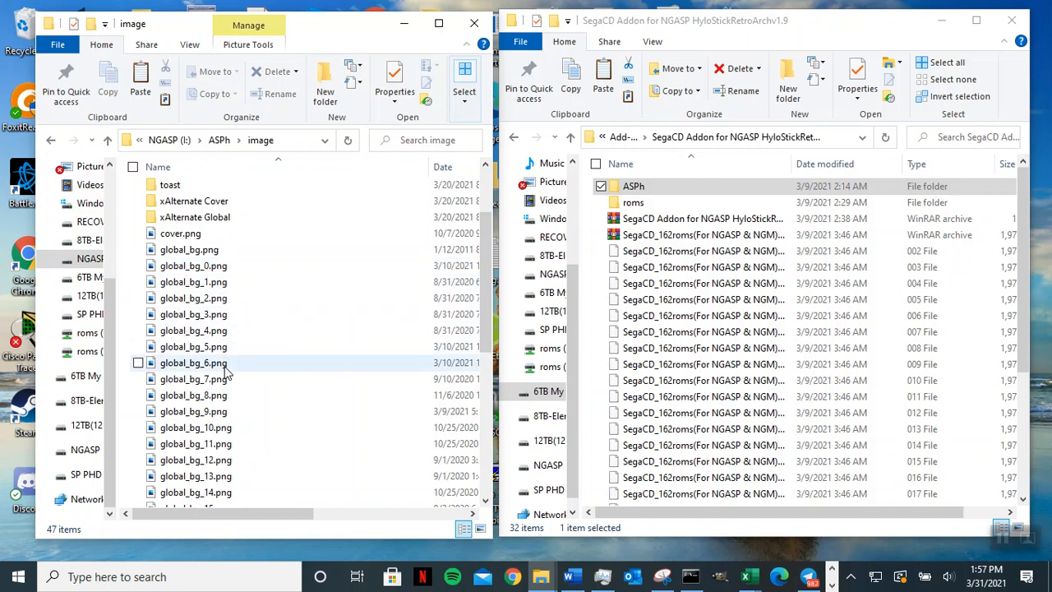
# - Narrow the image folder window and the SegaCD Addon folder window, leaving a gap between them
pyautogui.scroll(-2, 227, 374)
pyautogui.scroll(-2, 238, 373)
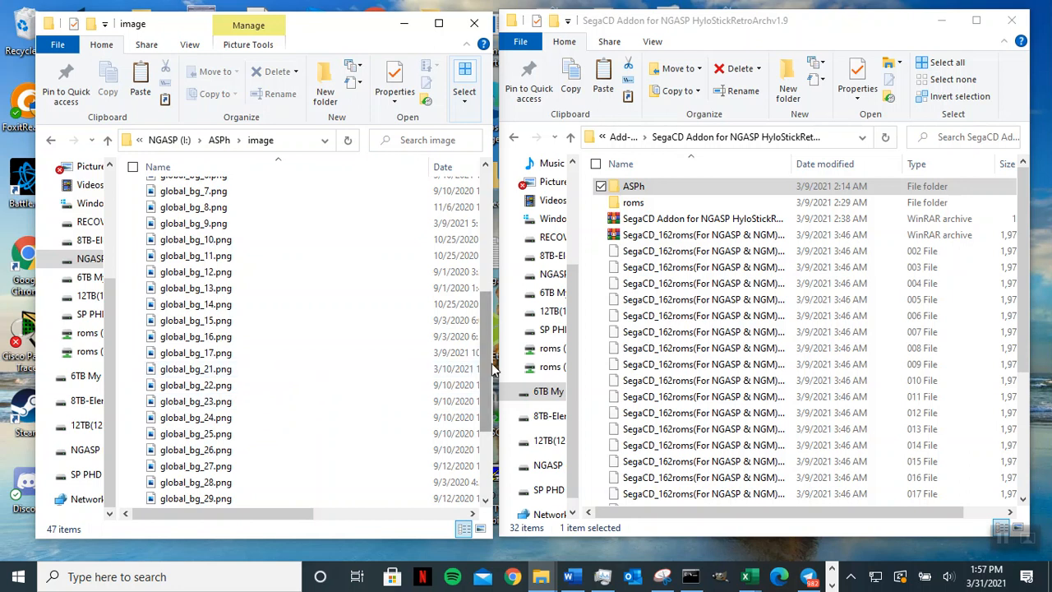
pyautogui.moveTo(494, 361); pyautogui.dragTo(342, 361)
pyautogui.moveTo(499, 378); pyautogui.dragTo(658, 370)
pyautogui.moveTo(342, 332); pyautogui.dragTo(423, 236)
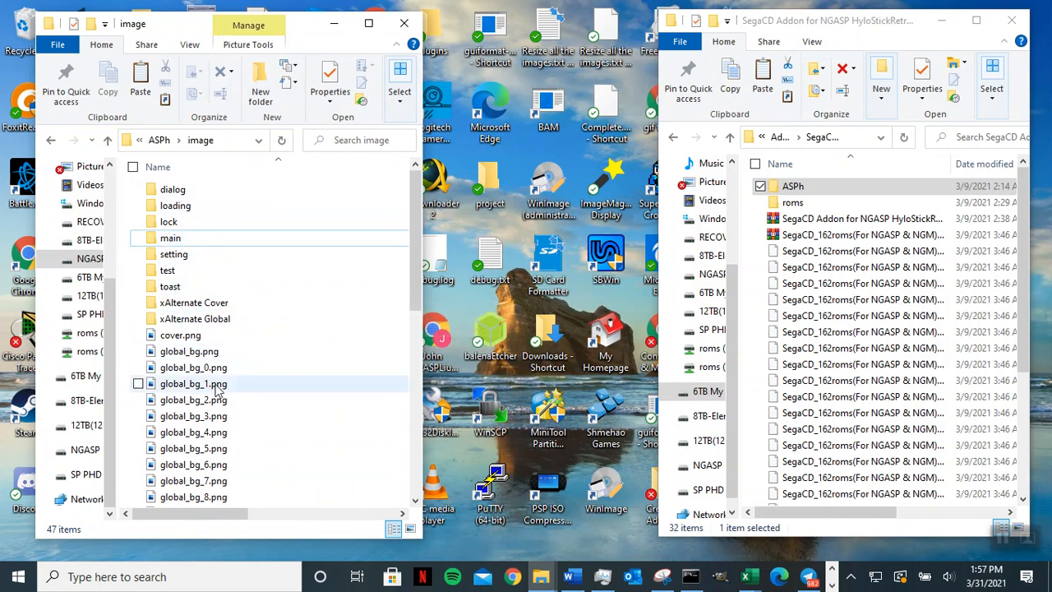
# - Look into the main subfolder of the image folder and return to the image folder
pyautogui.click(197, 140)
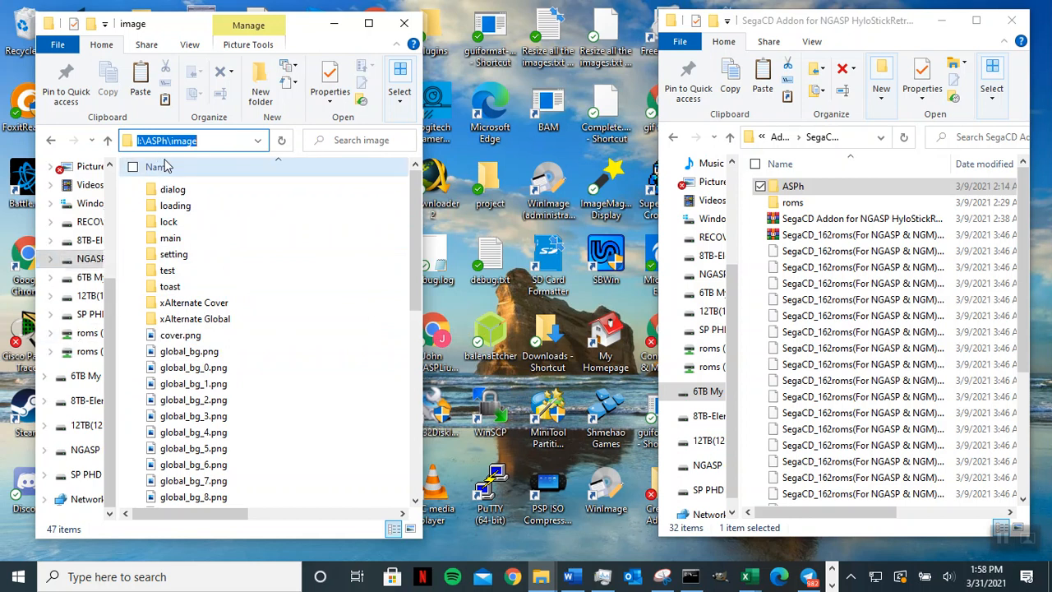
pyautogui.doubleClick(197, 243)
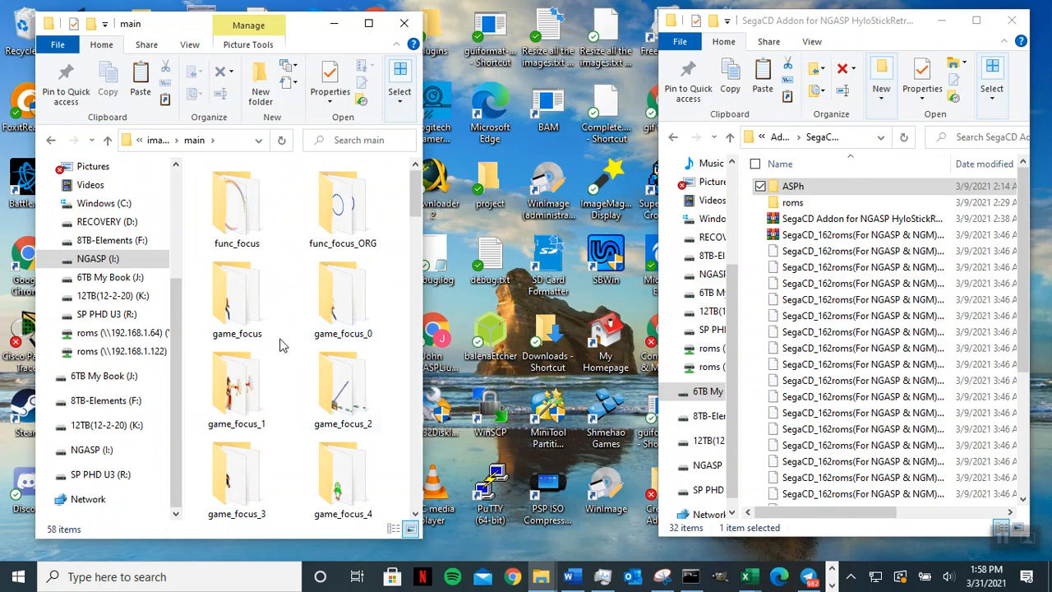
pyautogui.click(108, 140)
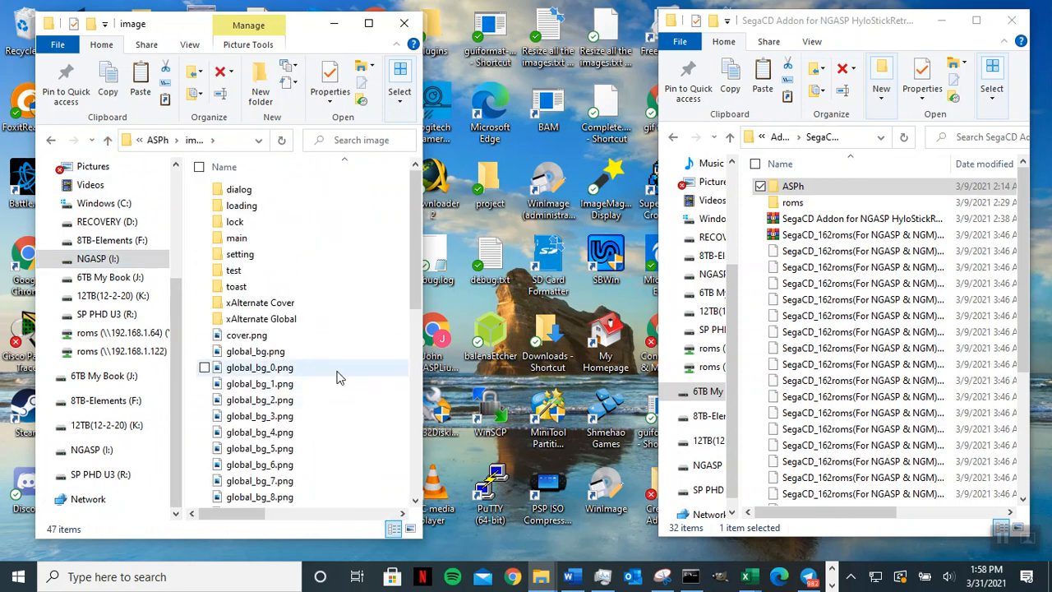
# - Display the image folder's contents as extra large icons and widen its window to show the full path
pyautogui.rightClick(336, 375)
pyautogui.moveTo(267, 168)
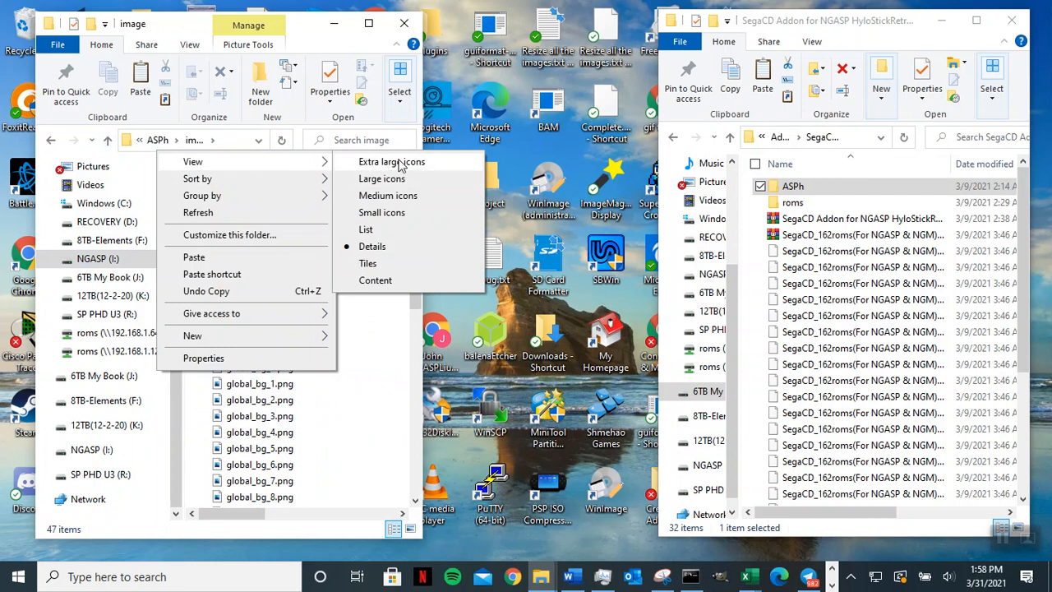
pyautogui.click(400, 164)
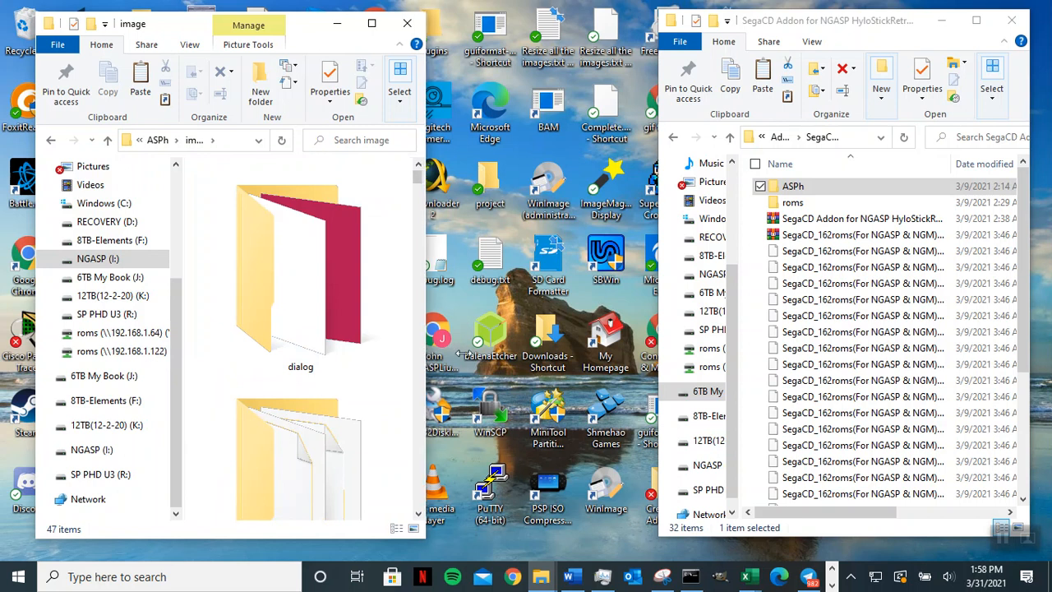
pyautogui.moveTo(422, 356); pyautogui.dragTo(600, 355)
# - Examine the numbered global_bg background image previews in the image folder
pyautogui.scroll(-5, 499, 357)
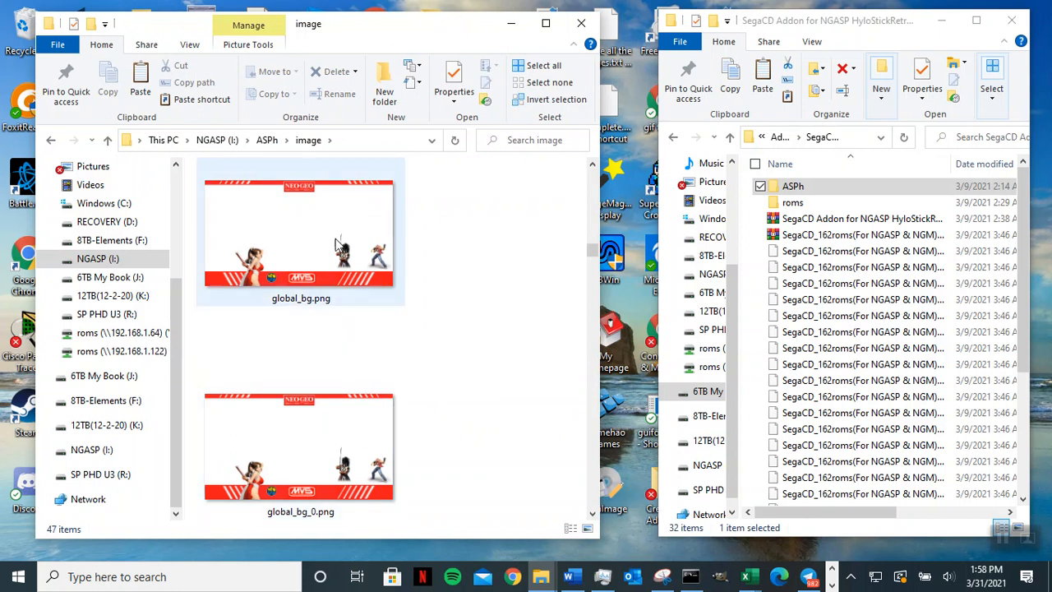
pyautogui.rightClick(456, 345)
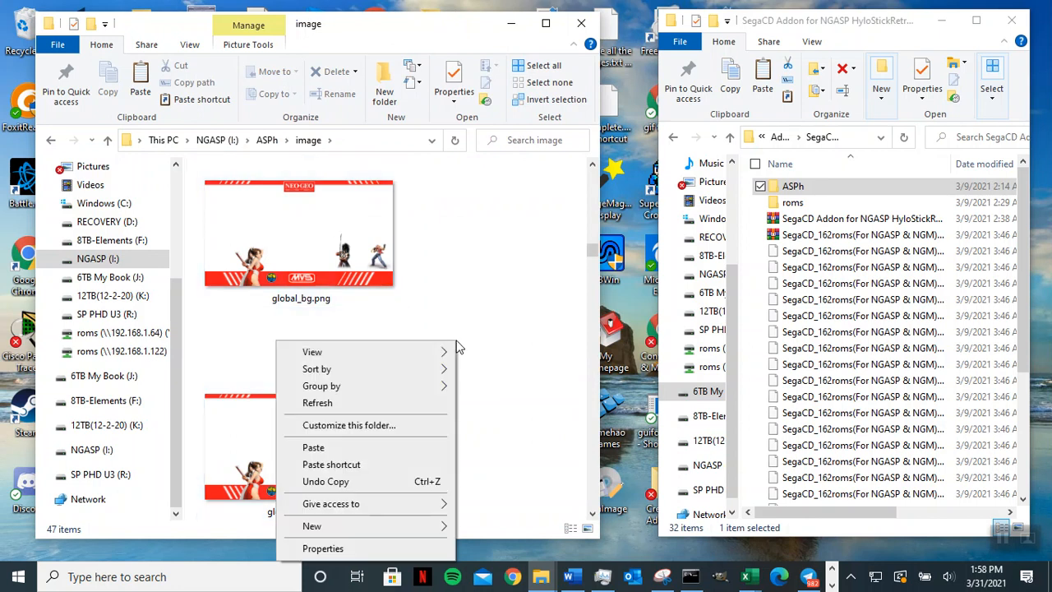
pyautogui.click(502, 294)
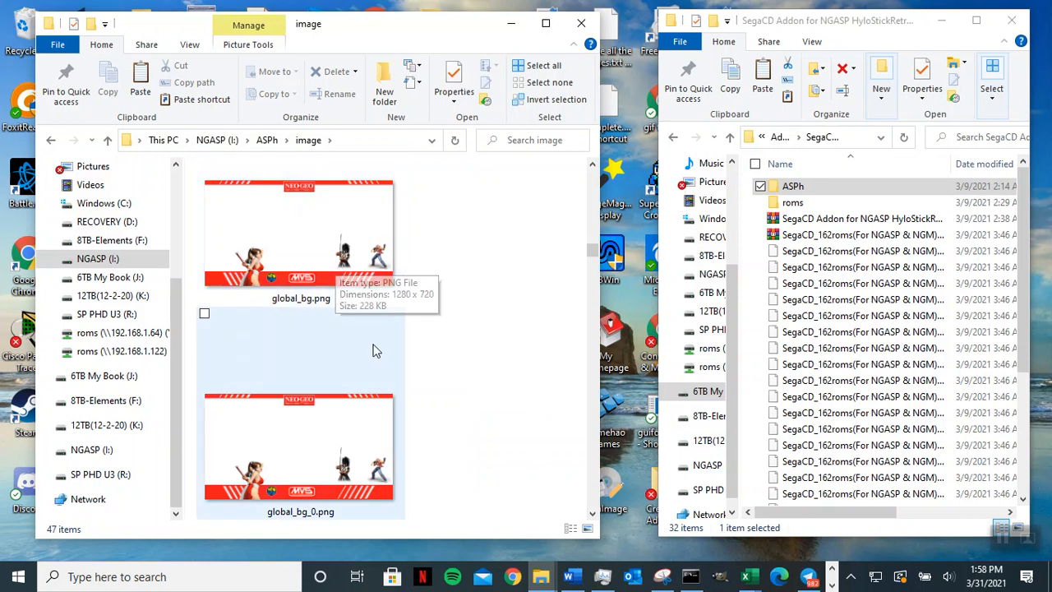
pyautogui.scroll(1, 399, 335)
pyautogui.scroll(-4, 351, 326)
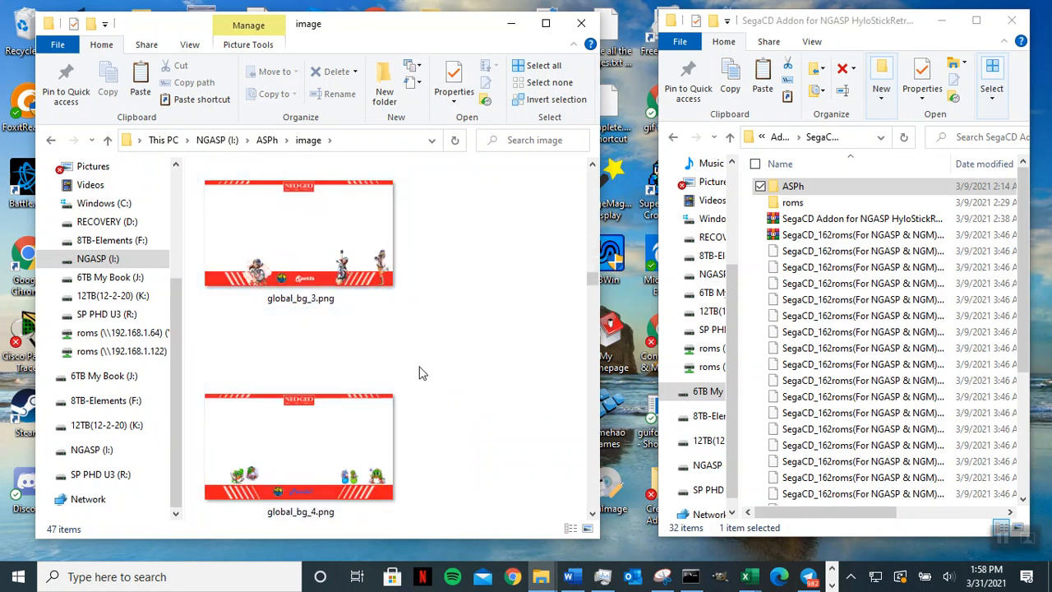
pyautogui.scroll(-2, 485, 345)
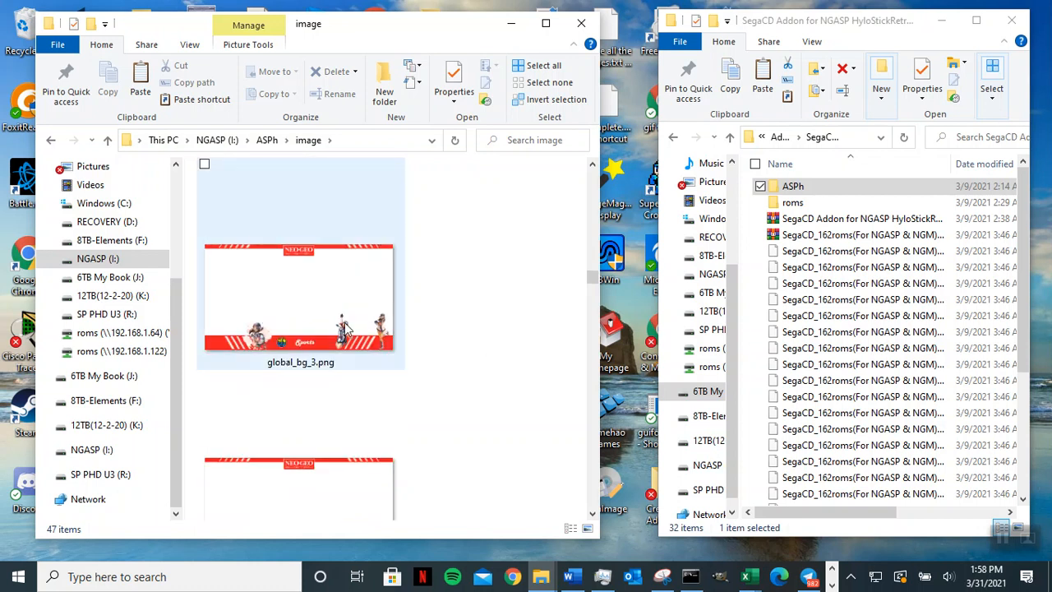
pyautogui.scroll(3, 484, 365)
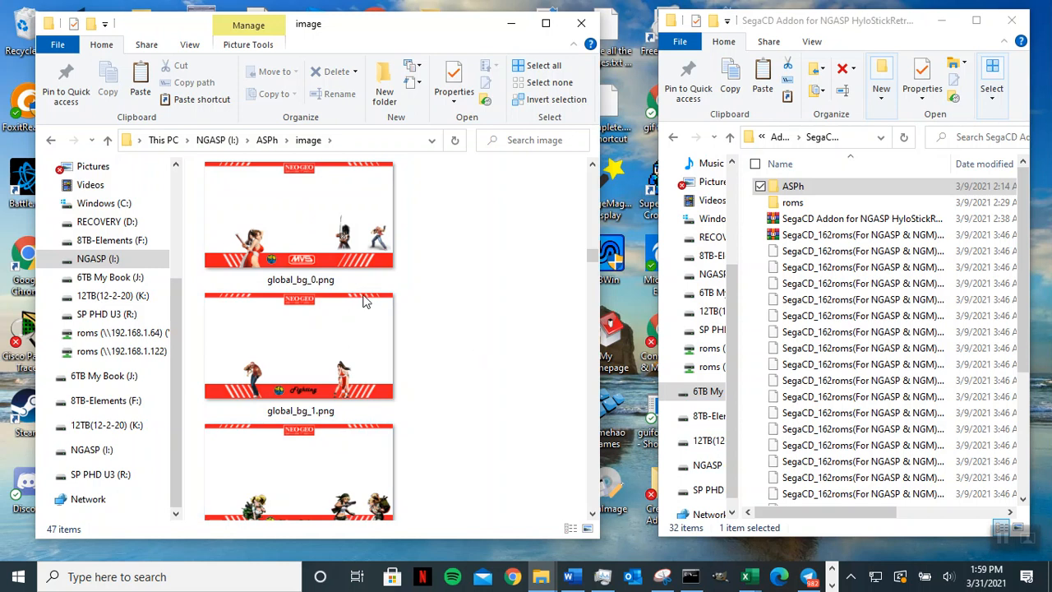
# - Go up to the ASPh folder and switch to the Arcade Pi3Bplus 382 games workbook in Excel
pyautogui.click(107, 140)
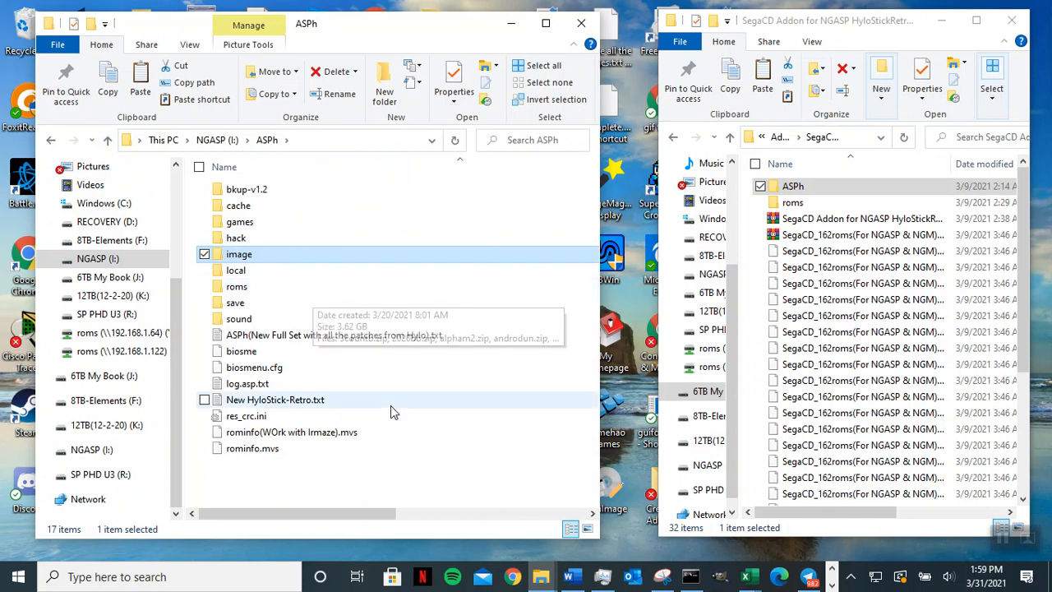
pyautogui.click(748, 580)
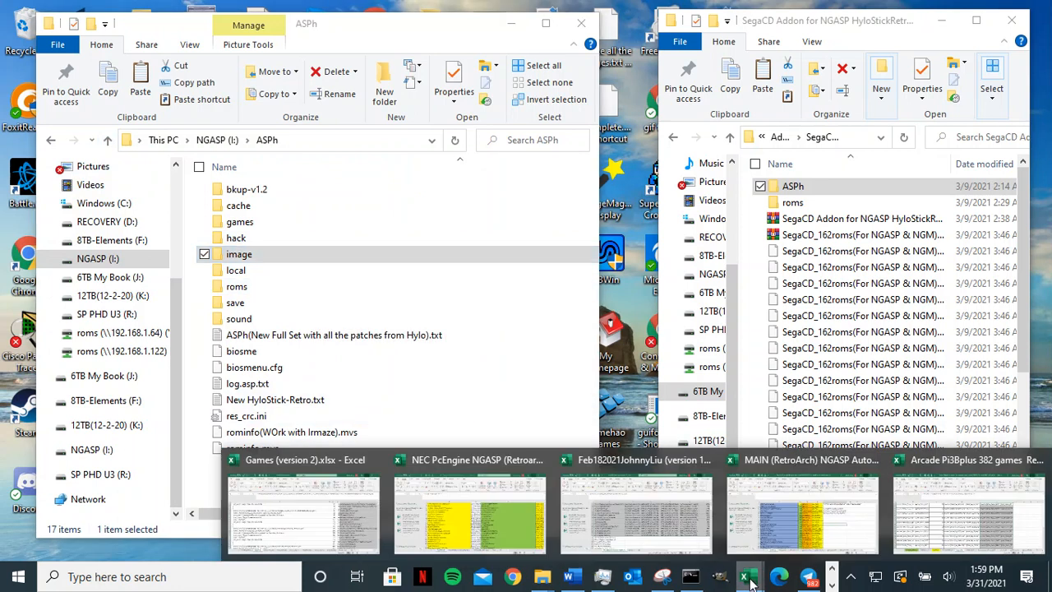
pyautogui.click(952, 531)
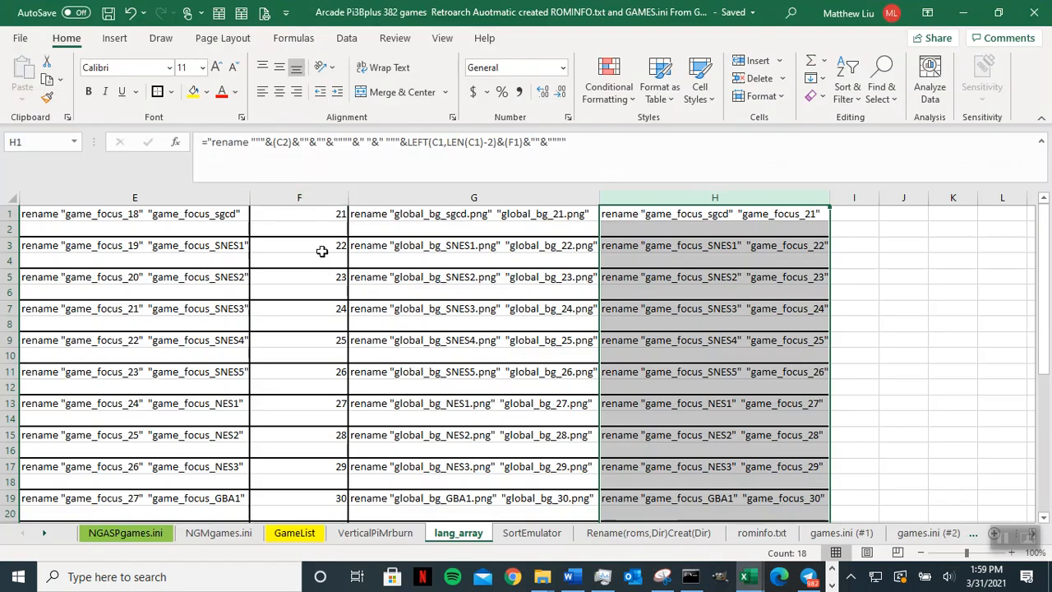
# - Fill the number cells F1:F36 on the lang_array sheet with yellow
pyautogui.moveTo(307, 210); pyautogui.dragTo(321, 260)
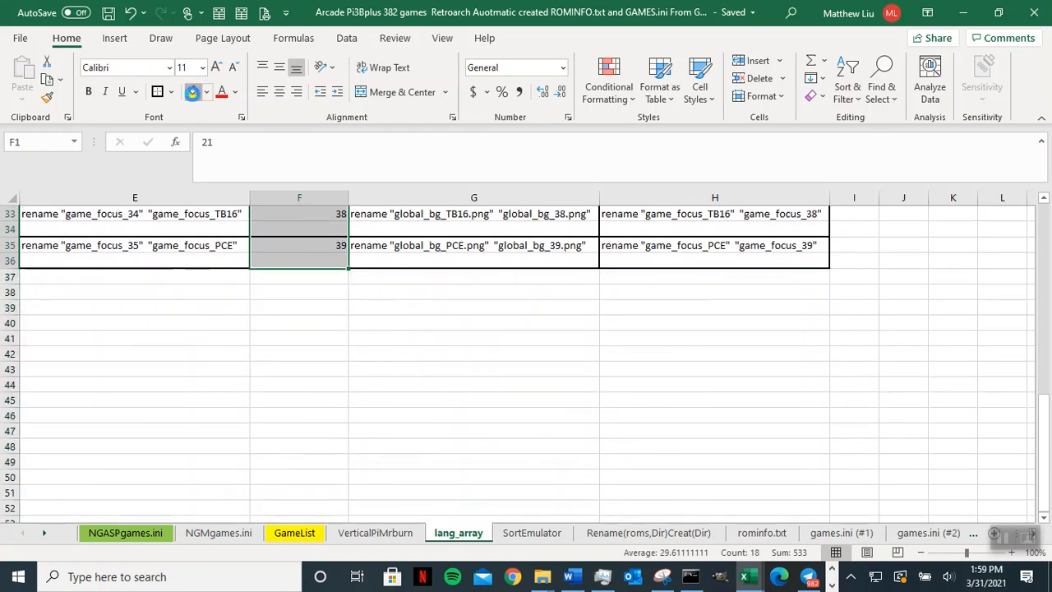
pyautogui.click(191, 92)
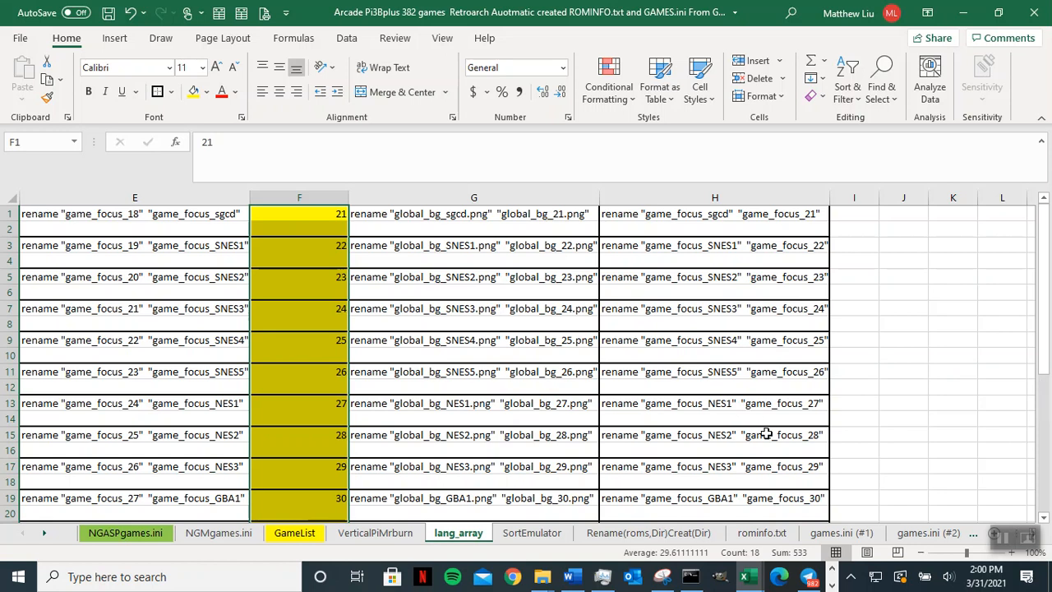
# - Examine the rename formulas in E1 and D1, including the ".png" part of the D1 formula
pyautogui.click(189, 214)
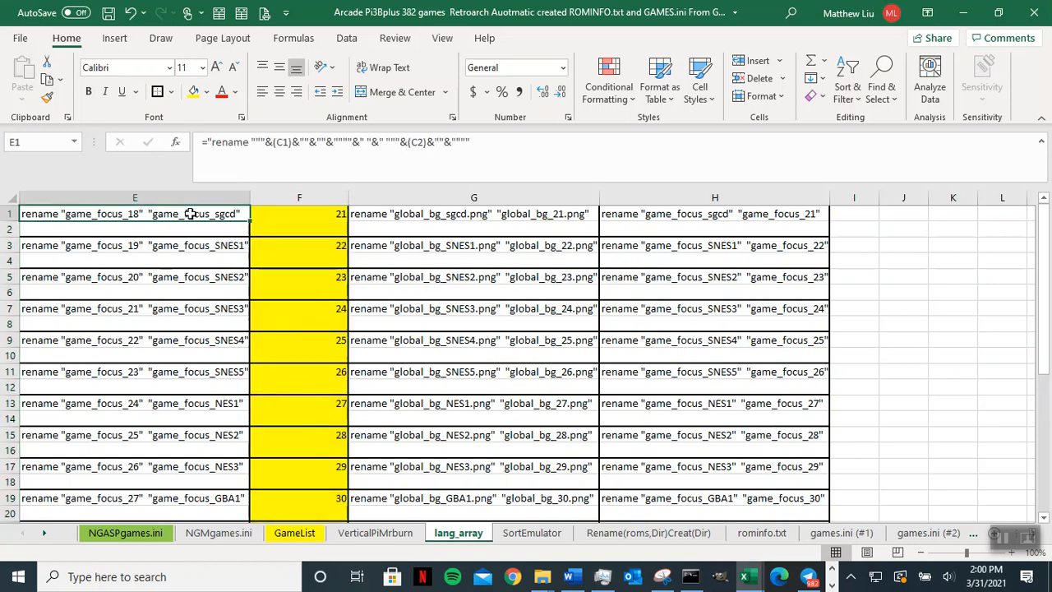
pyautogui.press('Left')
pyautogui.press('Left')
pyautogui.press('Left')
pyautogui.press('Left')
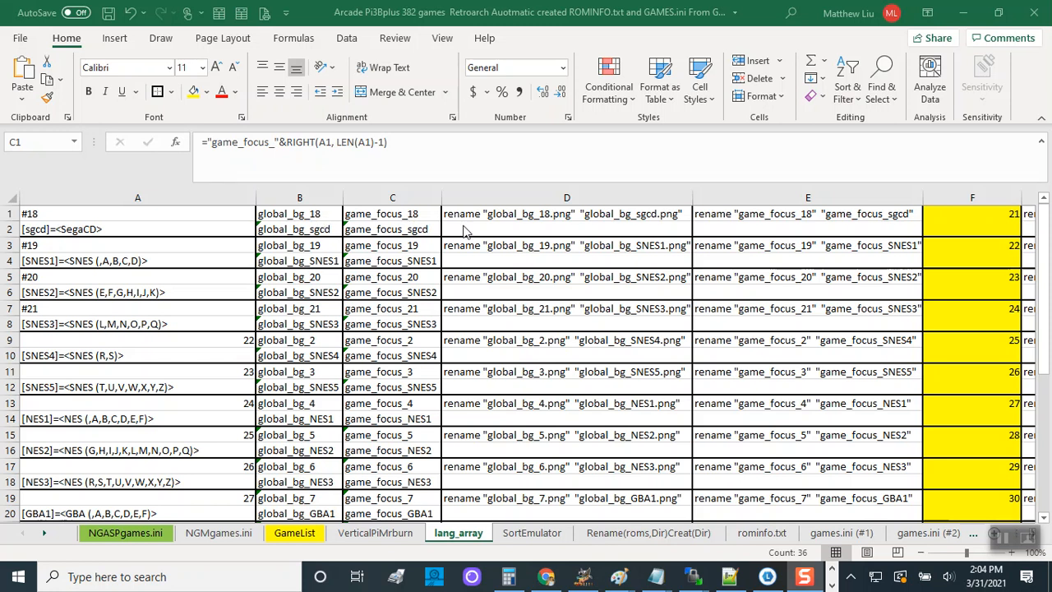
pyautogui.click(538, 215)
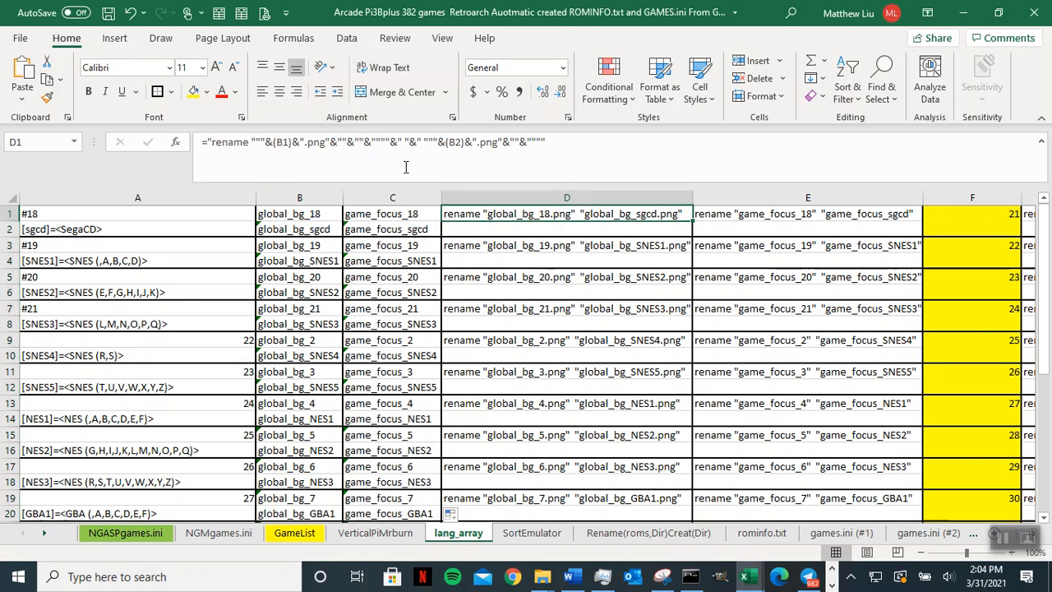
pyautogui.moveTo(322, 142); pyautogui.dragTo(301, 146)
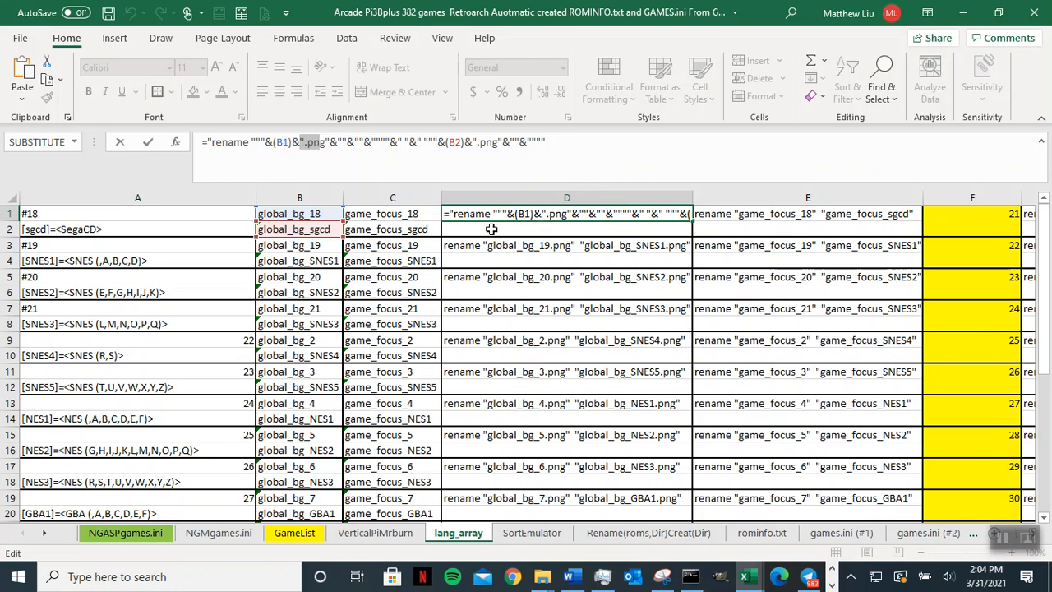
pyautogui.press('Escape')
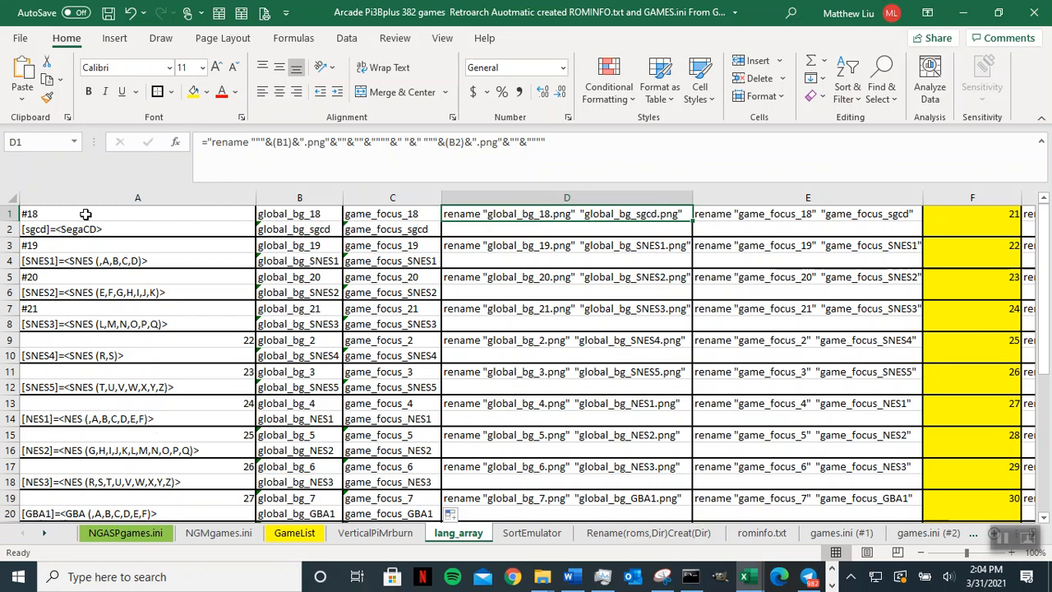
# - Fill the language entries in A1:A36 with yellow
pyautogui.moveTo(120, 216); pyautogui.dragTo(152, 338)
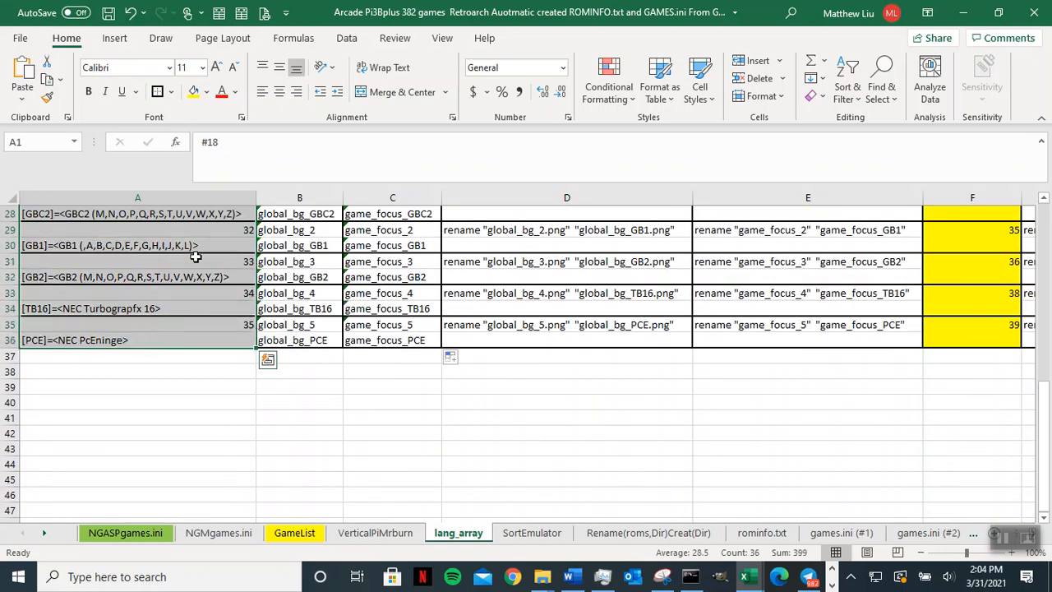
pyautogui.click(194, 92)
pyautogui.scroll(4, 188, 340)
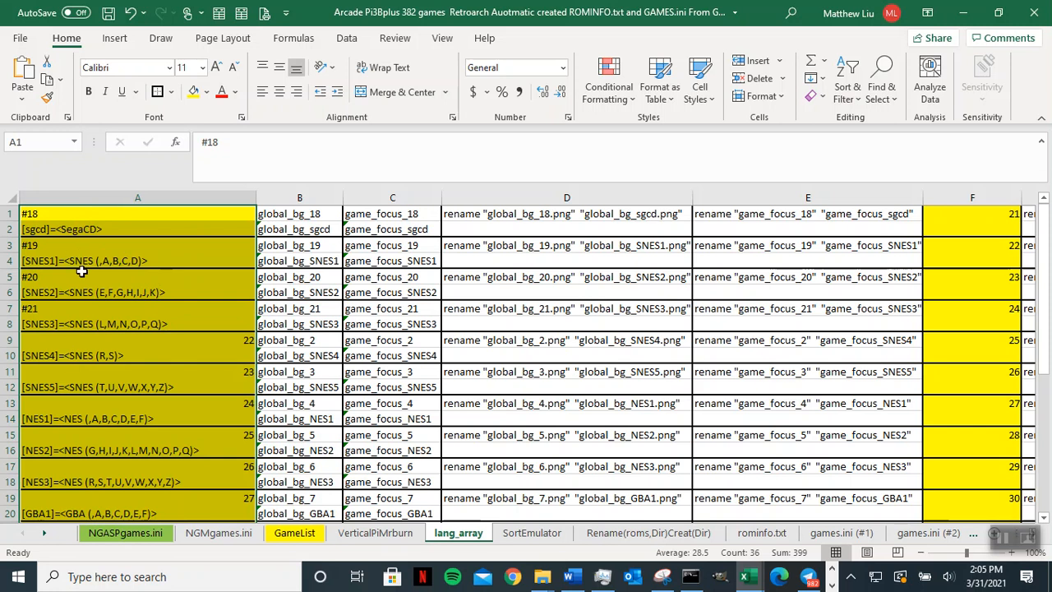
# - Inspect the number entry in A9 and the global_bg formula in B1
pyautogui.doubleClick(236, 343)
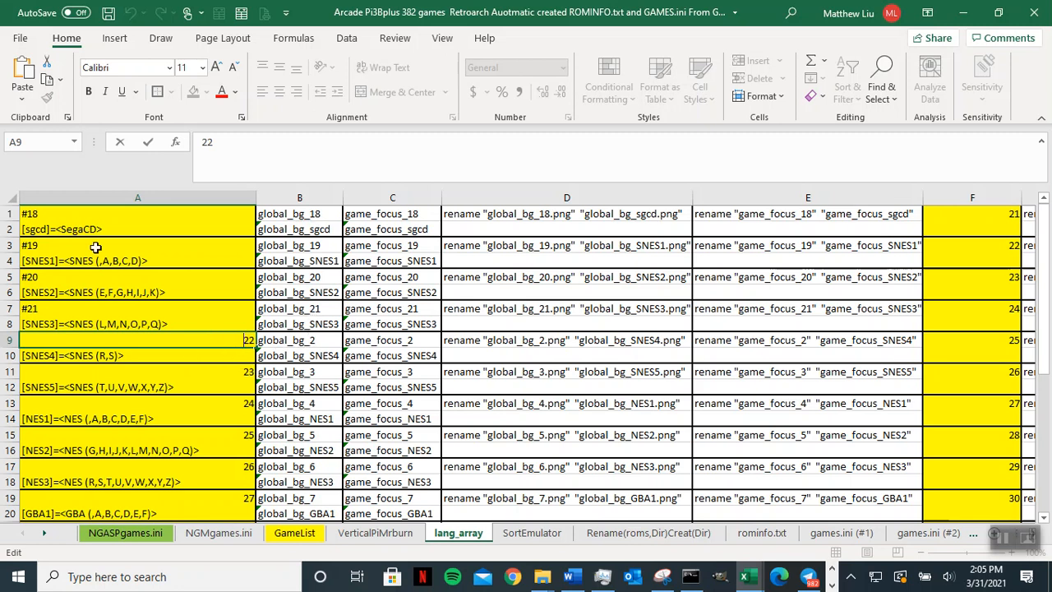
pyautogui.click(296, 216)
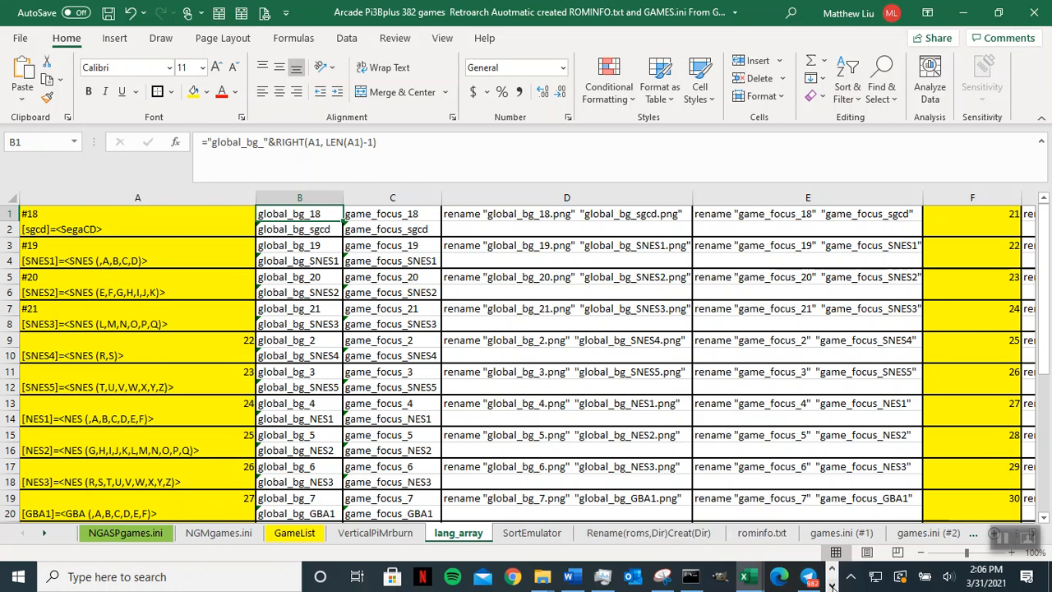
# - Switch to the ASPh folder window in File Explorer and open its local subfolder
pyautogui.click(540, 578)
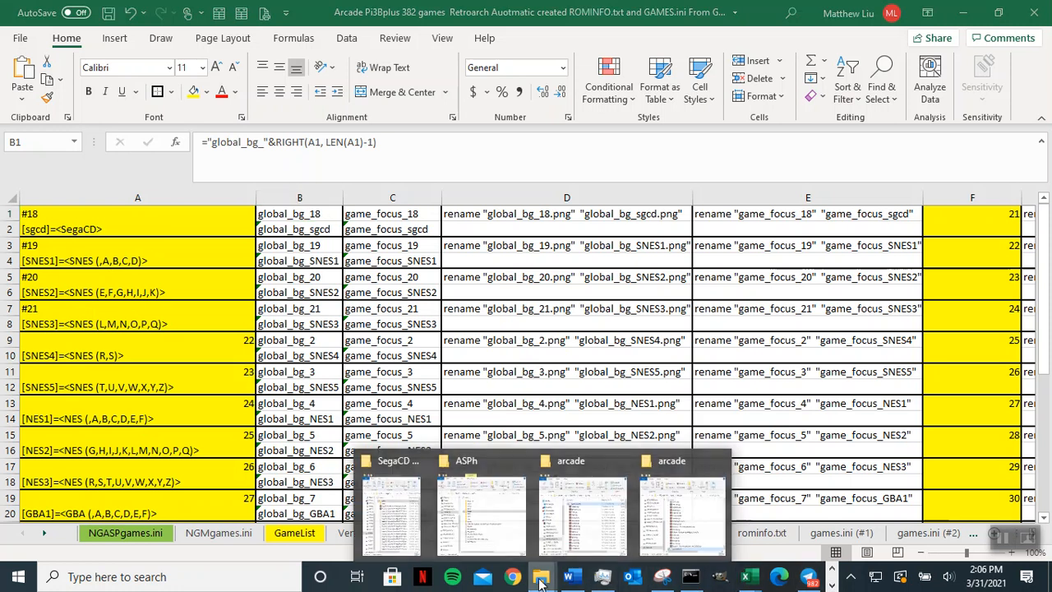
pyautogui.moveTo(472, 534)
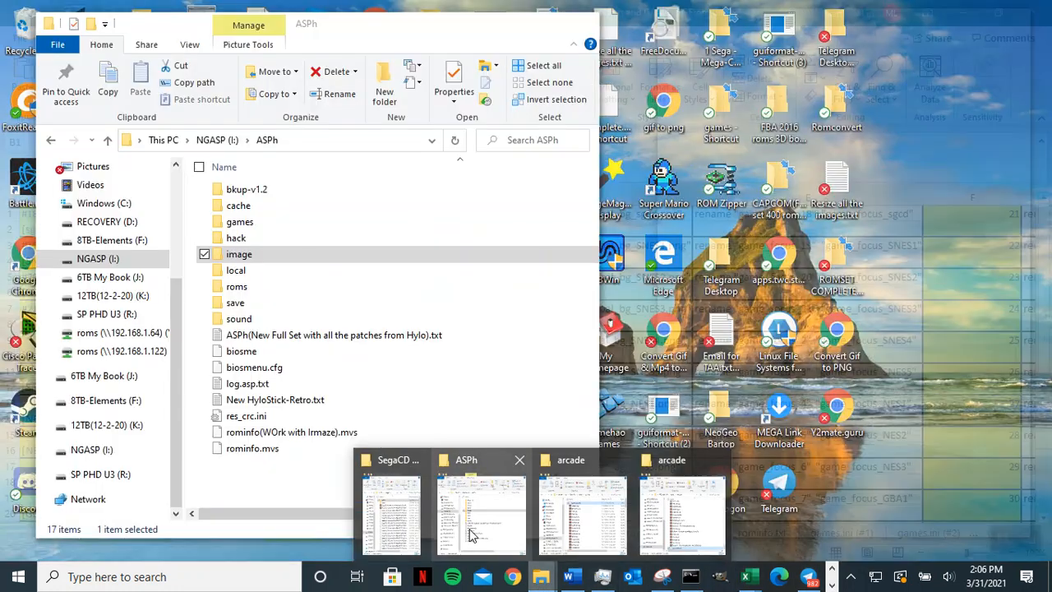
pyautogui.click(473, 534)
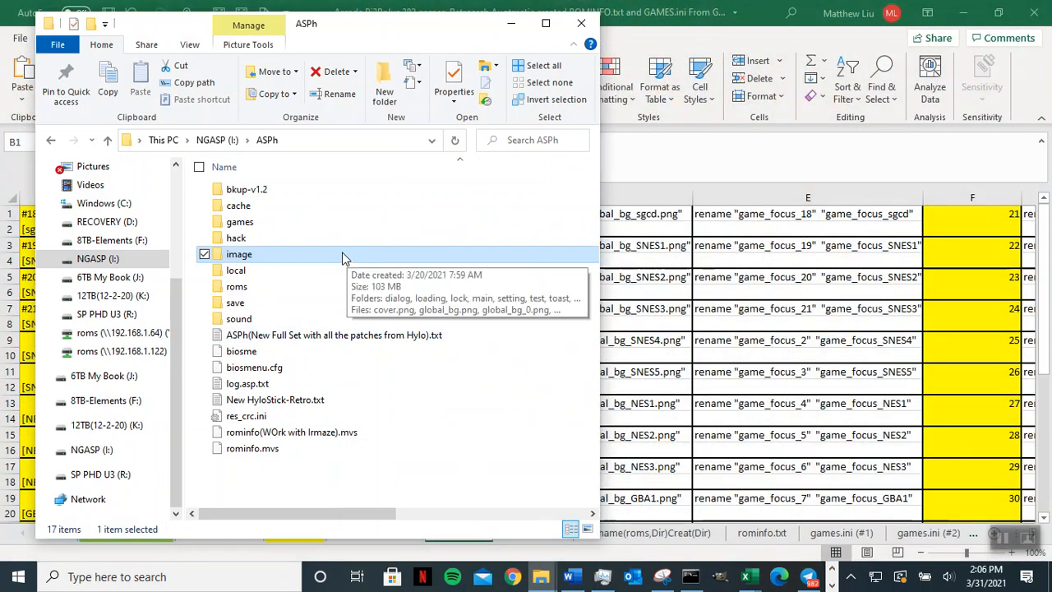
pyautogui.doubleClick(275, 276)
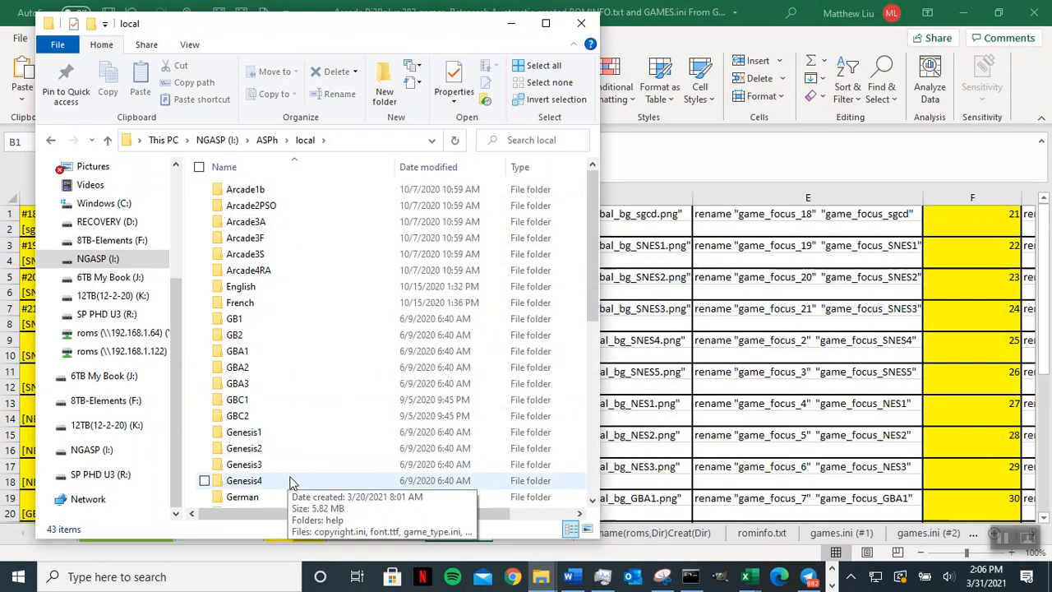
# - Open lang_array.ini from the ASPh local folder in Notepad++
pyautogui.scroll(-3, 350, 445)
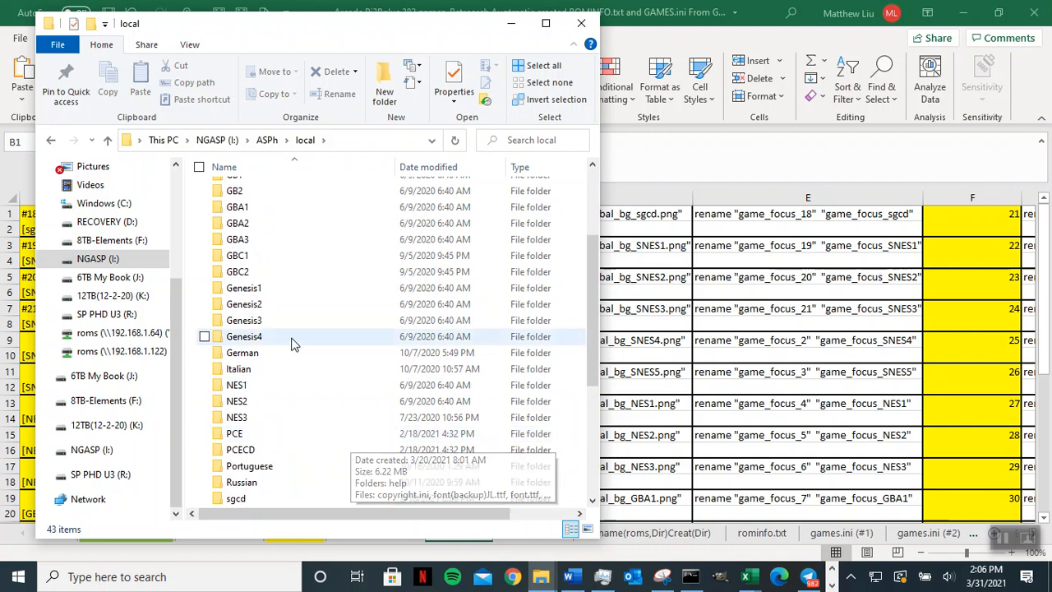
pyautogui.scroll(-5, 367, 387)
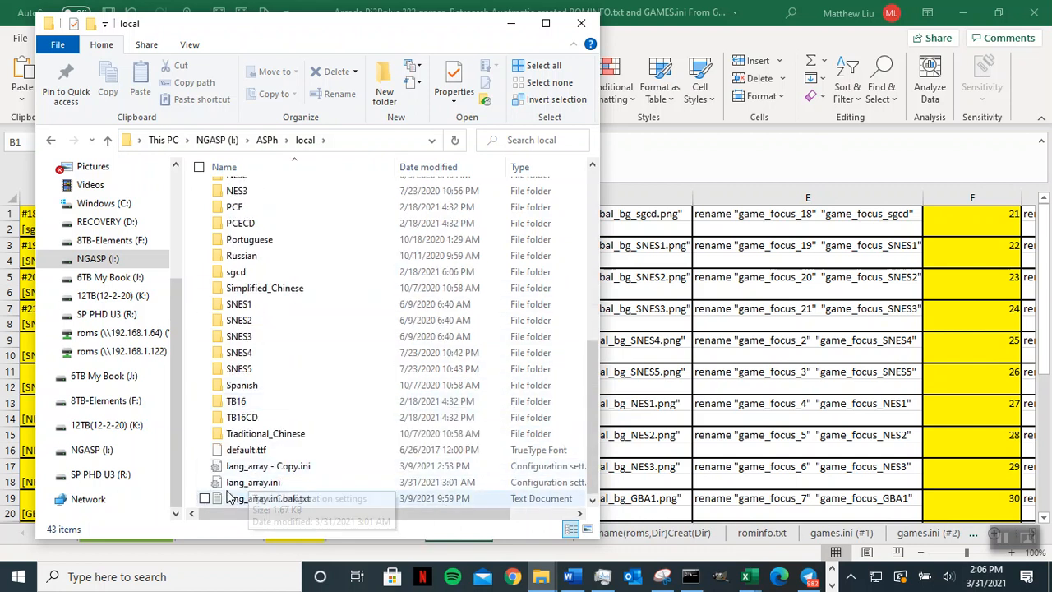
pyautogui.click(266, 488)
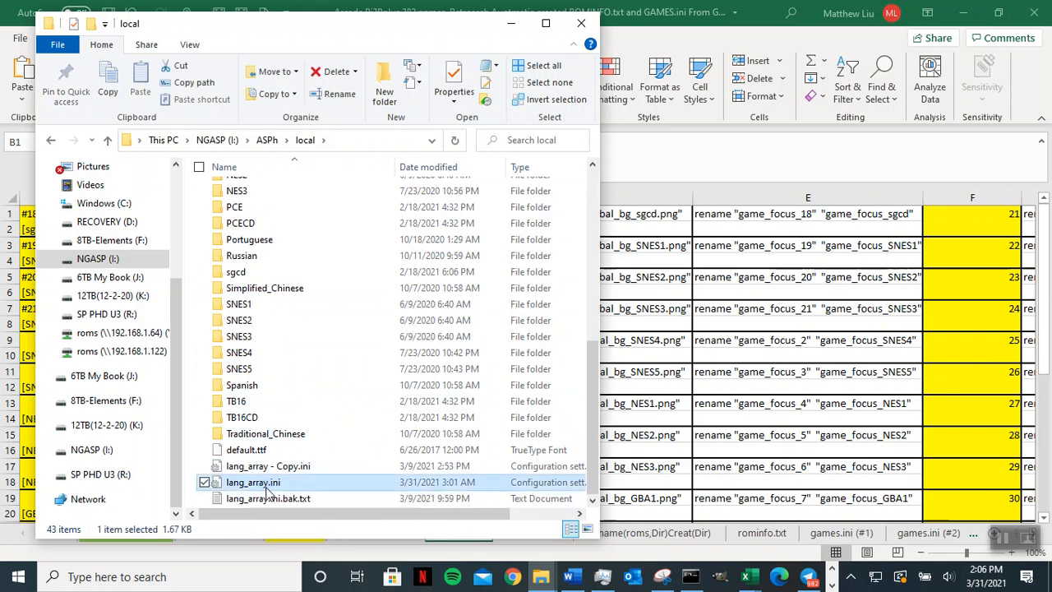
pyautogui.rightClick(268, 487)
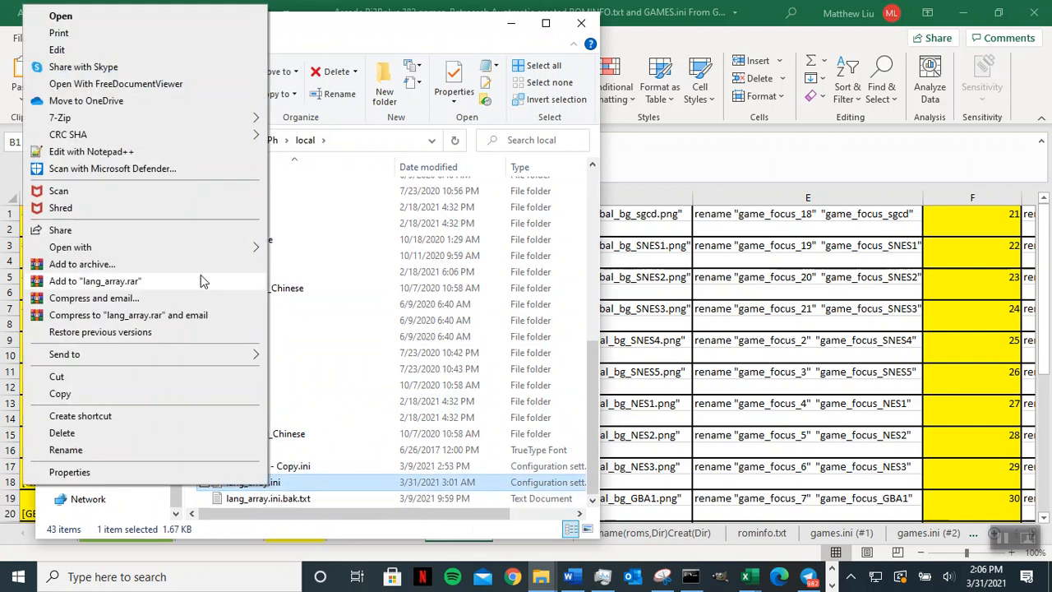
pyautogui.click(111, 152)
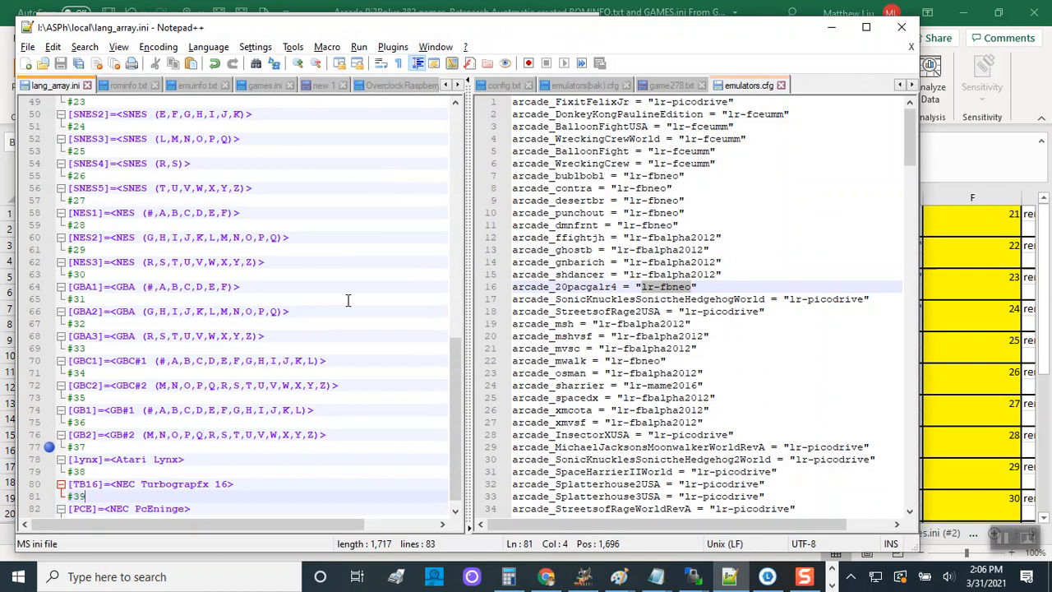
# - Delete the language descriptions after the #1, #2 and #3 comment numbers in lang_array.ini, keeping only the numbers
pyautogui.scroll(10, 349, 296)
pyautogui.scroll(6, 350, 293)
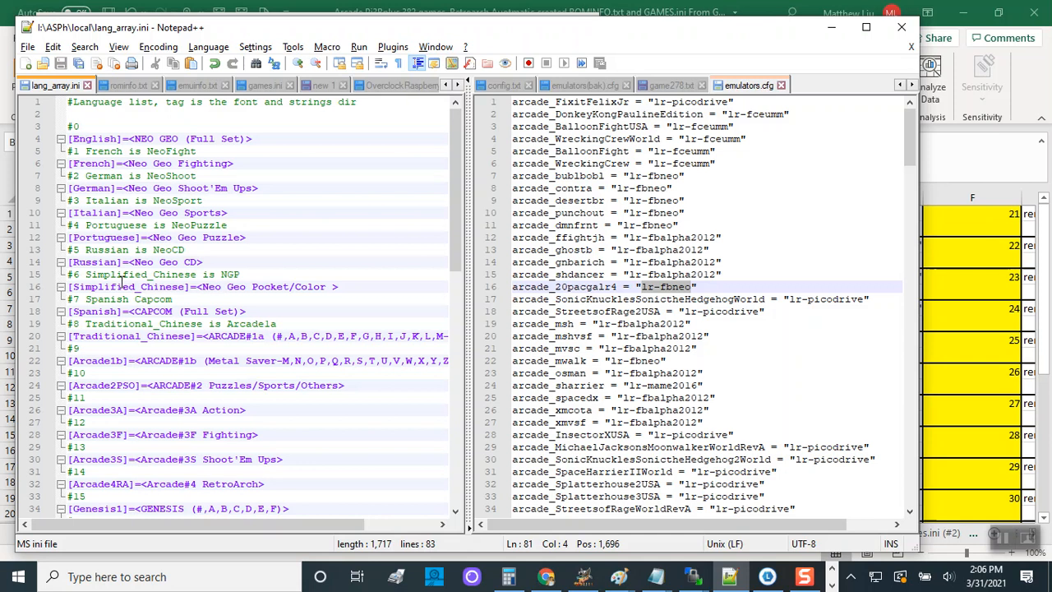
pyautogui.moveTo(209, 151); pyautogui.dragTo(79, 151)
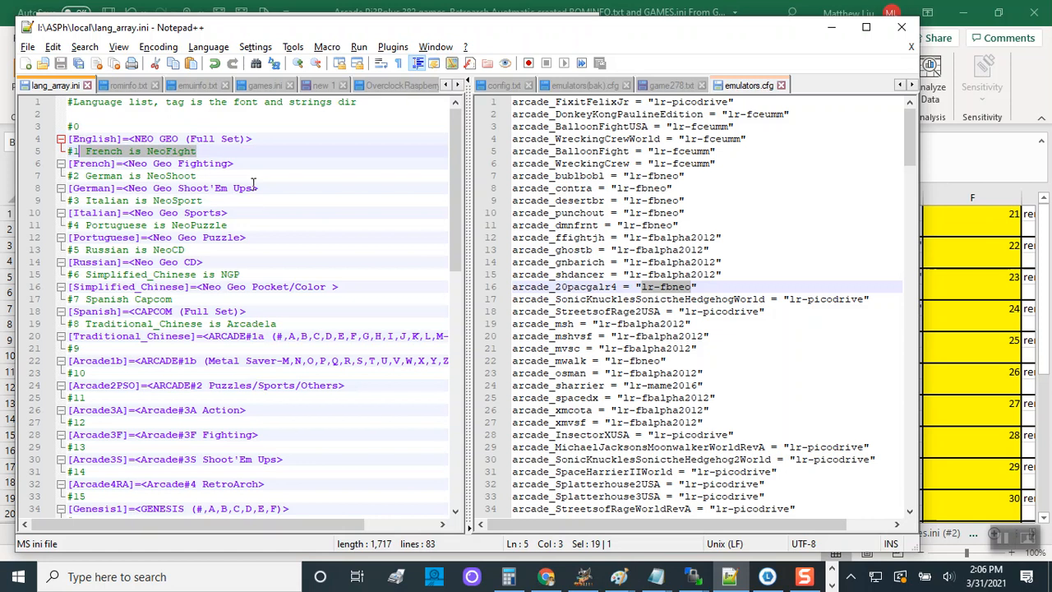
pyautogui.press('Delete')
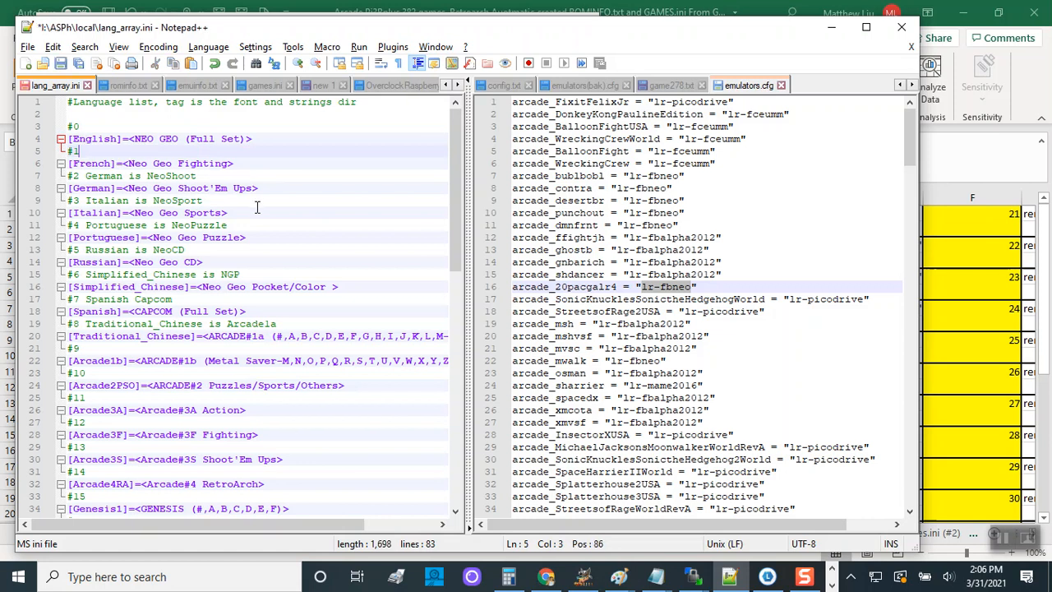
pyautogui.moveTo(209, 175); pyautogui.dragTo(80, 176)
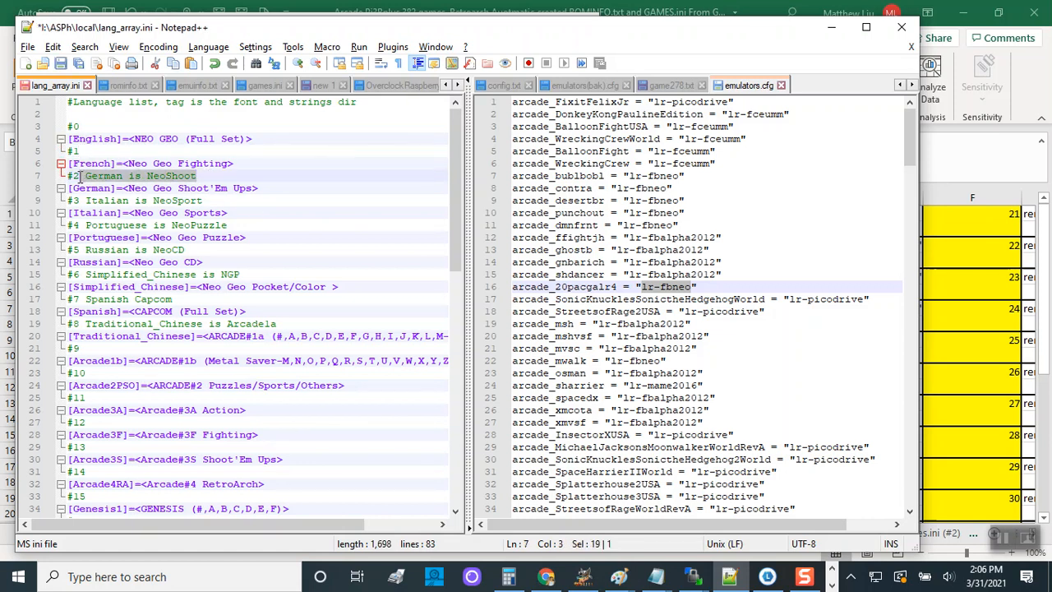
pyautogui.press('Delete')
pyautogui.moveTo(203, 201); pyautogui.dragTo(79, 200)
pyautogui.press('Delete')
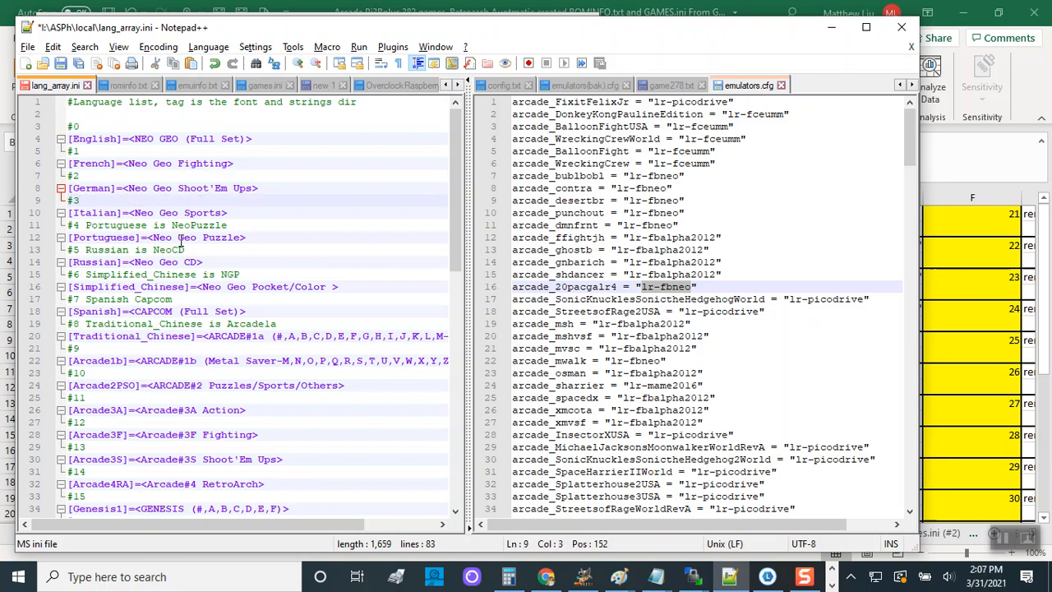
# - Remove the Portuguese and Russian descriptions after the #4 and #5 comment numbers
pyautogui.moveTo(230, 224); pyautogui.dragTo(79, 225)
pyautogui.press('Delete')
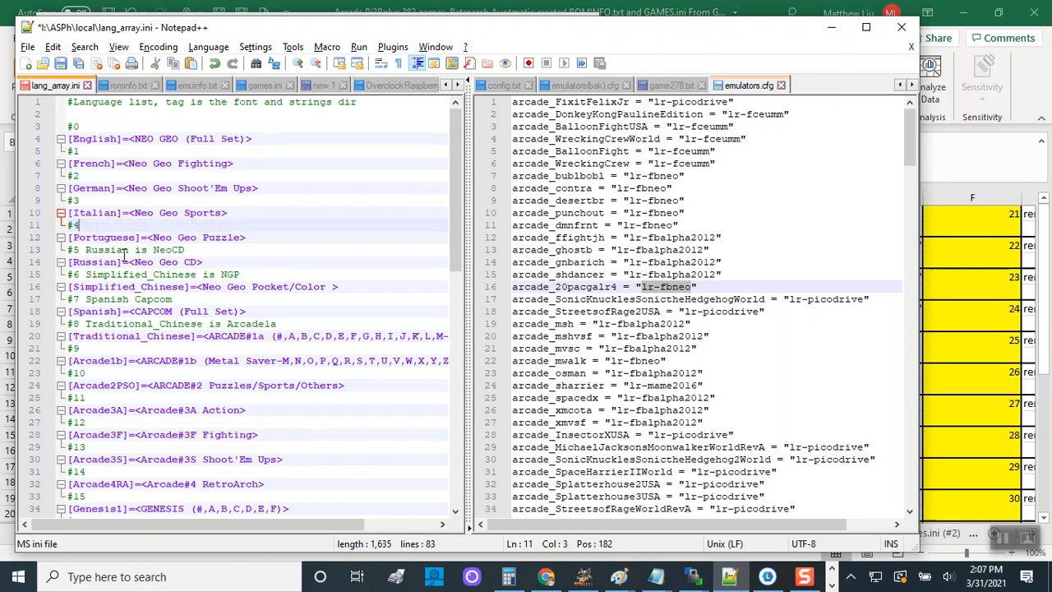
pyautogui.moveTo(193, 250); pyautogui.dragTo(79, 250)
pyautogui.press('Delete')
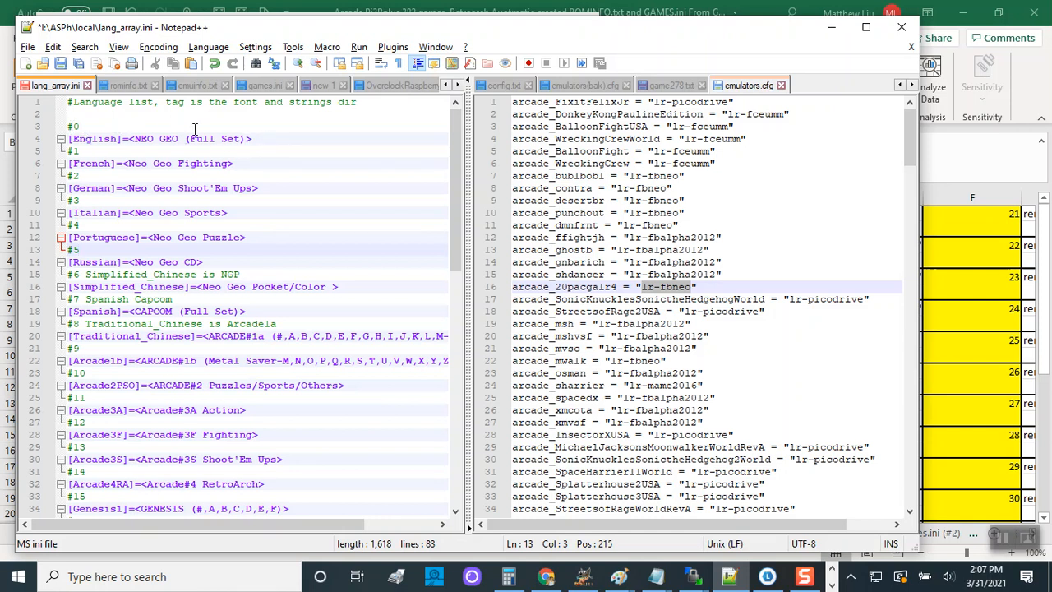
pyautogui.moveTo(78, 126); pyautogui.dragTo(56, 209)
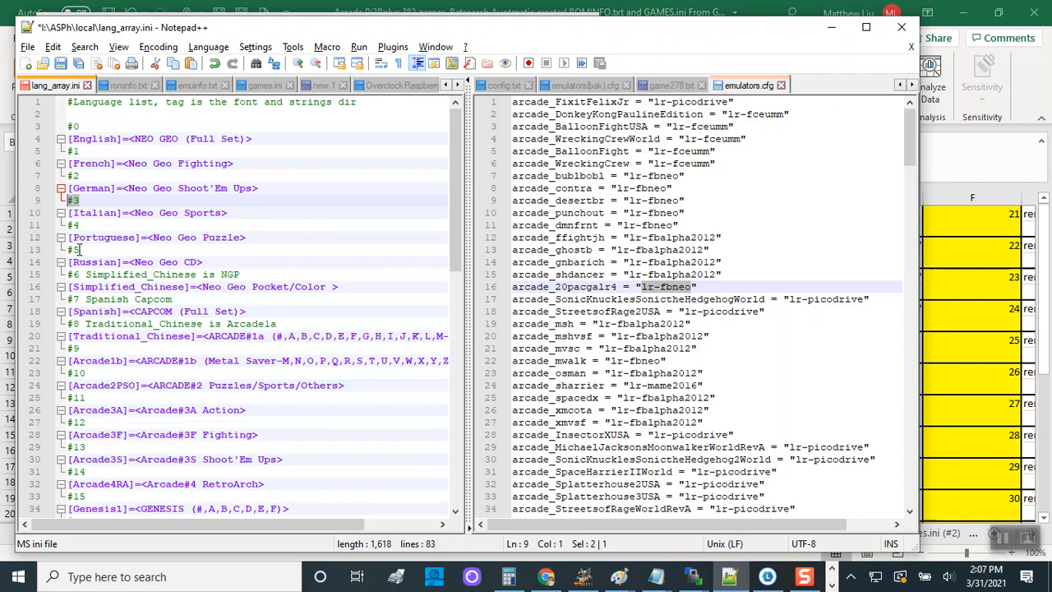
# - Strip the Simplified_Chinese, Spanish and Traditional_Chinese descriptions from the #6, #7 and #8 comments, keeping only the numbers
pyautogui.moveTo(240, 274); pyautogui.dragTo(78, 275)
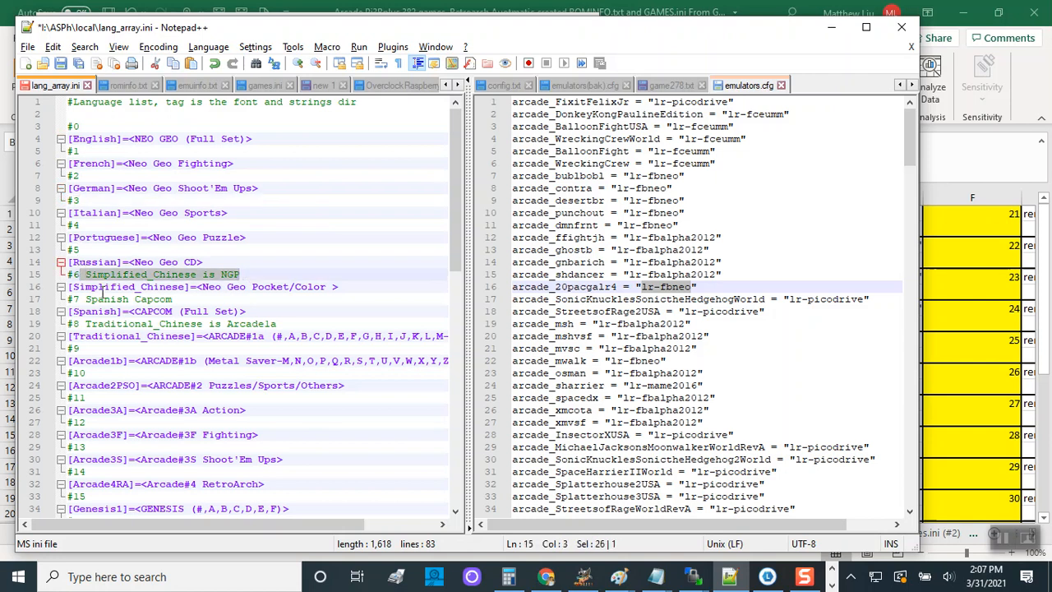
pyautogui.press('Delete')
pyautogui.click(180, 299)
pyautogui.moveTo(180, 299); pyautogui.dragTo(79, 299)
pyautogui.press('Delete')
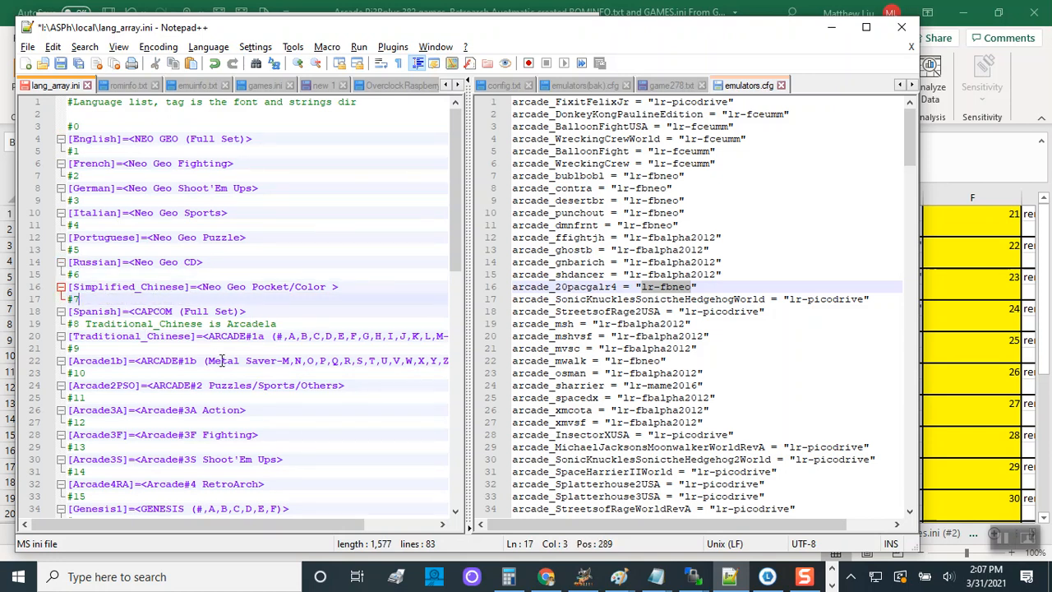
pyautogui.click(276, 323)
pyautogui.moveTo(277, 324); pyautogui.dragTo(80, 324)
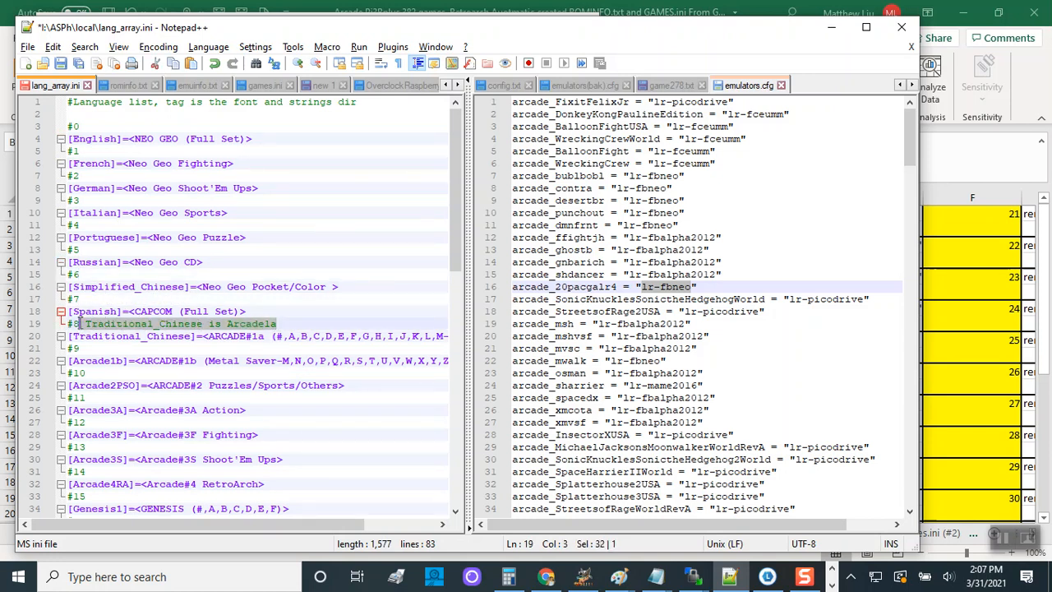
pyautogui.press('Delete')
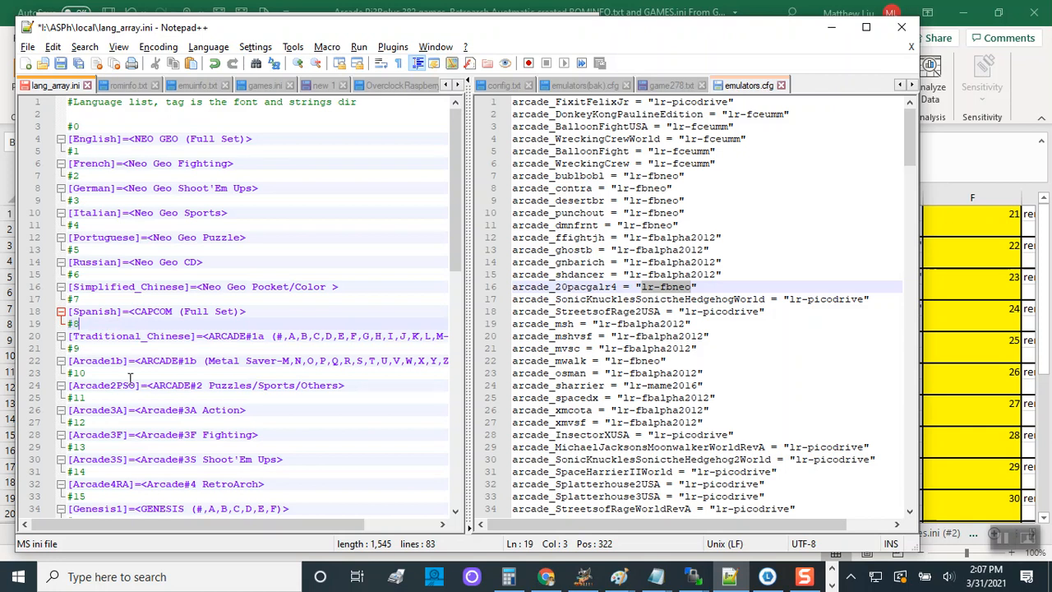
# - Review the numbered entries down to the end of the file, including the [lynx] folder tag and its #37 comment
pyautogui.scroll(-4, 128, 378)
pyautogui.scroll(-12, 127, 377)
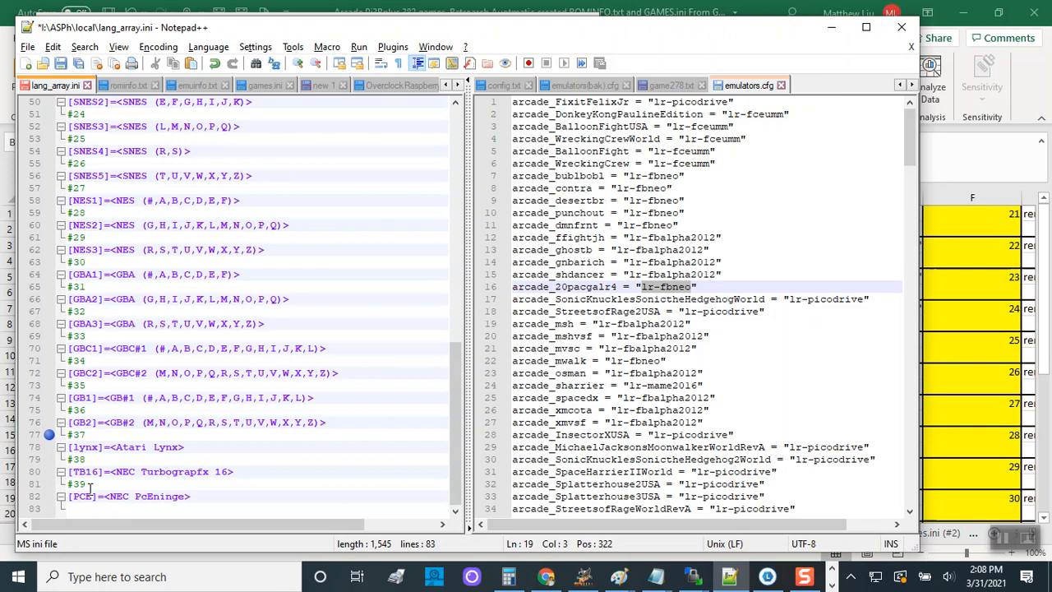
pyautogui.scroll(9, 258, 378)
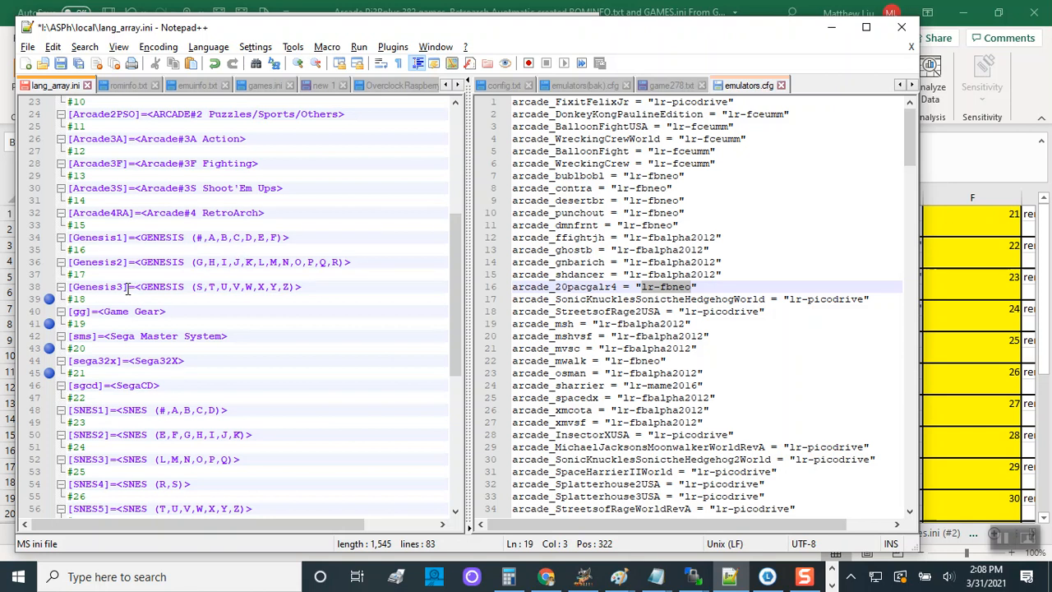
pyautogui.scroll(-1, 128, 288)
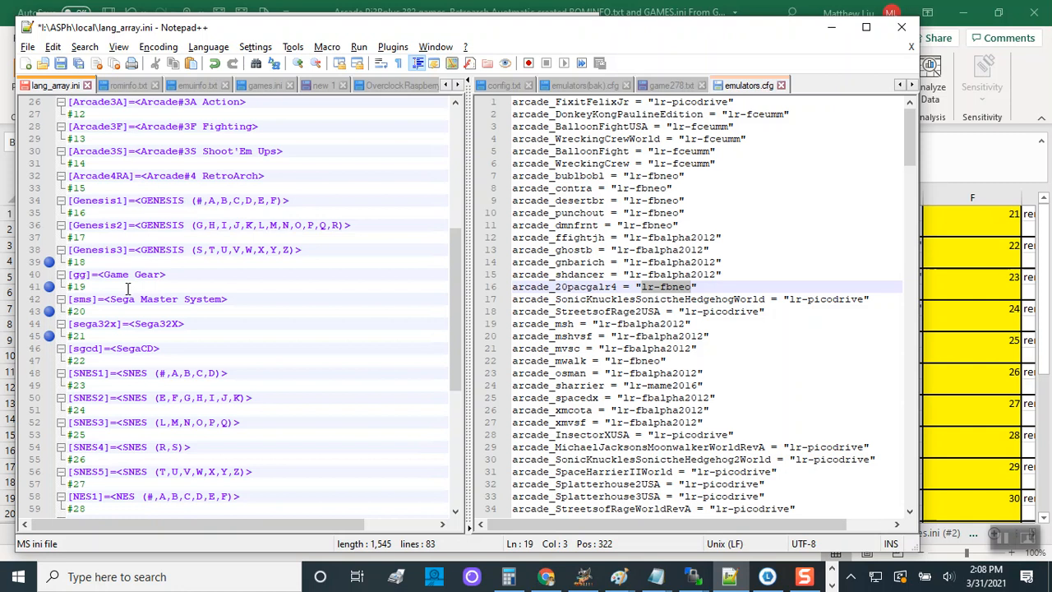
pyautogui.scroll(-8, 128, 287)
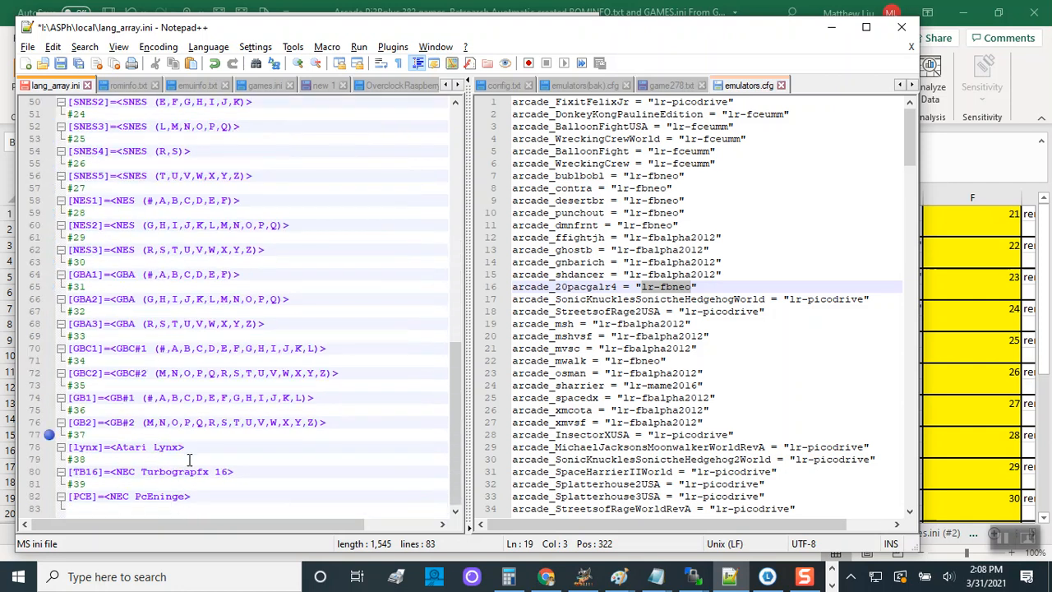
pyautogui.moveTo(192, 447); pyautogui.dragTo(51, 448)
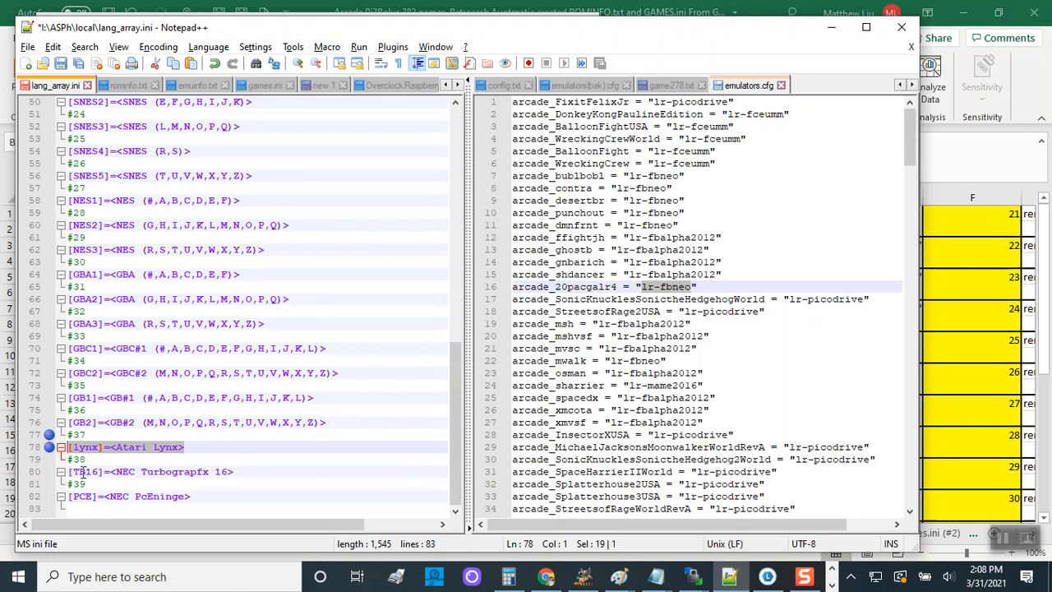
pyautogui.click(97, 447)
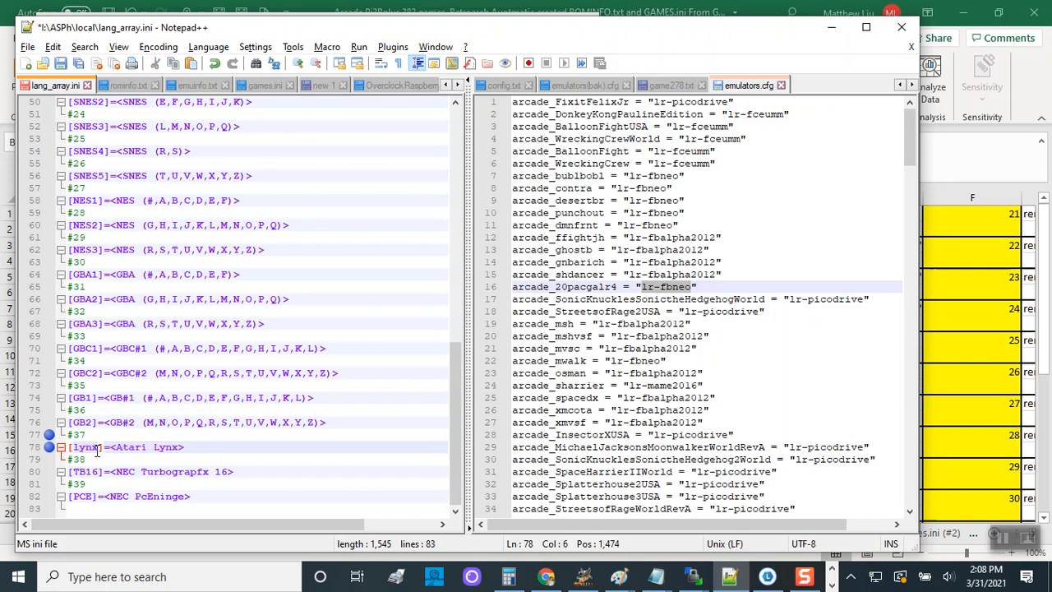
pyautogui.moveTo(97, 447); pyautogui.dragTo(72, 447)
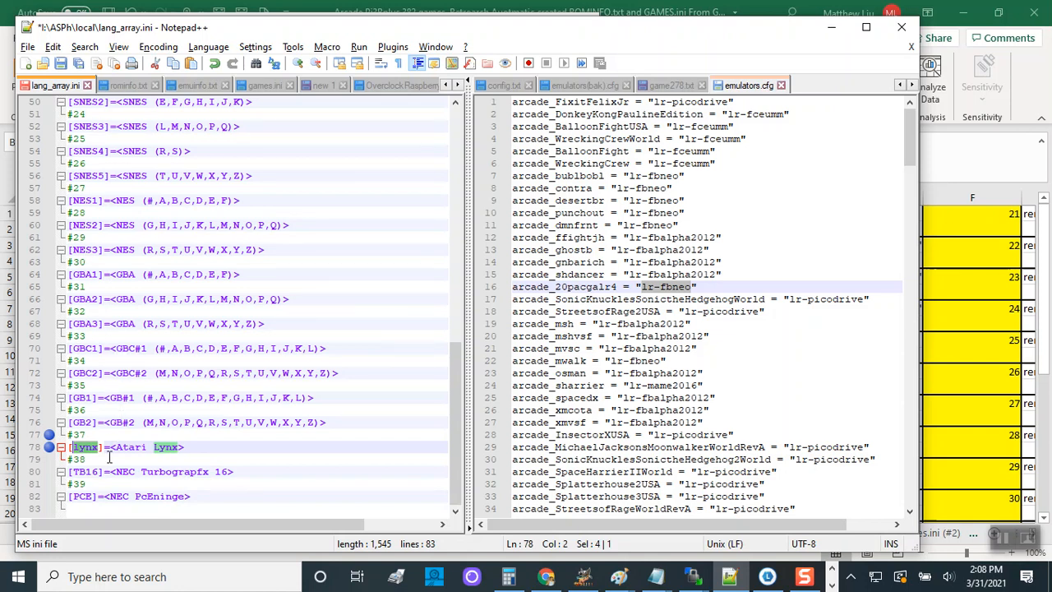
pyautogui.moveTo(87, 434); pyautogui.dragTo(56, 441)
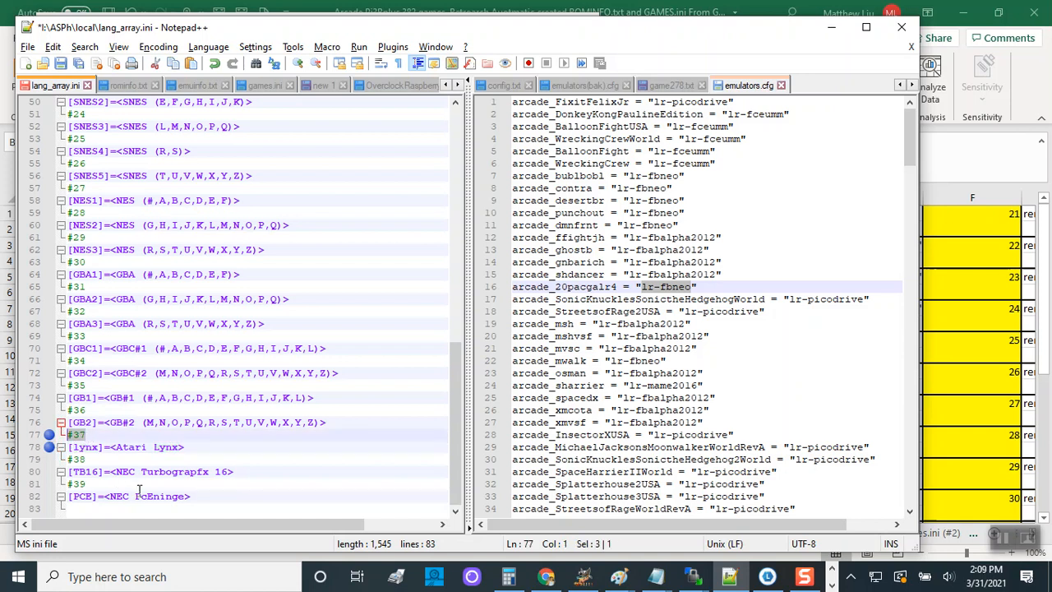
# - Copy the entries from the [PCE] line back up to #0
pyautogui.moveTo(212, 501); pyautogui.dragTo(65, 127)
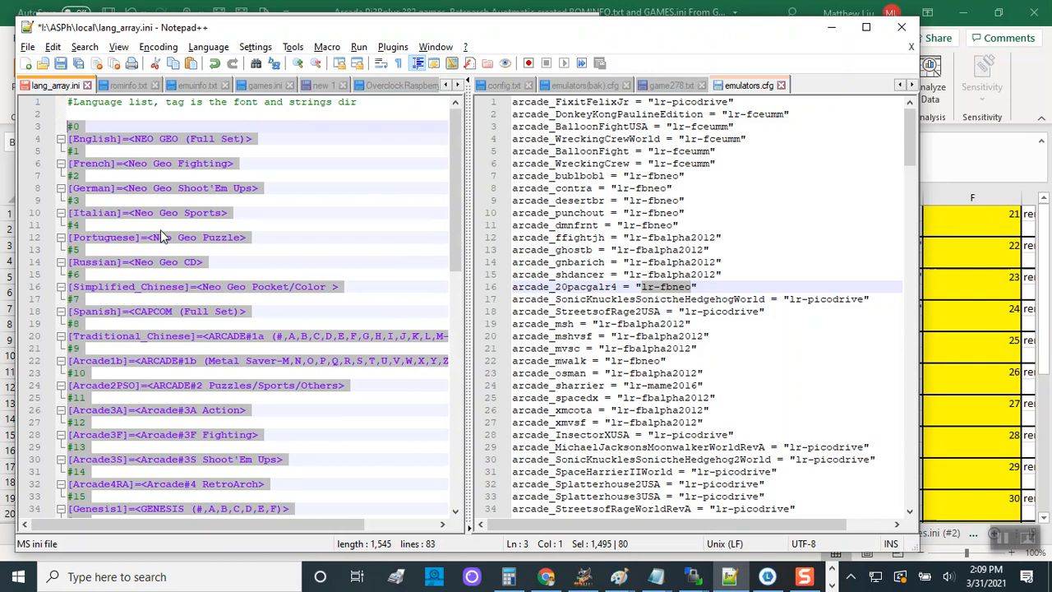
pyautogui.rightClick(100, 136)
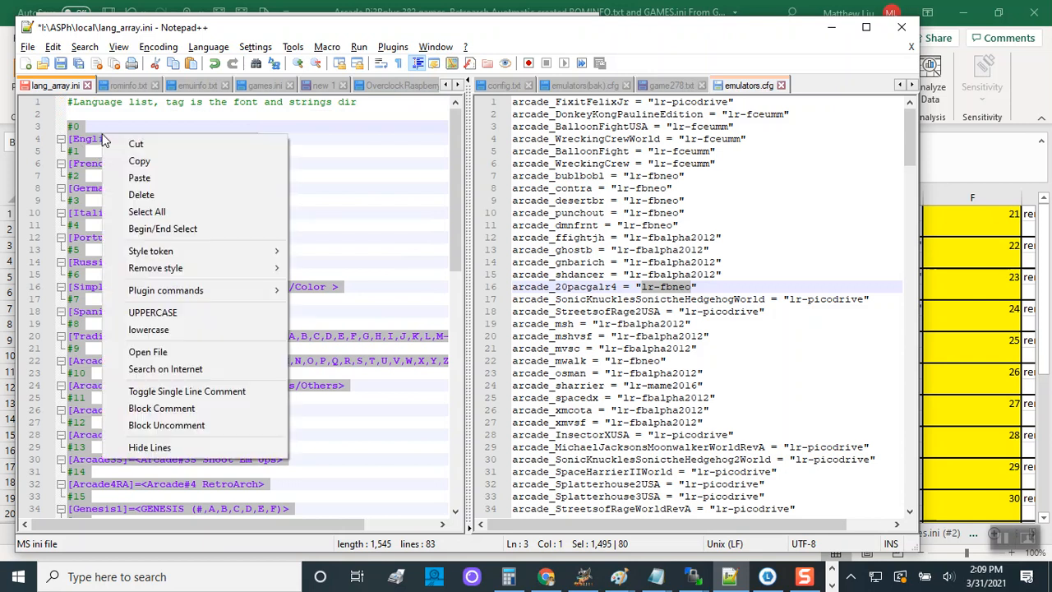
pyautogui.click(135, 161)
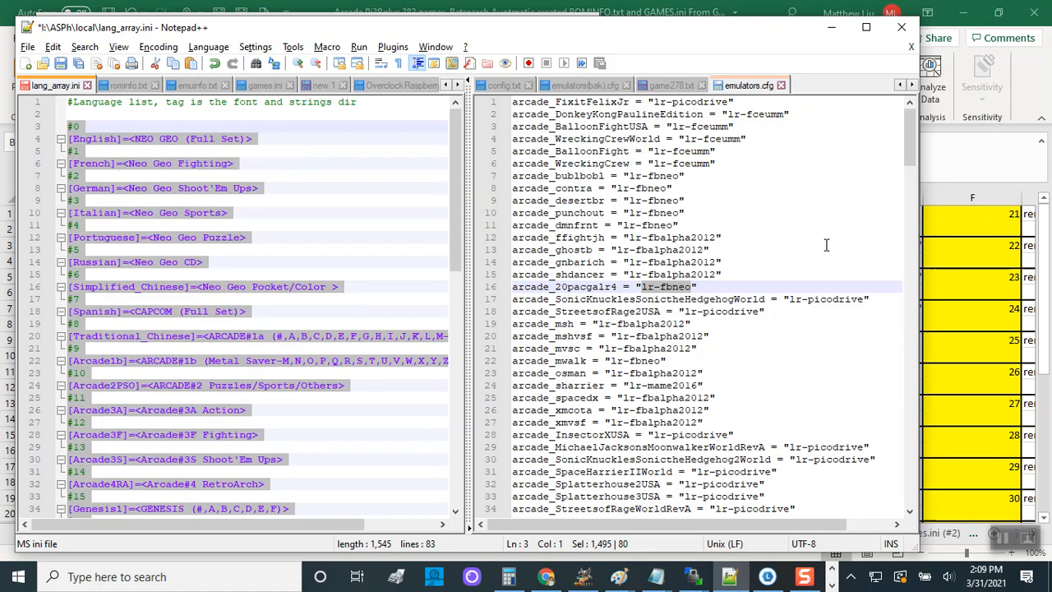
pyautogui.click(304, 212)
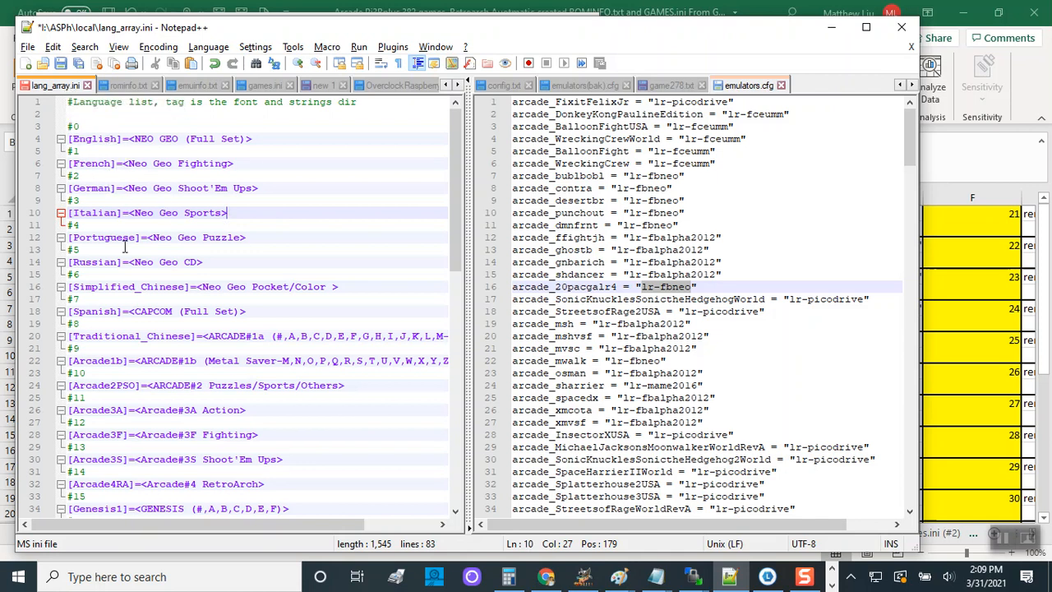
# - Copy the whole file except its first two lines, starting from #0, and minimize Notepad++
pyautogui.click(68, 125)
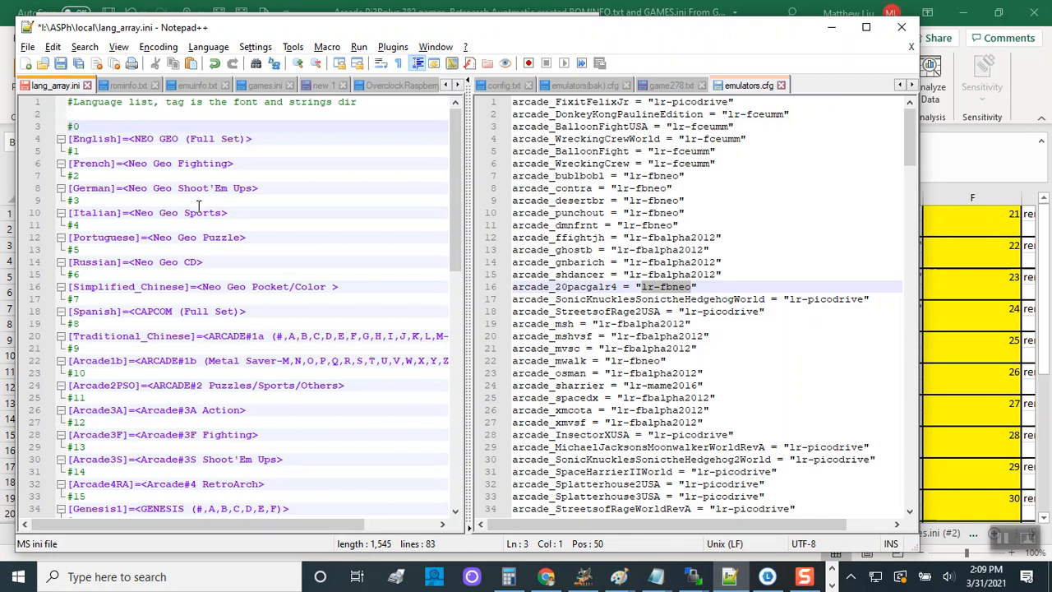
pyautogui.hotkey('ctrl', 'a')
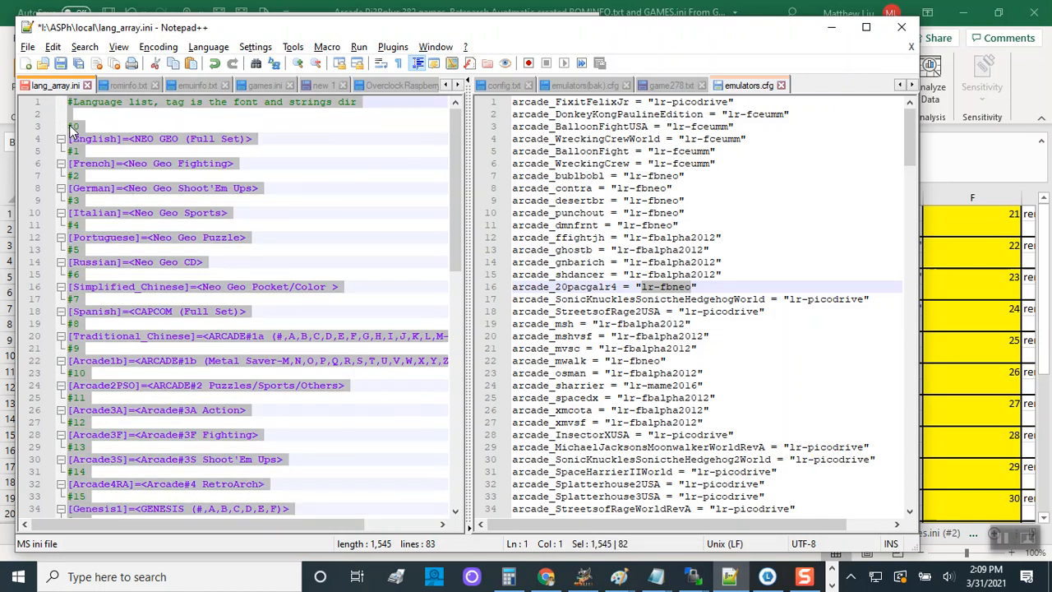
pyautogui.hotkey('shift', 'Down')
pyautogui.hotkey('shift', 'Down')
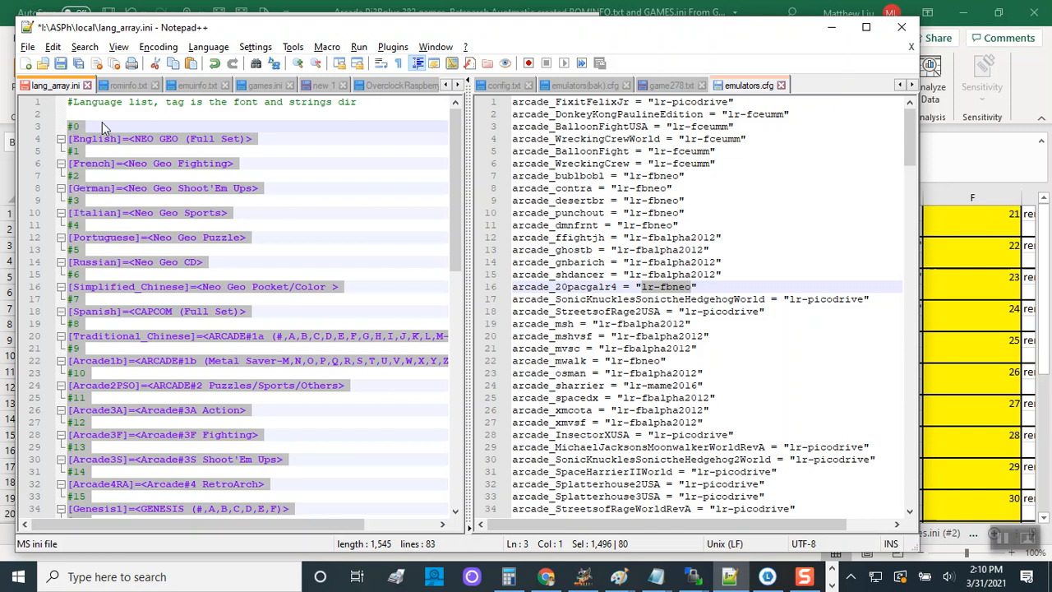
pyautogui.rightClick(85, 142)
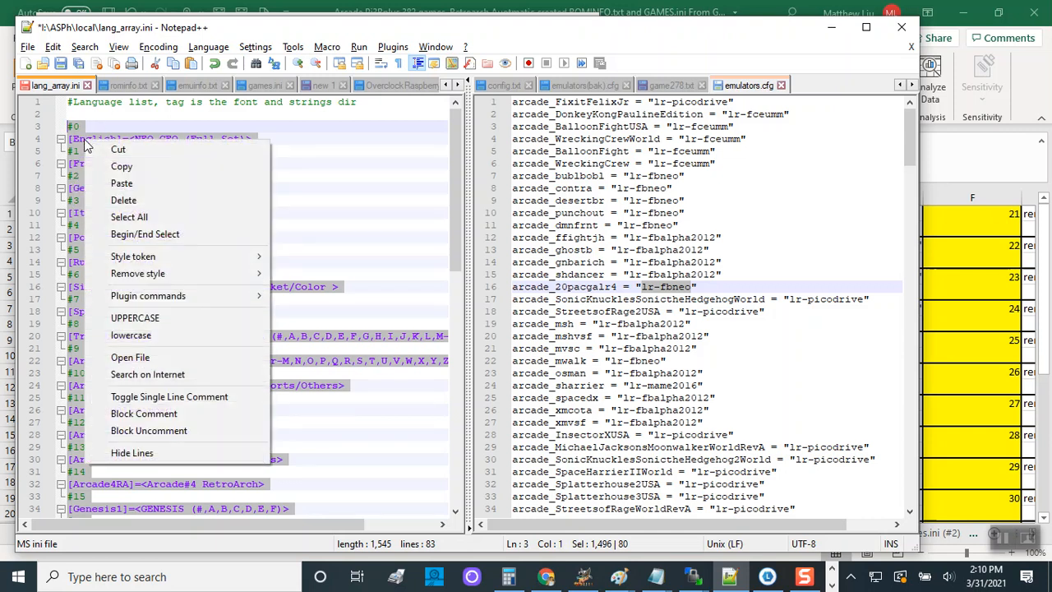
pyautogui.click(107, 170)
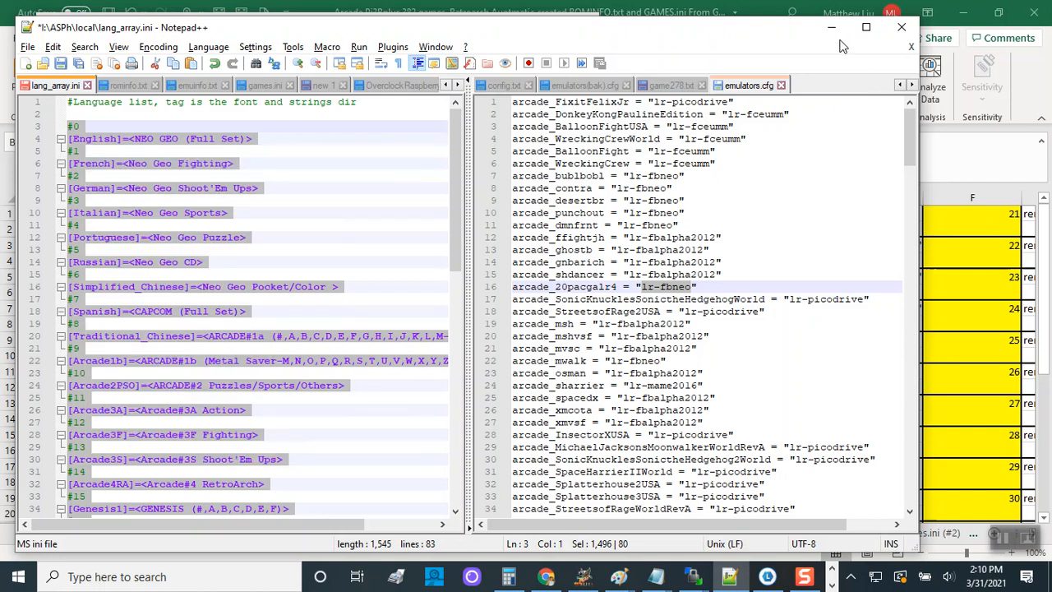
pyautogui.click(831, 30)
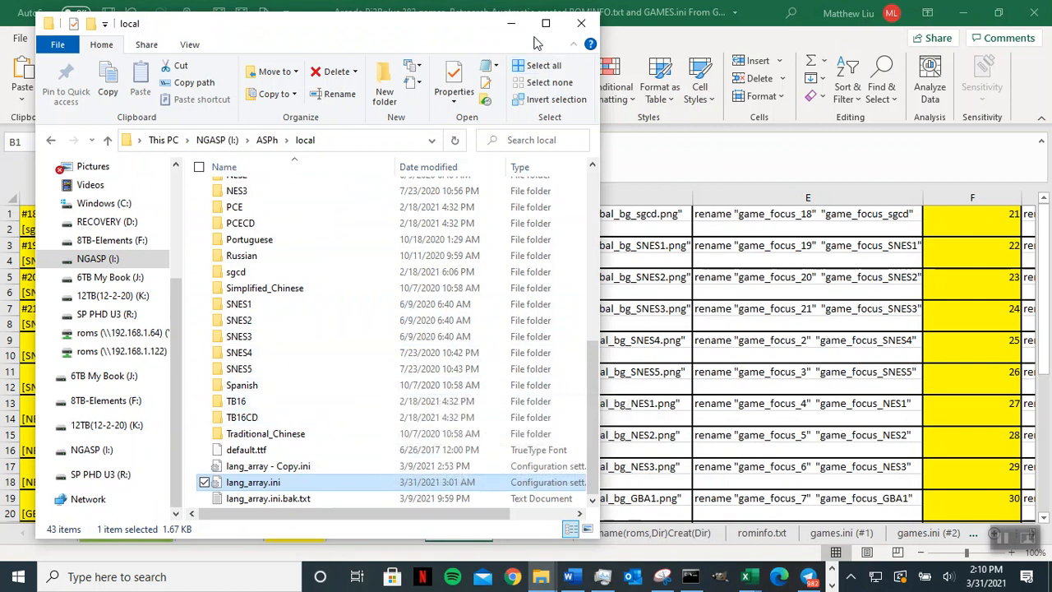
# - Switch to the Excel workbook's lang_array sheet, clear the contents of column A and paste the copied entries starting at A1
pyautogui.click(664, 149)
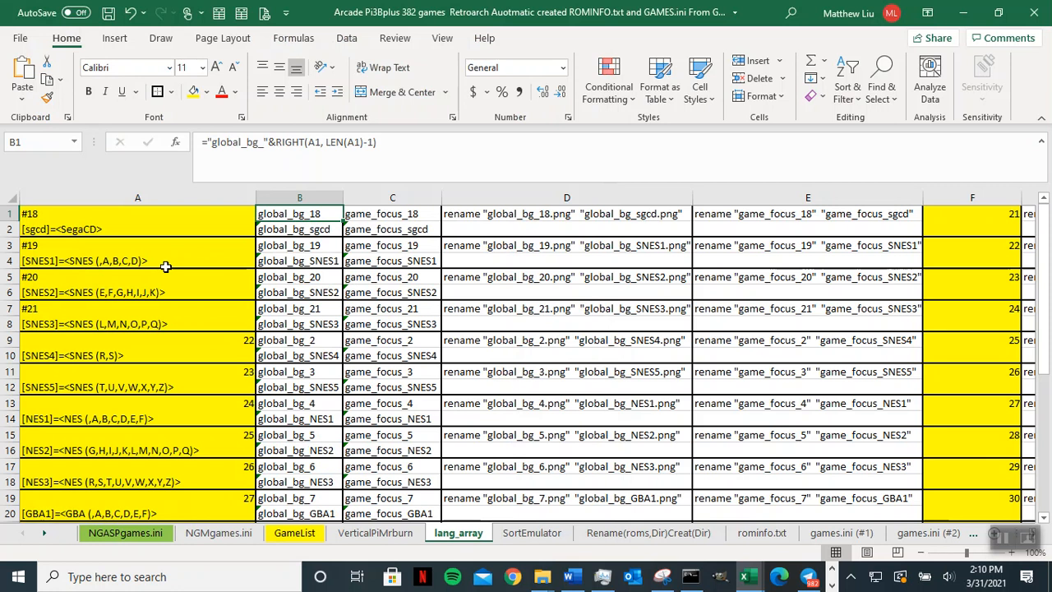
pyautogui.click(110, 197)
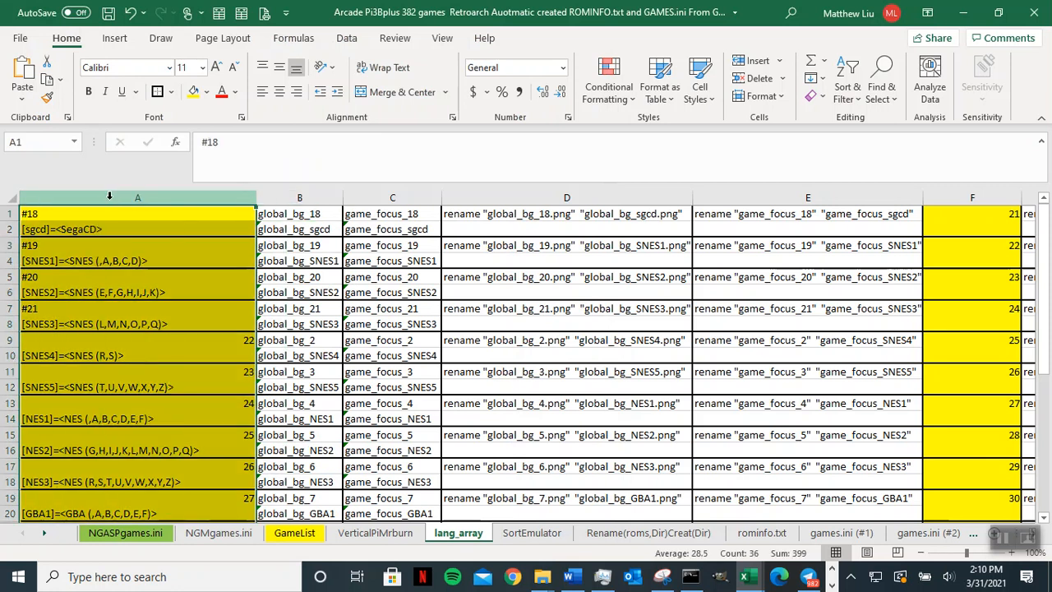
pyautogui.press('Delete')
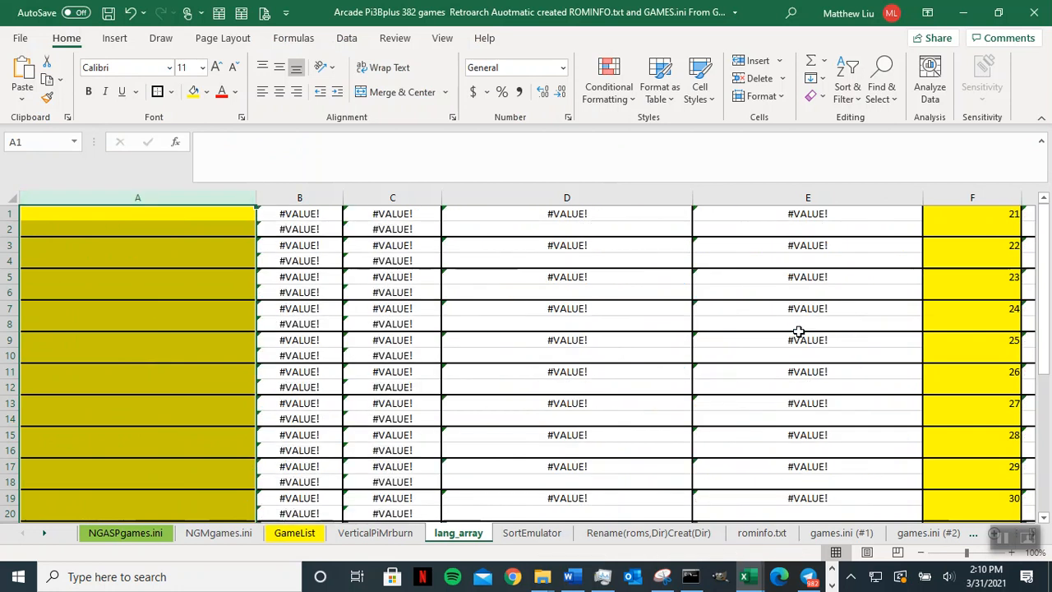
pyautogui.click(78, 213)
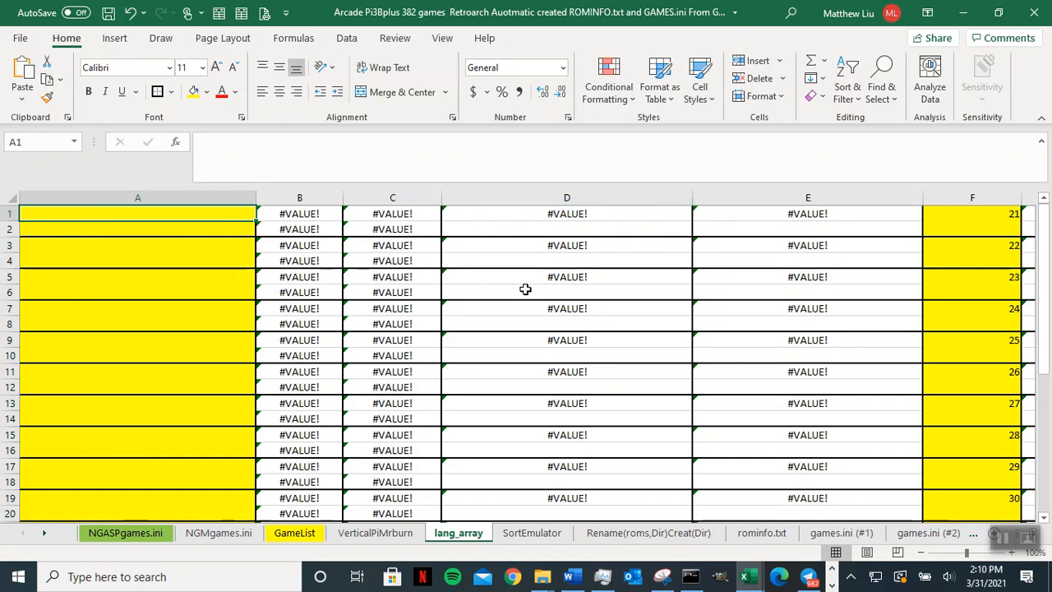
pyautogui.rightClick(69, 215)
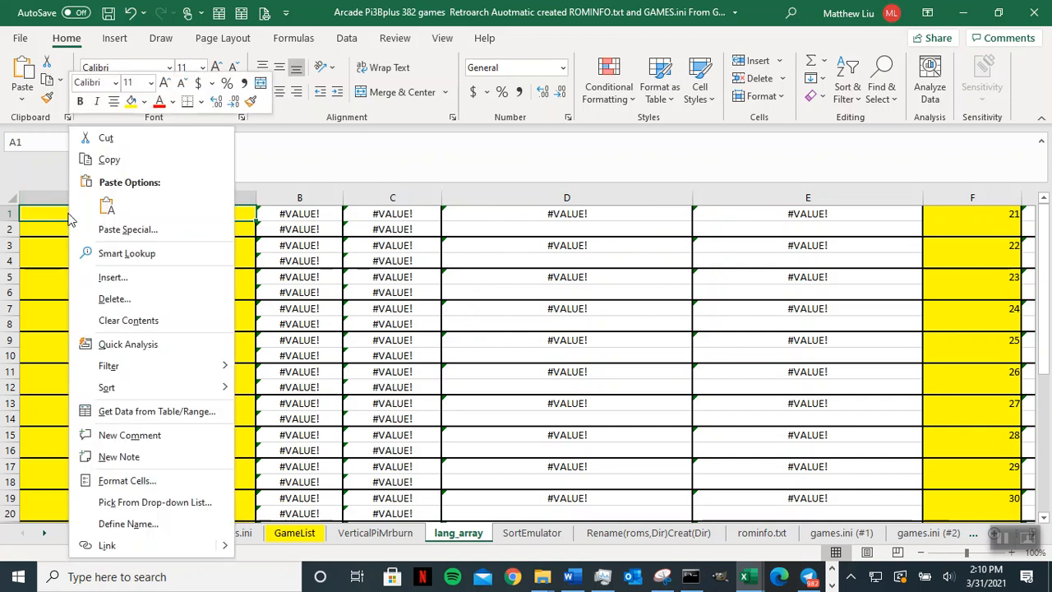
pyautogui.click(107, 208)
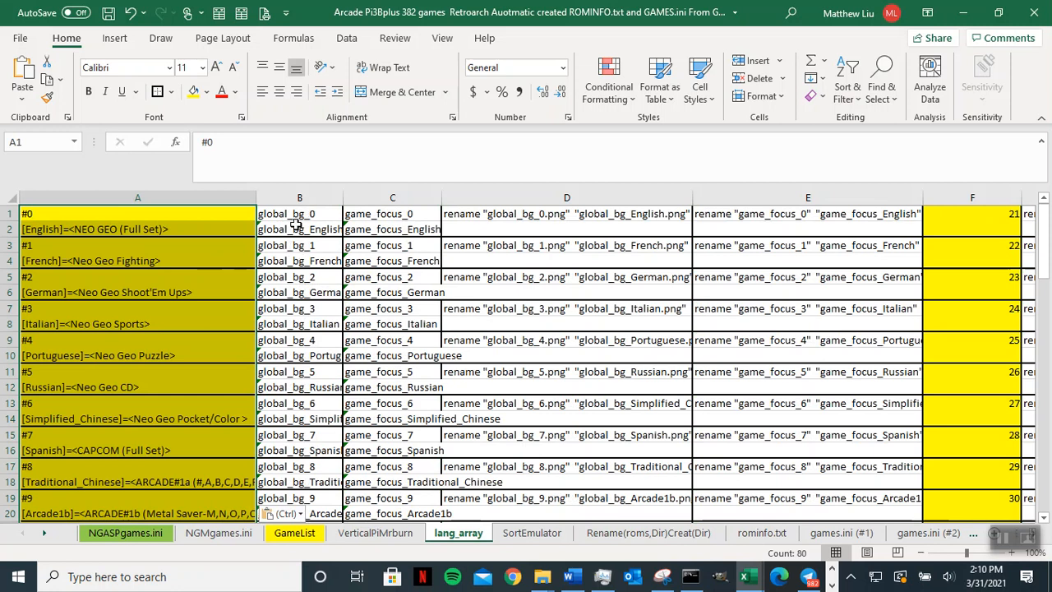
# - Widen columns B and C to show more of their names, and look over the rename commands in D1:E17
pyautogui.moveTo(345, 198); pyautogui.dragTo(377, 198)
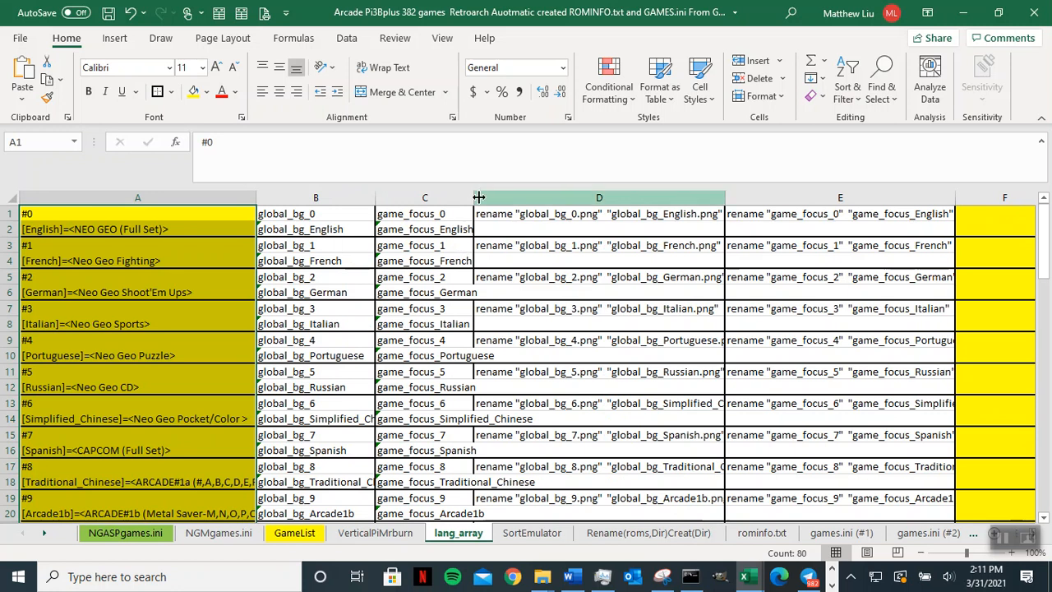
pyautogui.moveTo(473, 198); pyautogui.dragTo(494, 198)
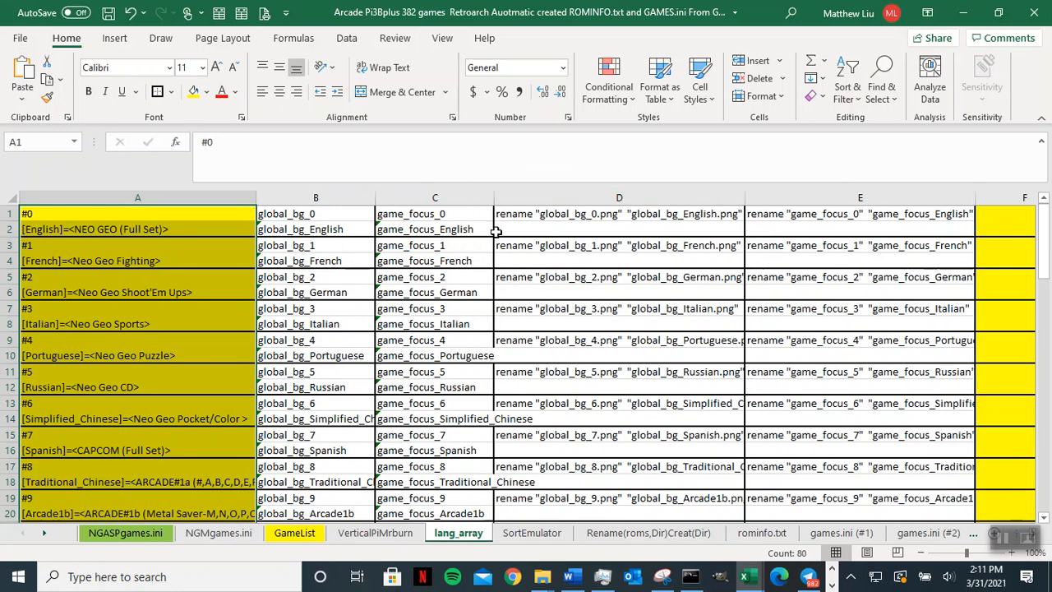
pyautogui.moveTo(618, 214); pyautogui.dragTo(641, 478)
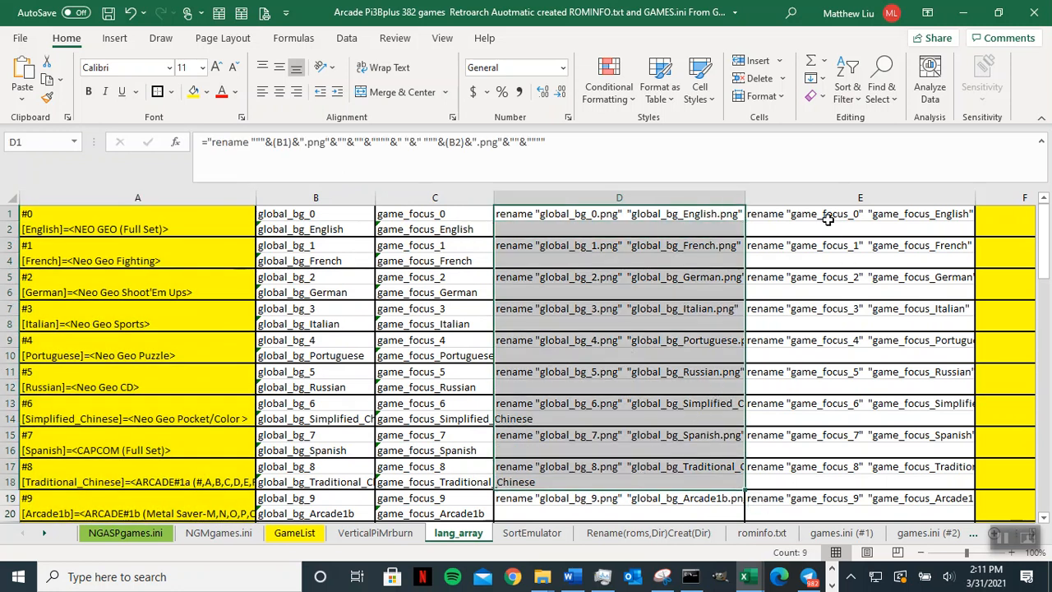
pyautogui.moveTo(825, 214); pyautogui.dragTo(845, 466)
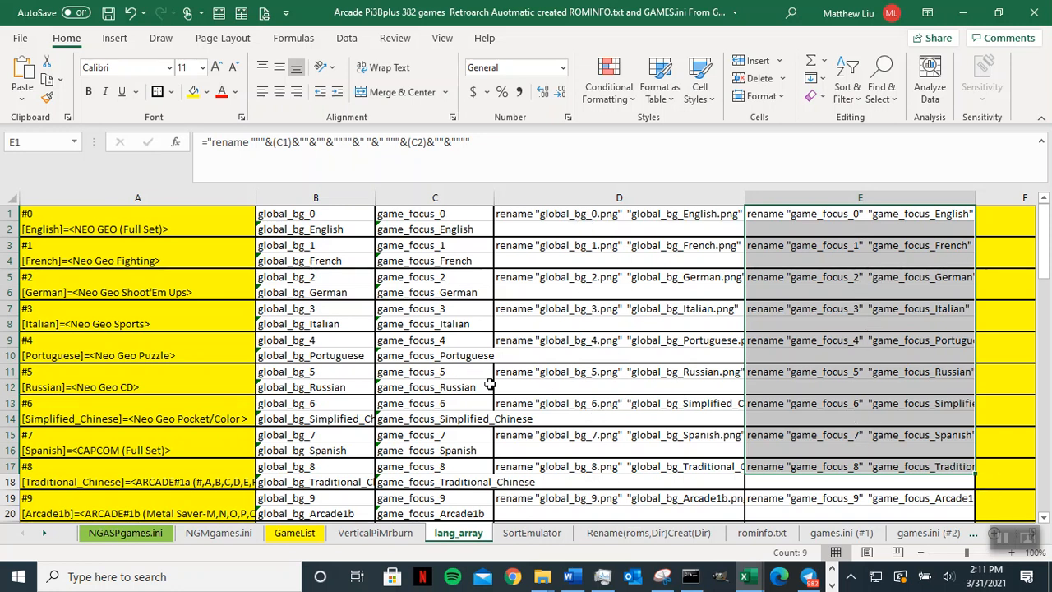
# - Examine the pasted entries beyond the formatted area, from #18 in row 37 to [PCE] in row 80
pyautogui.scroll(-9, 185, 385)
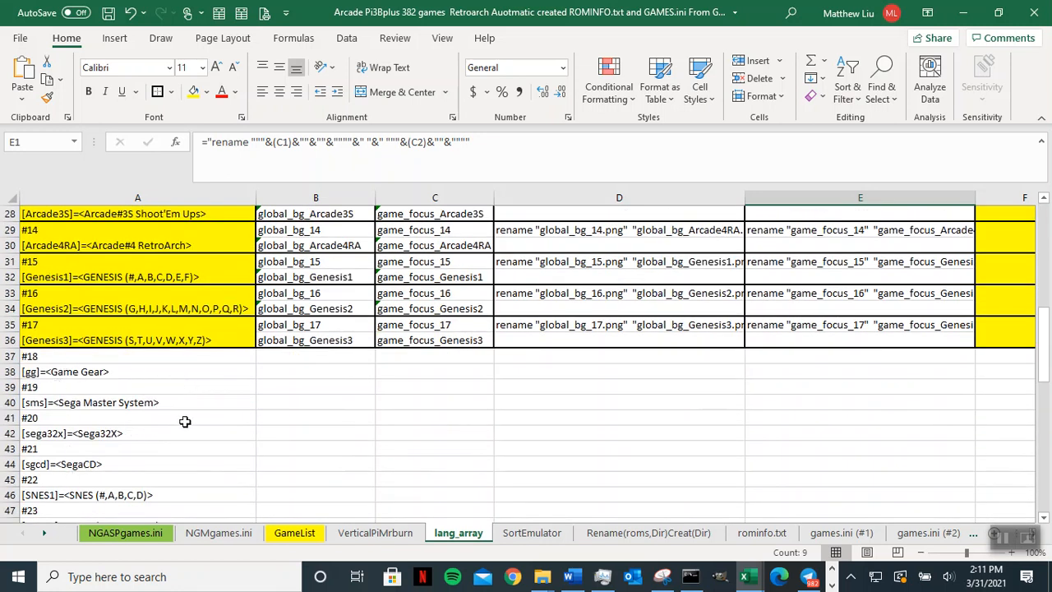
pyautogui.click(189, 355)
pyautogui.moveTo(189, 374); pyautogui.dragTo(188, 493)
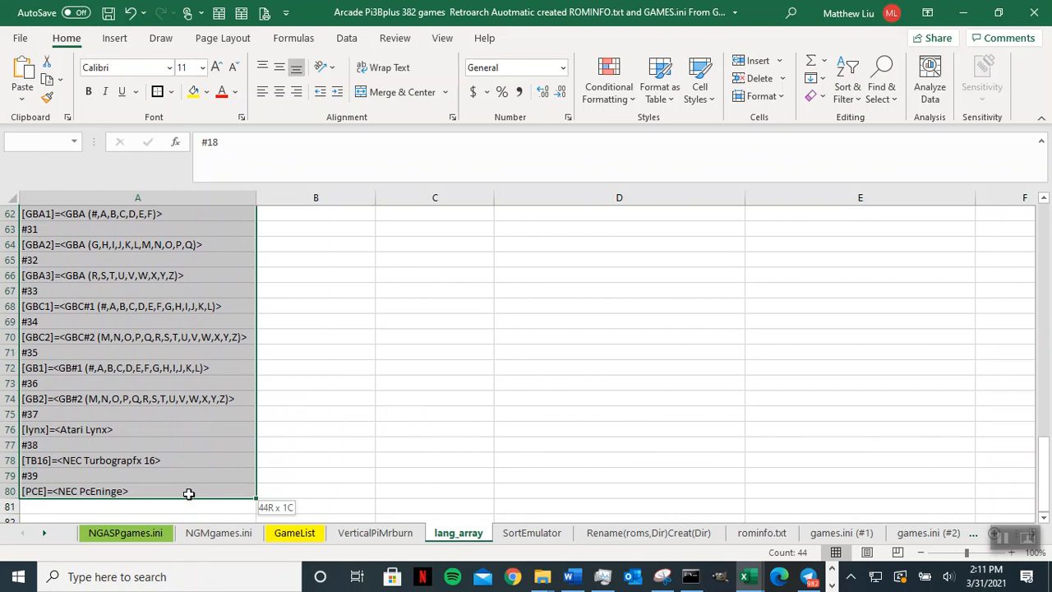
pyautogui.moveTo(188, 493); pyautogui.dragTo(188, 493)
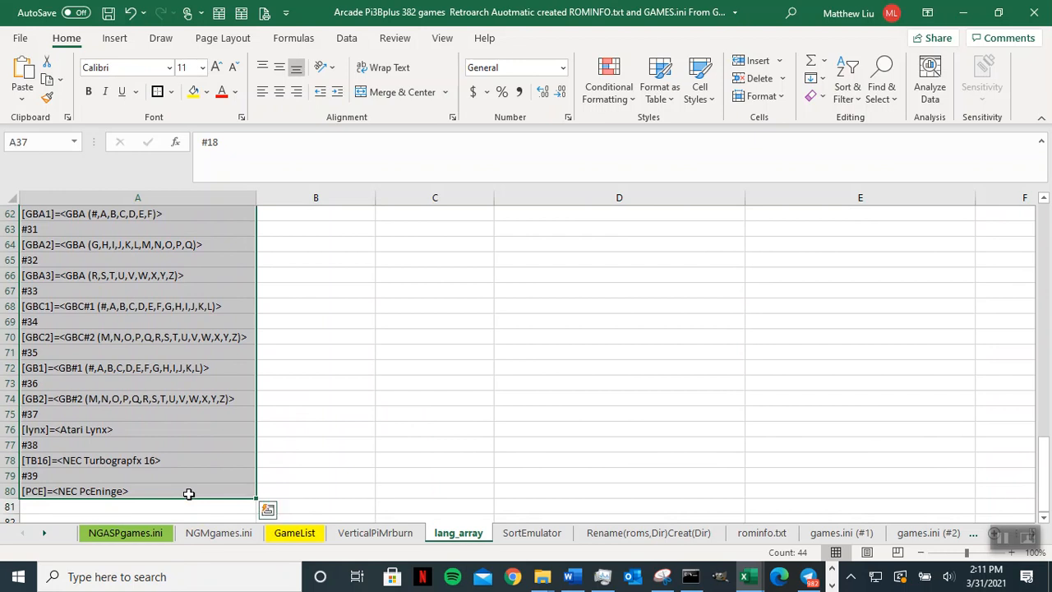
pyautogui.click(338, 382)
pyautogui.scroll(3, 335, 355)
pyautogui.scroll(10, 335, 355)
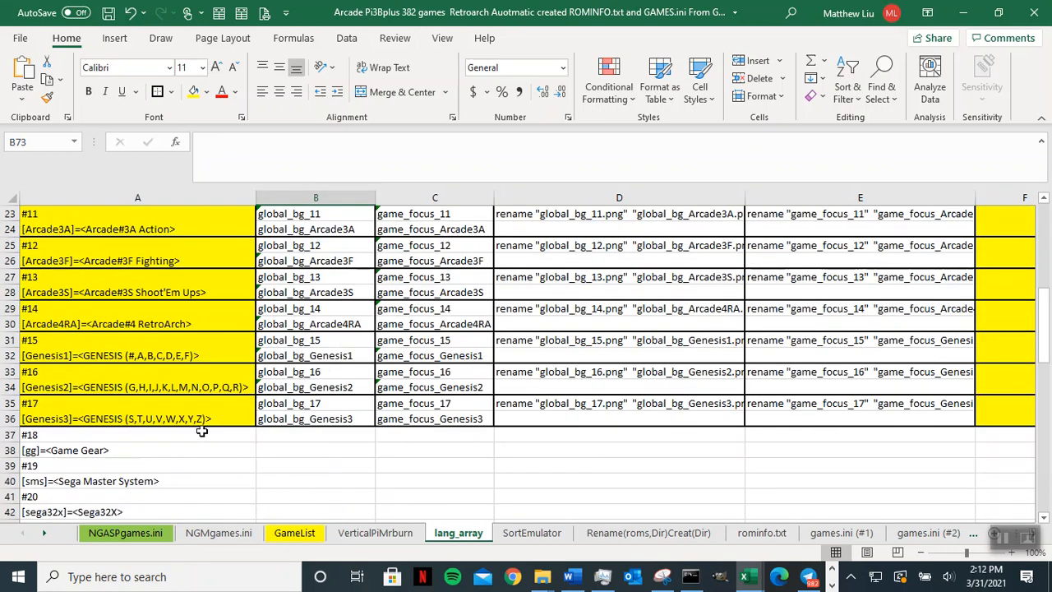
# - Copy the formatting of A35:A36 onto column A from row 37 down to row 100
pyautogui.moveTo(27, 401); pyautogui.dragTo(216, 432)
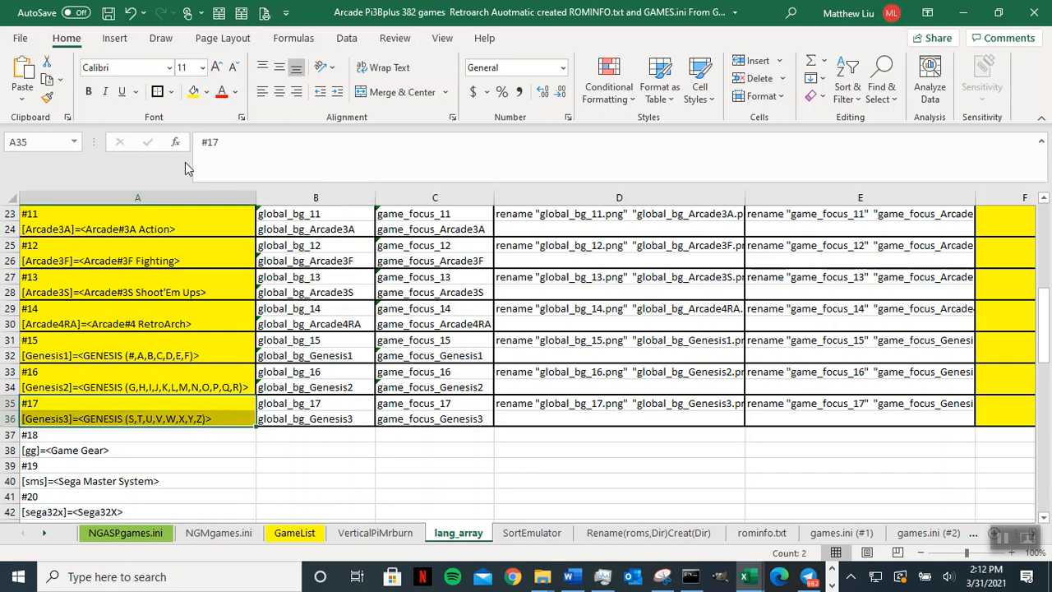
pyautogui.click(46, 98)
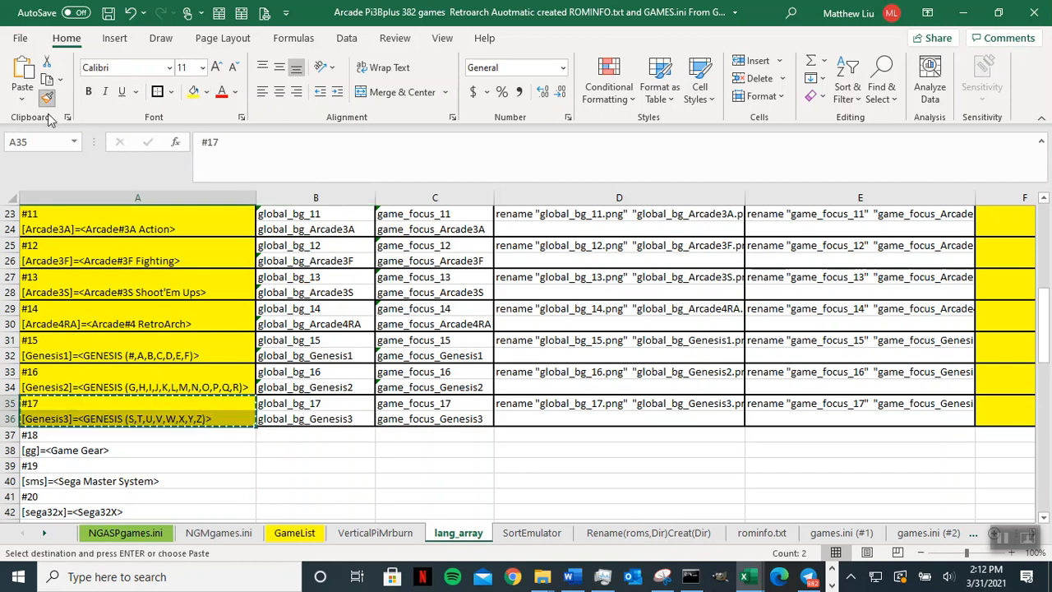
pyautogui.scroll(-3, 140, 241)
pyautogui.moveTo(31, 292)
pyautogui.mouseDown()
pyautogui.moveTo(50, 291)
pyautogui.moveTo(173, 378)
pyautogui.moveTo(181, 557)
pyautogui.moveTo(195, 462)
pyautogui.moveTo(189, 495)
pyautogui.mouseUp()
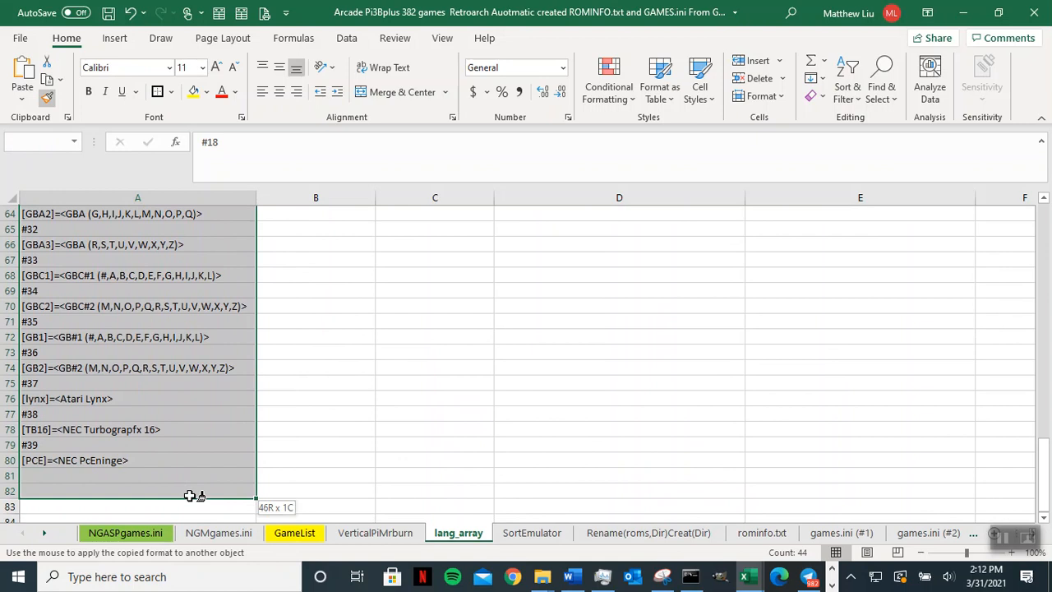
pyautogui.moveTo(189, 495)
pyautogui.mouseDown()
pyautogui.moveTo(190, 523)
pyautogui.moveTo(193, 498)
pyautogui.mouseUp()
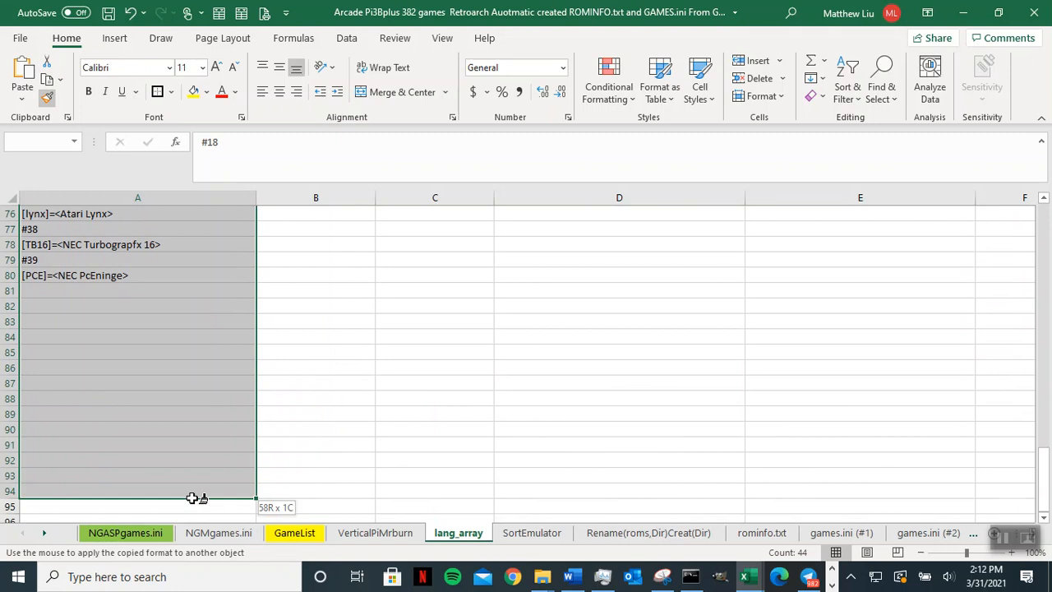
pyautogui.moveTo(192, 498); pyautogui.dragTo(197, 432)
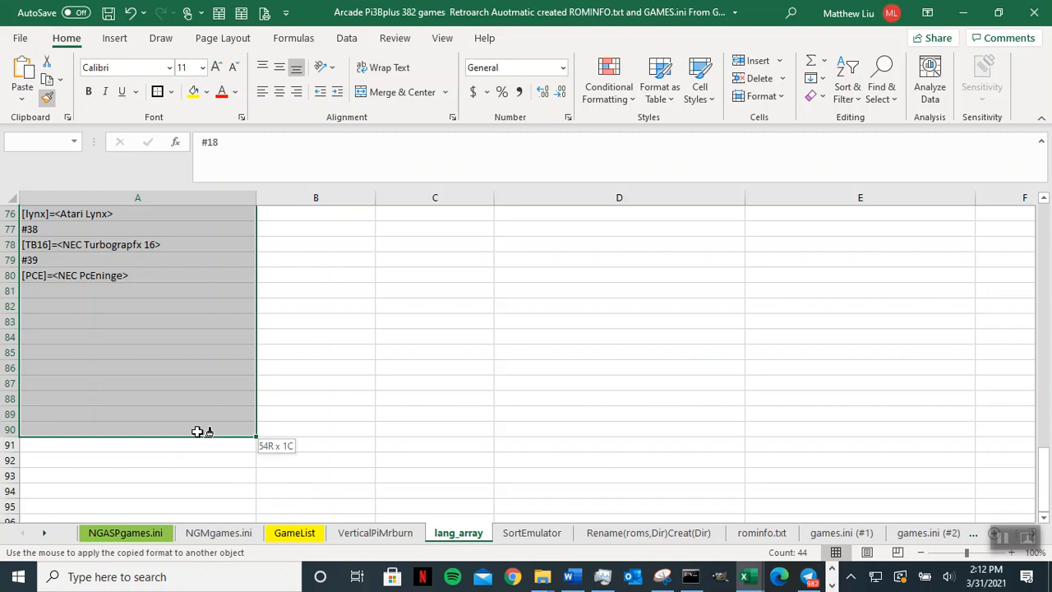
pyautogui.moveTo(197, 431)
pyautogui.mouseDown()
pyautogui.moveTo(197, 573)
pyautogui.moveTo(200, 434)
pyautogui.moveTo(175, 289)
pyautogui.mouseUp()
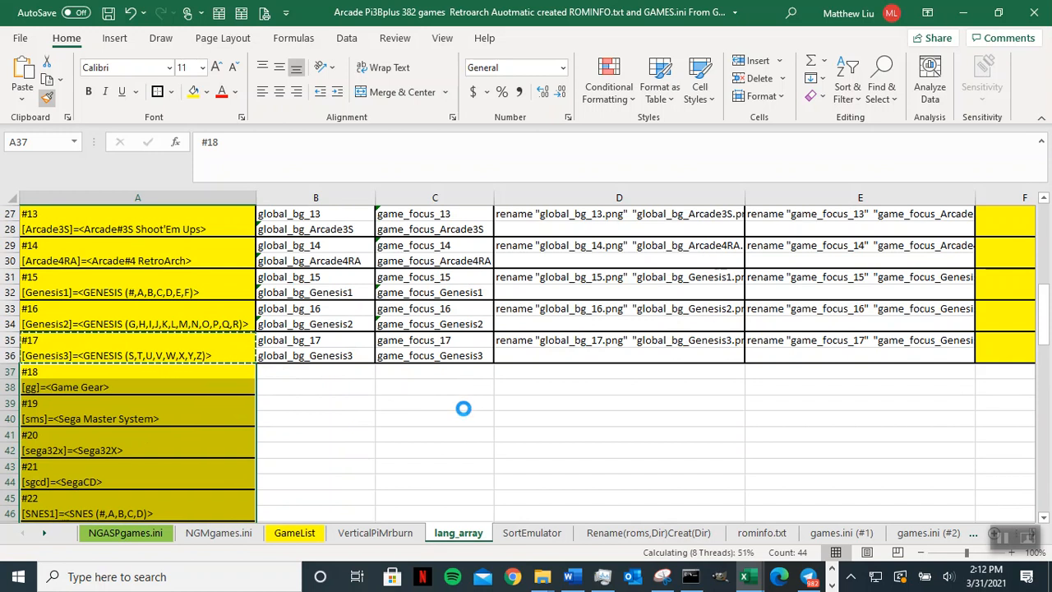
# - Fill the global_bg formulas of B35:B36 down to row 100 and check the filled cells around the last entries
pyautogui.click(326, 338)
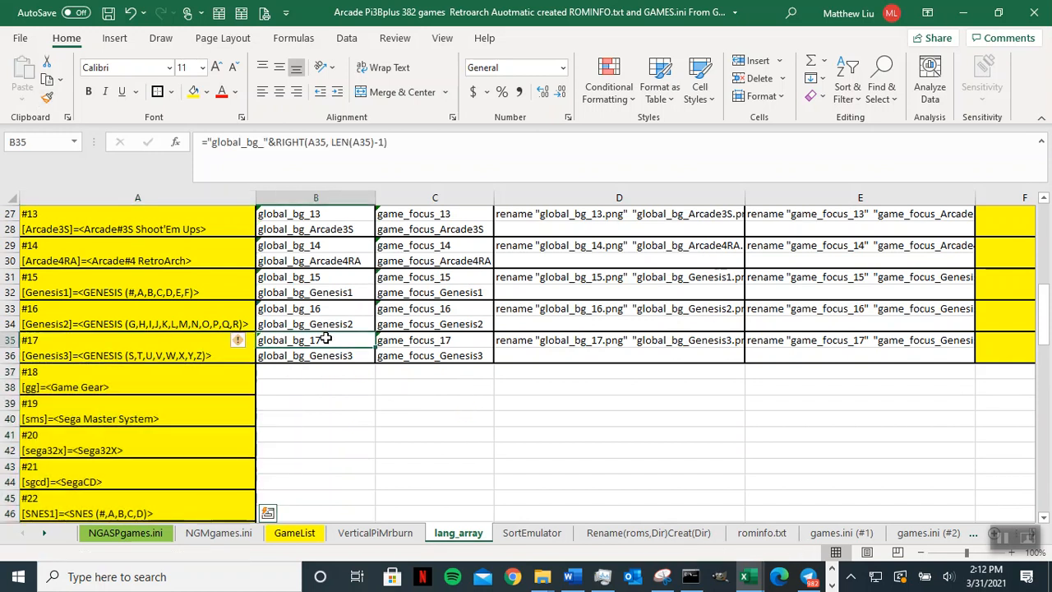
pyautogui.moveTo(326, 338); pyautogui.dragTo(325, 355)
pyautogui.moveTo(325, 355); pyautogui.dragTo(325, 355)
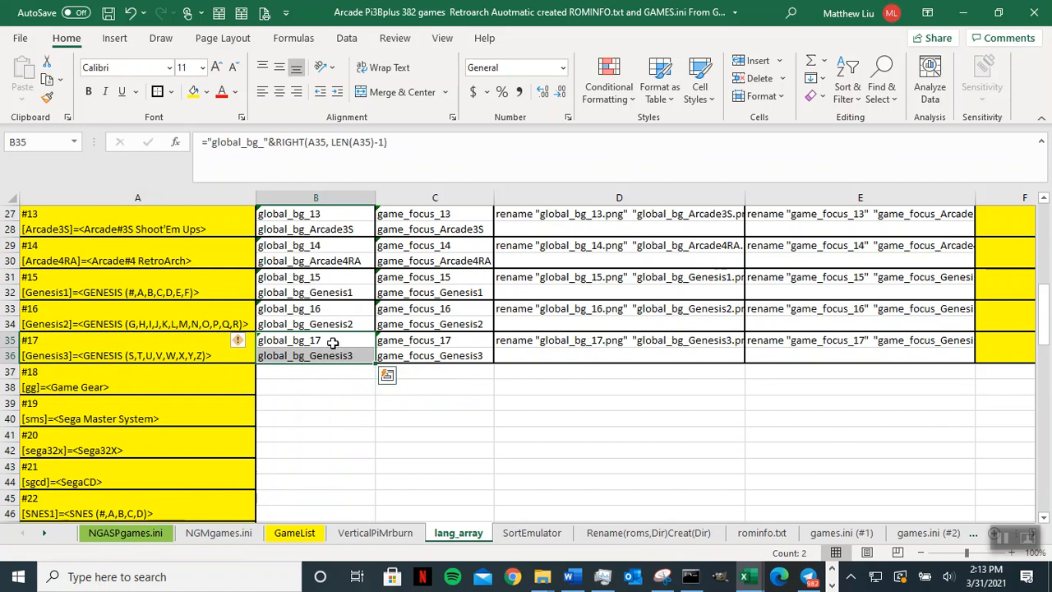
pyautogui.moveTo(375, 362)
pyautogui.mouseDown()
pyautogui.moveTo(367, 566)
pyautogui.moveTo(359, 455)
pyautogui.moveTo(352, 479)
pyautogui.mouseUp()
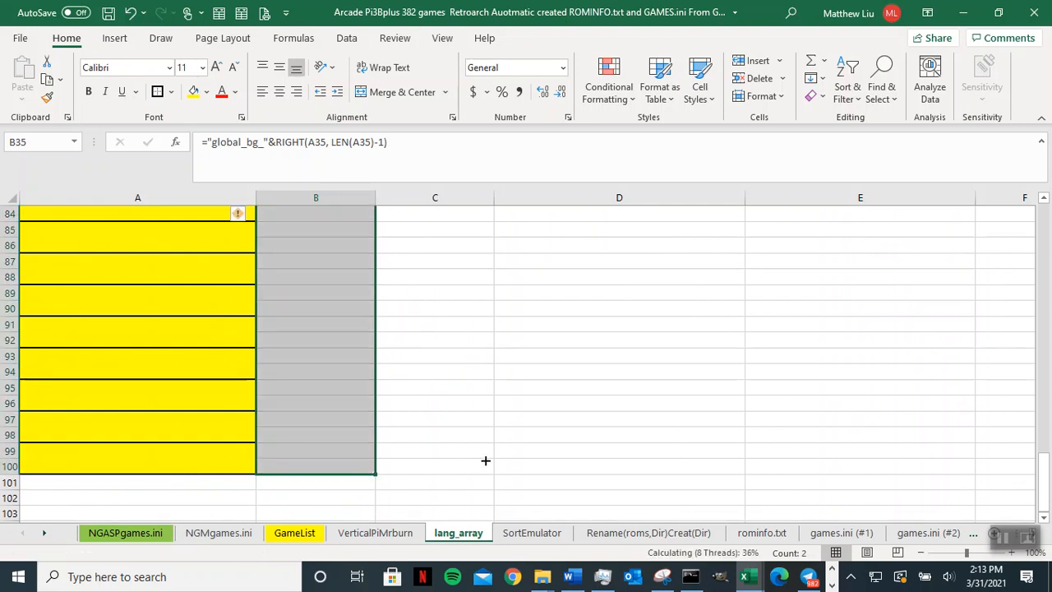
pyautogui.scroll(6, 548, 396)
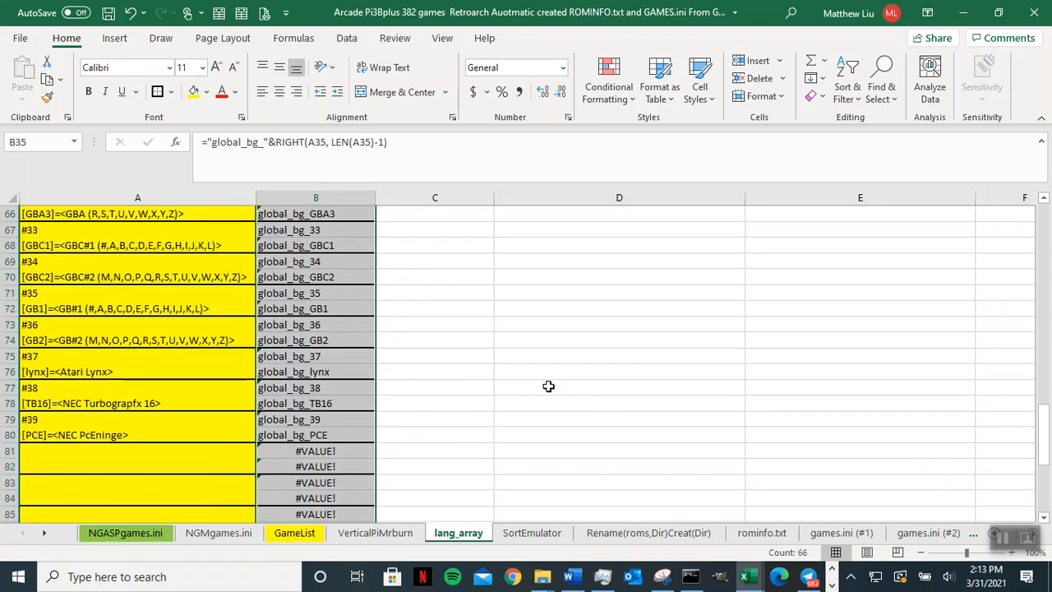
pyautogui.scroll(-7, 518, 382)
pyautogui.scroll(3, 395, 322)
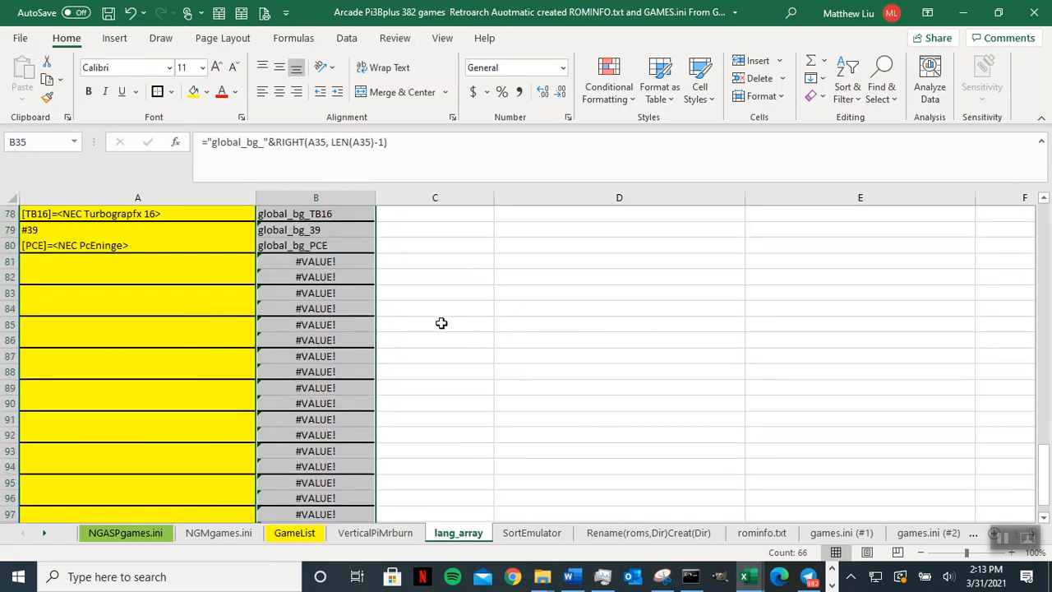
pyautogui.scroll(2, 436, 354)
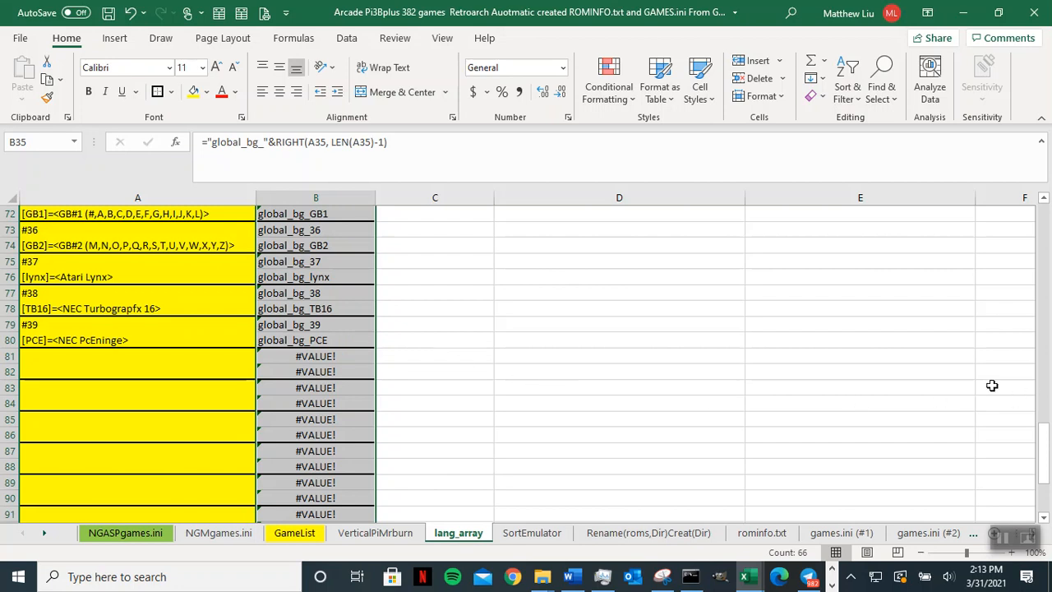
# - Fill the game_focus formulas of C35:C36 down to row 100
pyautogui.scroll(12, 636, 322)
pyautogui.scroll(3, 636, 322)
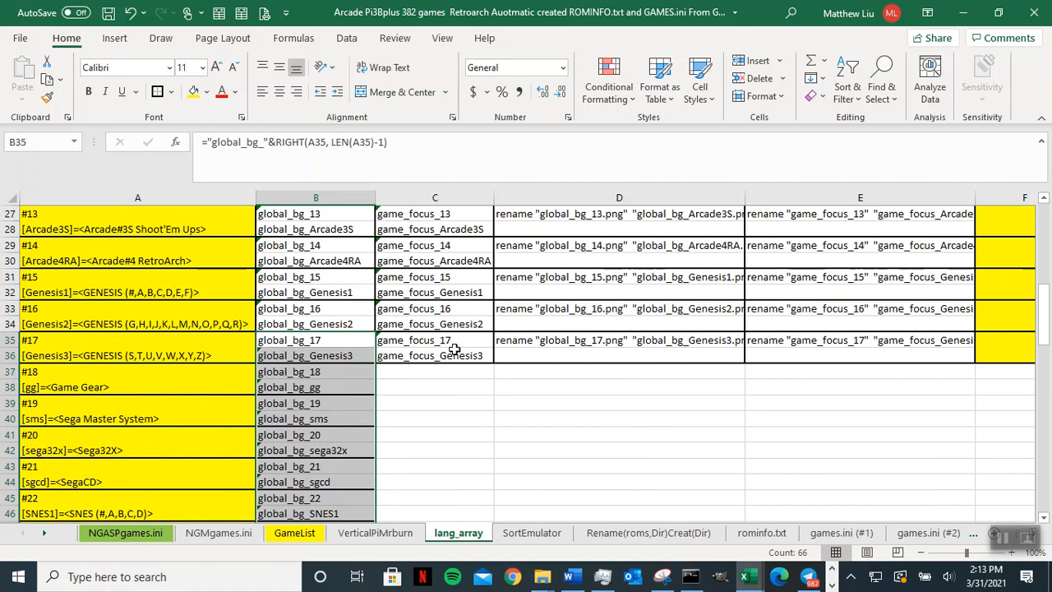
pyautogui.scroll(9, 454, 348)
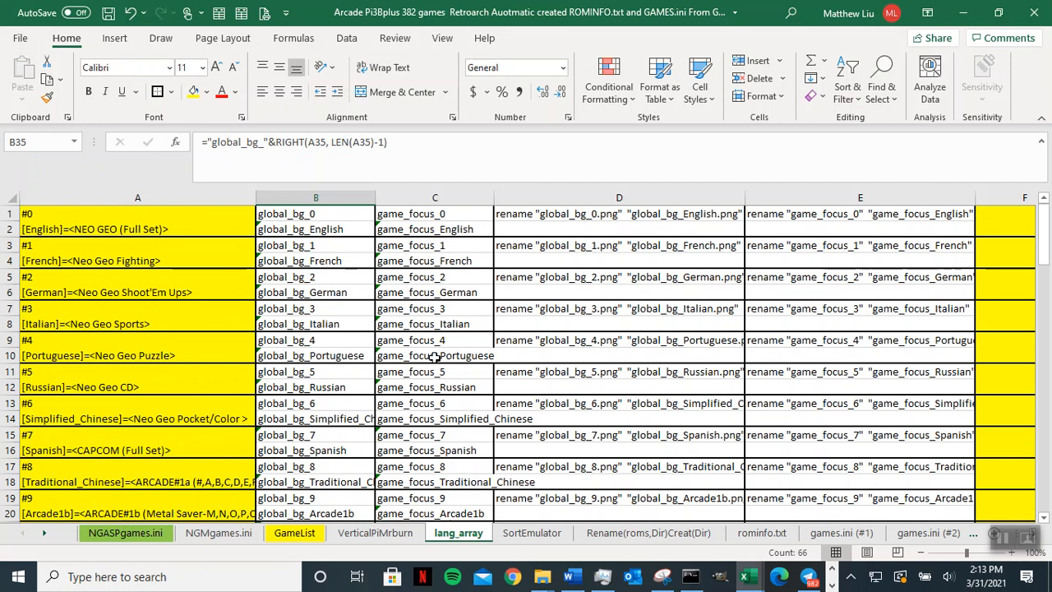
pyautogui.scroll(-10, 448, 337)
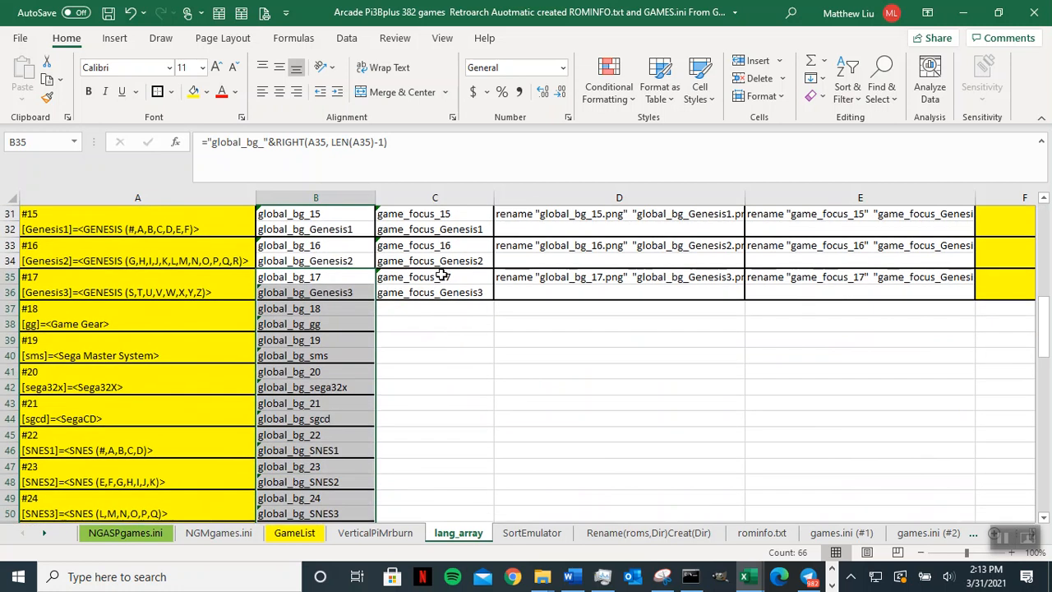
pyautogui.click(442, 276)
pyautogui.moveTo(444, 277); pyautogui.dragTo(449, 351)
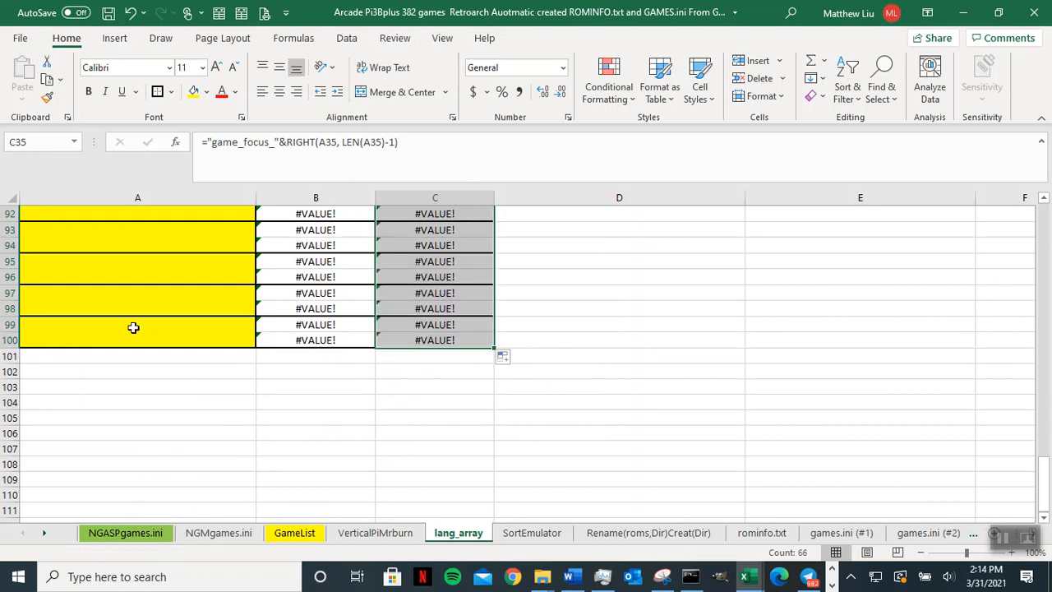
pyautogui.scroll(7, 688, 369)
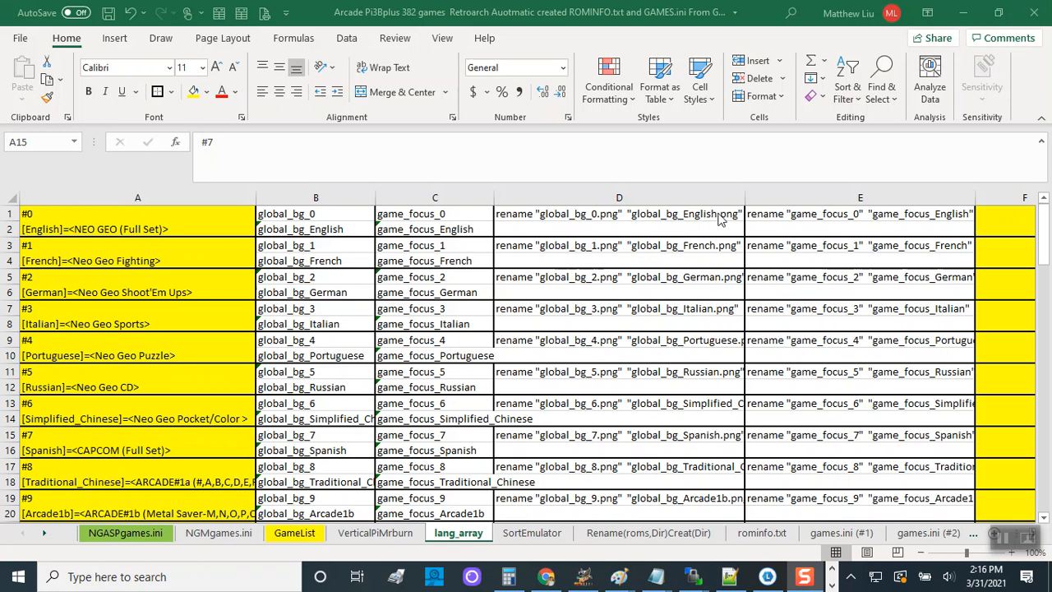
# - Inspect the rename formula in D1, leave it unedited and save the workbook
pyautogui.doubleClick(679, 213)
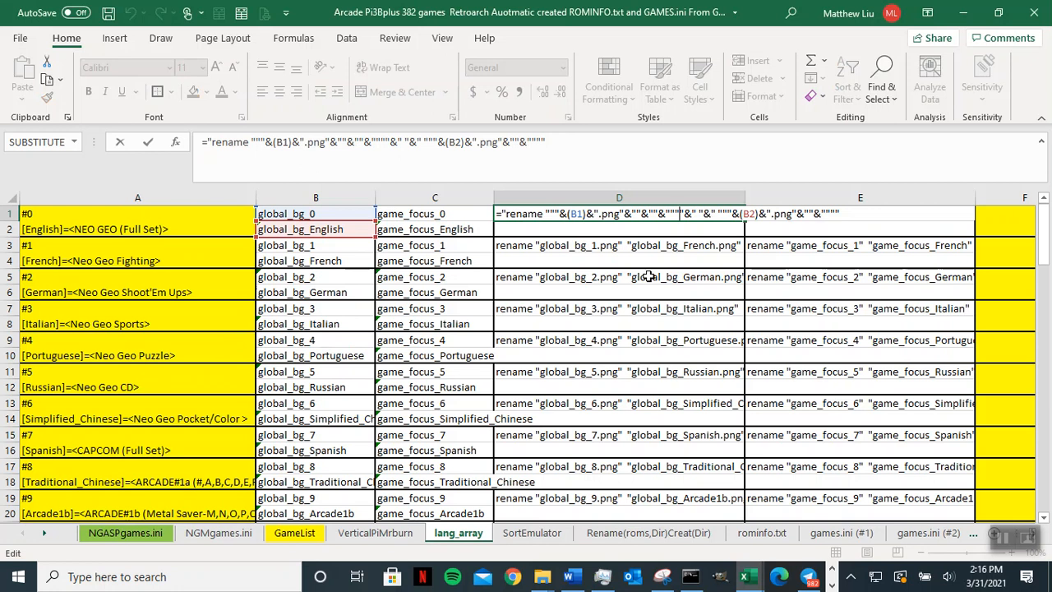
pyautogui.press('Escape')
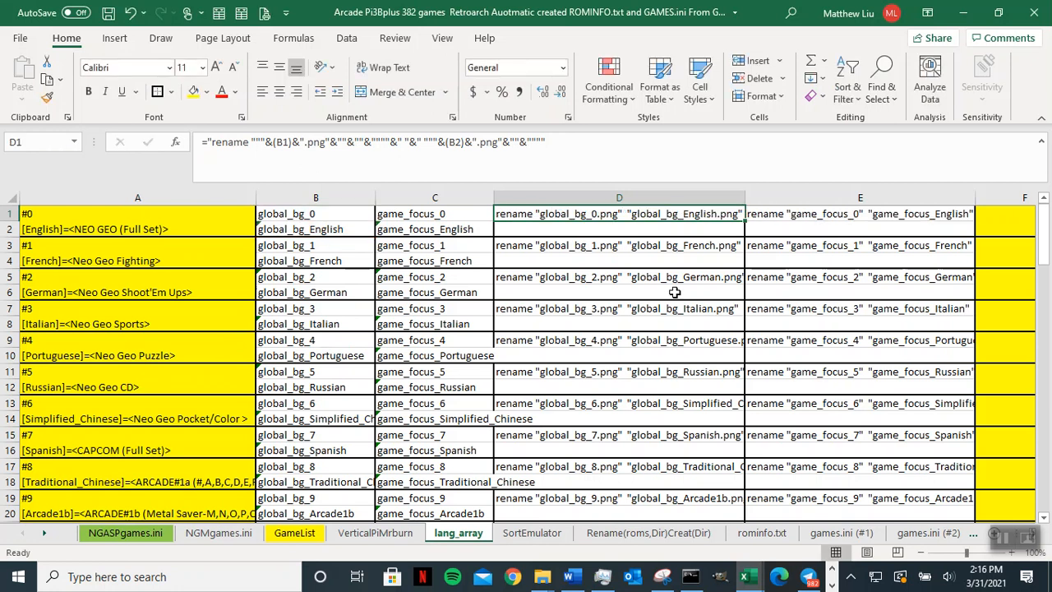
pyautogui.click(639, 296)
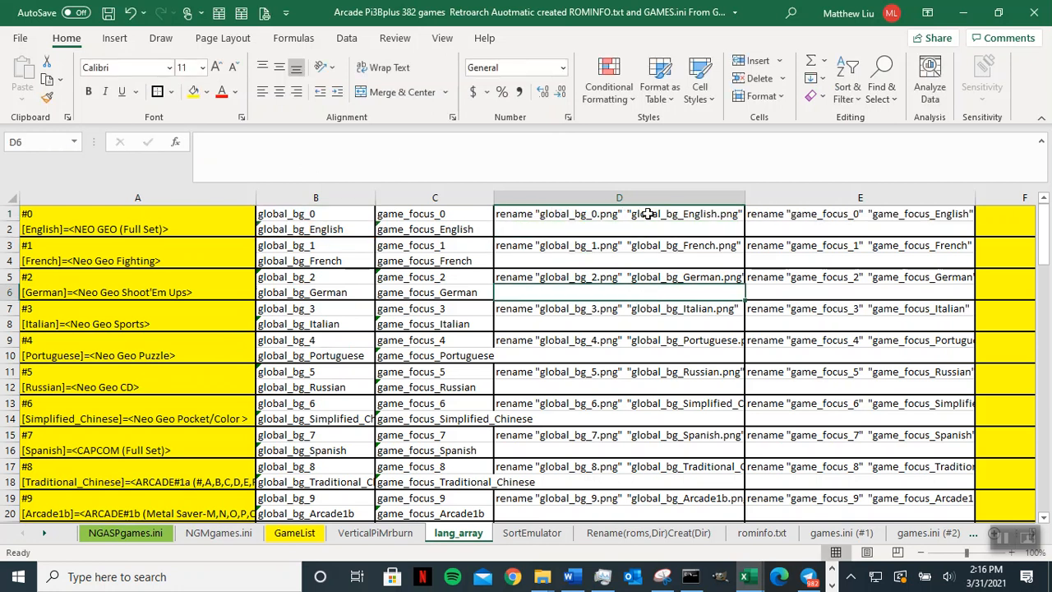
pyautogui.click(108, 13)
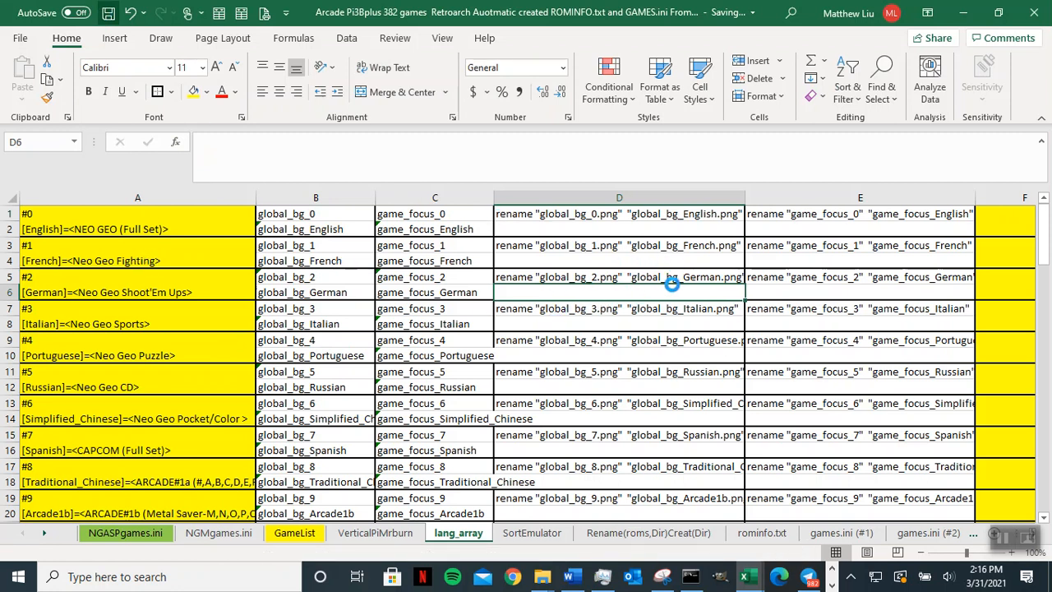
# - Copy the global_bg rename commands in D1:D80 of the lang_array sheet
pyautogui.click(666, 211)
pyautogui.moveTo(663, 211); pyautogui.dragTo(705, 236)
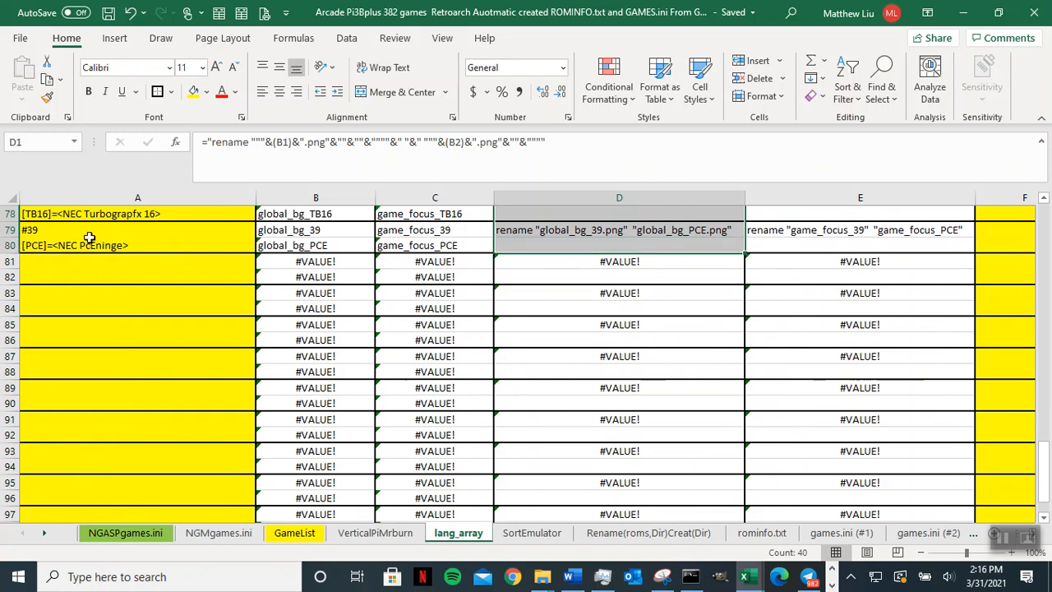
pyautogui.rightClick(568, 241)
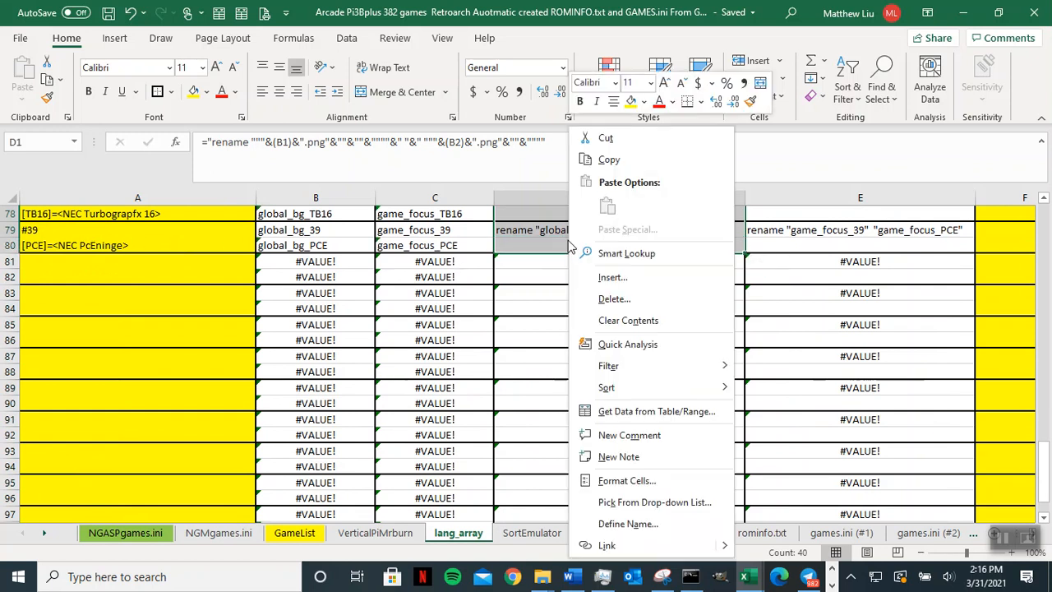
pyautogui.click(608, 160)
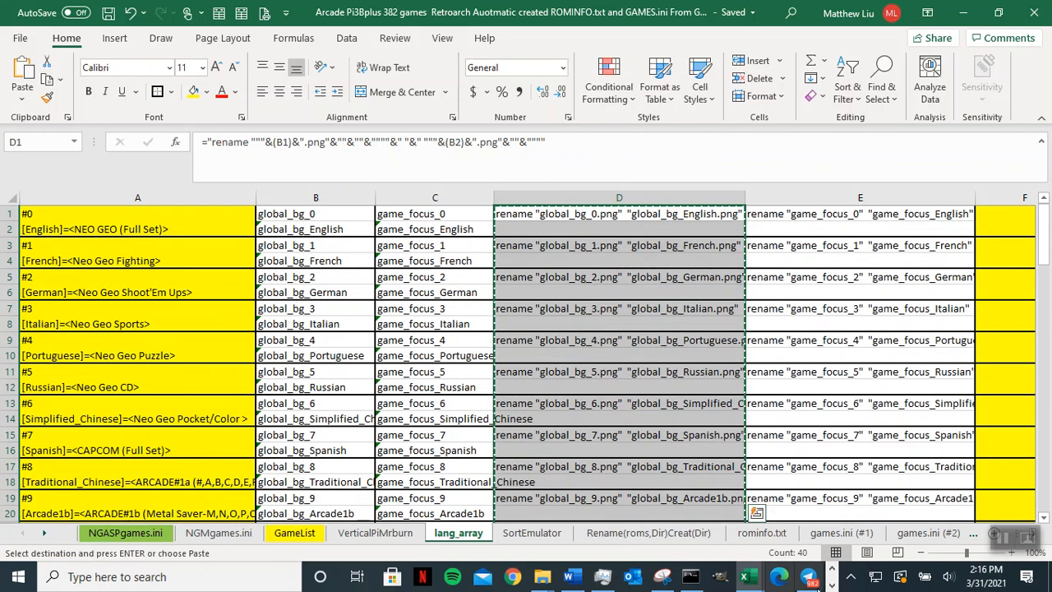
# - Switch to the File Explorer window showing the local folder and go up to its parent ASPh folder on the NGASP drive
pyautogui.click(542, 578)
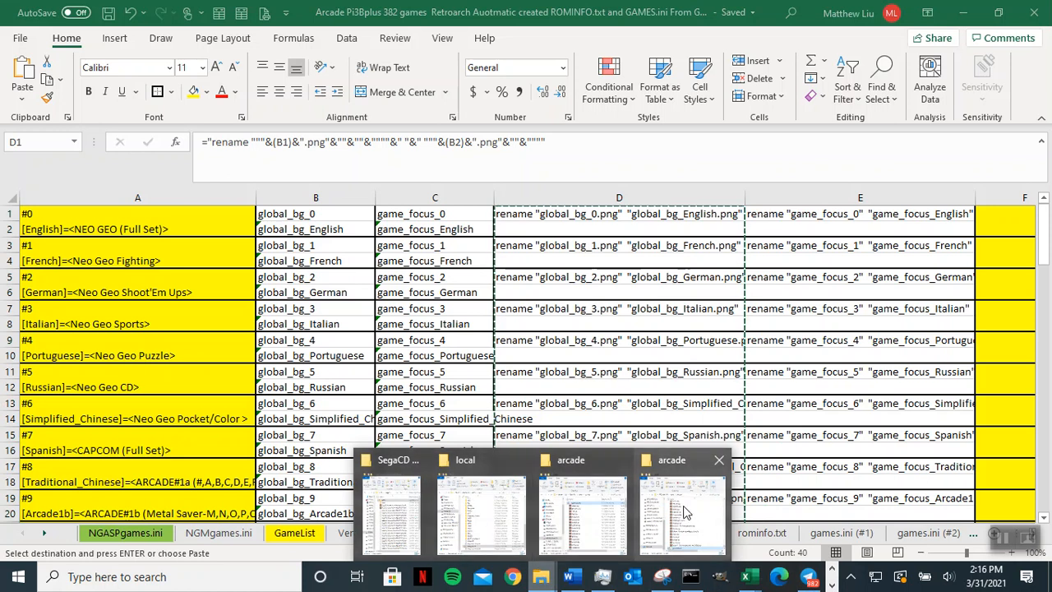
pyautogui.moveTo(472, 499)
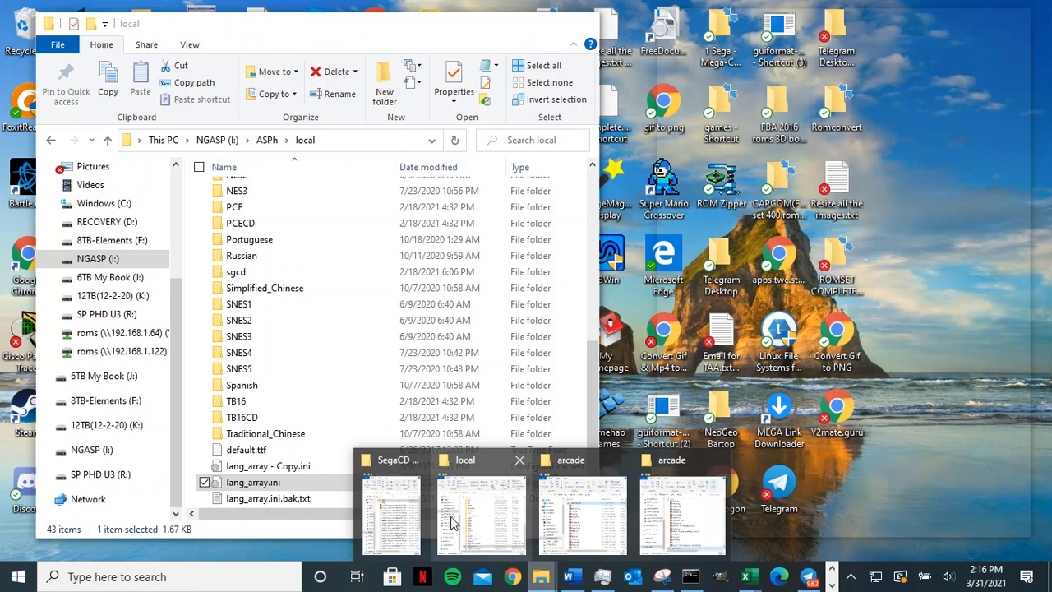
pyautogui.click(450, 522)
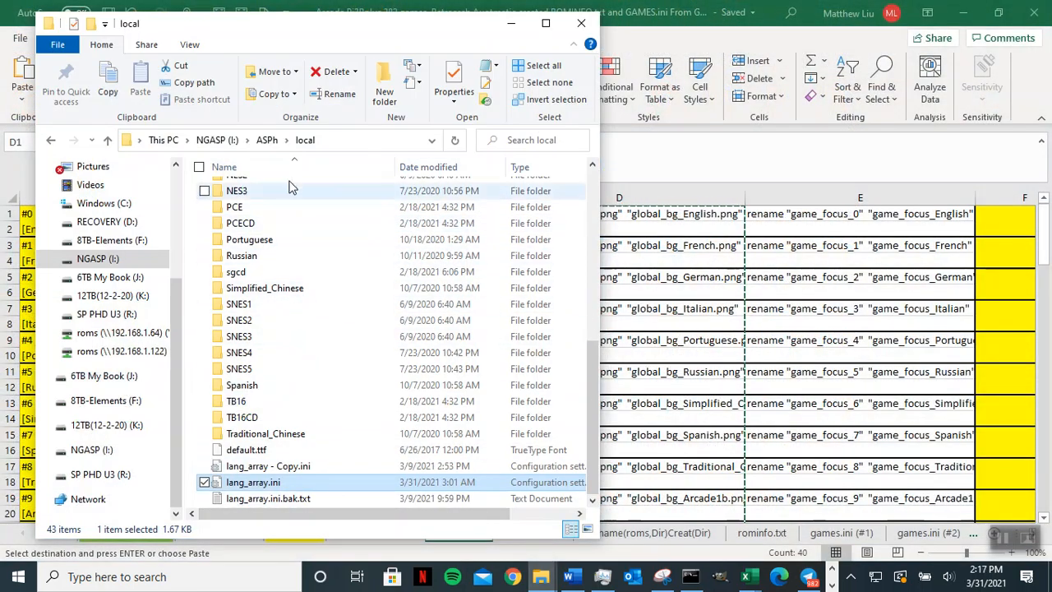
pyautogui.click(266, 142)
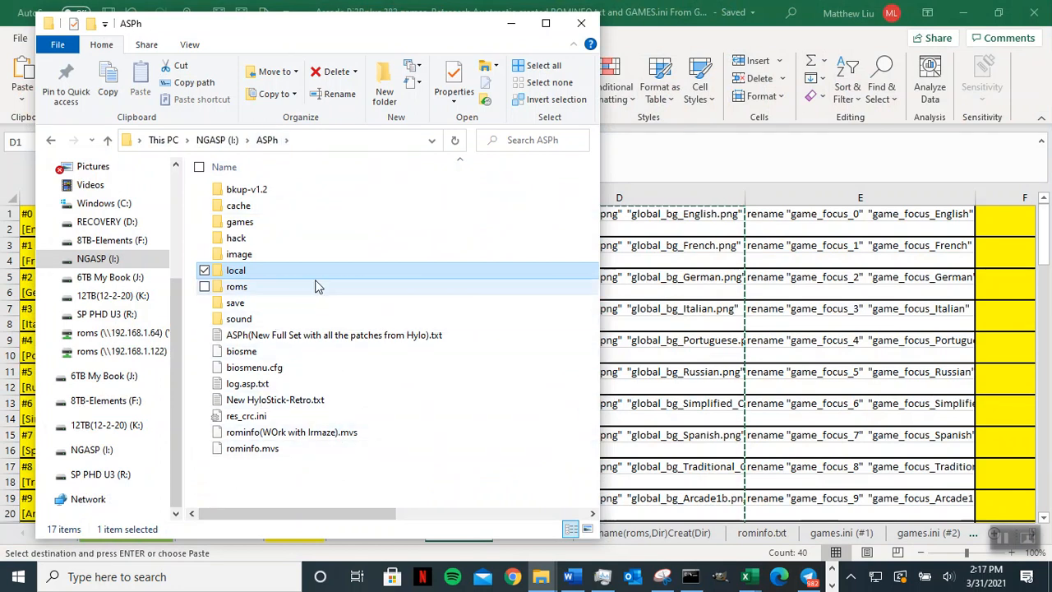
# - Switch to Notepad++, deselect the highlighted entries in lang_array.ini and save the file
pyautogui.hotkey('alt', 'Tab')
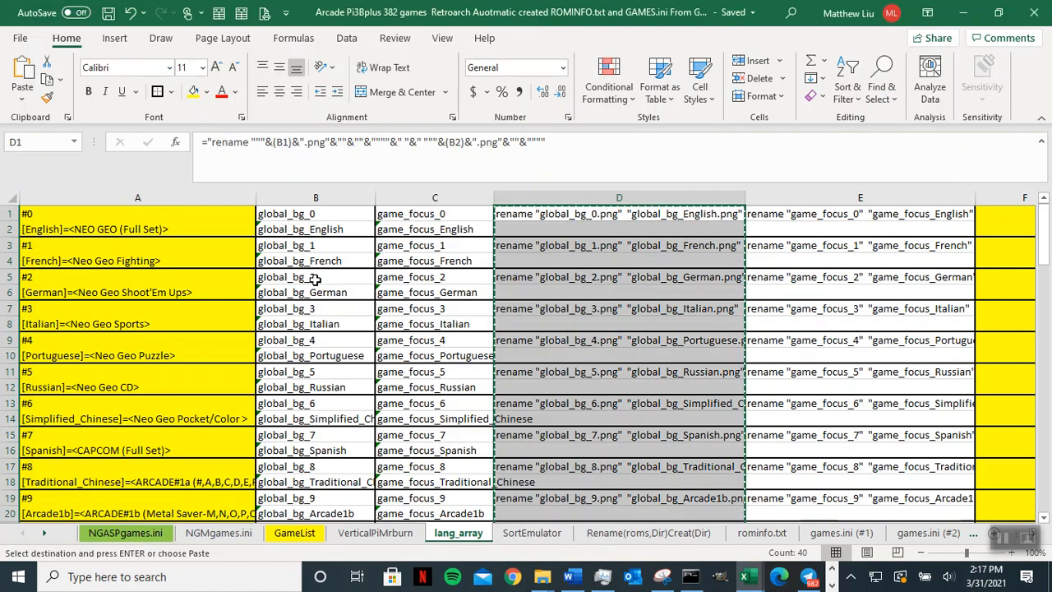
pyautogui.hotkey('alt', 'Tab')
pyautogui.hotkey('alt', 'Tab')
pyautogui.hotkey('alt', 'Tab')
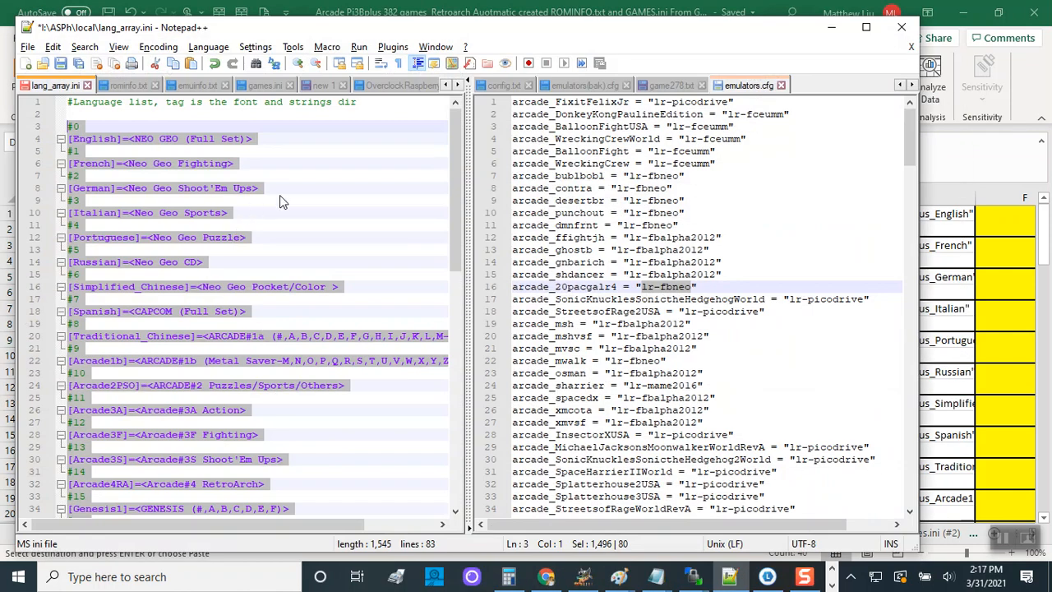
pyautogui.click(279, 200)
pyautogui.click(84, 127)
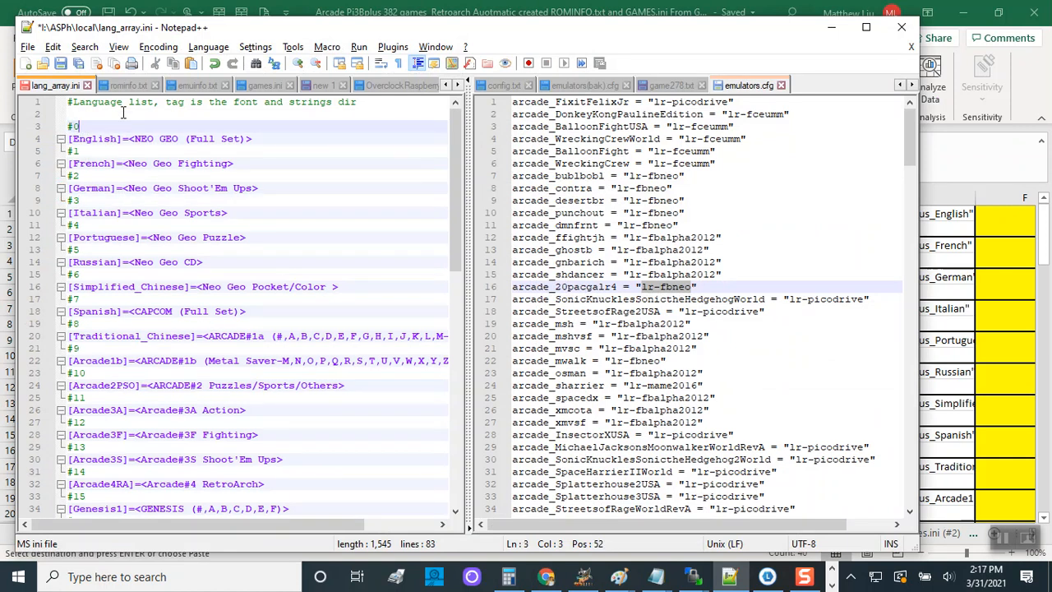
pyautogui.click(60, 64)
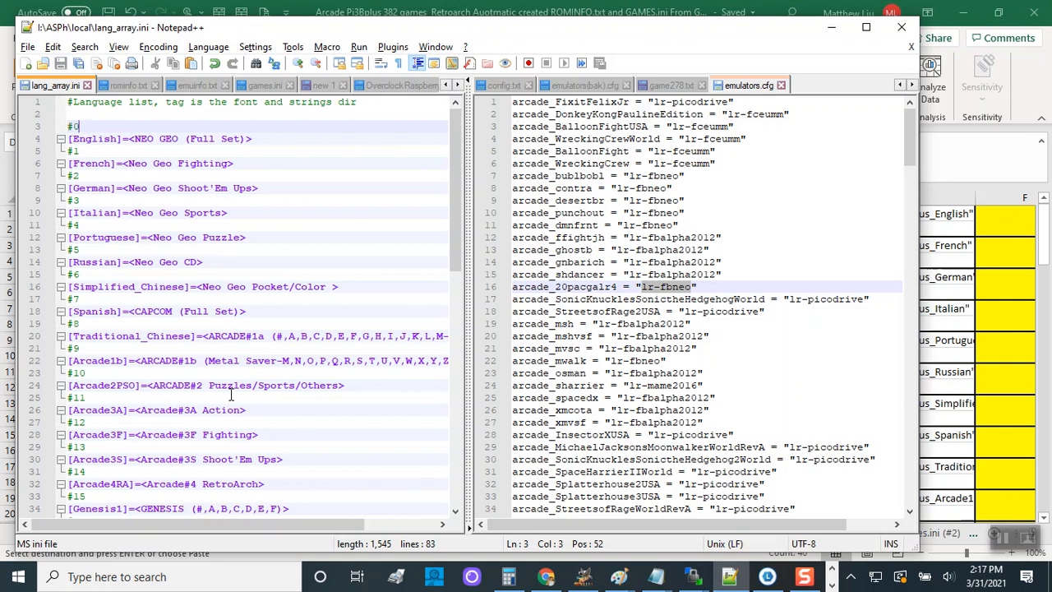
# - Return to File Explorer, open the image folder inside ASPh and show its contents in Details view
pyautogui.hotkey('alt', 'Tab')
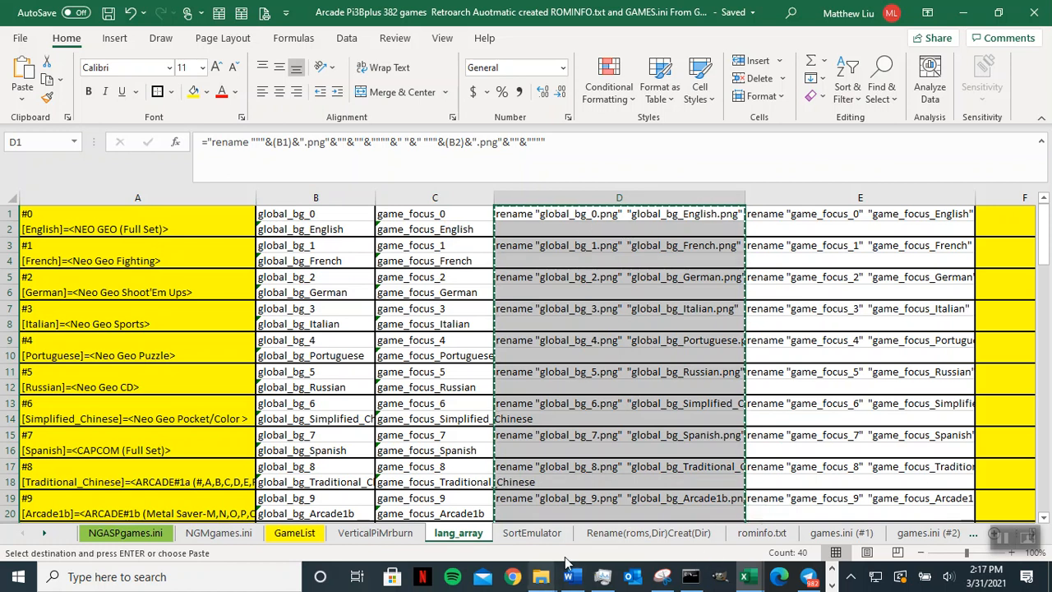
pyautogui.hotkey('alt', 'Tab')
pyautogui.hotkey('alt', 'Tab')
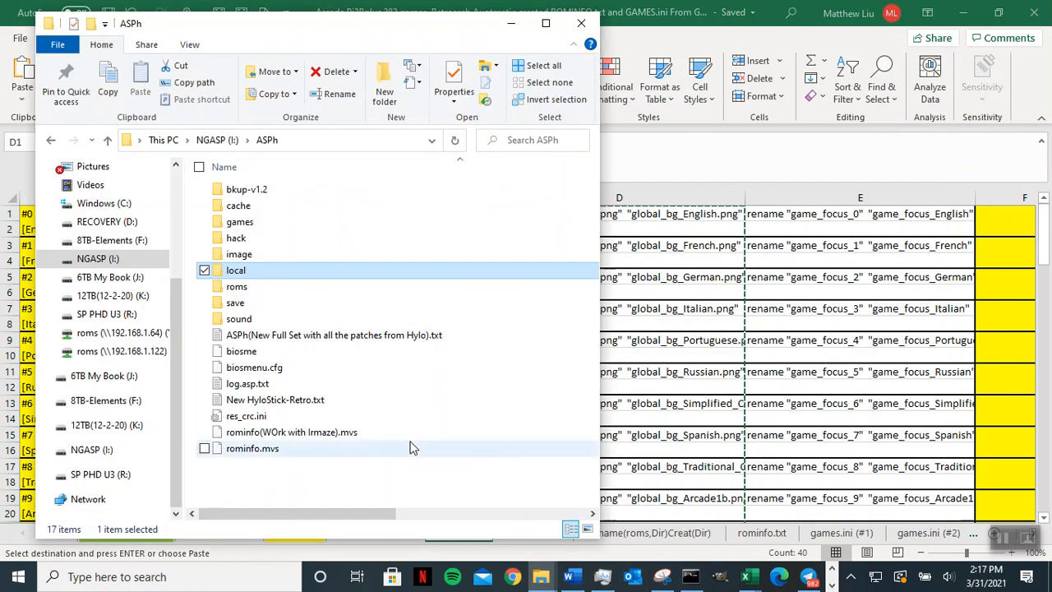
pyautogui.doubleClick(239, 253)
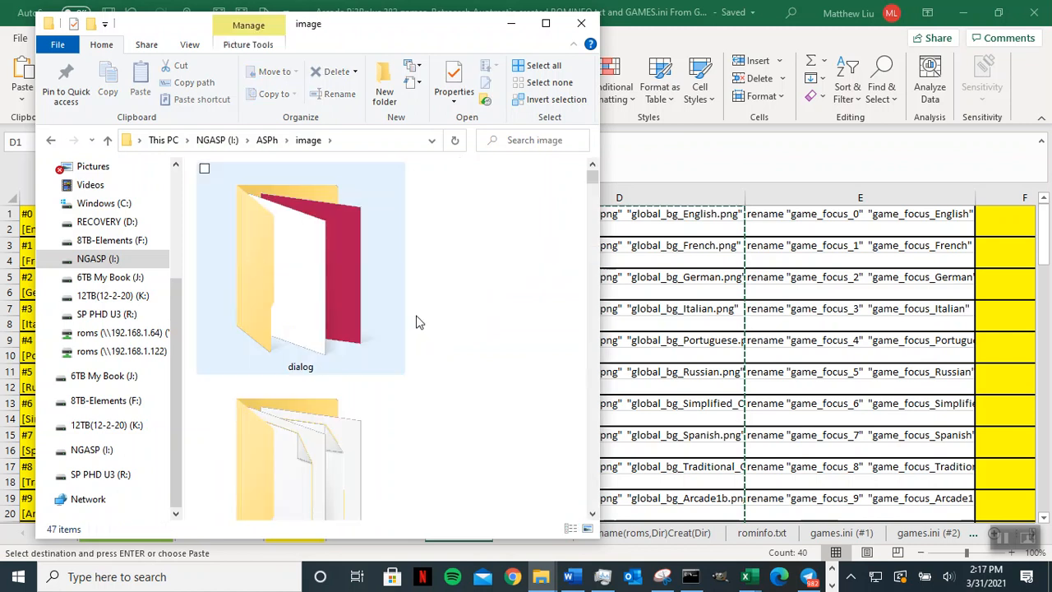
pyautogui.rightClick(470, 303)
pyautogui.moveTo(459, 314)
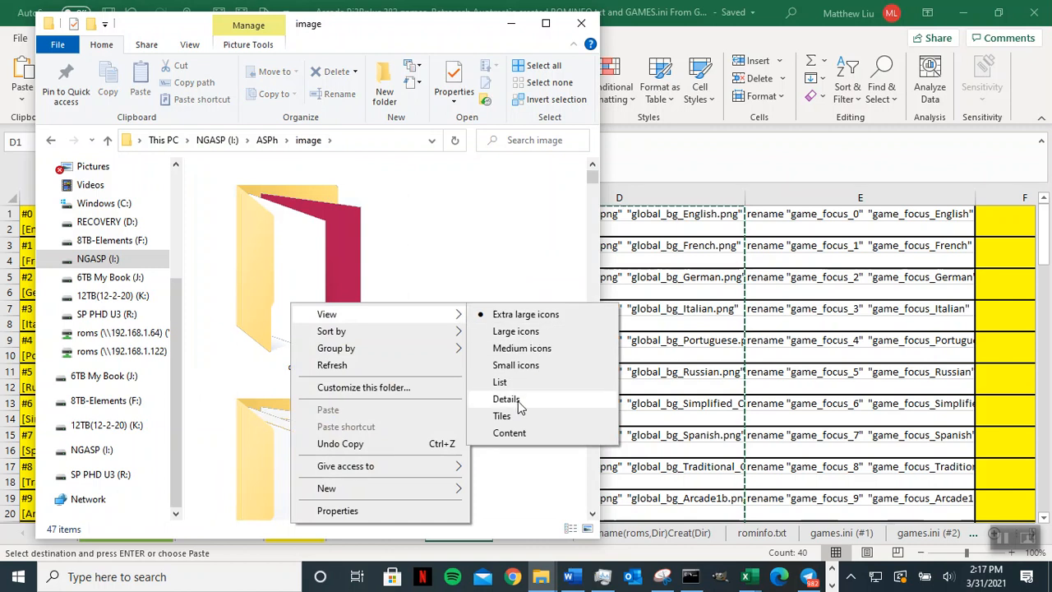
pyautogui.click(505, 399)
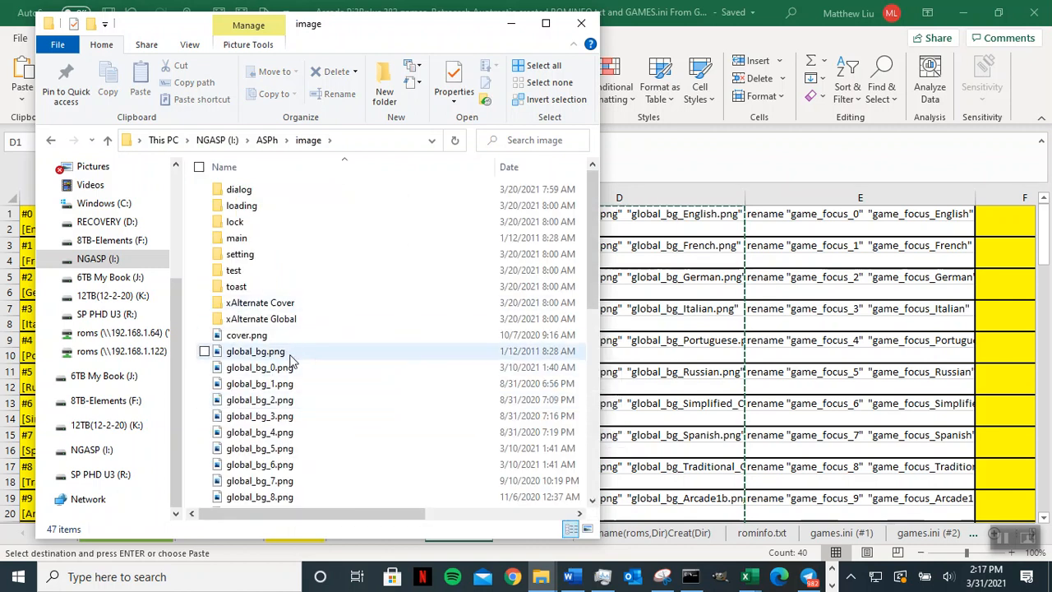
# - Create a new text document in the image folder alongside the global_bg PNG files
pyautogui.scroll(-3, 401, 458)
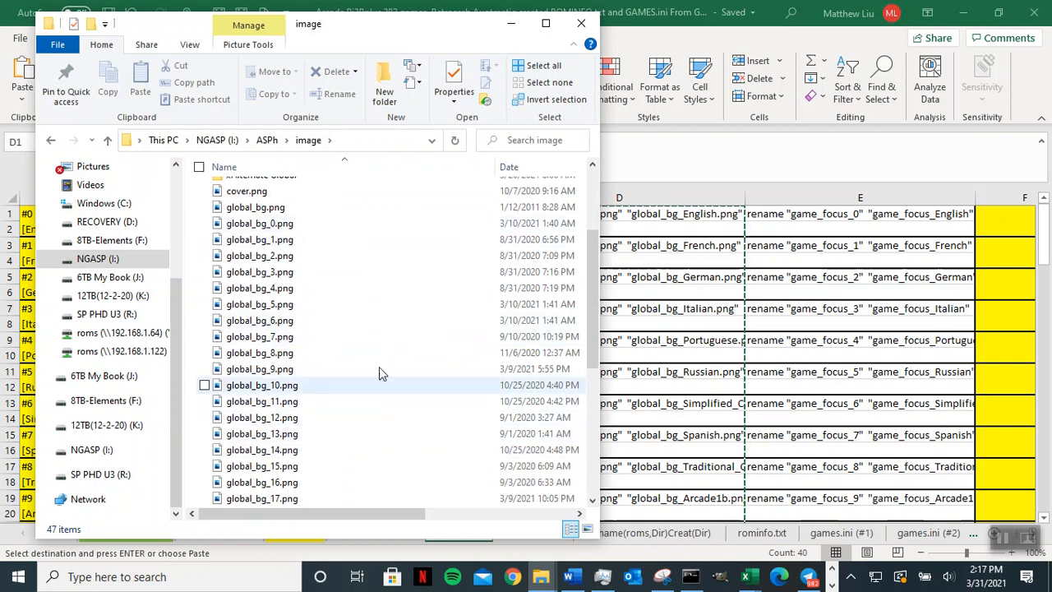
pyautogui.rightClick(423, 333)
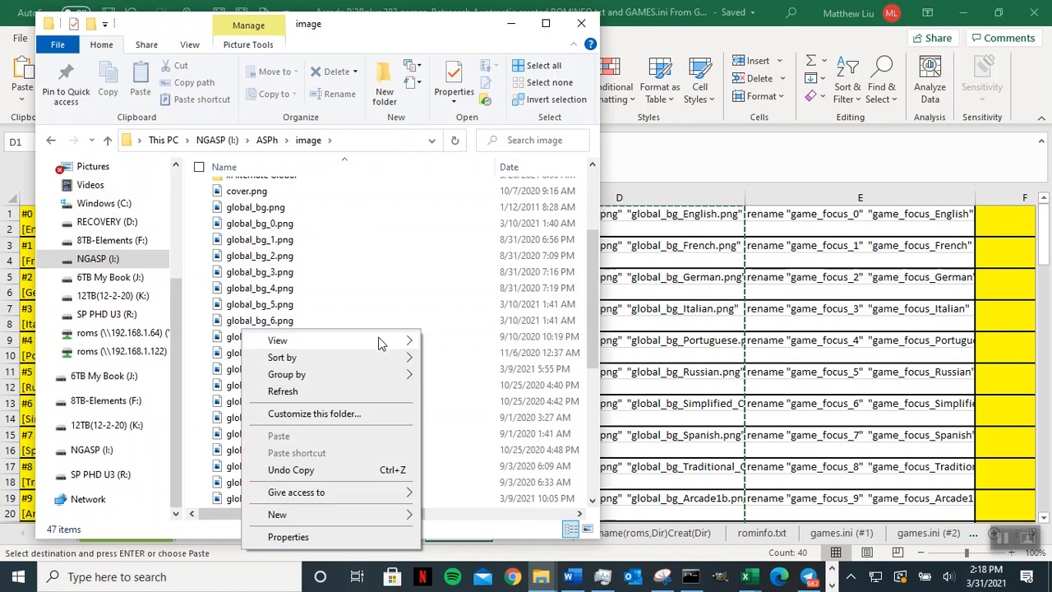
pyautogui.moveTo(374, 348)
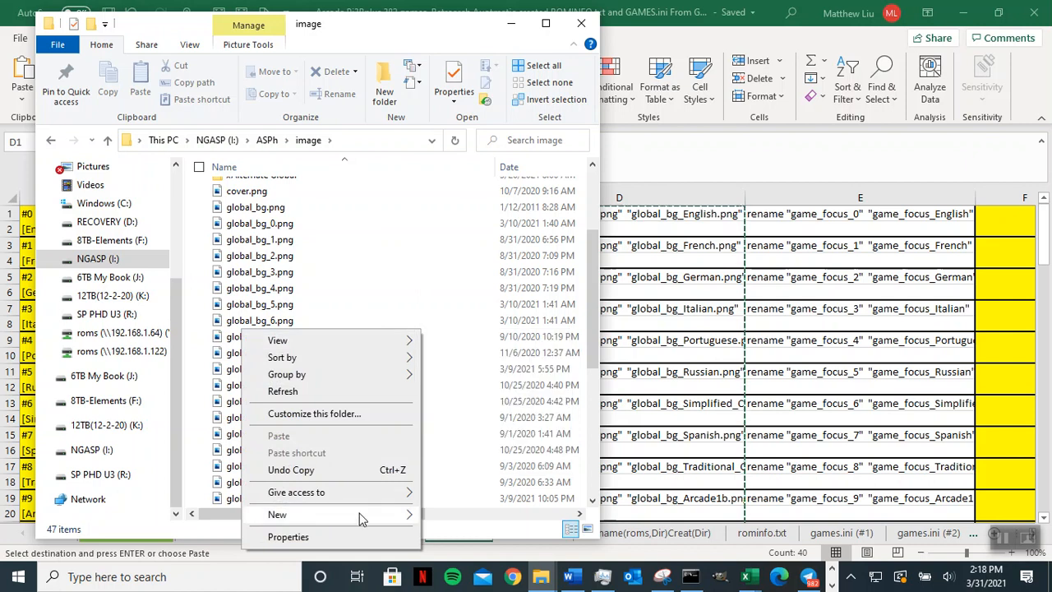
pyautogui.moveTo(359, 518)
pyautogui.click(465, 481)
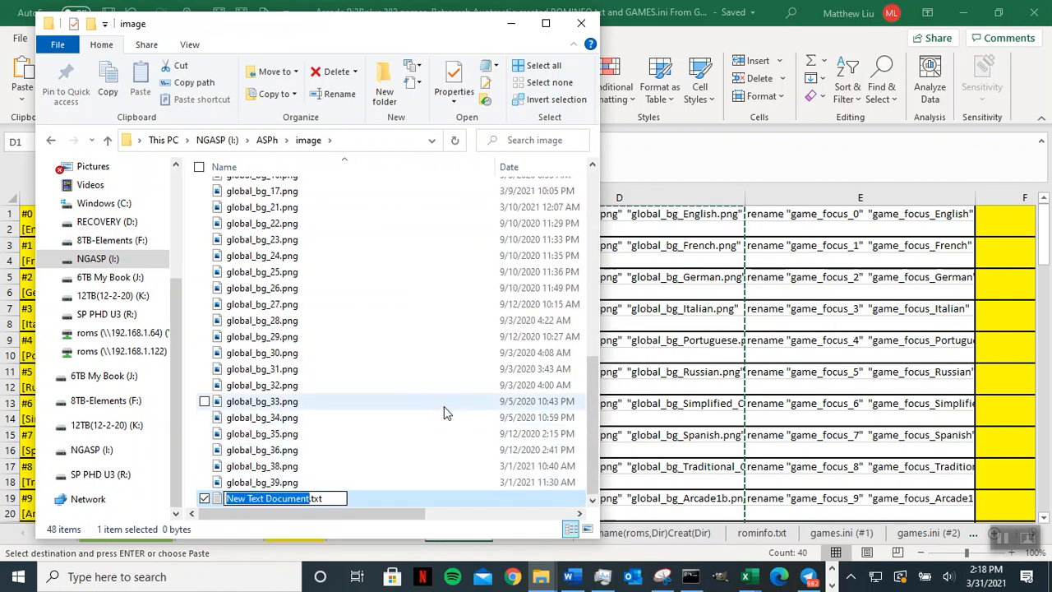
# - Name the new document RenameDesktop(PNG).bat and accept the file extension change
pyautogui.write('Renam')
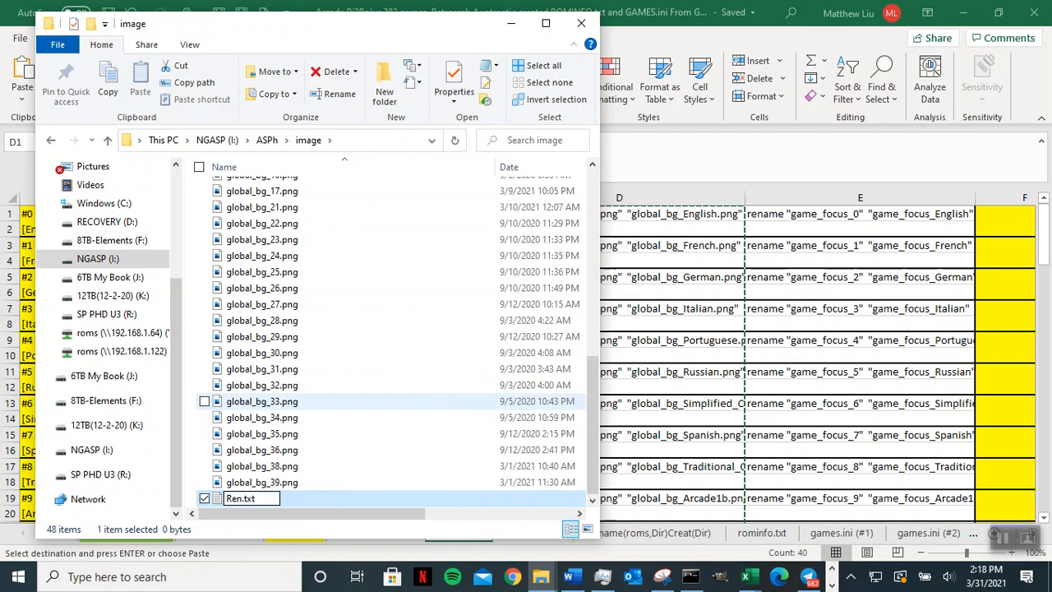
pyautogui.write('e')
pyautogui.write('Deskt')
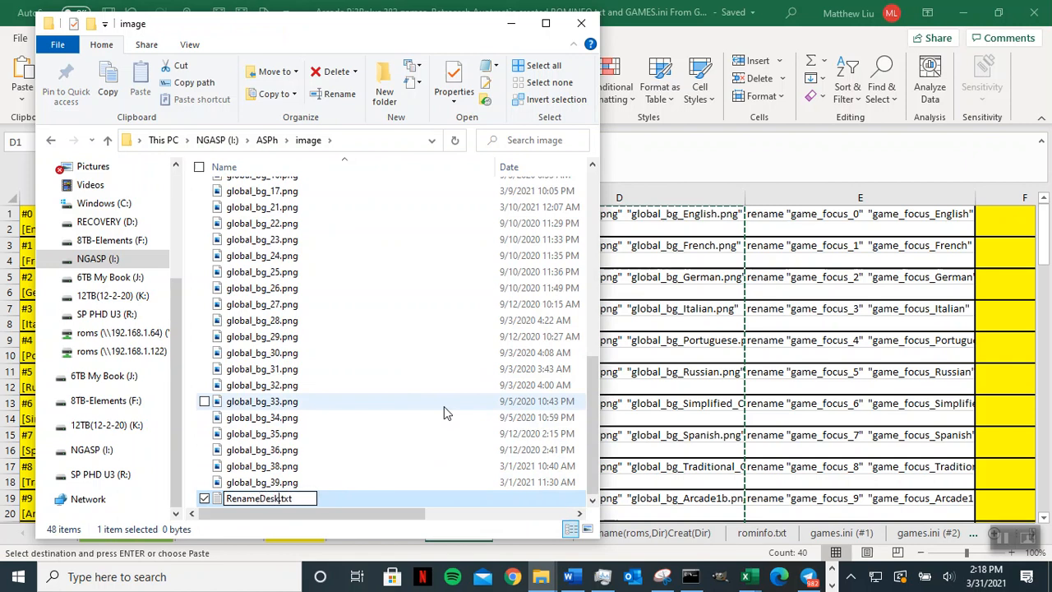
pyautogui.write('op')
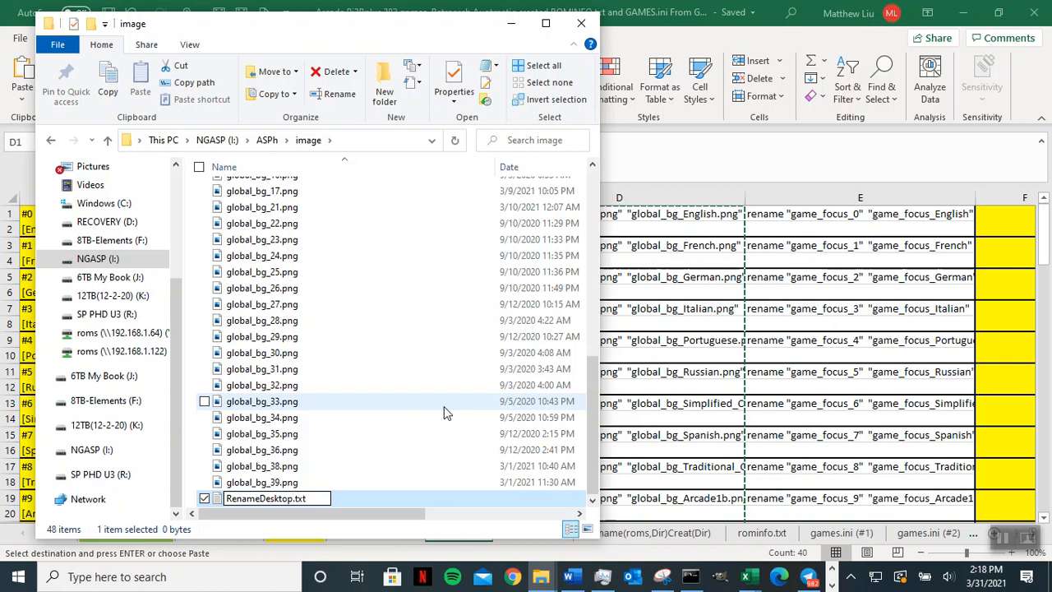
pyautogui.write('(PNG)')
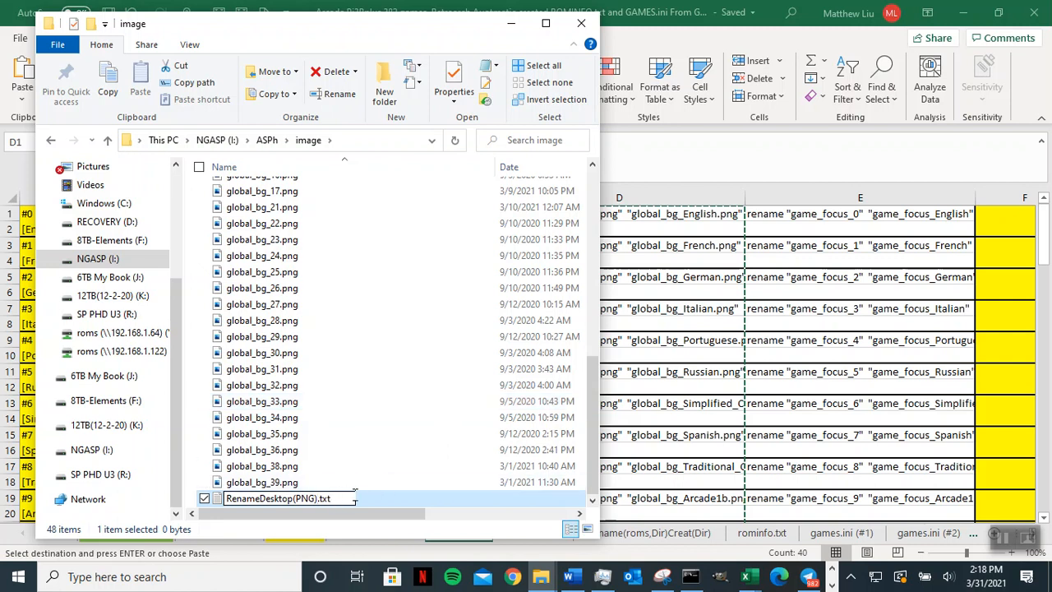
pyautogui.press('BackSpace')
pyautogui.press('BackSpace')
pyautogui.press('BackSpace')
pyautogui.write('bat')
pyautogui.press('Return')
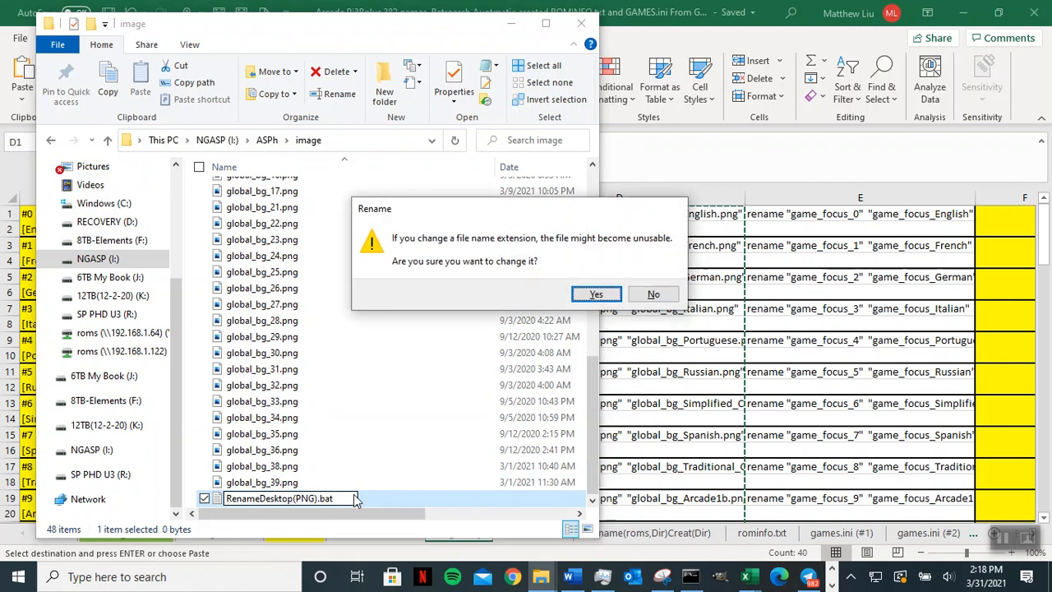
pyautogui.click(596, 293)
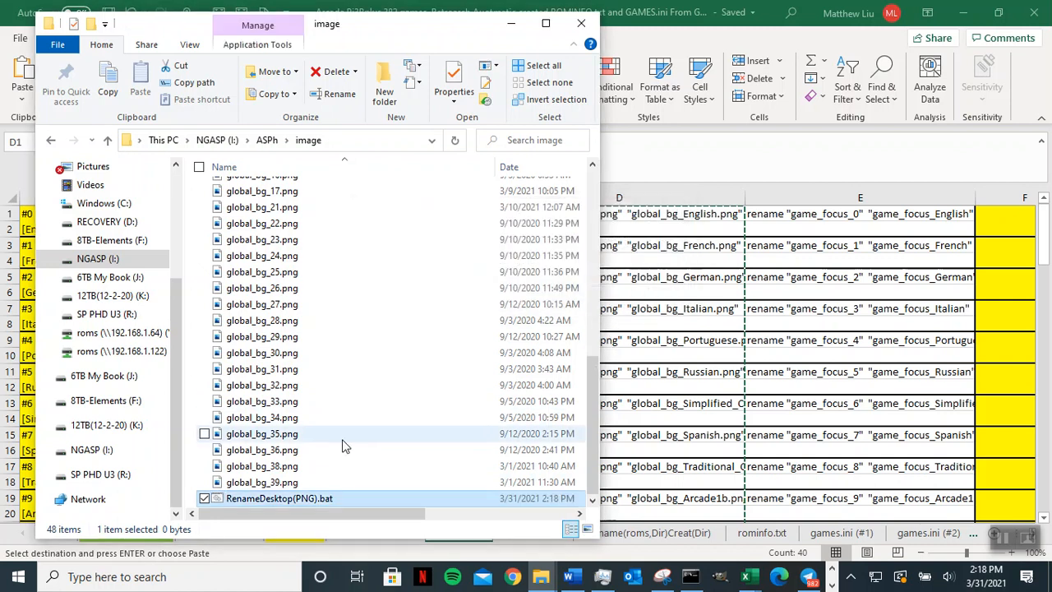
# - Open RenameDesktop(PNG).bat for editing in Notepad, paste the copied rename commands and go back to the first lines
pyautogui.rightClick(310, 501)
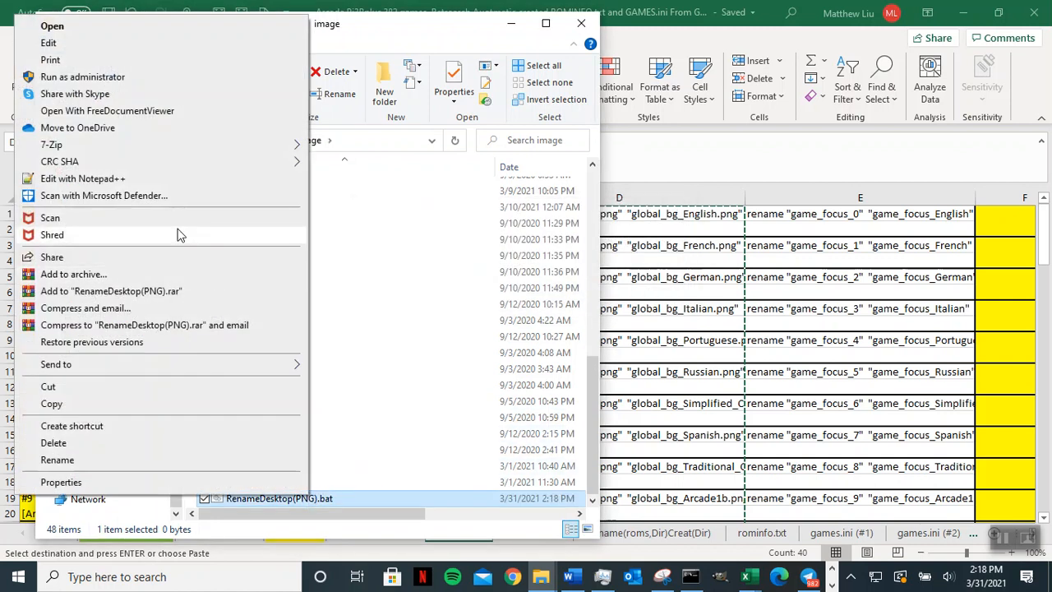
pyautogui.click(79, 42)
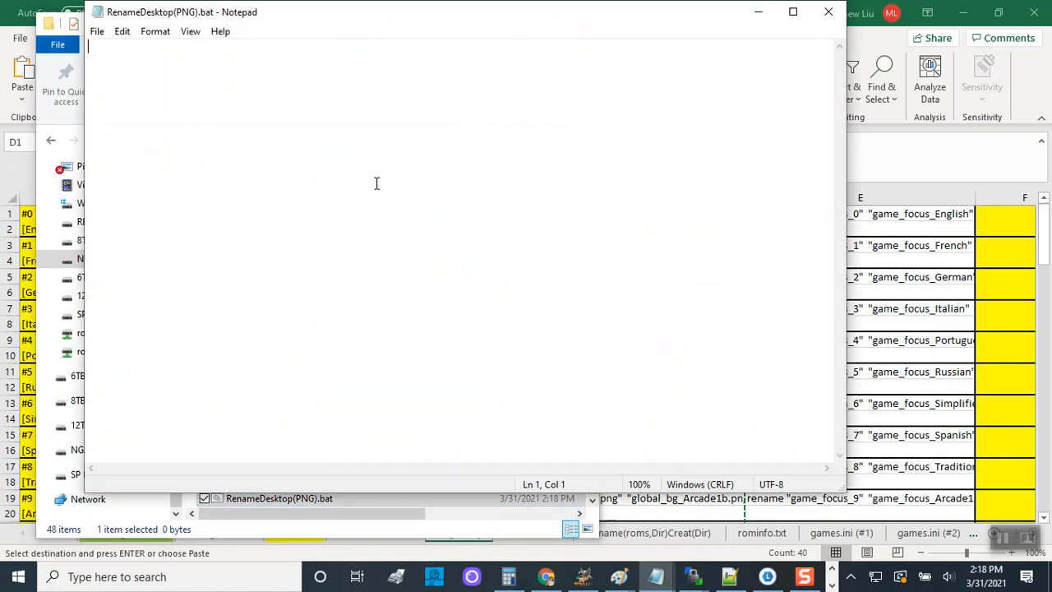
pyautogui.hotkey('ctrl', 'v')
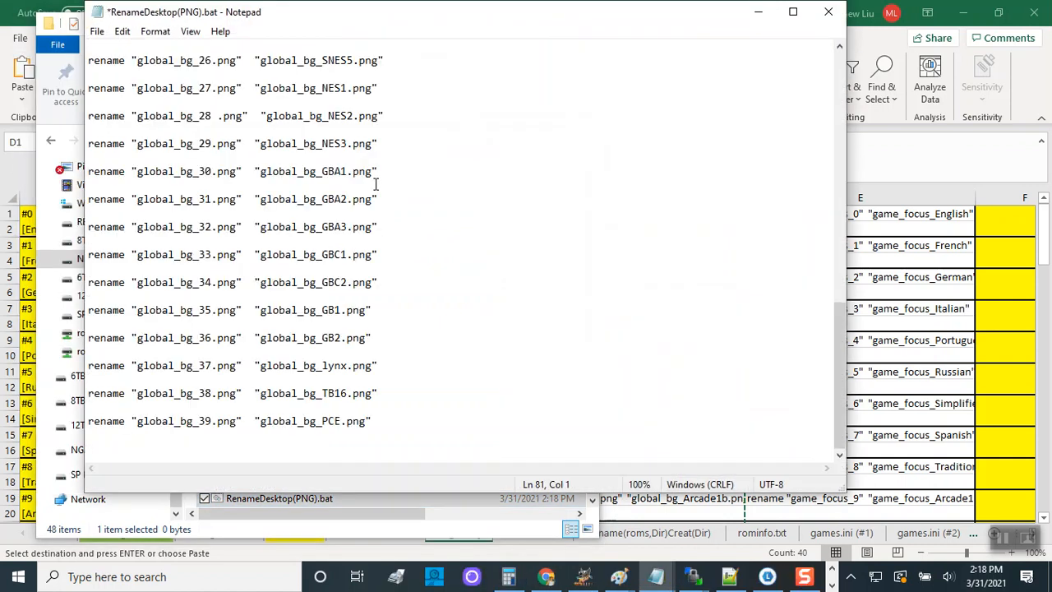
pyautogui.moveTo(838, 404); pyautogui.dragTo(842, 108)
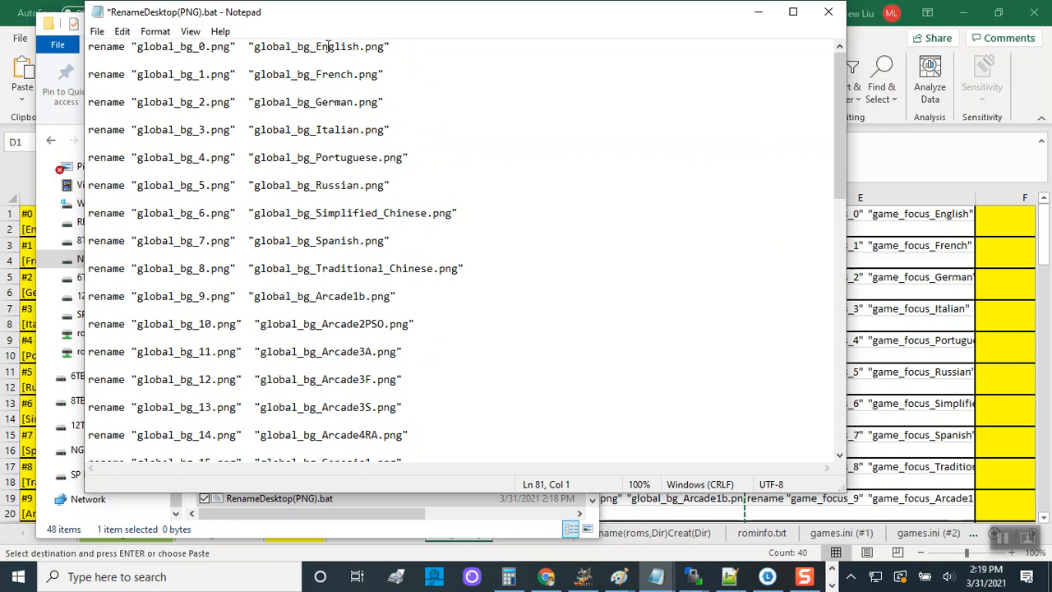
# - Add a pause line below the global_bg_1.png rename command, then close the batch file and save its changes
pyautogui.click(90, 88)
pyautogui.write('pause')
pyautogui.click(830, 18)
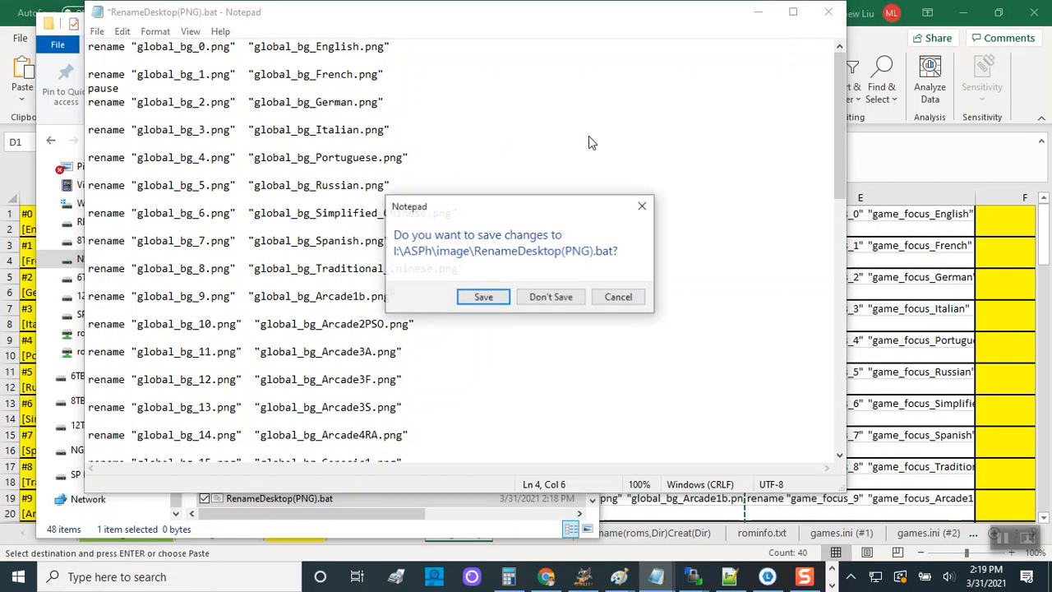
pyautogui.click(476, 297)
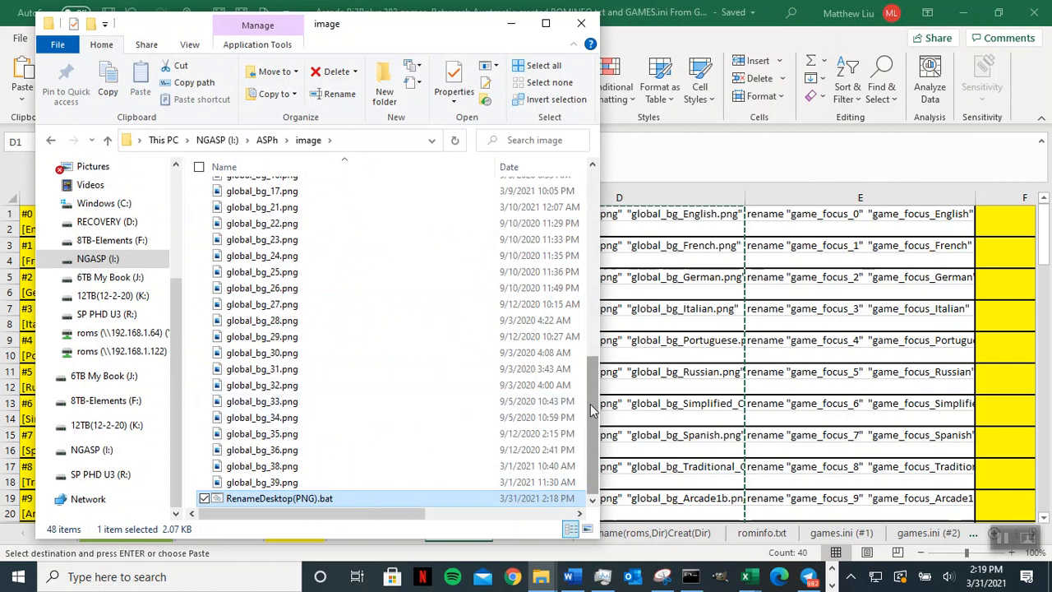
# - Widen the image folder window and review the numbered global_bg PNG files from the start of the list
pyautogui.moveTo(590, 409); pyautogui.dragTo(596, 368)
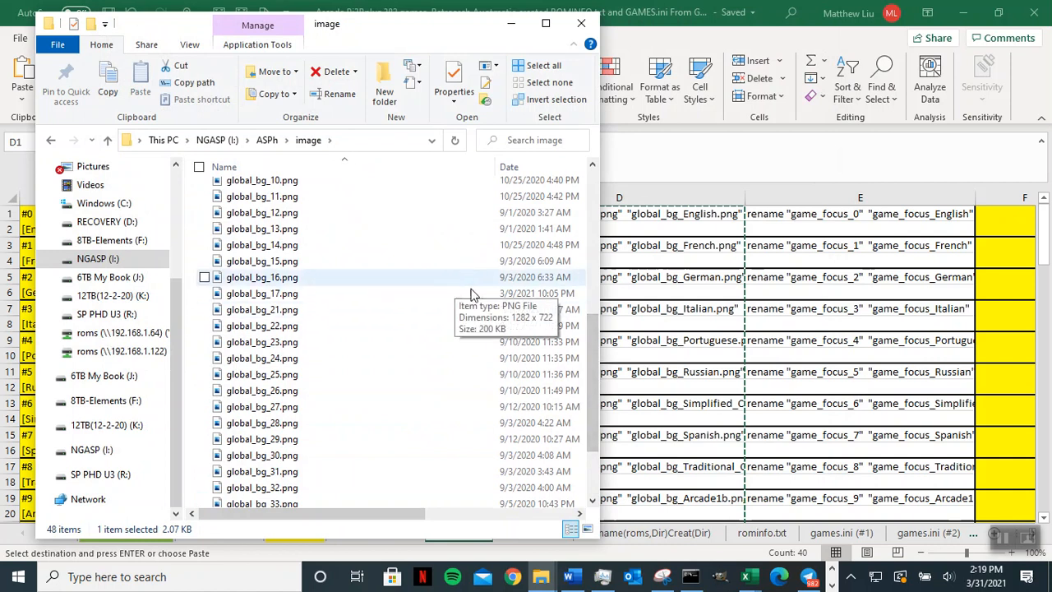
pyautogui.moveTo(603, 265); pyautogui.dragTo(894, 265)
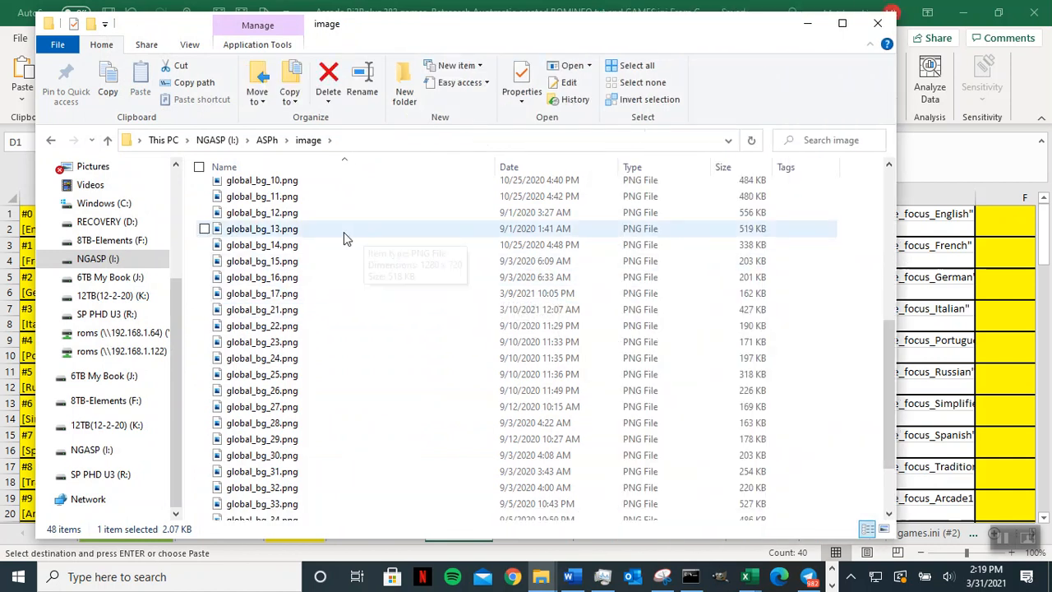
pyautogui.scroll(5, 362, 217)
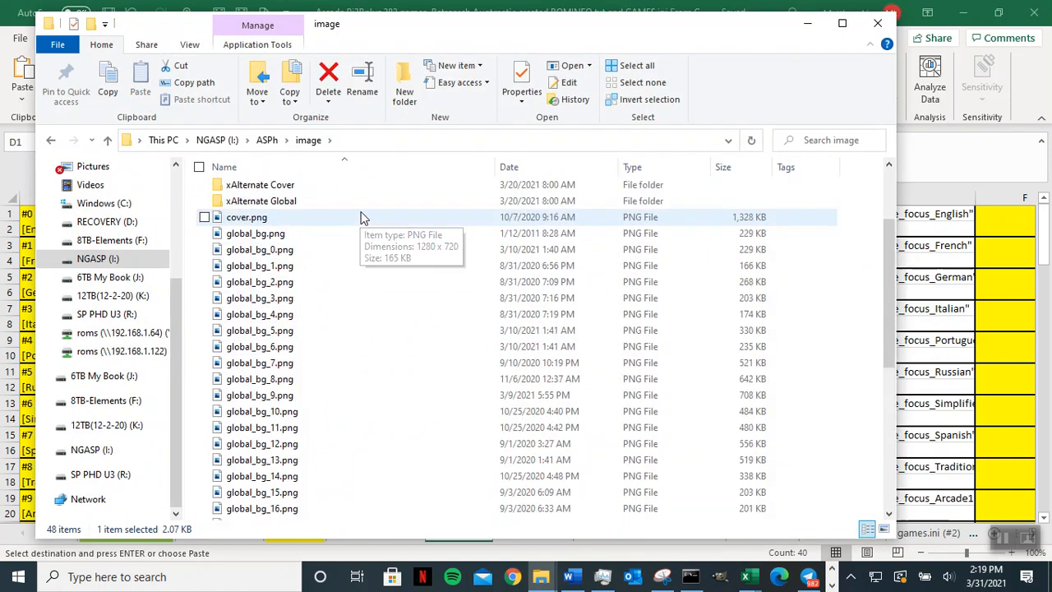
# - Sort the image folder by name in descending order and look through the numbered global_bg files
pyautogui.click(443, 165)
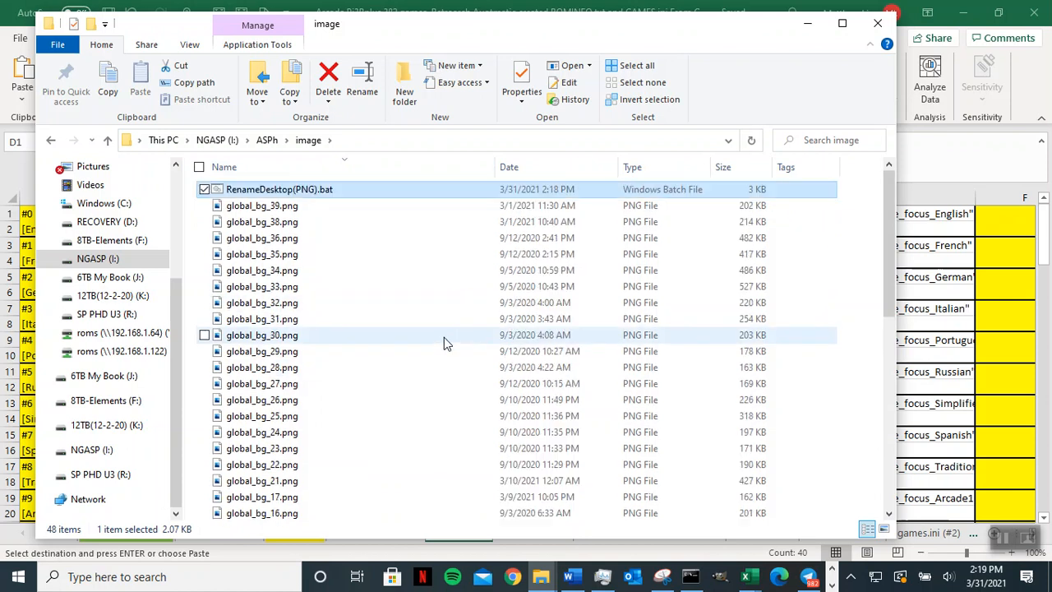
pyautogui.scroll(-7, 411, 378)
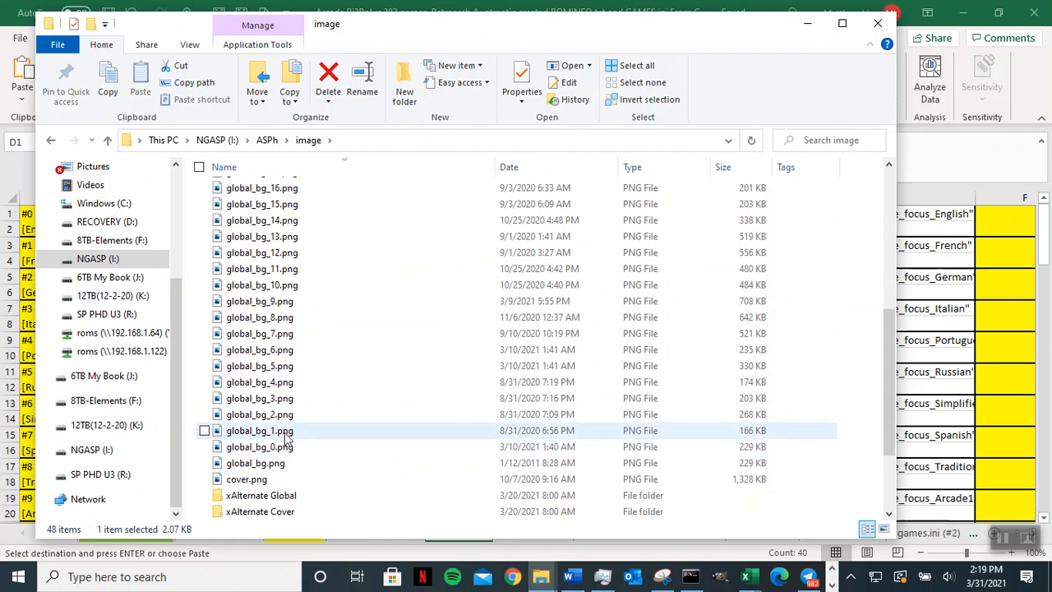
pyautogui.scroll(7, 493, 370)
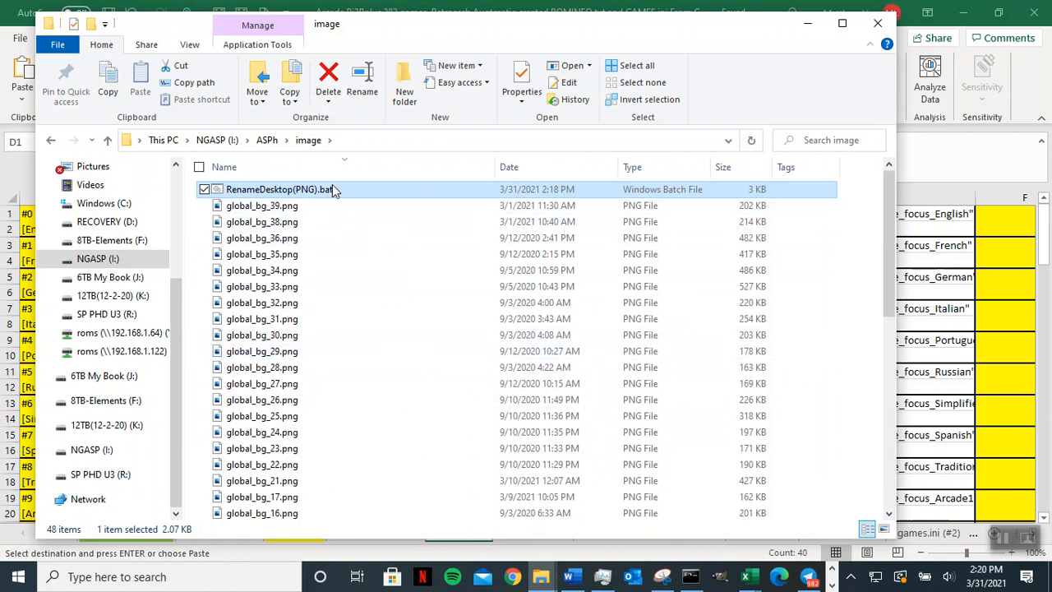
# - Run RenameDesktop(PNG).bat up to its pause, close the console and check the names of the first two global_bg images
pyautogui.doubleClick(358, 189)
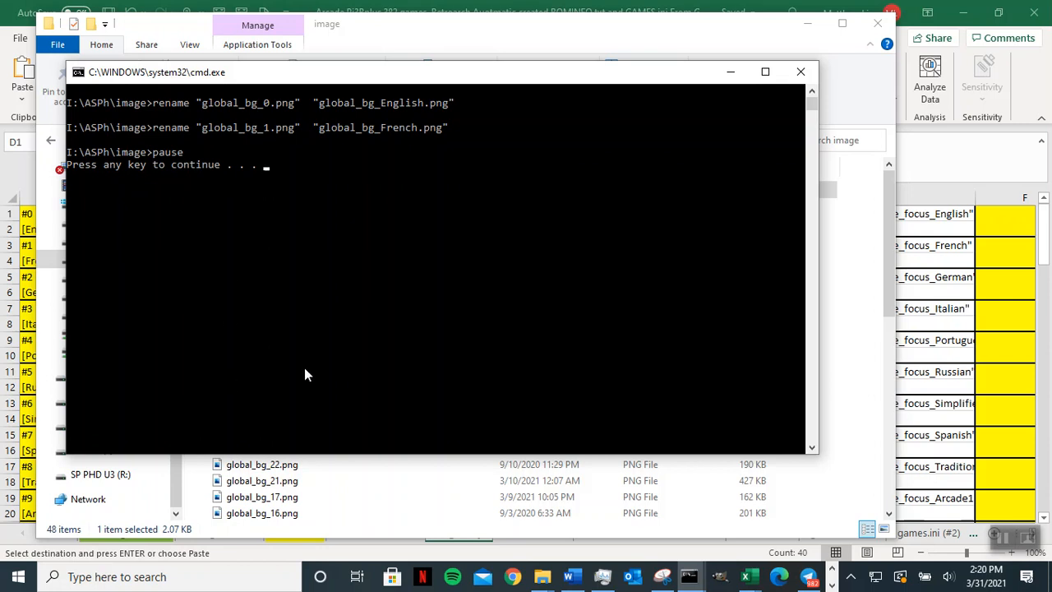
pyautogui.click(801, 73)
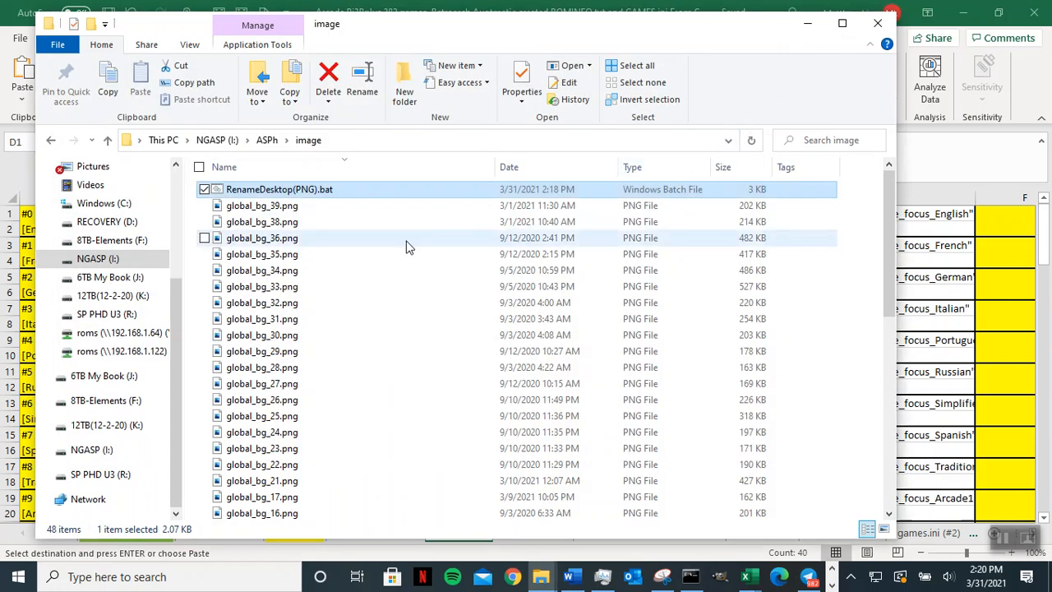
pyautogui.scroll(-9, 406, 247)
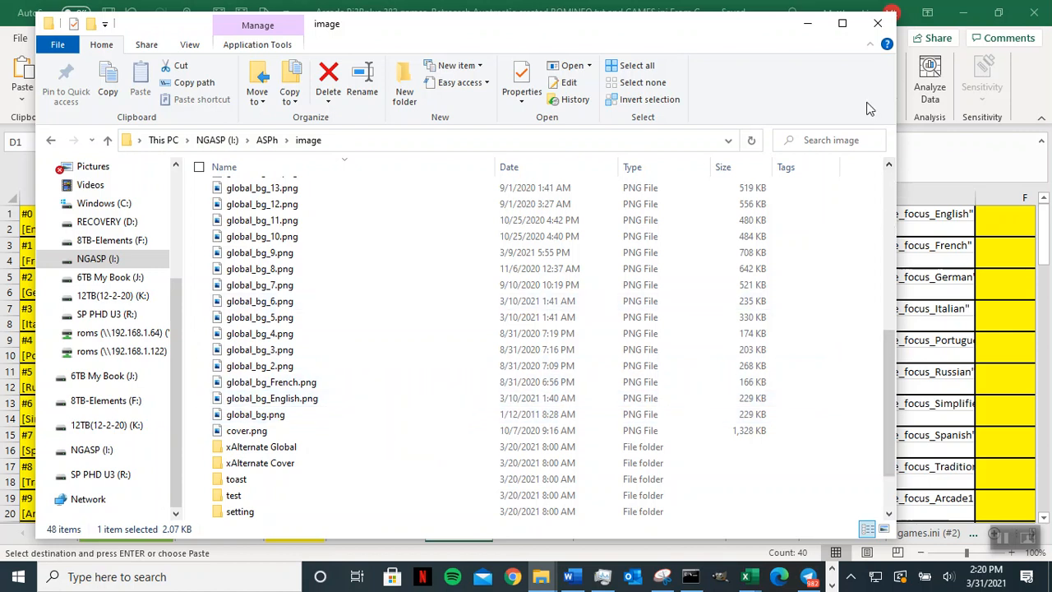
# - Switch to the Excel workbook and copy the game_focus rename commands in E1:E80 of the lang_array sheet
pyautogui.click(919, 161)
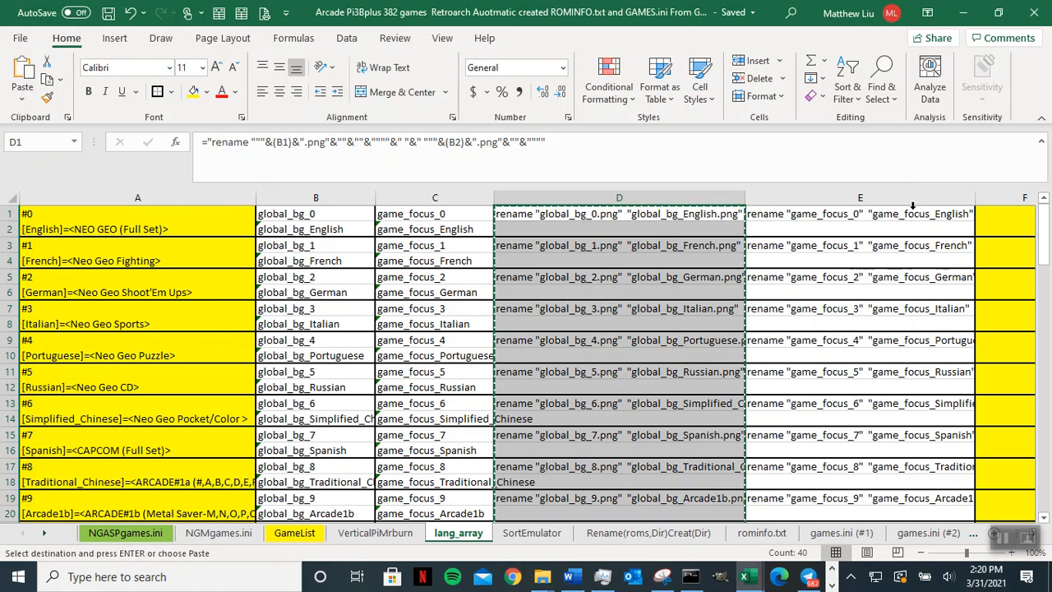
pyautogui.moveTo(824, 215); pyautogui.dragTo(839, 466)
pyautogui.hotkey('ctrl', 'v')
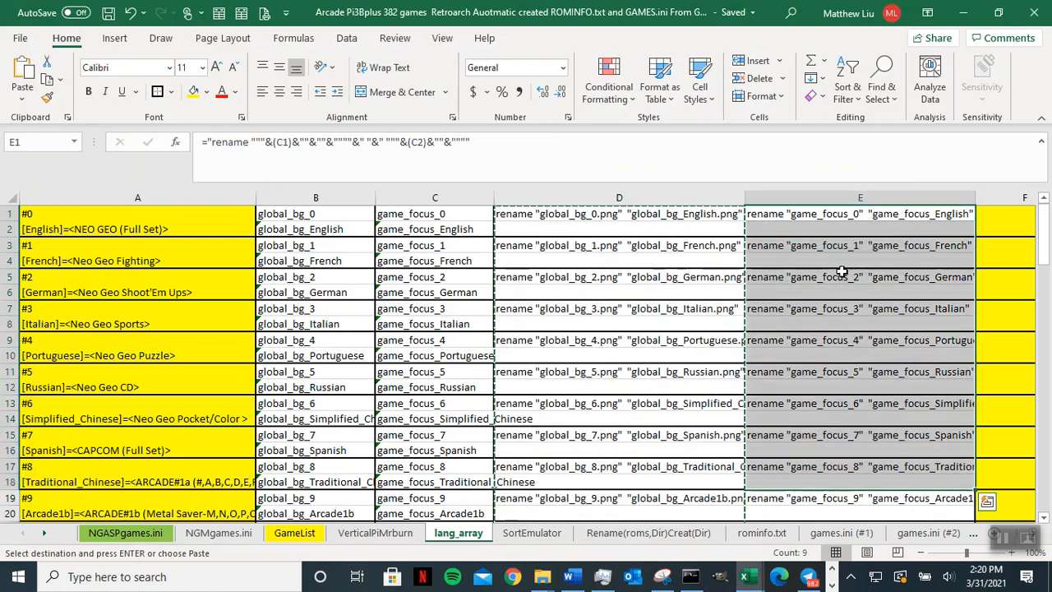
pyautogui.click(819, 215)
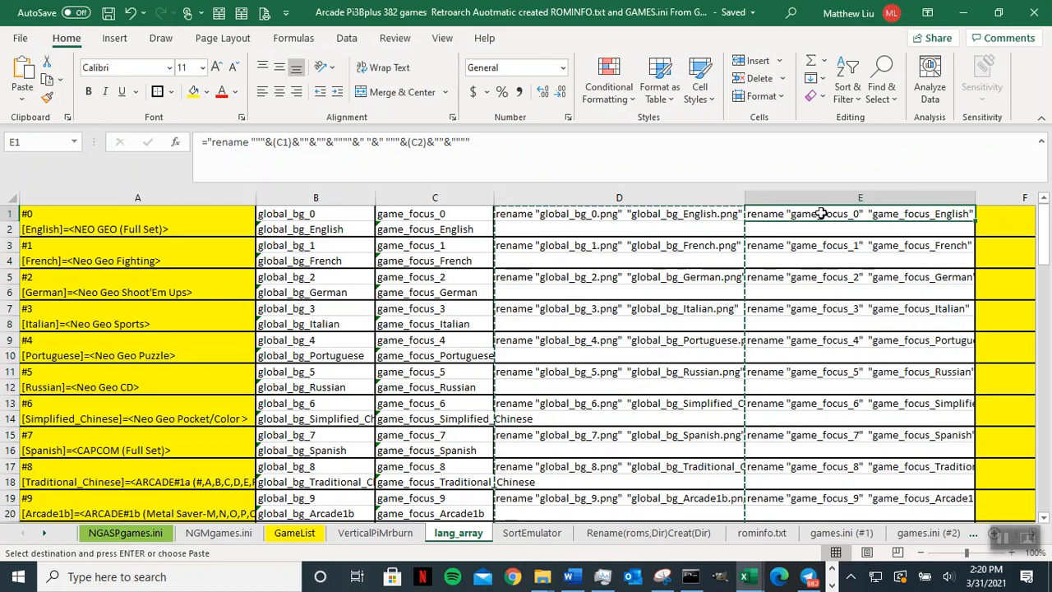
pyautogui.moveTo(819, 213); pyautogui.dragTo(852, 272)
pyautogui.rightClick(830, 240)
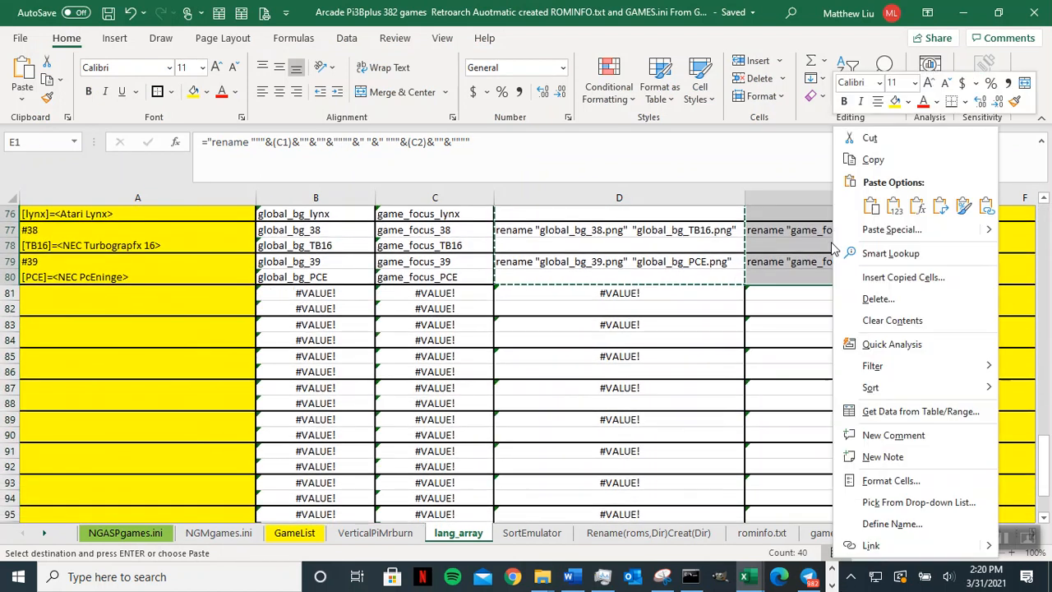
pyautogui.click(873, 160)
pyautogui.scroll(20, 822, 329)
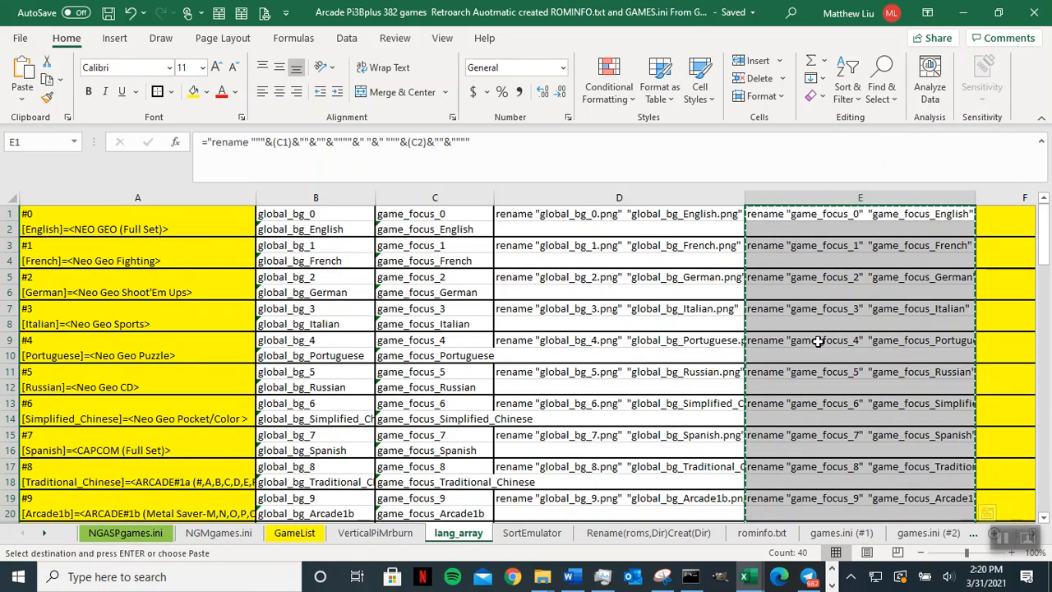
# - Switch back to File Explorer, open the main folder inside image and create a new text document there
pyautogui.hotkey('alt', 'Tab')
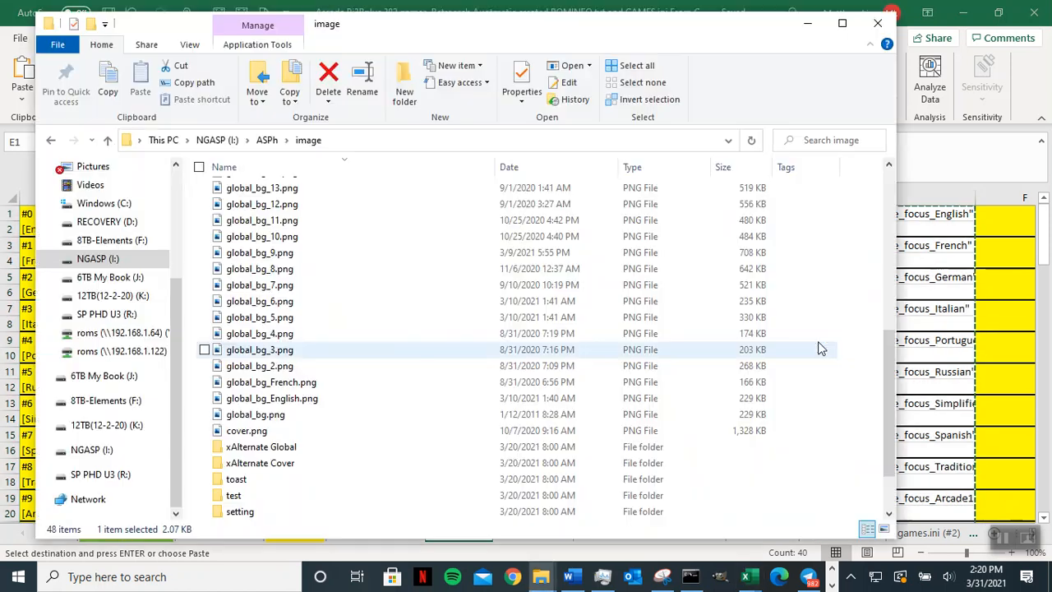
pyautogui.scroll(-2, 321, 480)
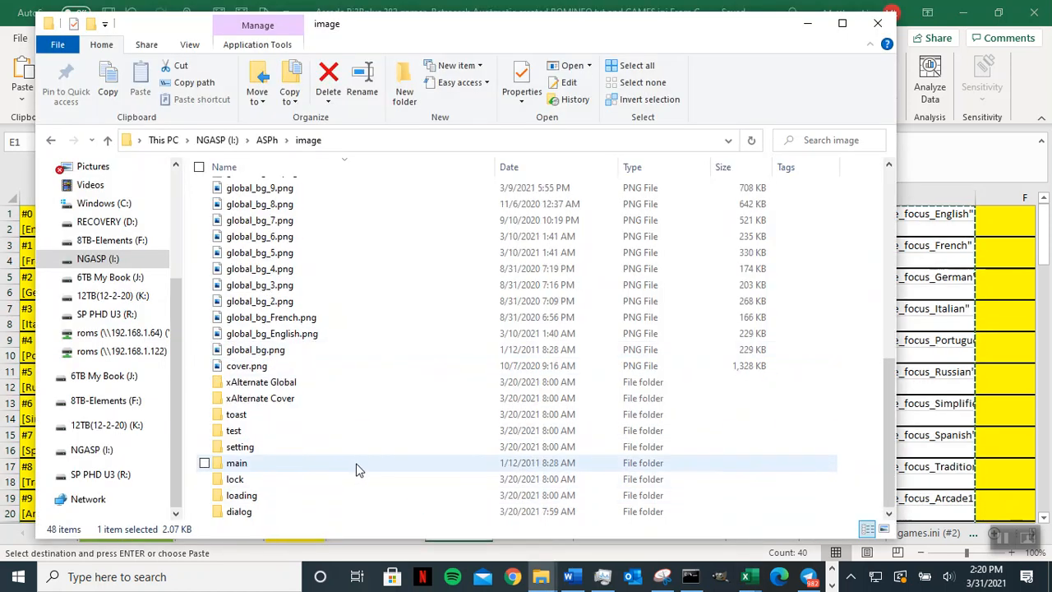
pyautogui.doubleClick(283, 465)
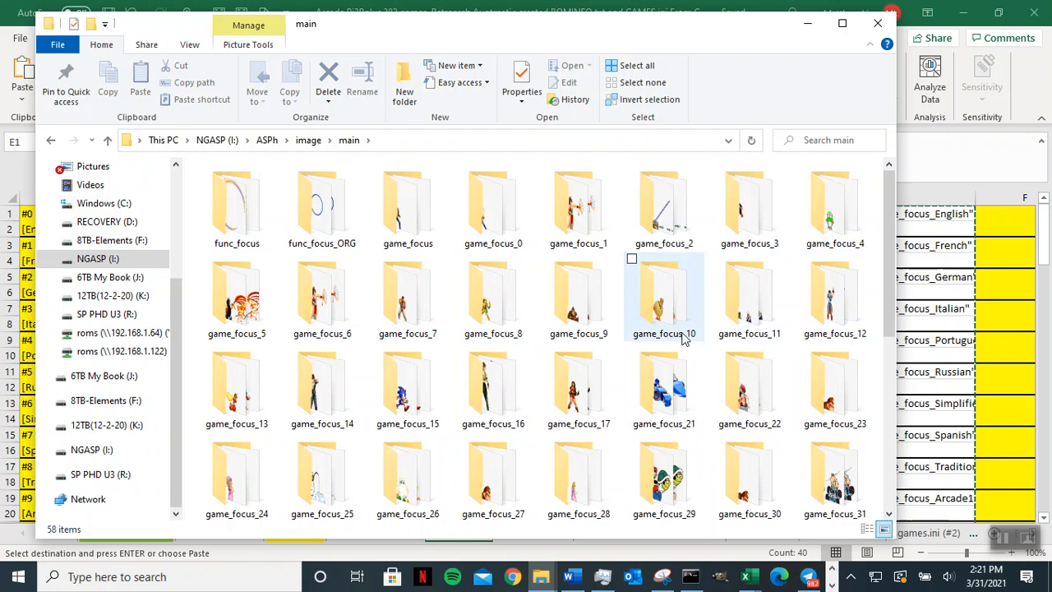
pyautogui.scroll(-5, 539, 399)
pyautogui.rightClick(503, 498)
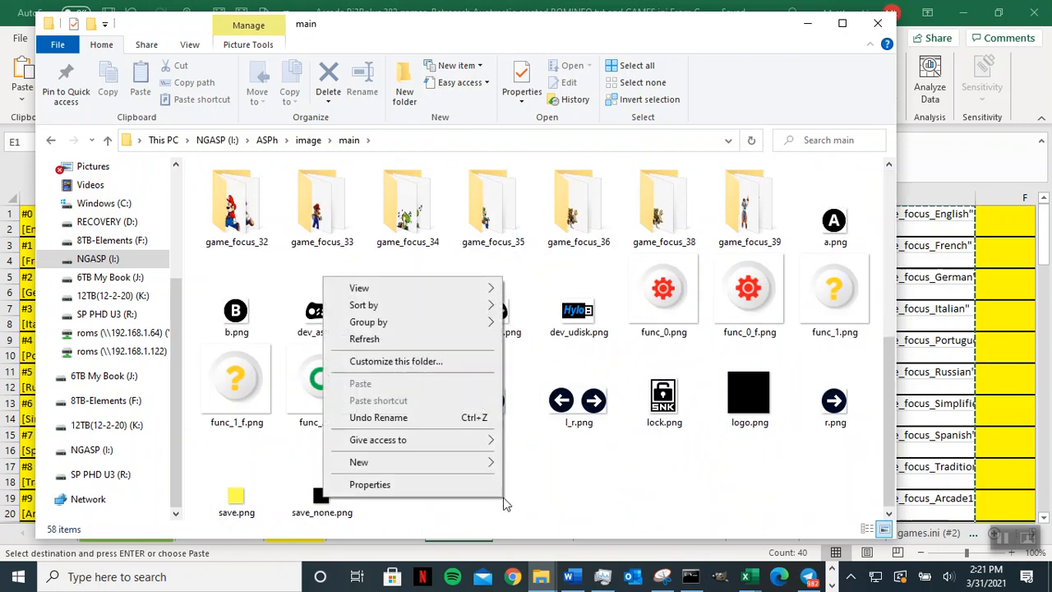
pyautogui.moveTo(443, 474)
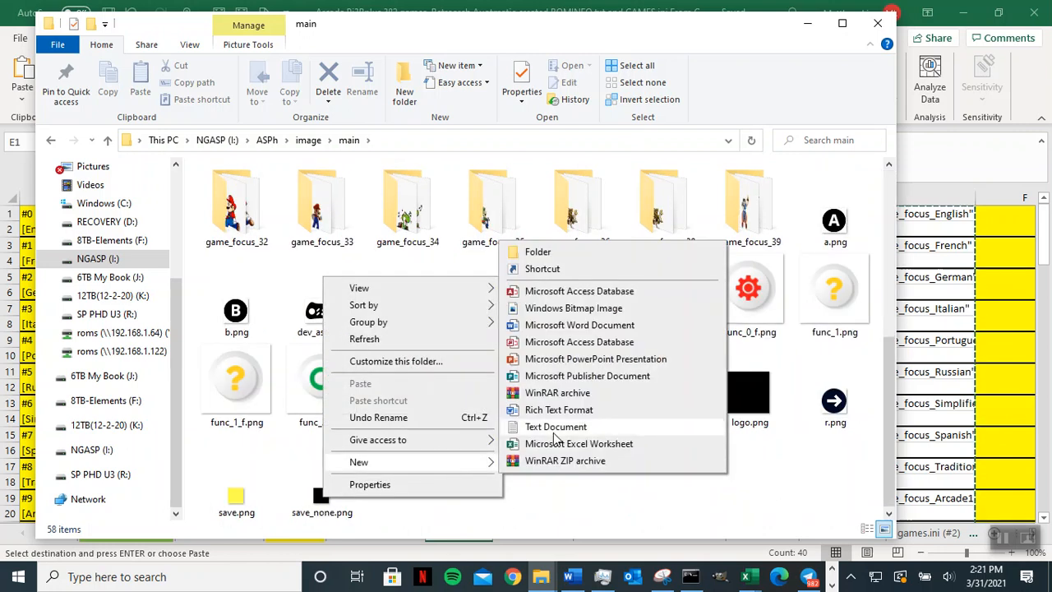
pyautogui.click(555, 428)
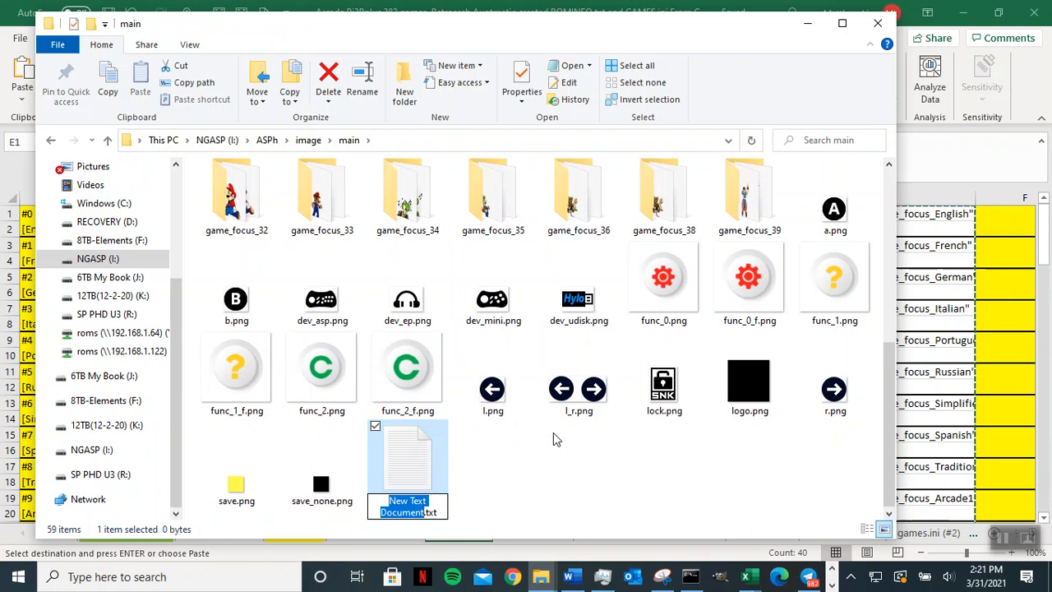
# - Name the new document Rename(Animation)folder.bat and accept the file extension change
pyautogui.write('Renam')
pyautogui.write('e')
pyautogui.write(' (Animat')
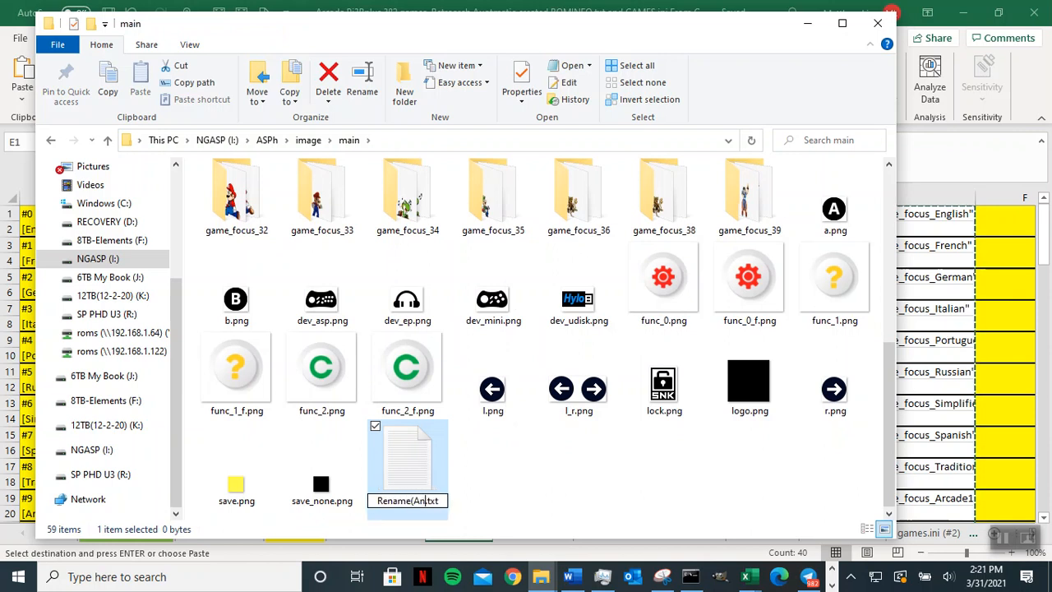
pyautogui.write('ion')
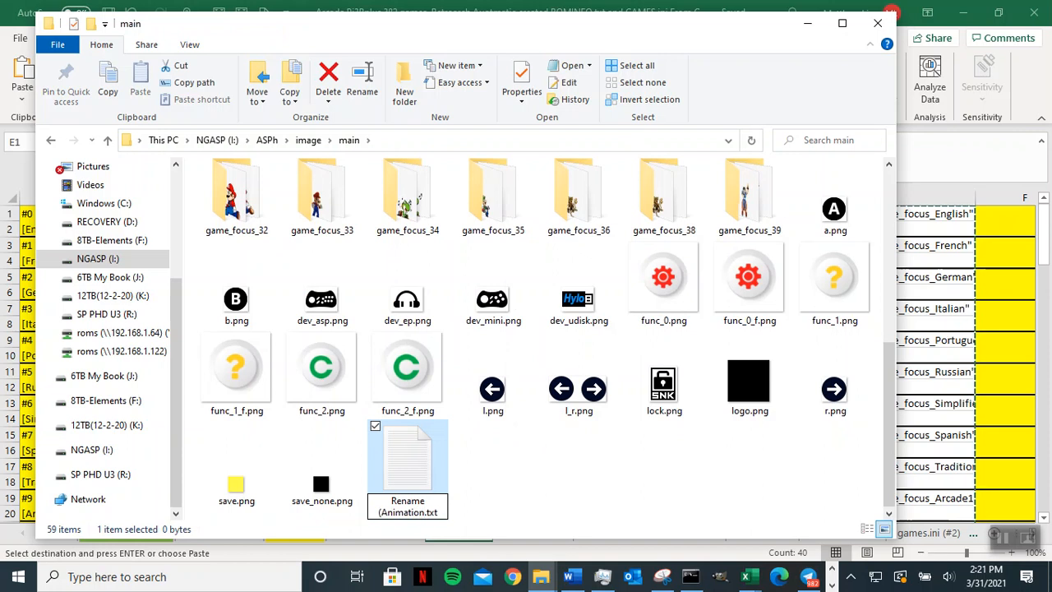
pyautogui.write(')')
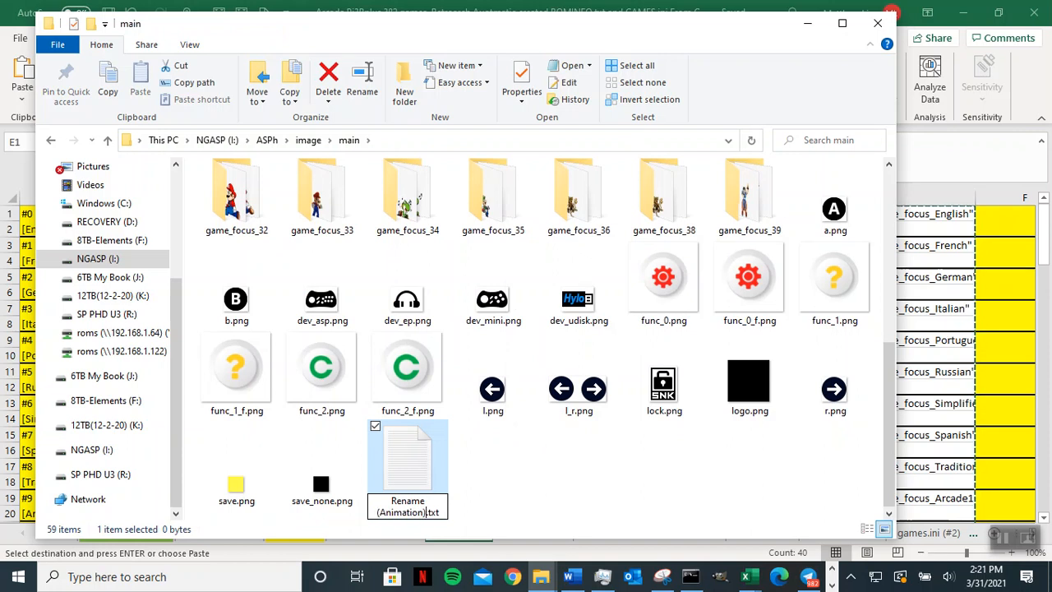
pyautogui.write('folder')
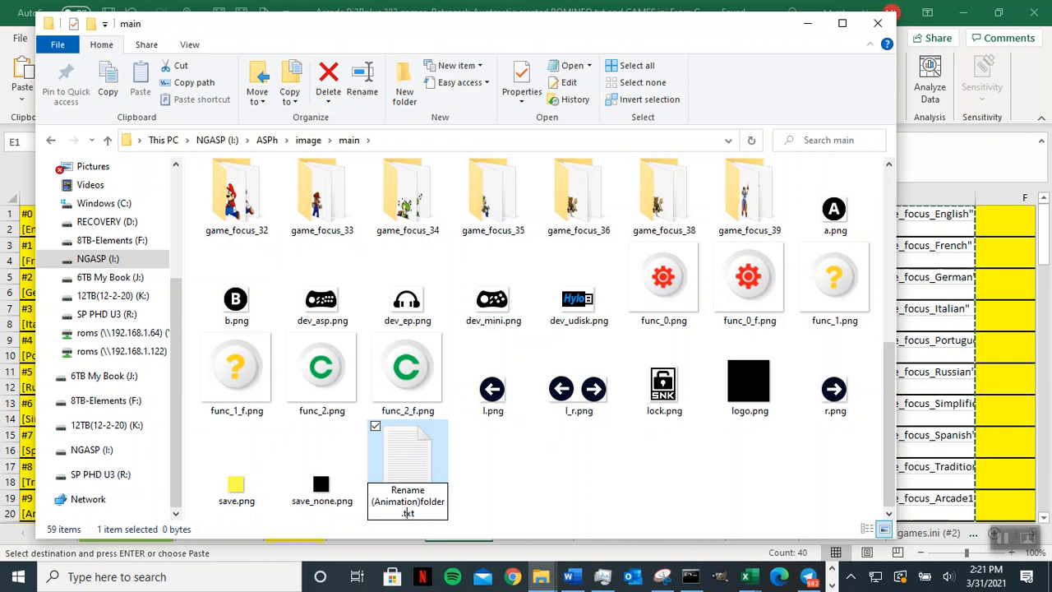
pyautogui.press('BackSpace')
pyautogui.press('BackSpace')
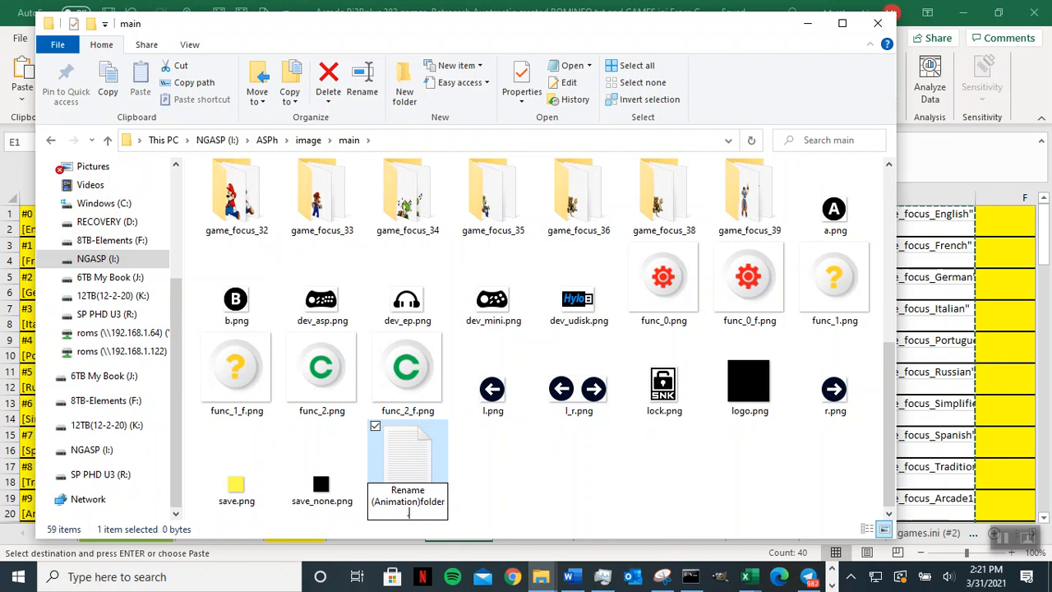
pyautogui.write('bat')
pyautogui.press('Return')
pyautogui.press('Return')
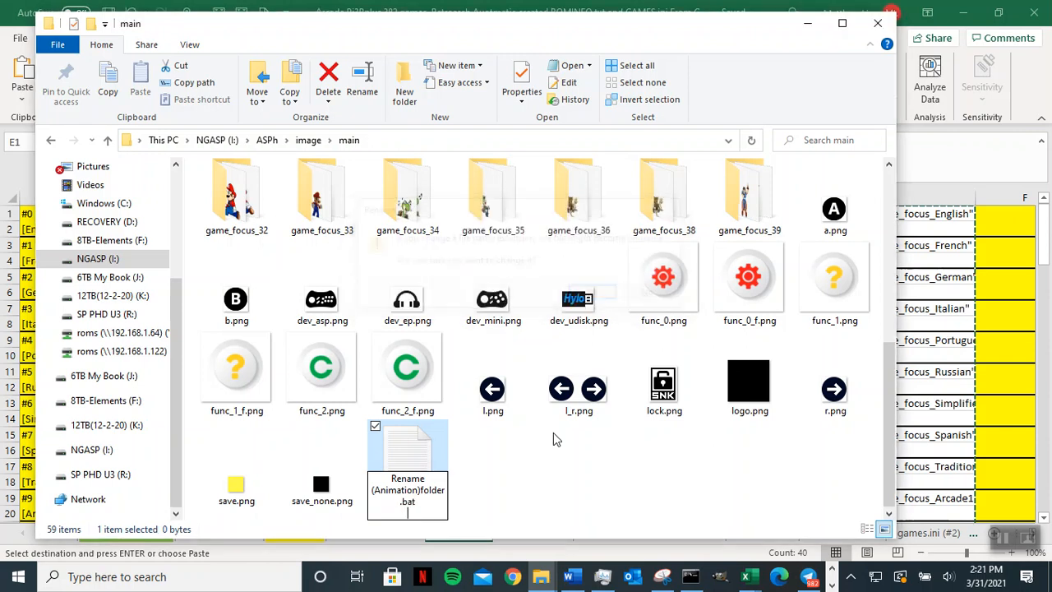
# - Open Rename(Animation)folder.bat for editing in Notepad and paste the copied game_focus rename commands
pyautogui.rightClick(411, 457)
pyautogui.click(189, 113)
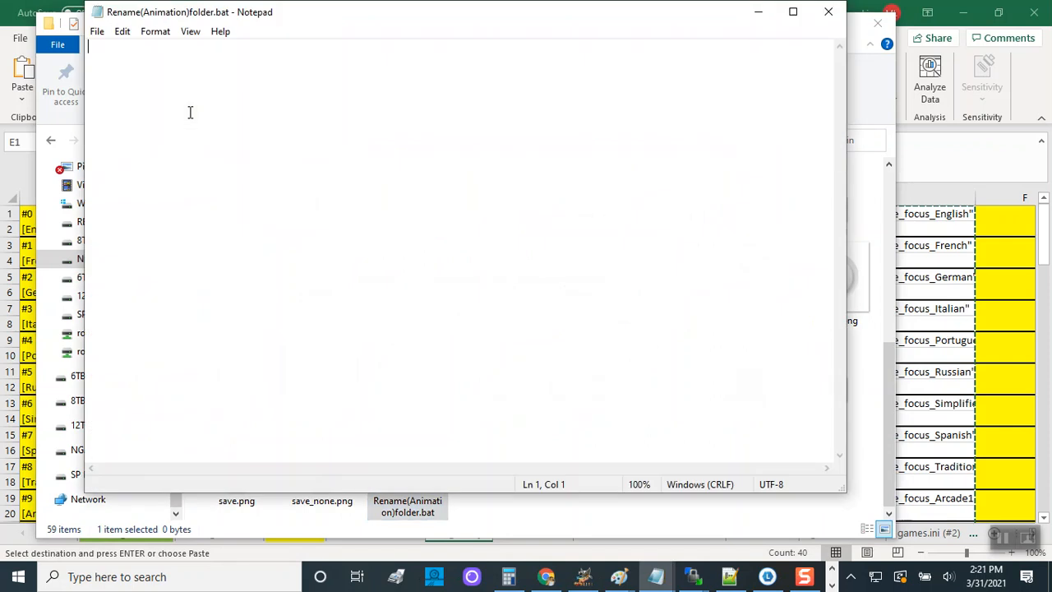
pyautogui.hotkey('ctrl', 'v')
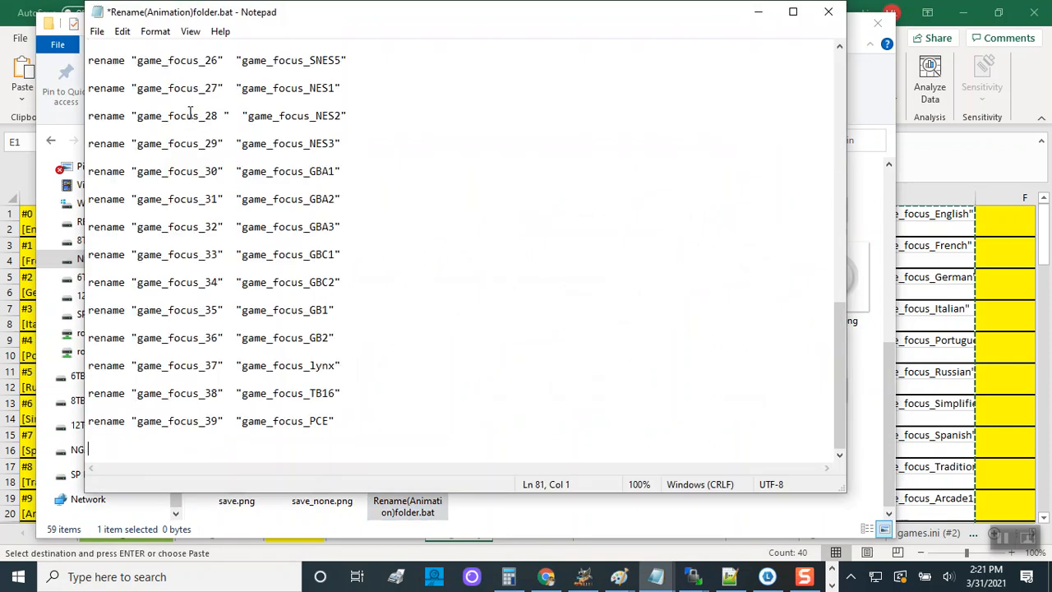
# - Add a pause line below the game_focus_1 rename command, save the batch file and close it
pyautogui.moveTo(838, 348); pyautogui.dragTo(835, 90)
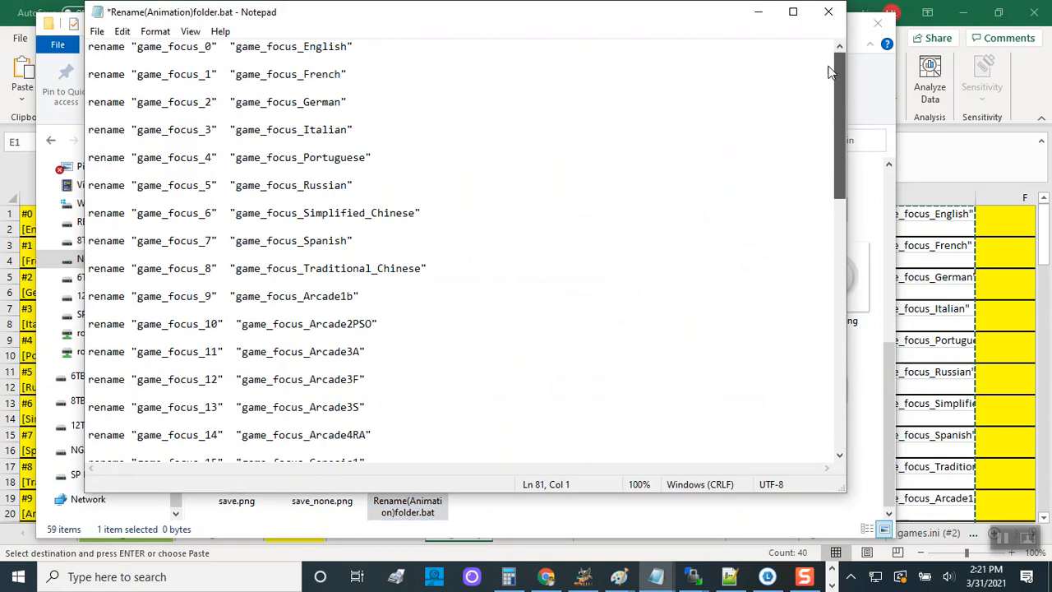
pyautogui.click(198, 89)
pyautogui.write('P')
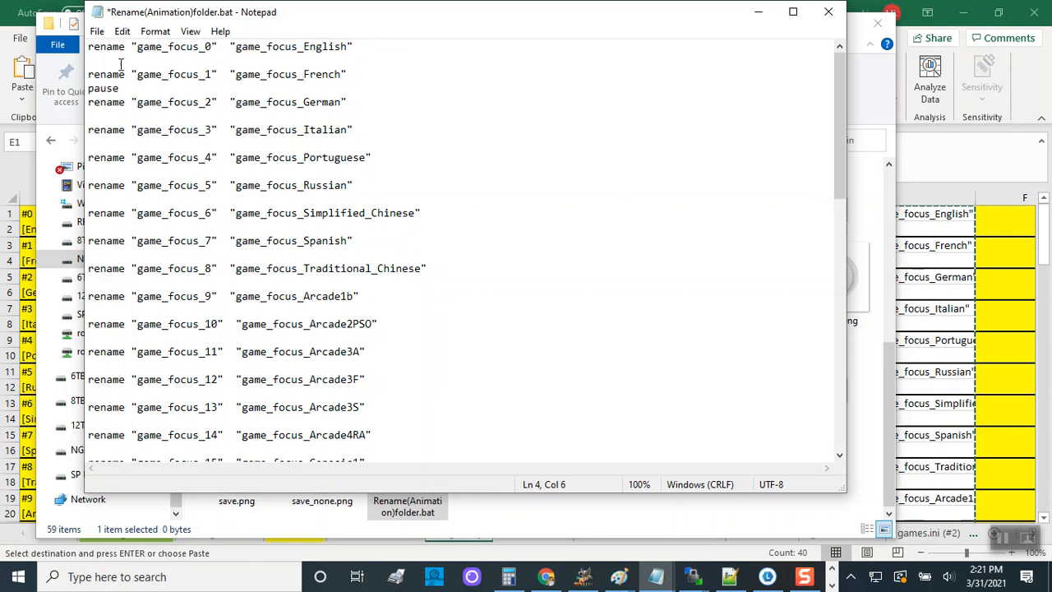
pyautogui.click(97, 32)
pyautogui.click(112, 96)
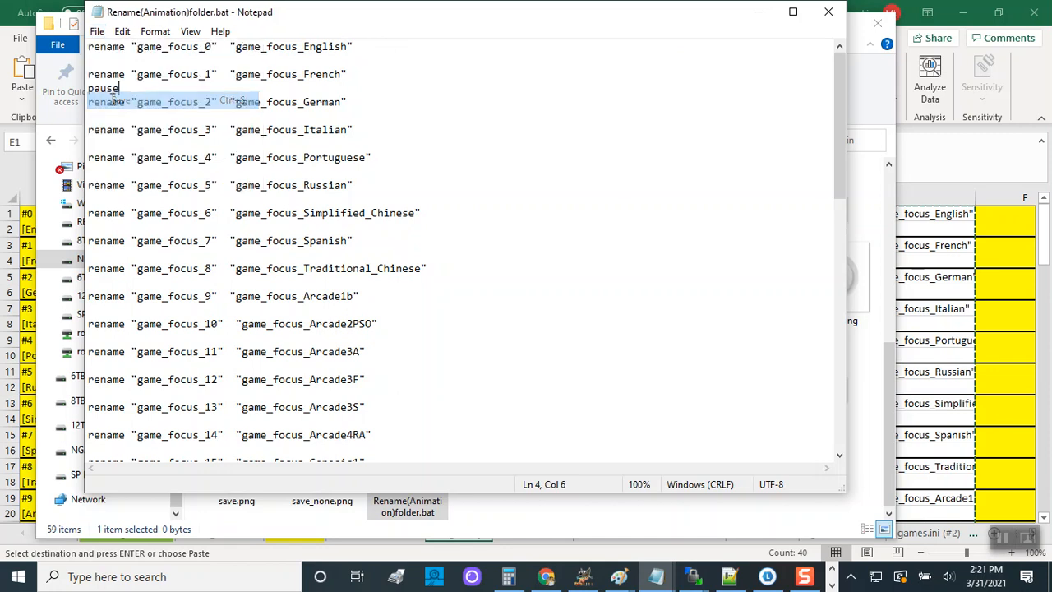
pyautogui.click(826, 11)
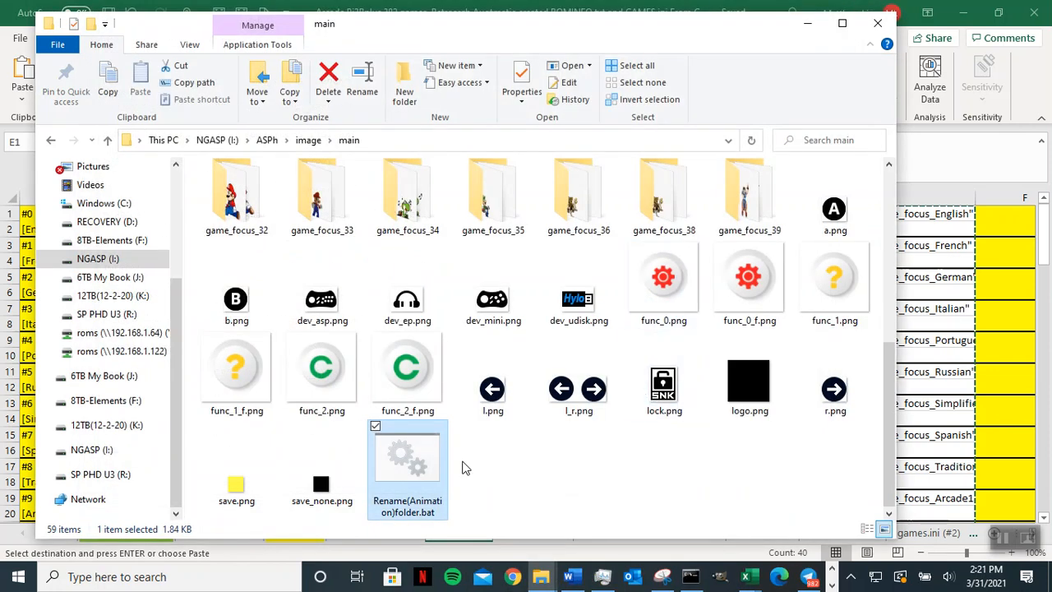
# - Examine the animation frames in the game_focus_0 folder with enlarged icons and those in game_focus_1, returning to the main folder
pyautogui.scroll(5, 559, 394)
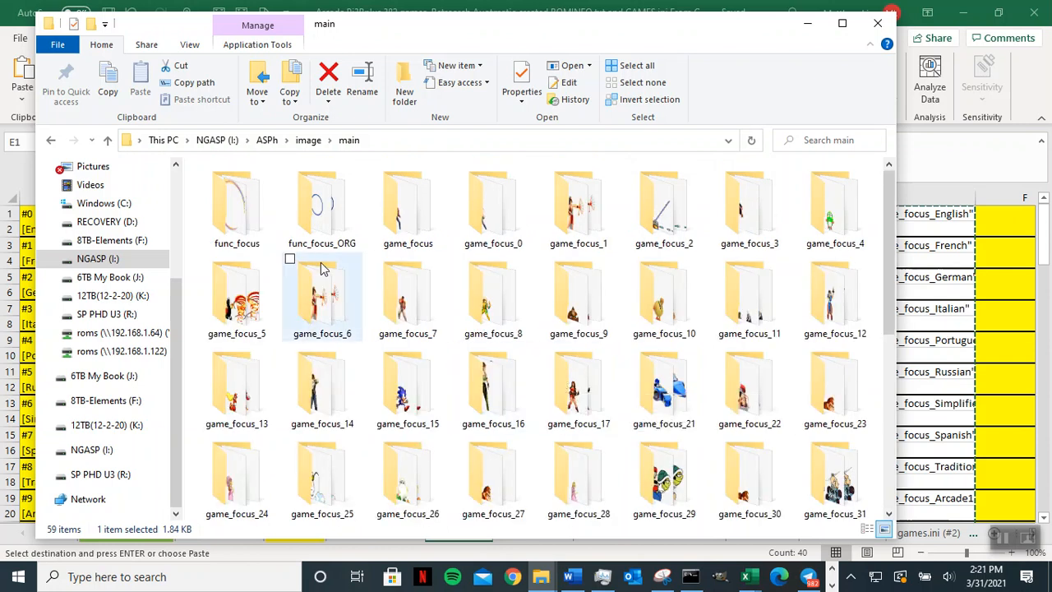
pyautogui.doubleClick(494, 237)
pyautogui.rightClick(712, 342)
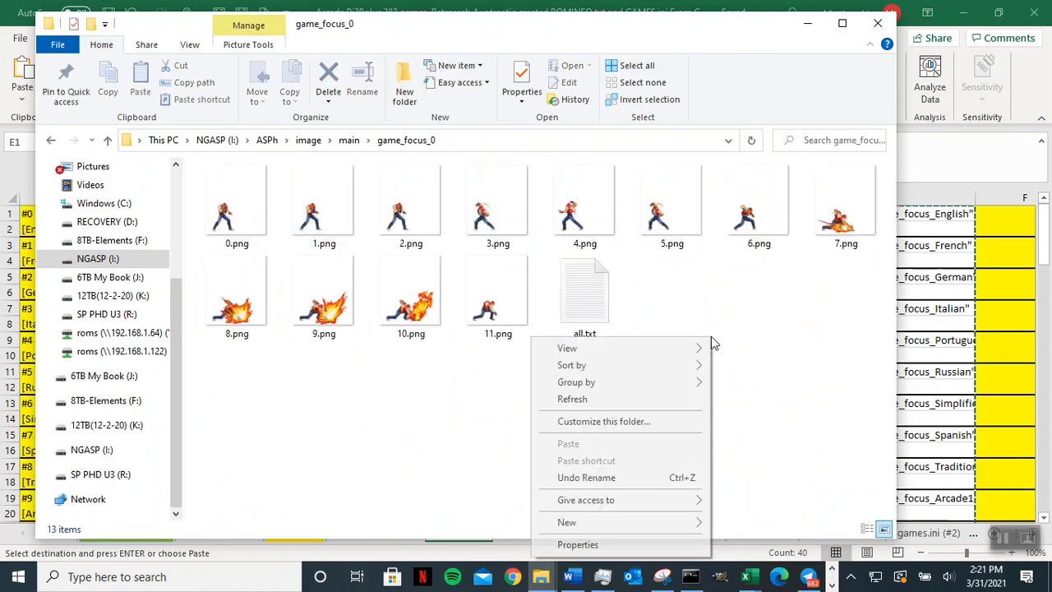
pyautogui.moveTo(702, 349)
pyautogui.click(735, 351)
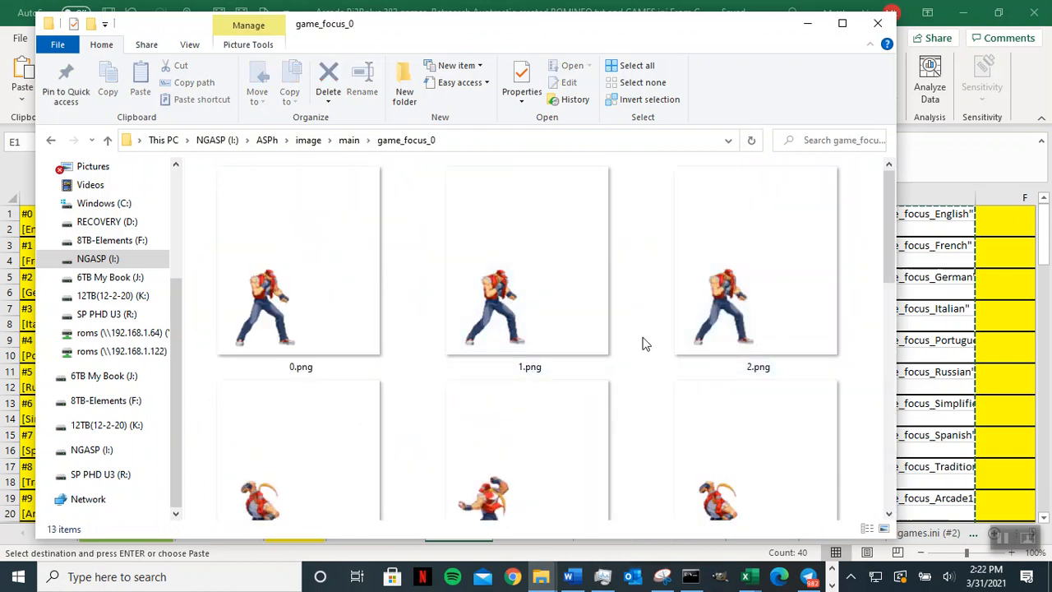
pyautogui.click(108, 141)
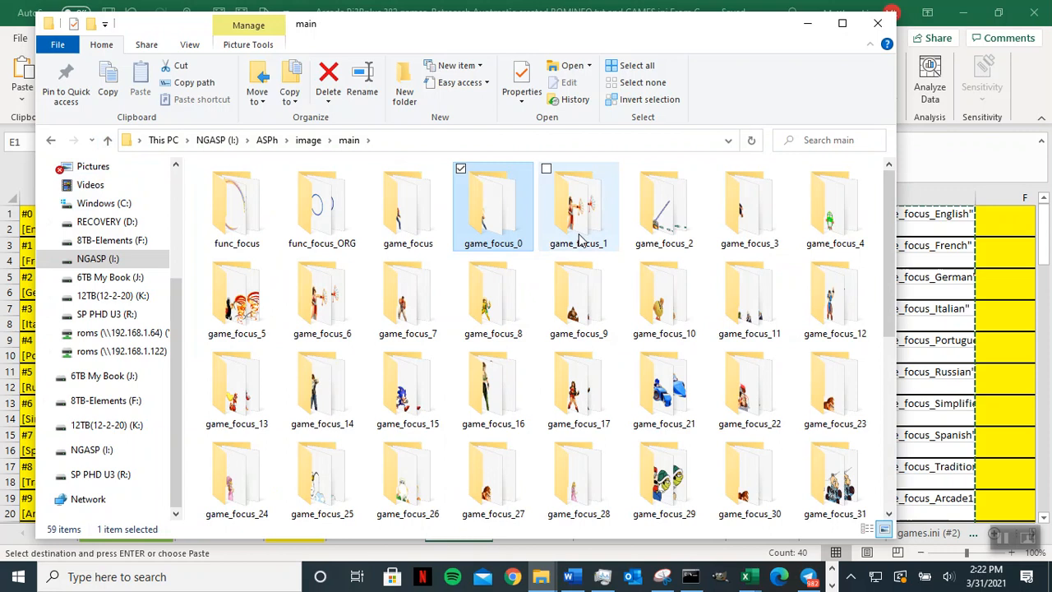
pyautogui.doubleClick(579, 236)
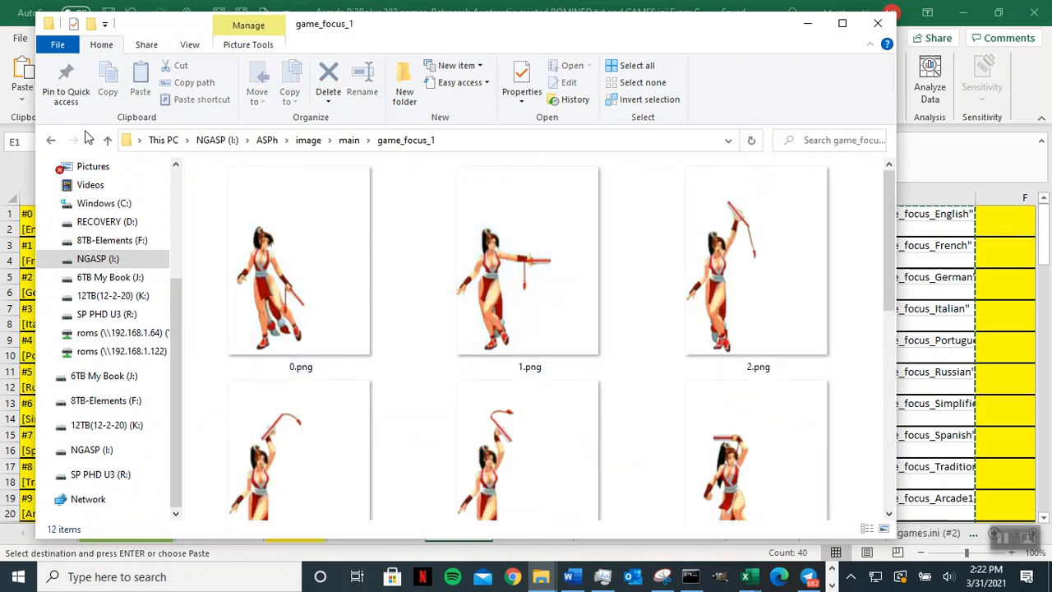
pyautogui.click(108, 140)
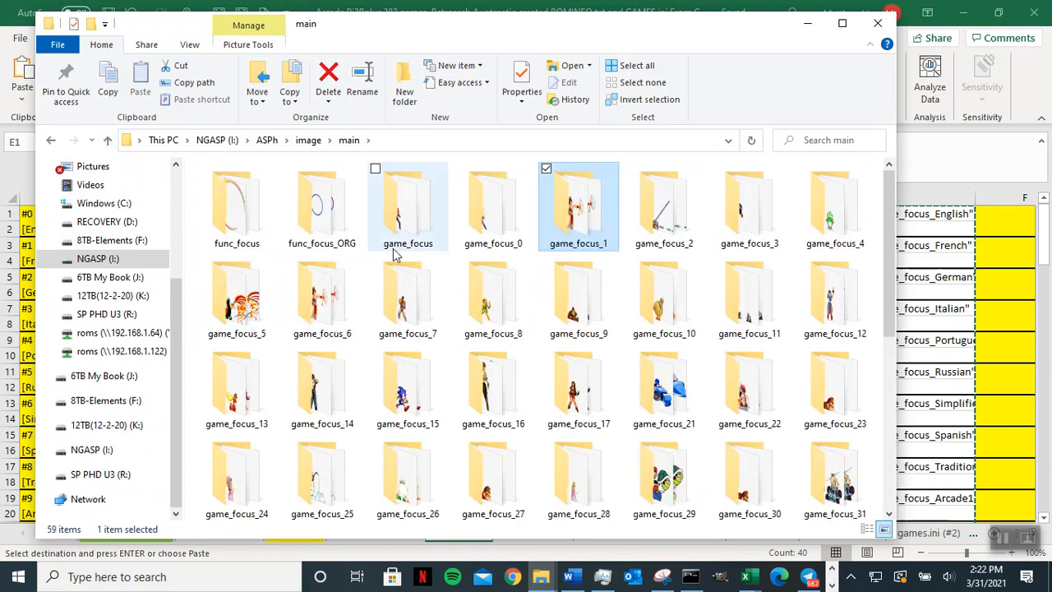
# - Run Rename(Animation)folder.bat in the main folder, close its command window and check the first two renamed game_focus folders
pyautogui.click(485, 245)
pyautogui.click(595, 246)
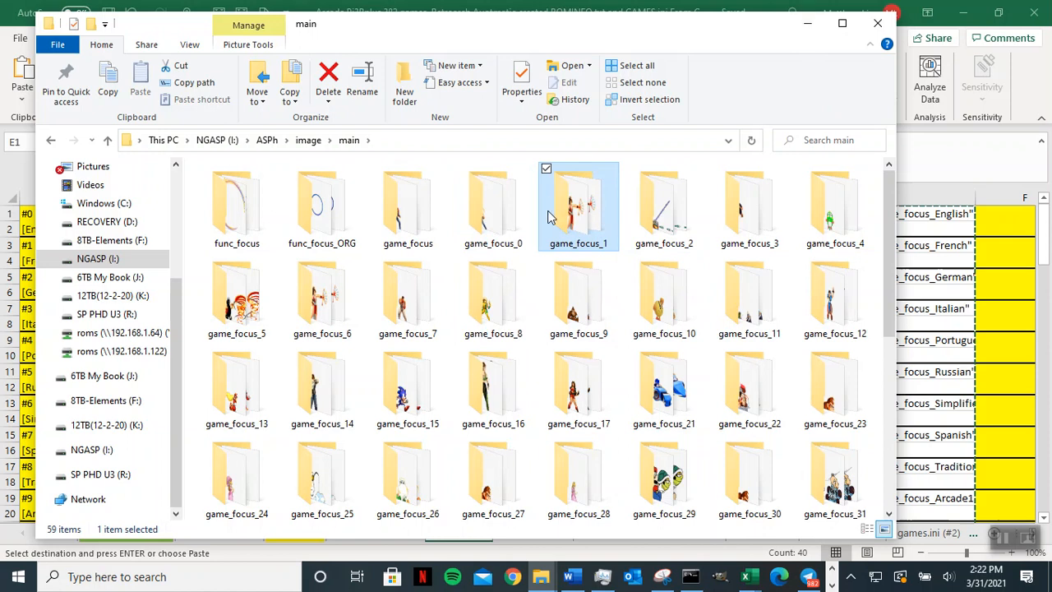
pyautogui.scroll(-5, 552, 217)
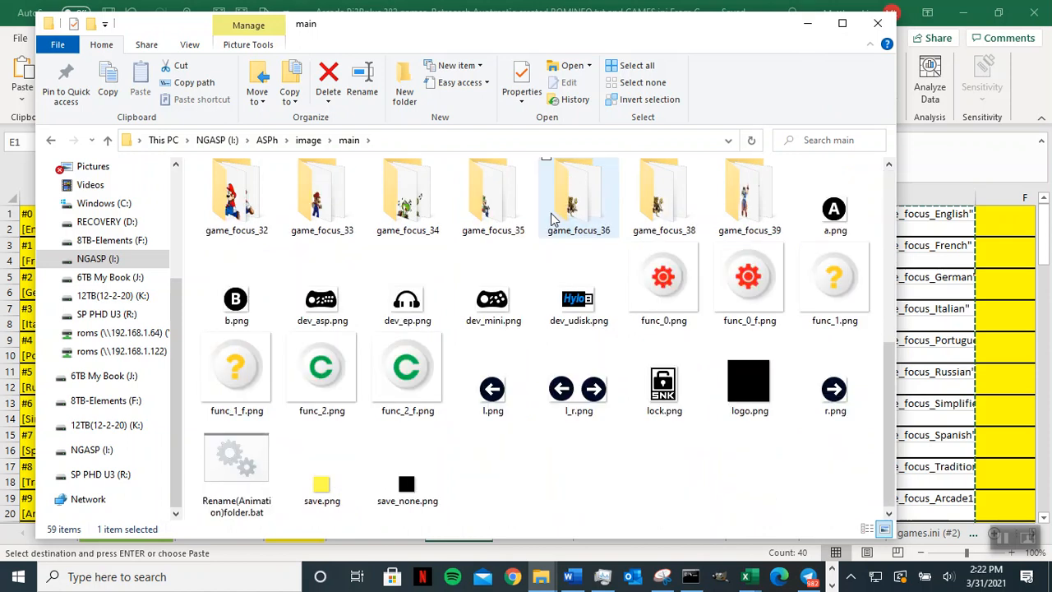
pyautogui.doubleClick(258, 473)
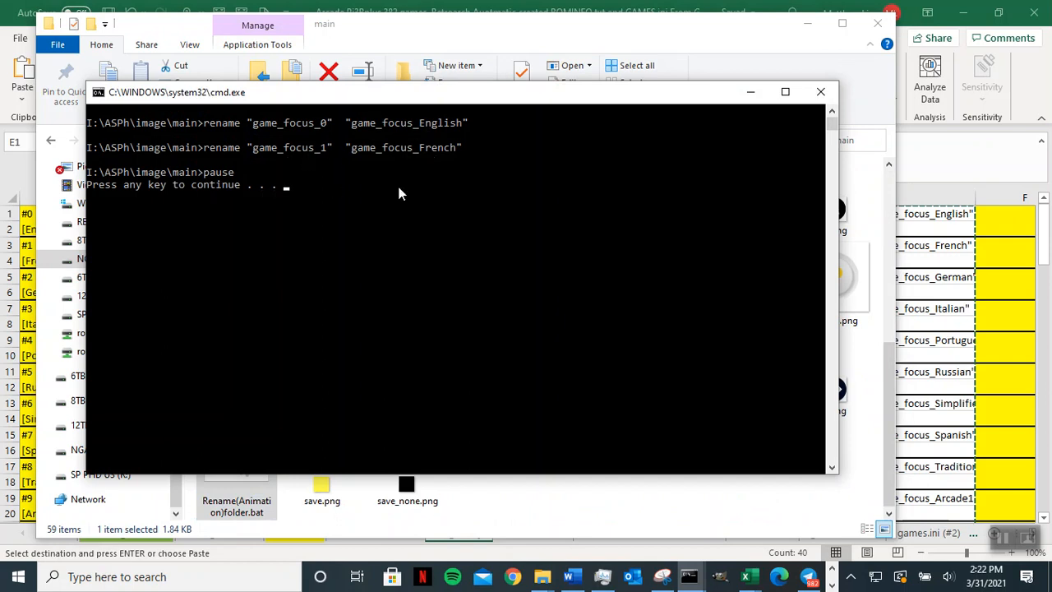
pyautogui.click(819, 93)
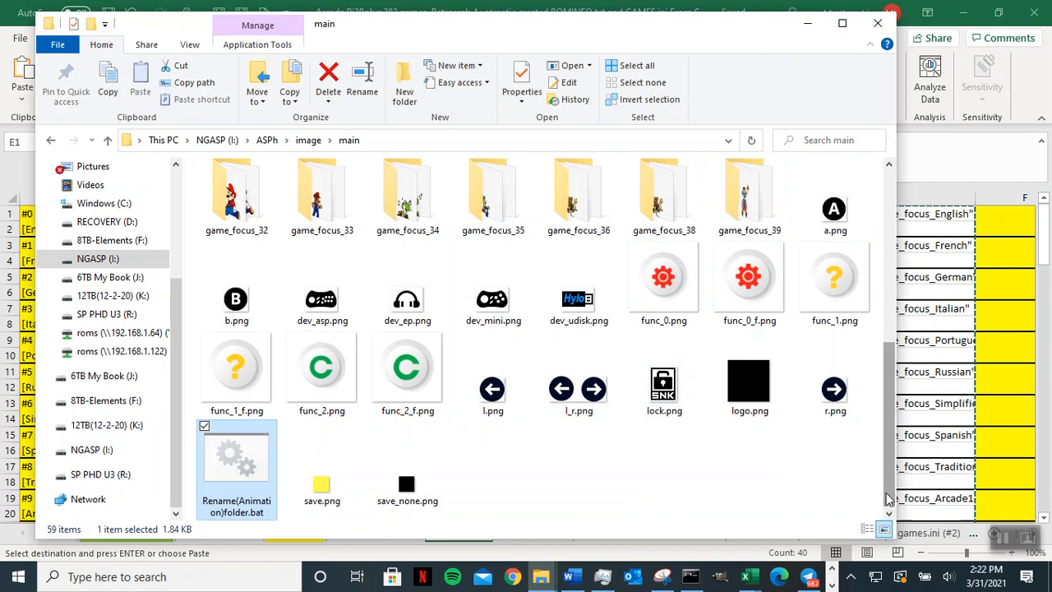
pyautogui.moveTo(888, 499); pyautogui.dragTo(889, 271)
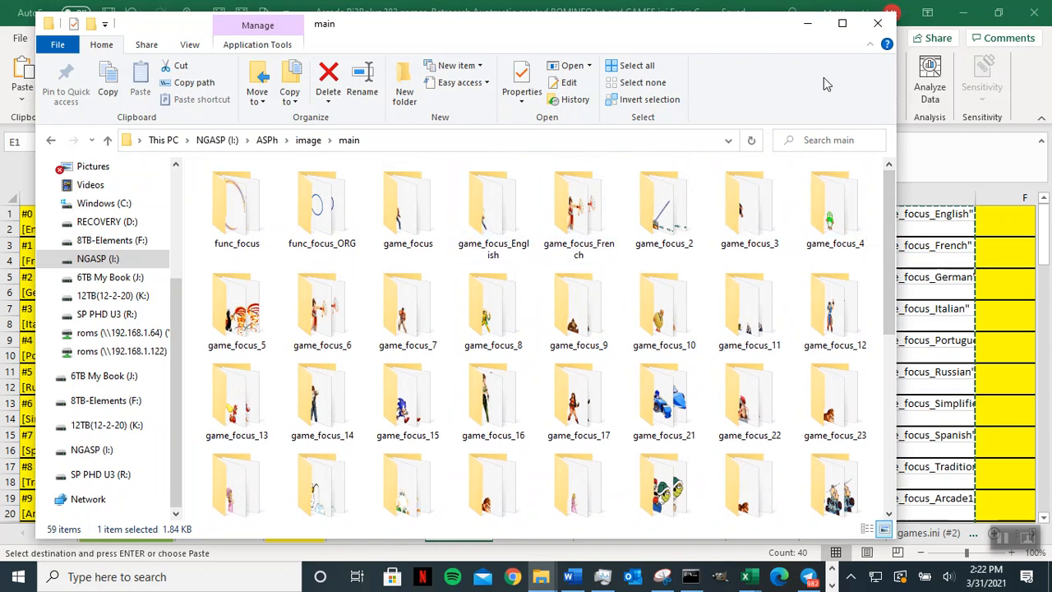
# - Switch back to the lang_array sheet in Excel and set the starting number in cell F1 to 0
pyautogui.click(808, 25)
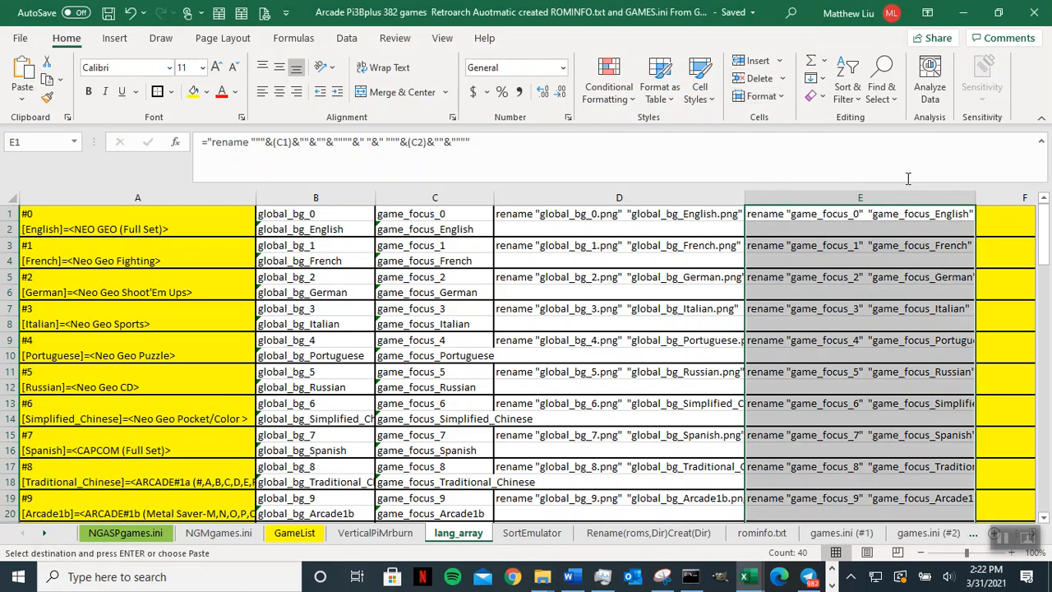
pyautogui.press('Right')
pyautogui.press('Right')
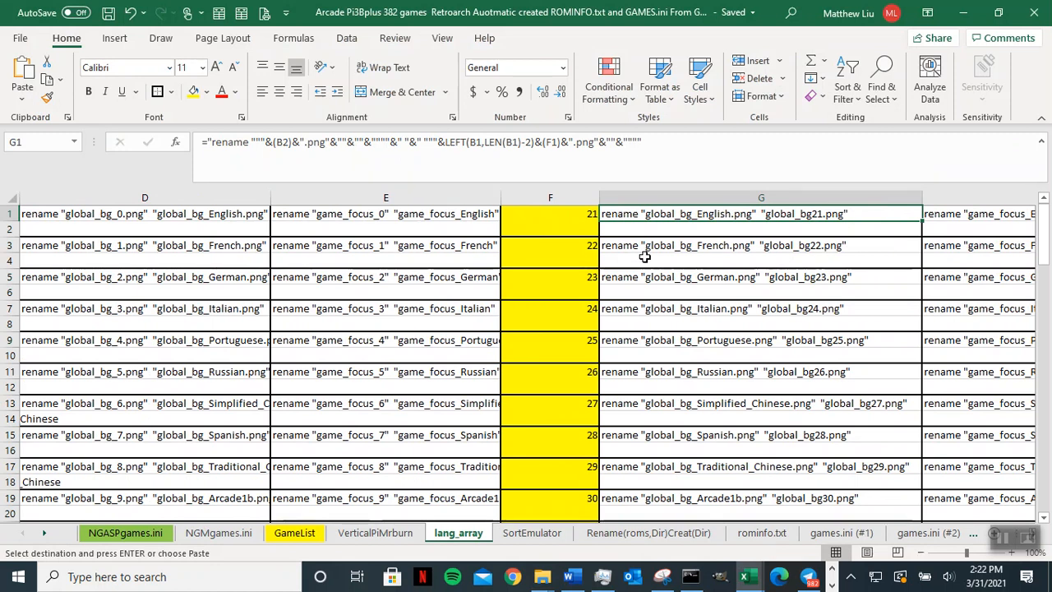
pyautogui.click(584, 214)
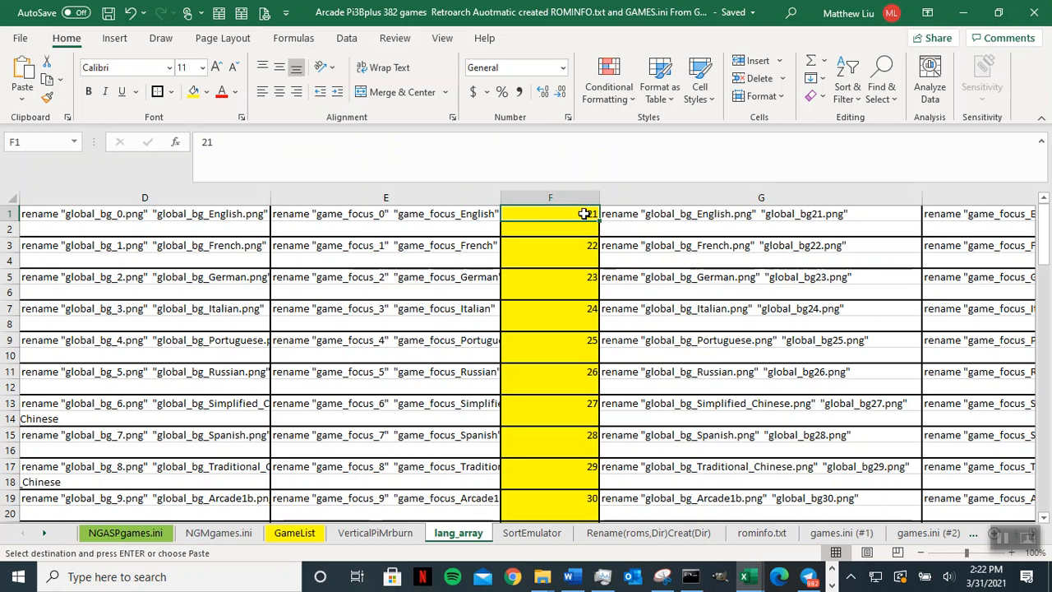
pyautogui.write('0')
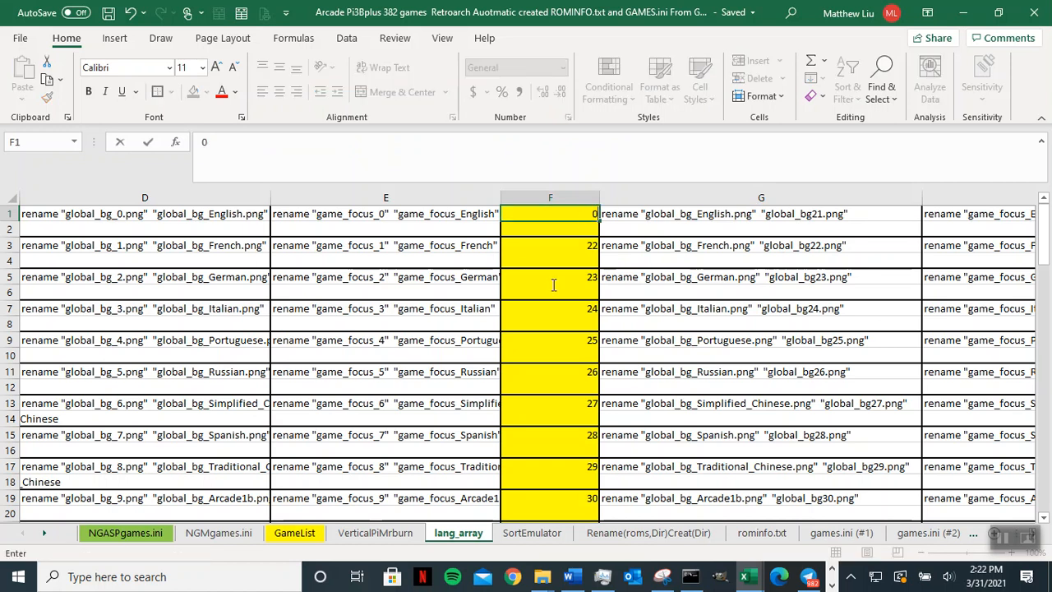
pyautogui.press('Return')
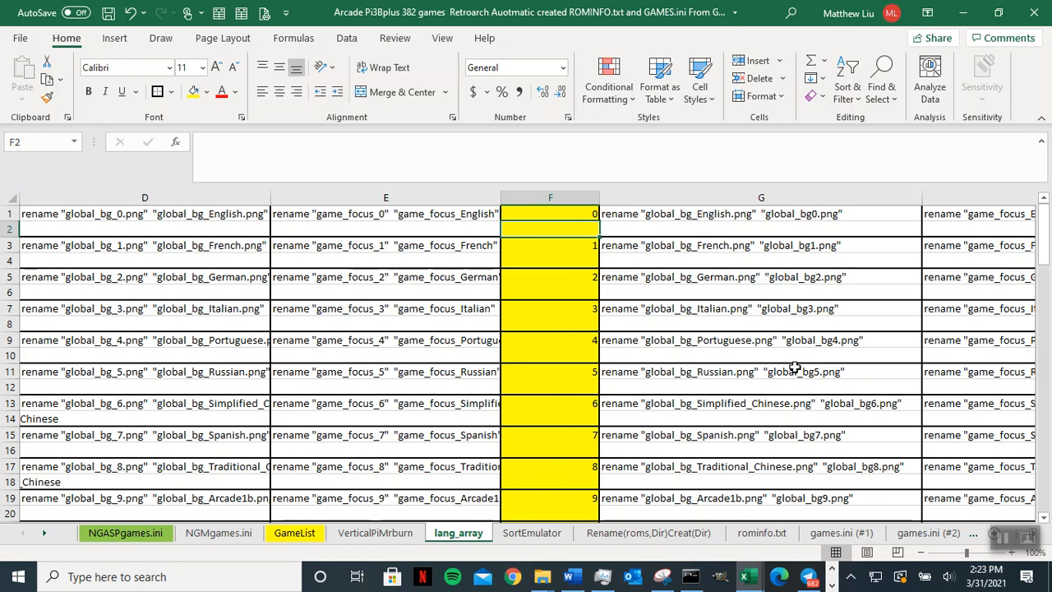
# - Examine the column F numbering against the rename commands in columns D, E and G down to the PCE row
pyautogui.scroll(-6, 799, 369)
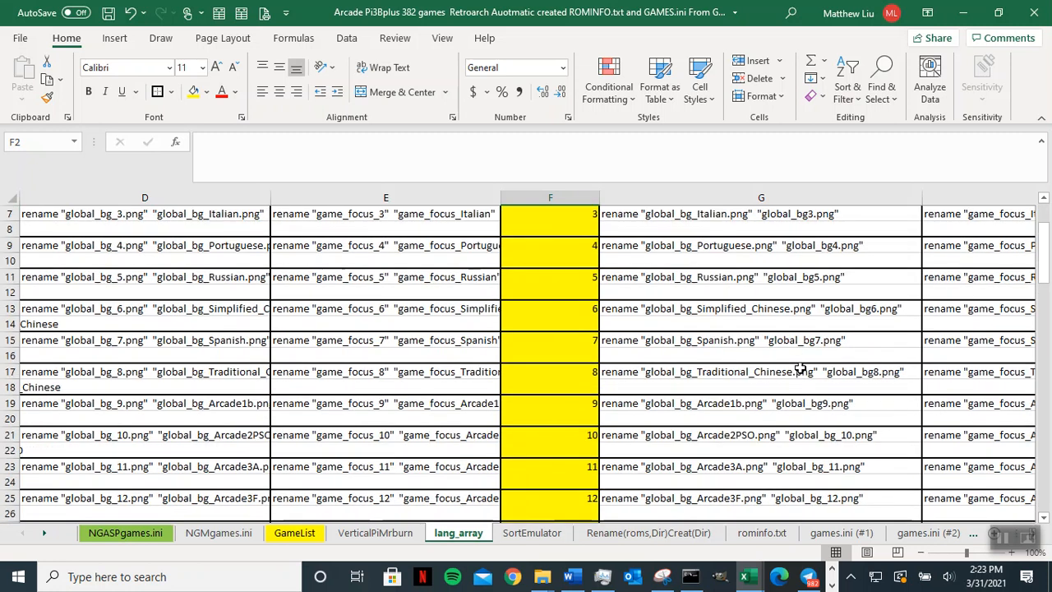
pyautogui.scroll(-6, 799, 368)
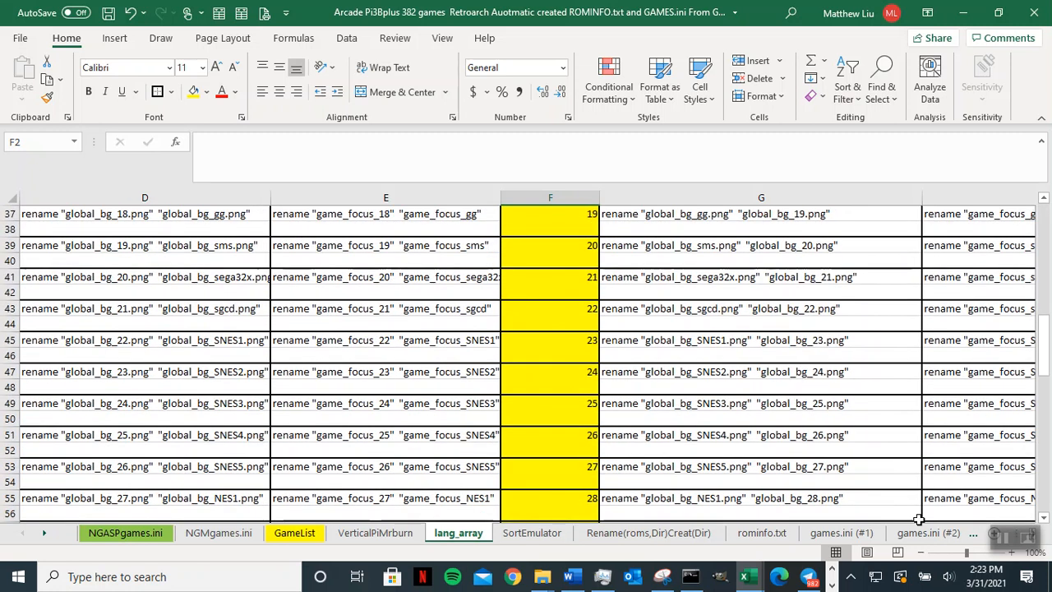
pyautogui.click(786, 442)
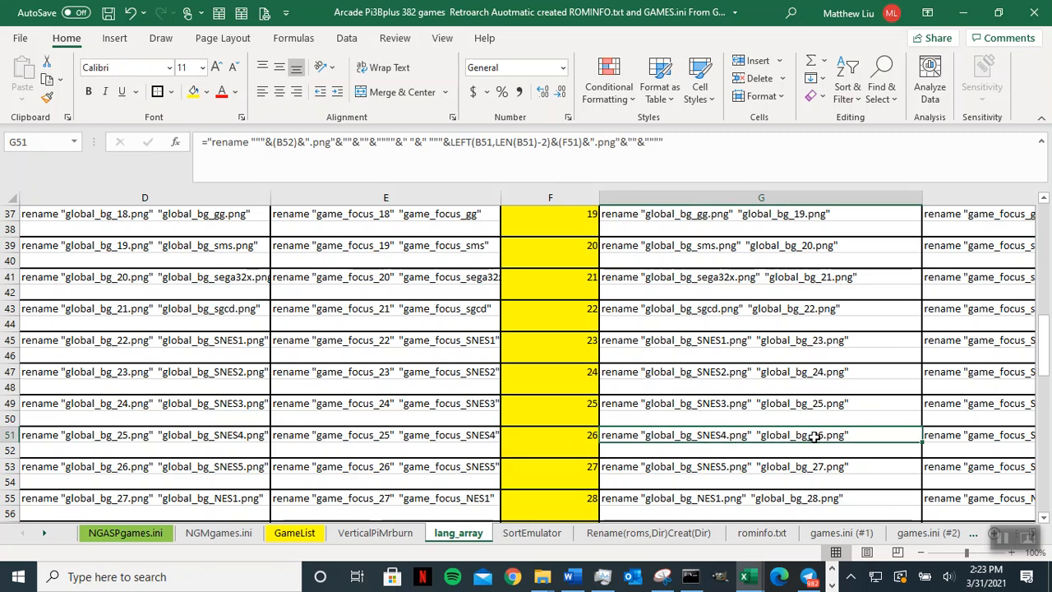
pyautogui.click(341, 438)
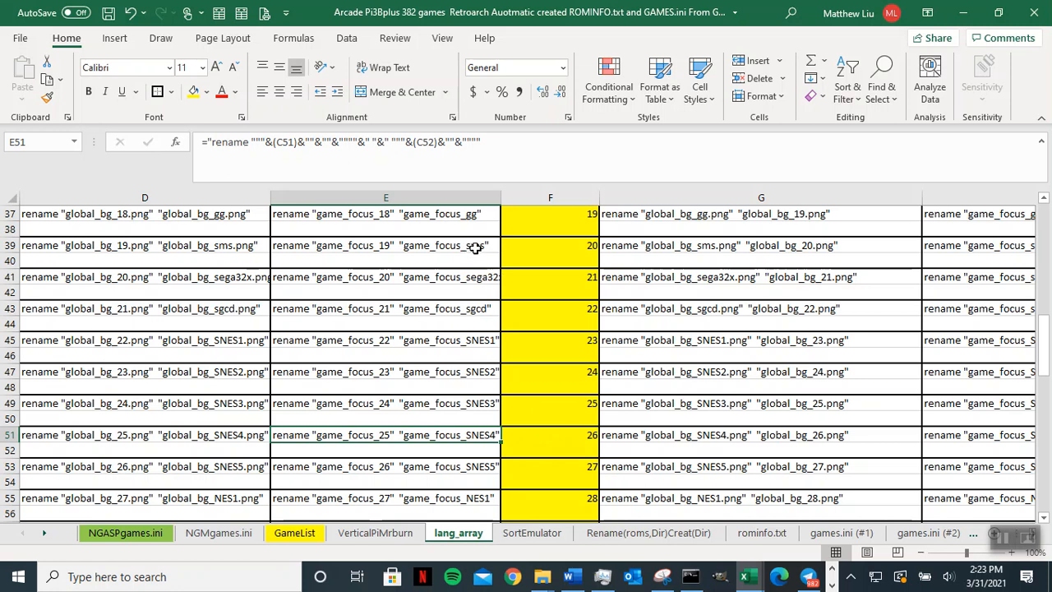
pyautogui.scroll(2, 583, 262)
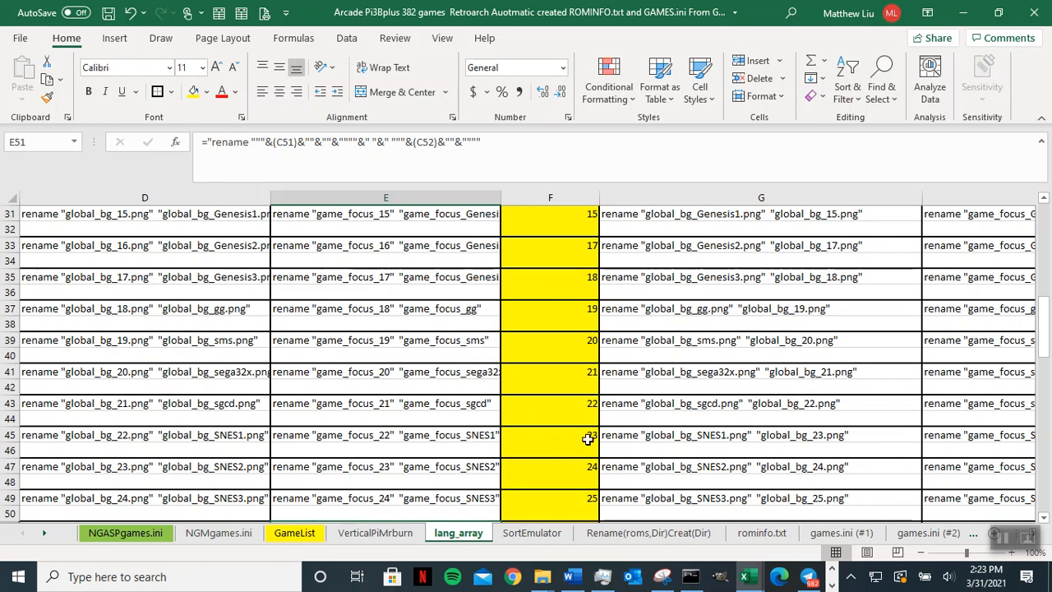
pyautogui.scroll(-6, 580, 434)
pyautogui.scroll(-8, 575, 433)
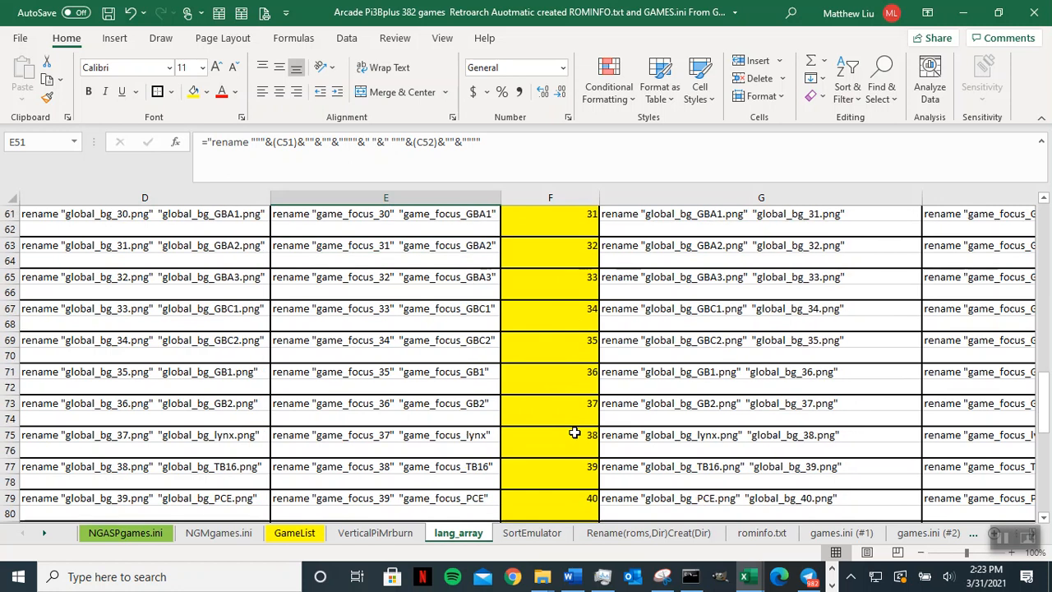
pyautogui.scroll(2, 561, 419)
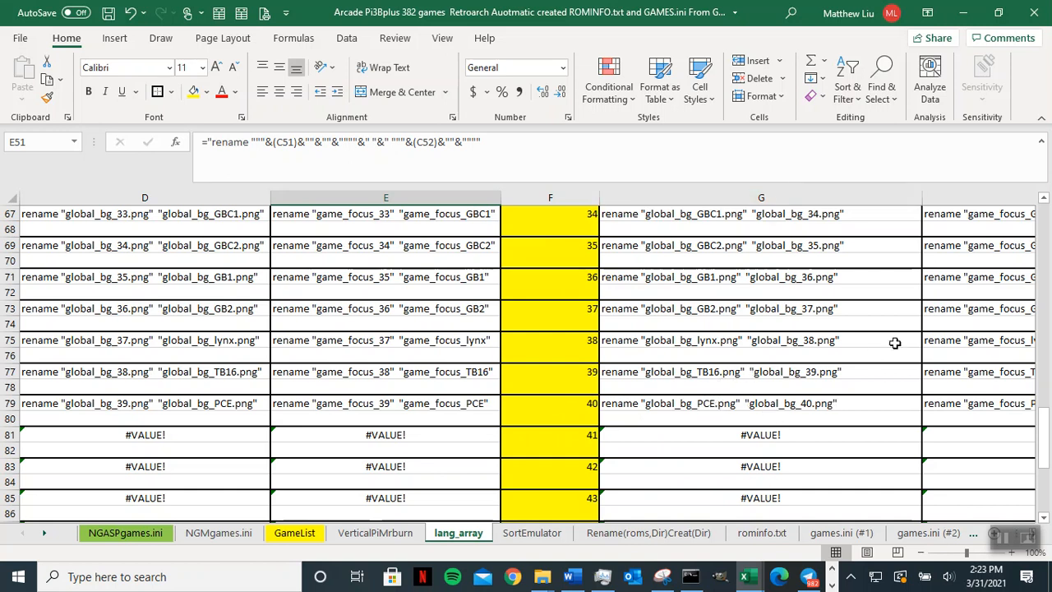
pyautogui.click(585, 382)
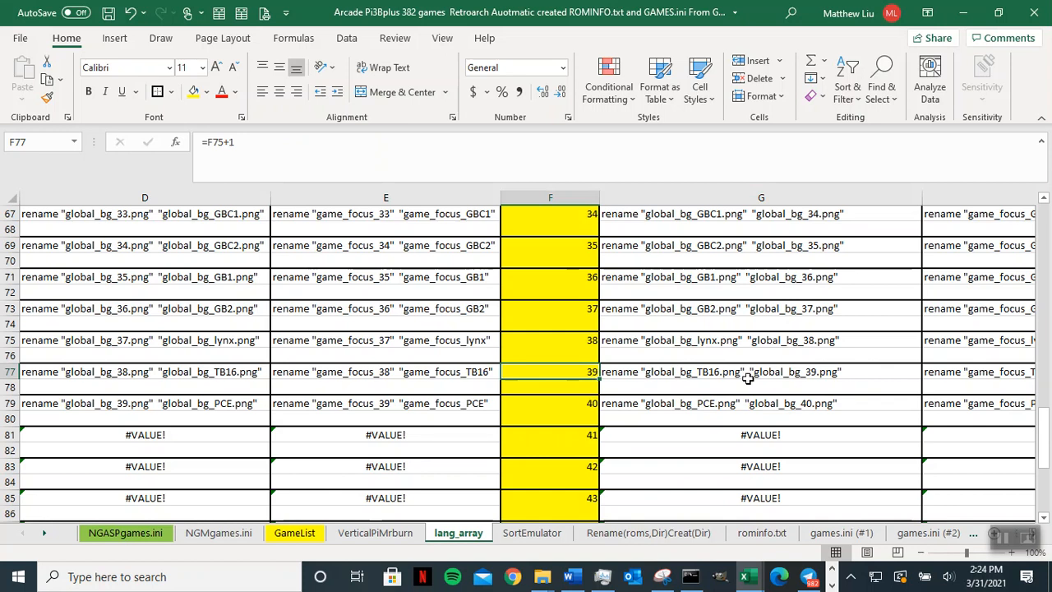
pyautogui.scroll(3, 748, 376)
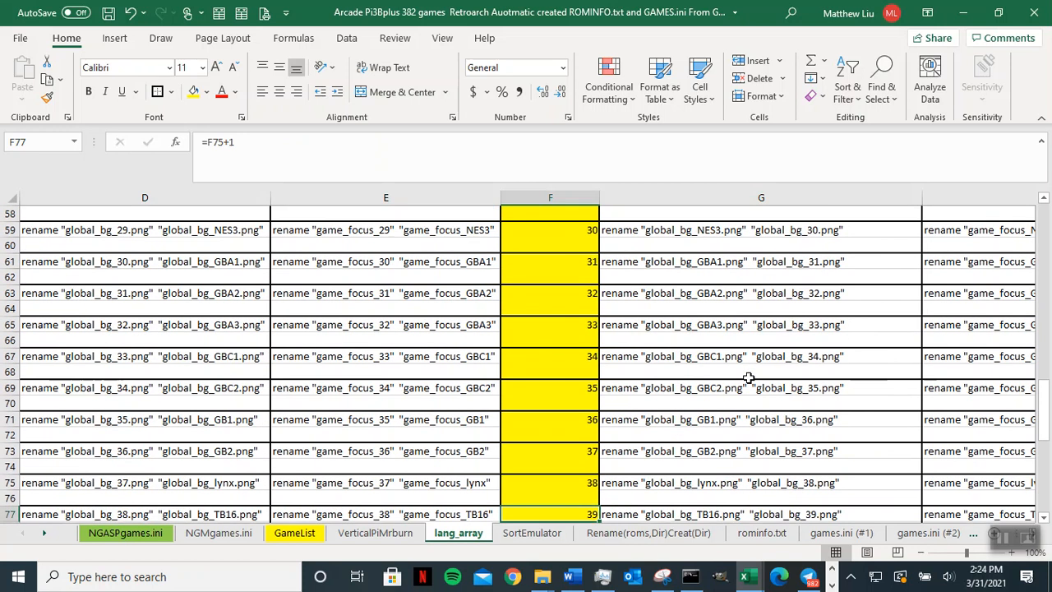
pyautogui.scroll(8, 748, 378)
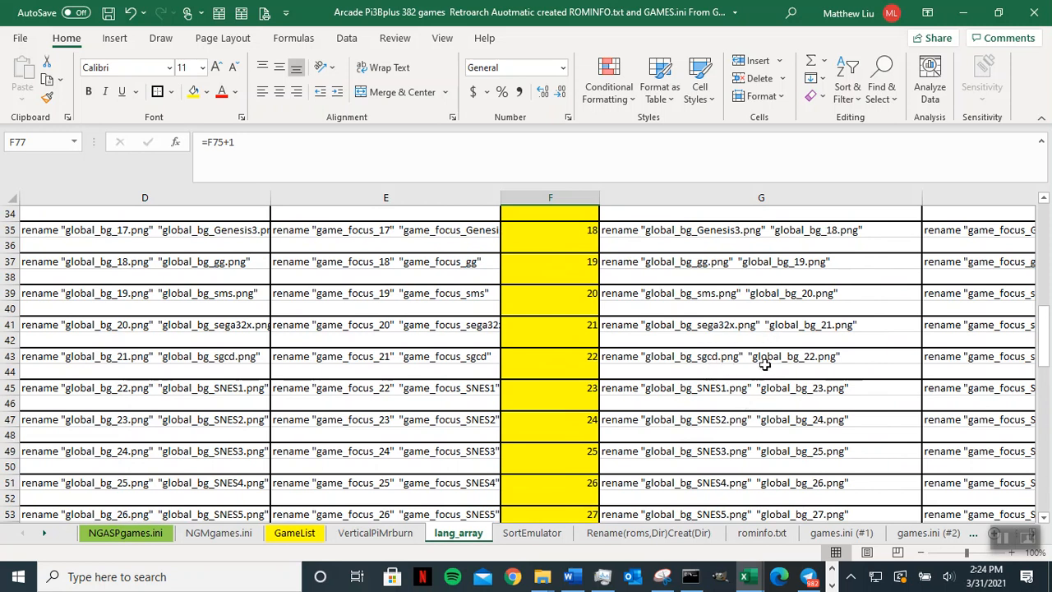
# - Set the number for the SNES1 entry in cell F45 to 25
pyautogui.click(590, 387)
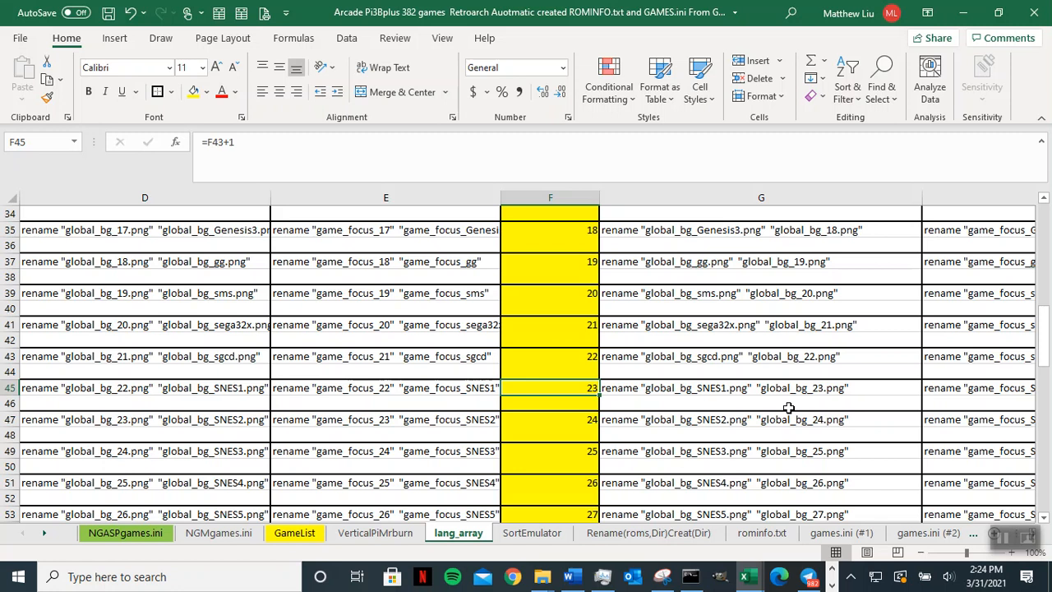
pyautogui.write('2')
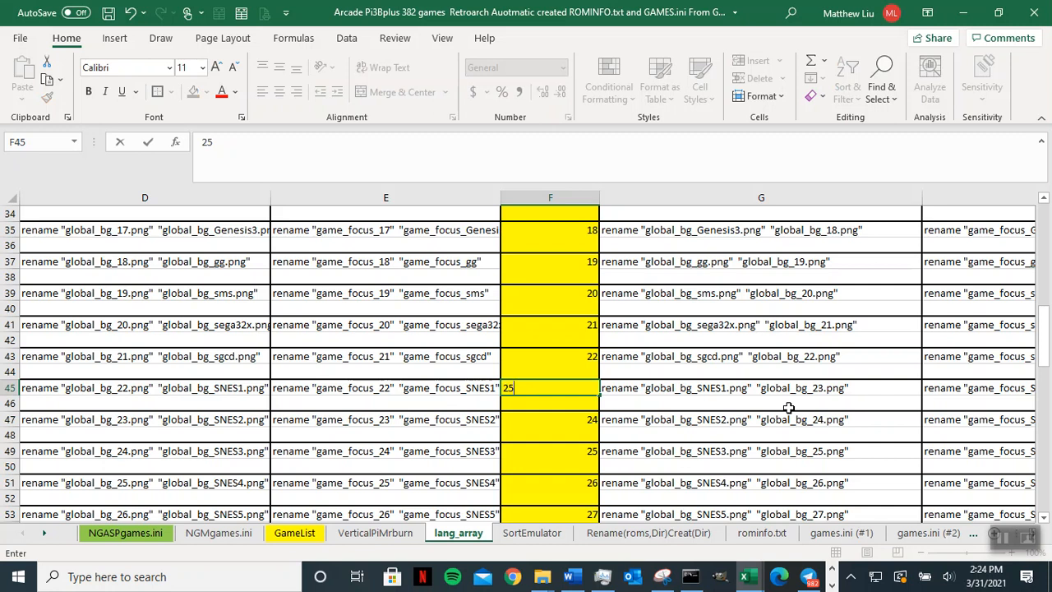
pyautogui.press('Return')
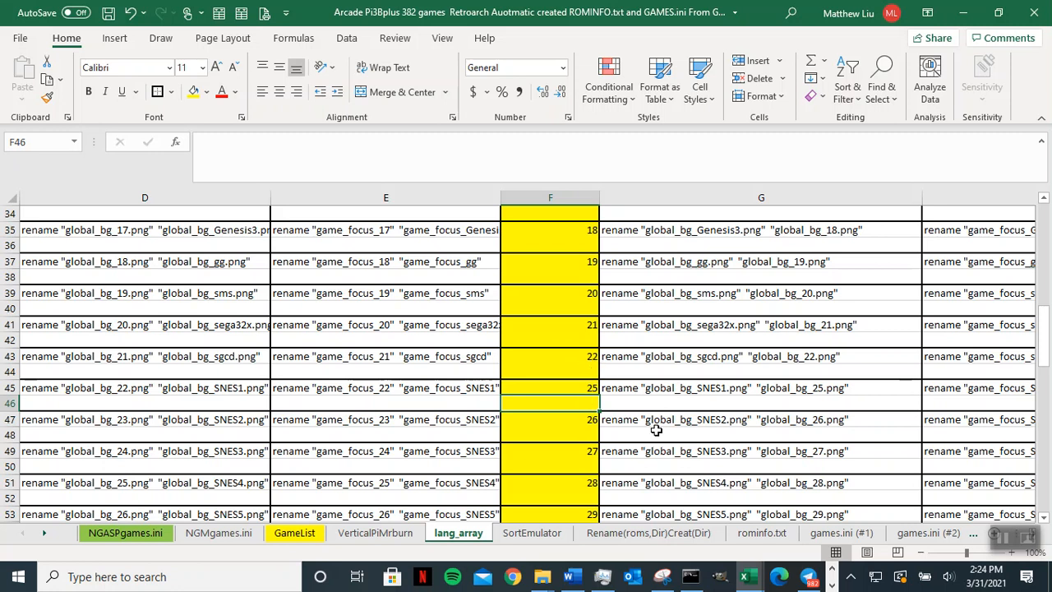
# - Set the number for the TB16 entry in cell F77 to 23
pyautogui.scroll(-10, 657, 431)
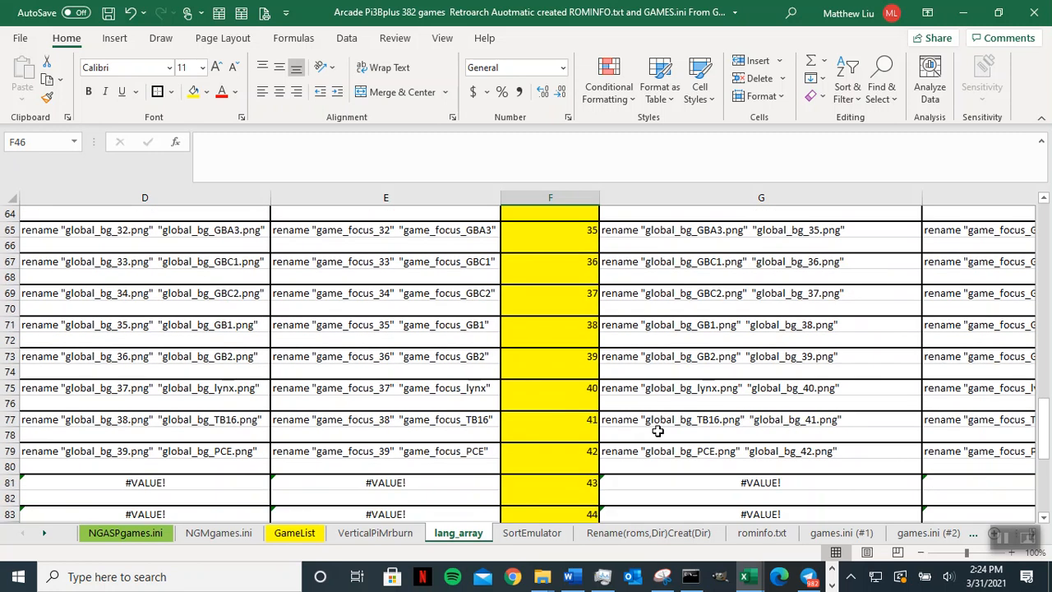
pyautogui.click(588, 420)
pyautogui.write('23')
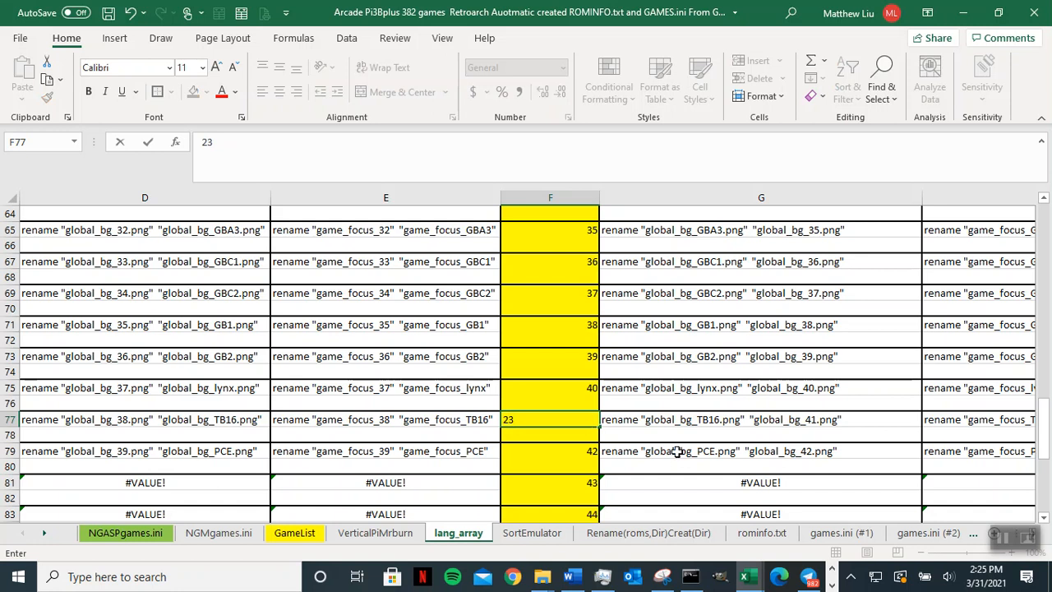
pyautogui.press('Return')
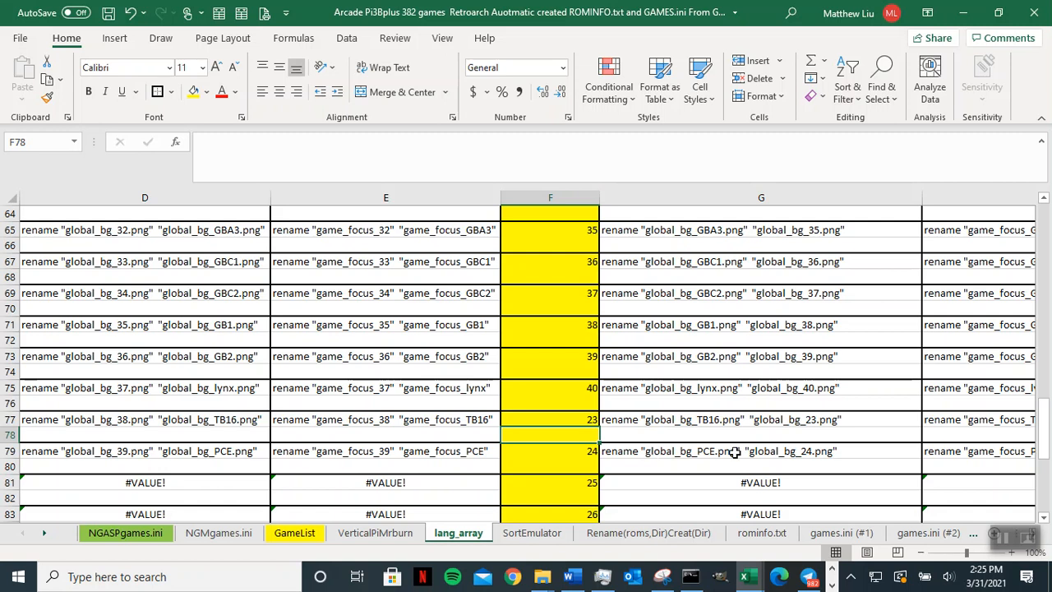
# - Copy the global_bg rename commands in G1:G80 and review the copied range from the English entry to PCE
pyautogui.click(817, 468)
pyautogui.moveTo(818, 468); pyautogui.dragTo(817, 94)
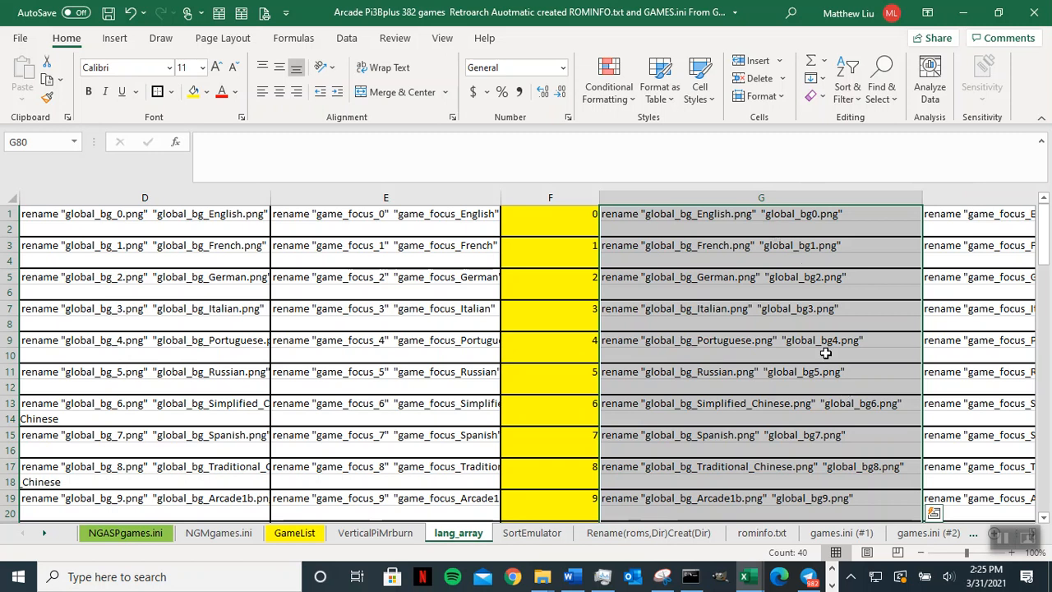
pyautogui.rightClick(750, 216)
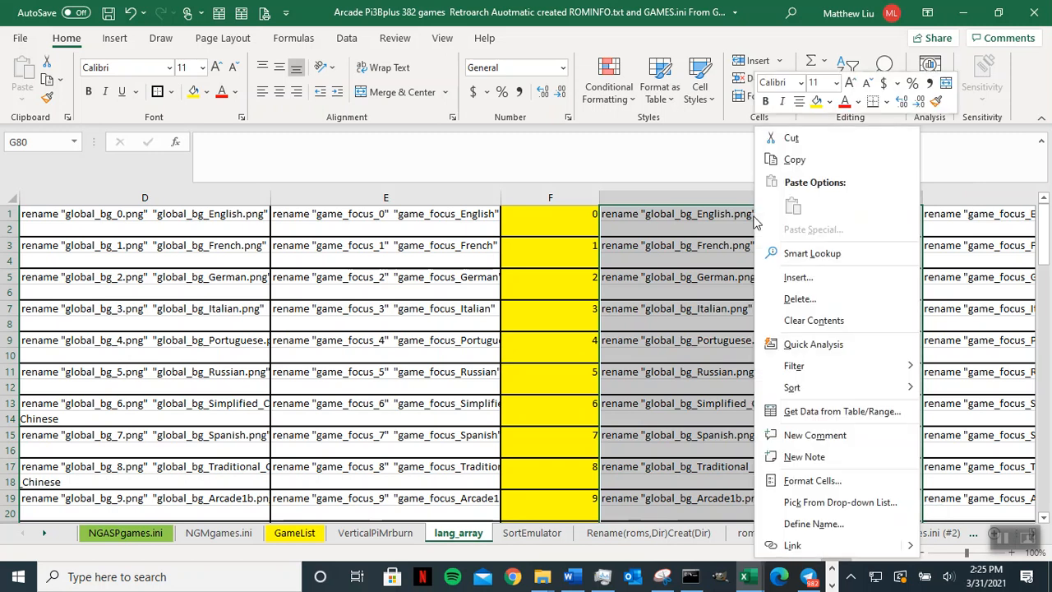
pyautogui.click(788, 159)
pyautogui.scroll(4, 815, 287)
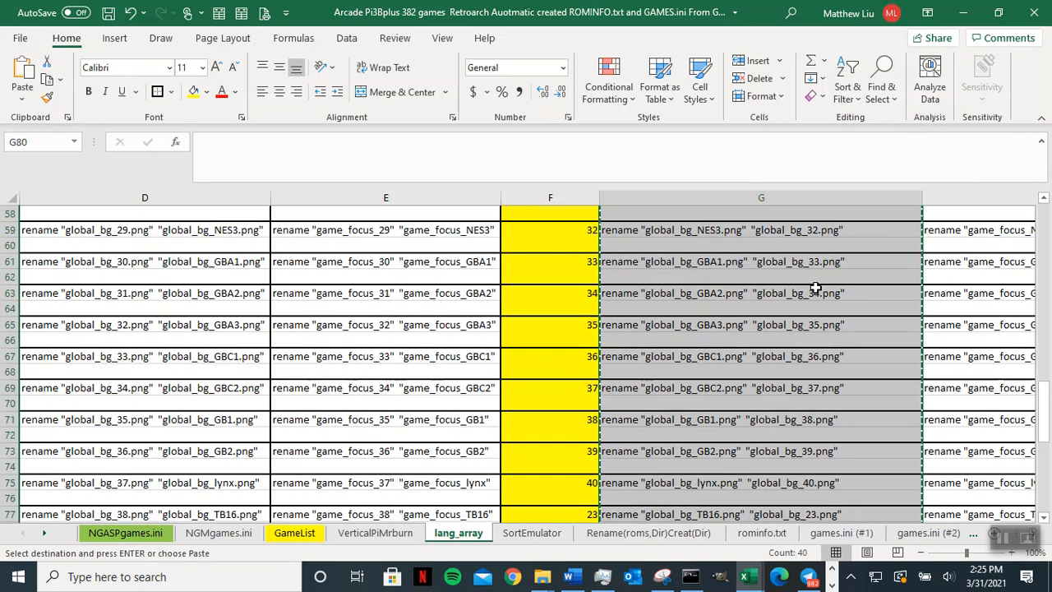
pyautogui.scroll(19, 815, 288)
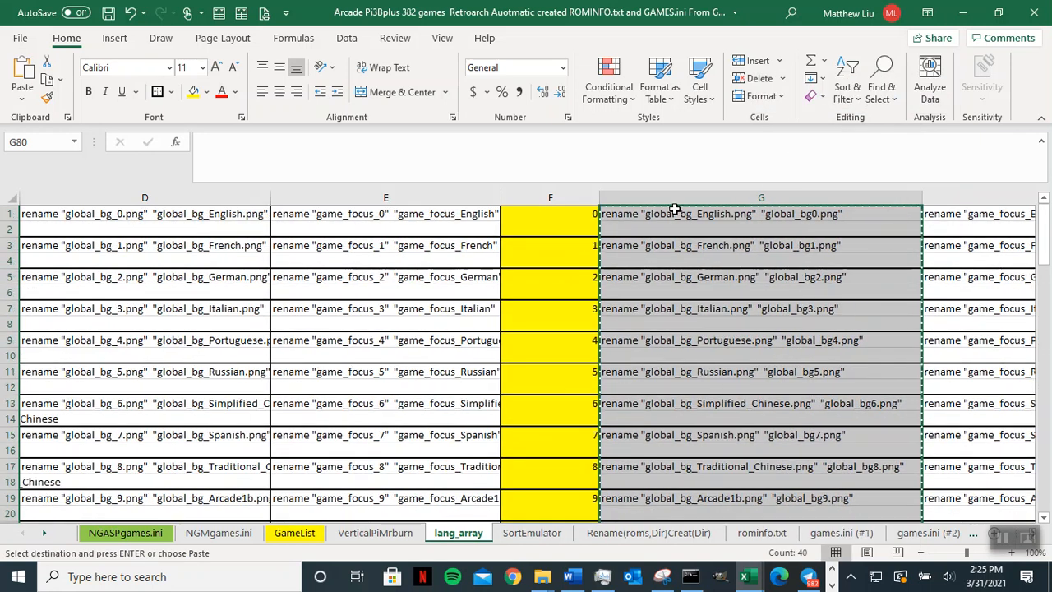
pyautogui.scroll(-20, 735, 296)
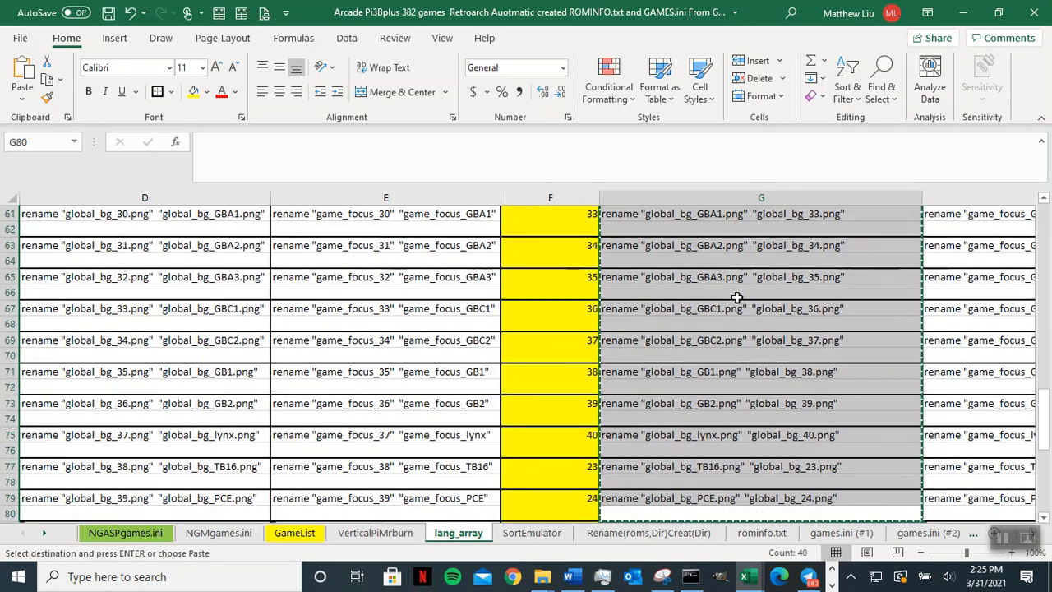
pyautogui.scroll(-2, 737, 298)
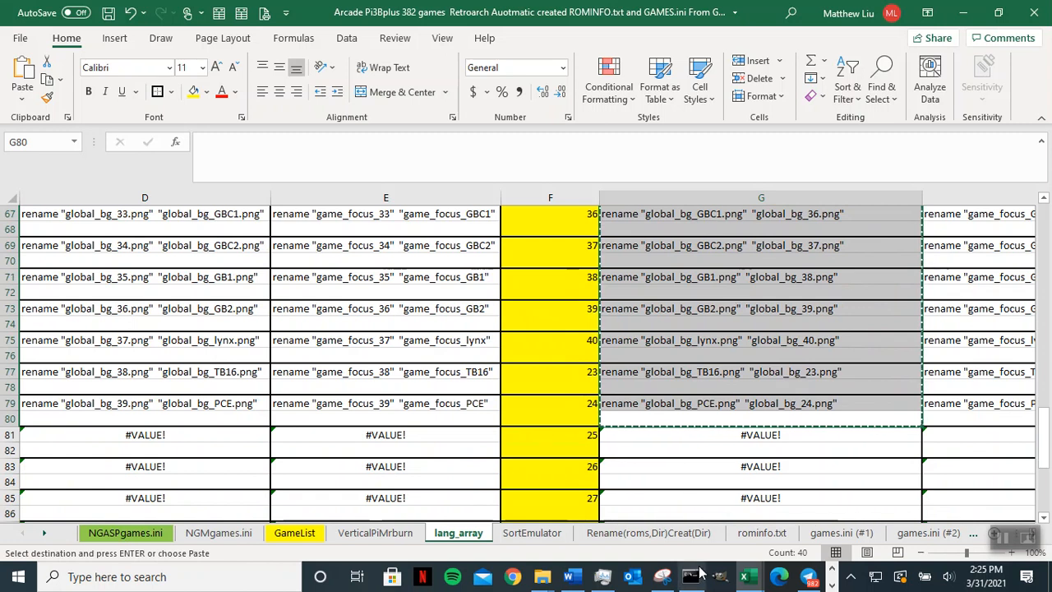
# - Switch to the File Explorer window showing the main folder and go up to its parent image folder
pyautogui.moveTo(539, 580)
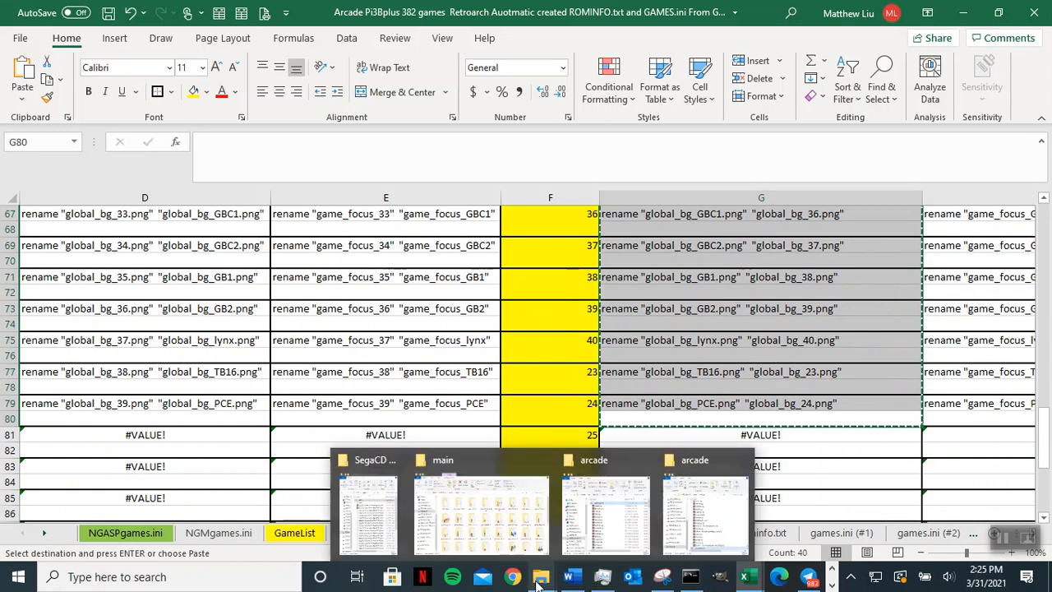
pyautogui.click(480, 513)
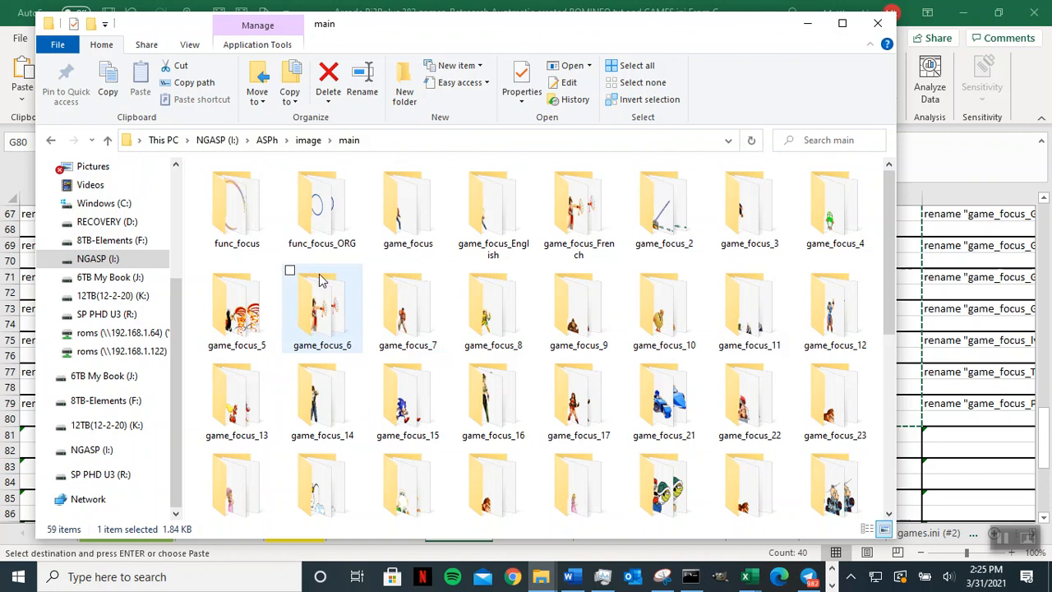
pyautogui.click(107, 140)
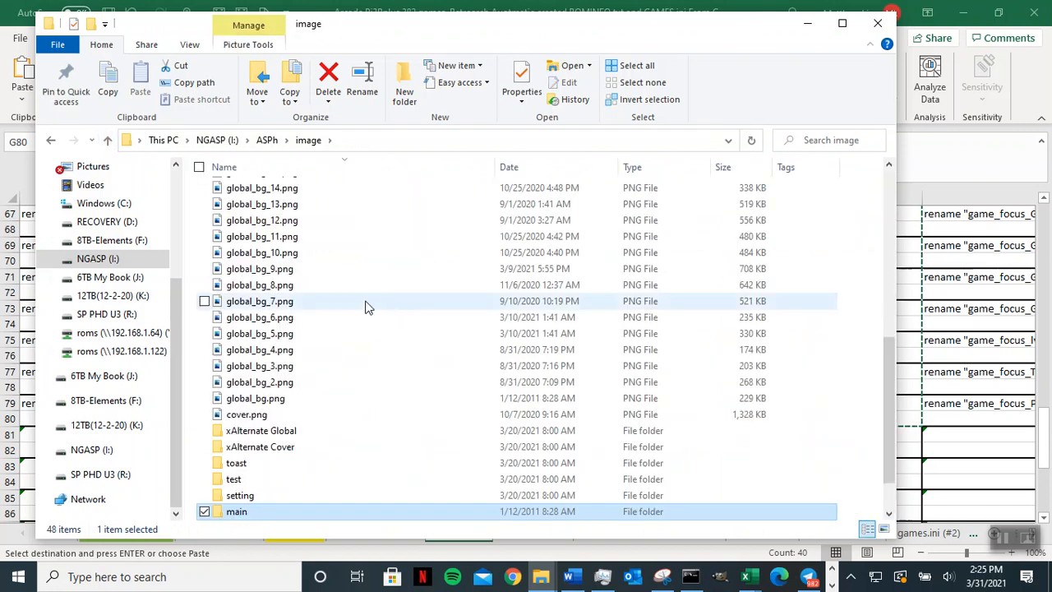
# - Create a new text document in the image folder
pyautogui.scroll(4, 419, 321)
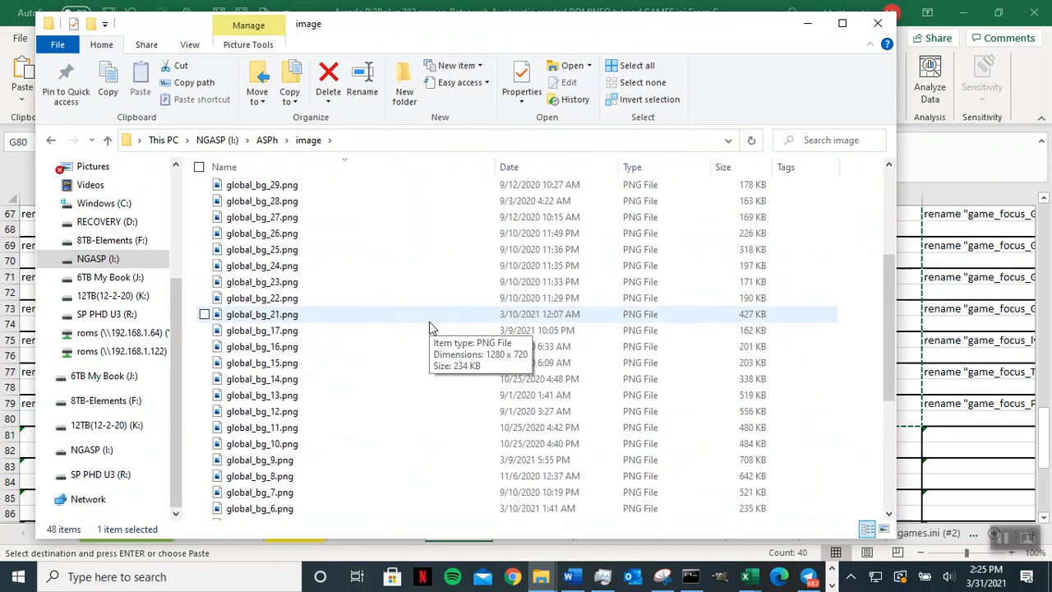
pyautogui.scroll(-5, 428, 327)
pyautogui.scroll(8, 429, 327)
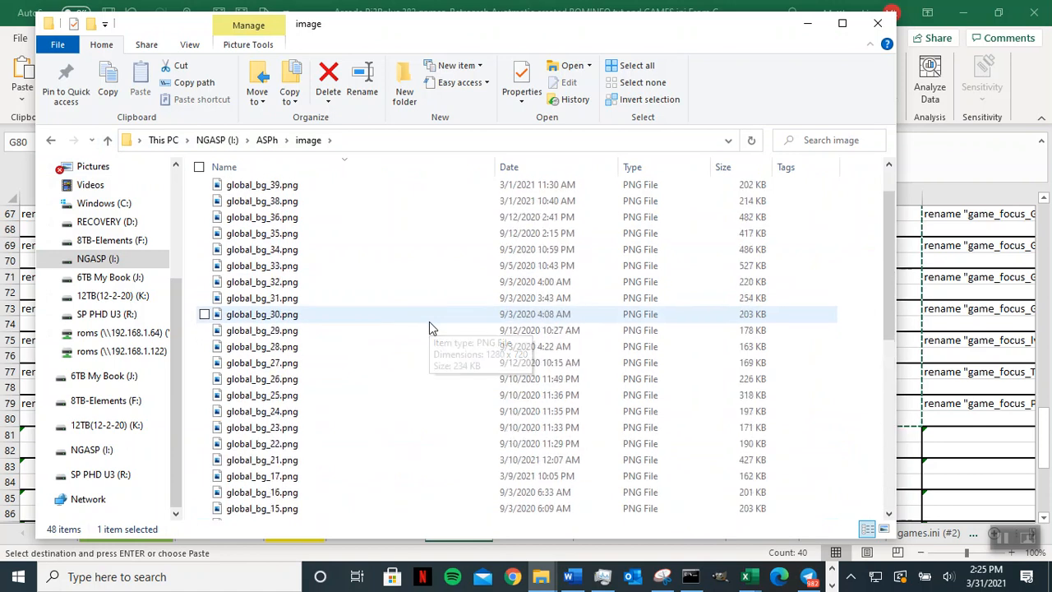
pyautogui.scroll(1, 429, 327)
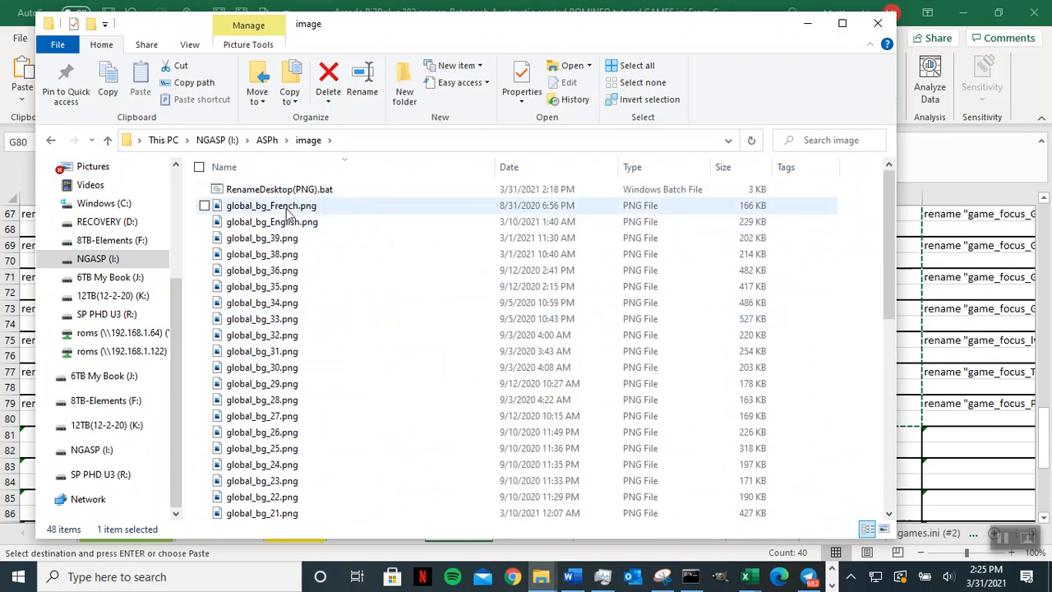
pyautogui.rightClick(436, 277)
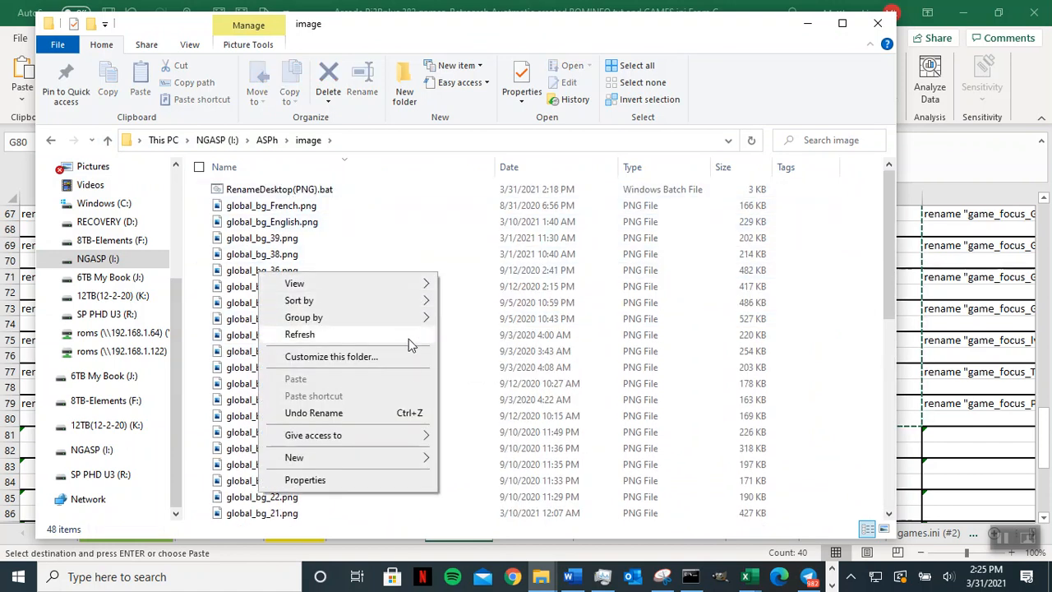
pyautogui.moveTo(387, 458)
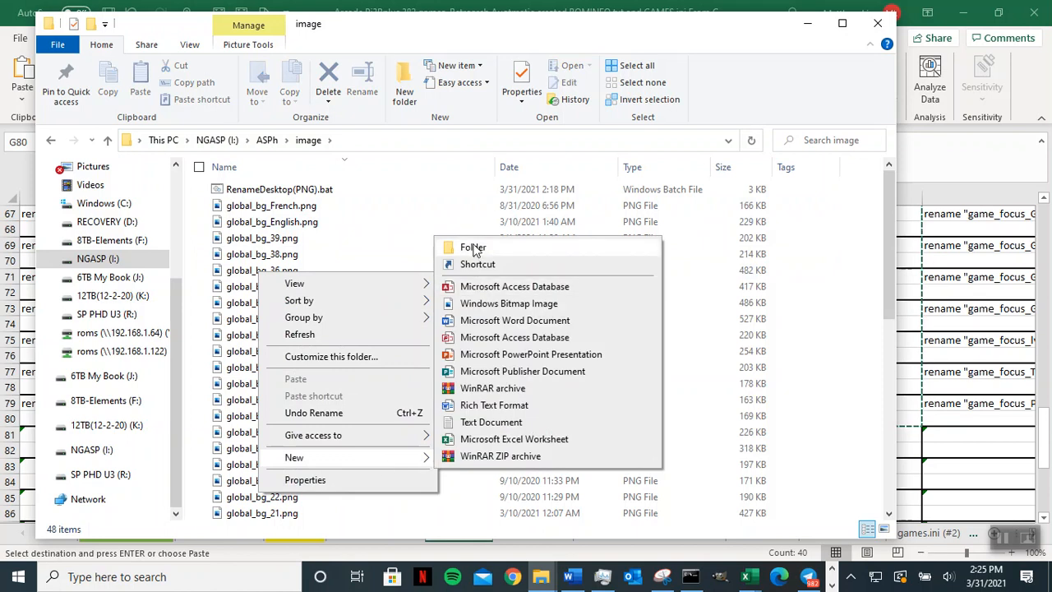
pyautogui.click(479, 422)
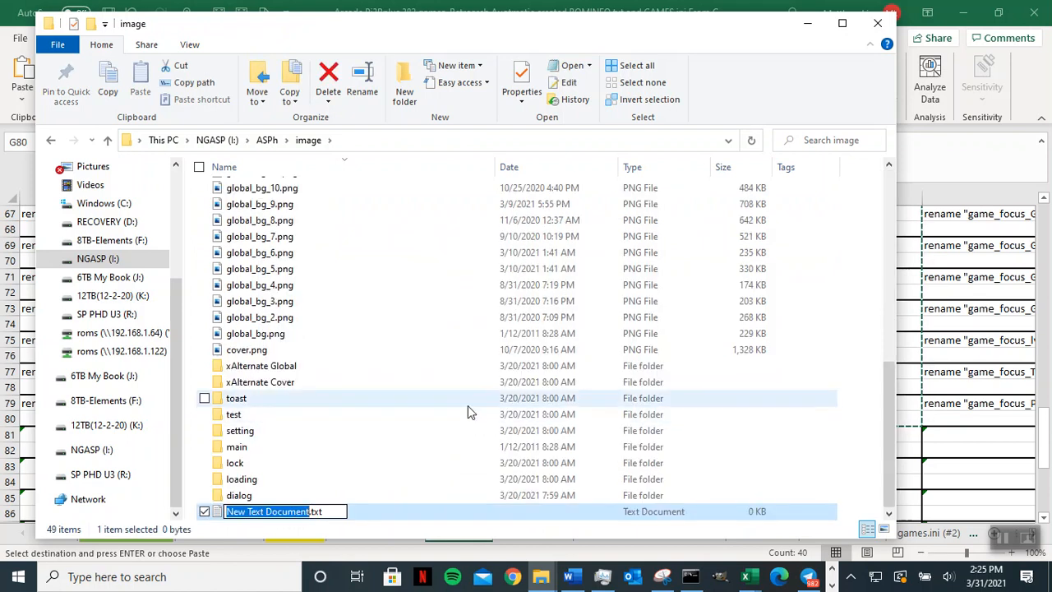
# - Rename the new text document as Ren(back).bat and accept the extension change
pyautogui.write('Ren')
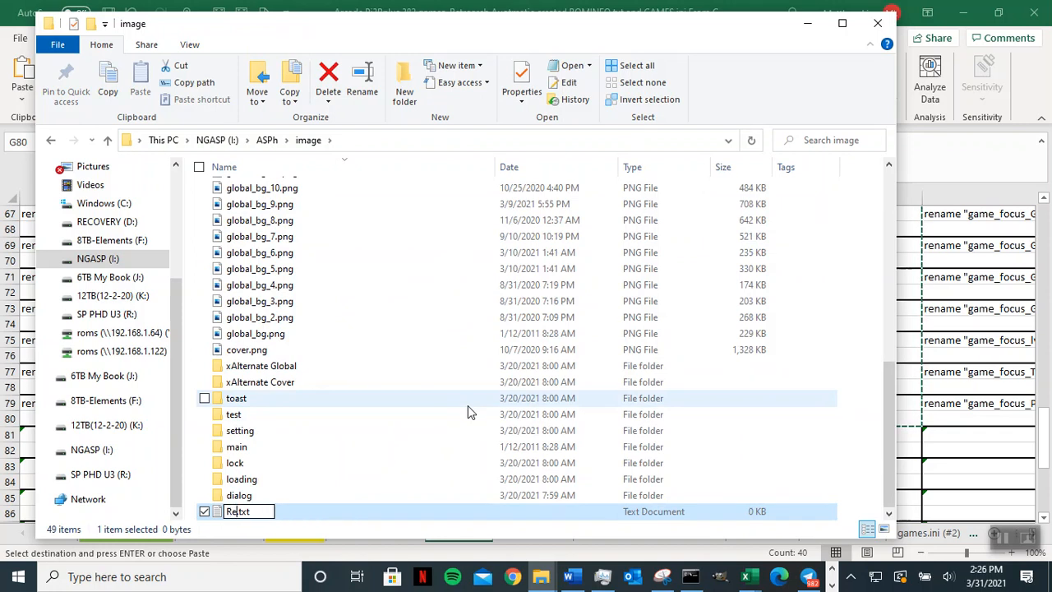
pyautogui.write('(back')
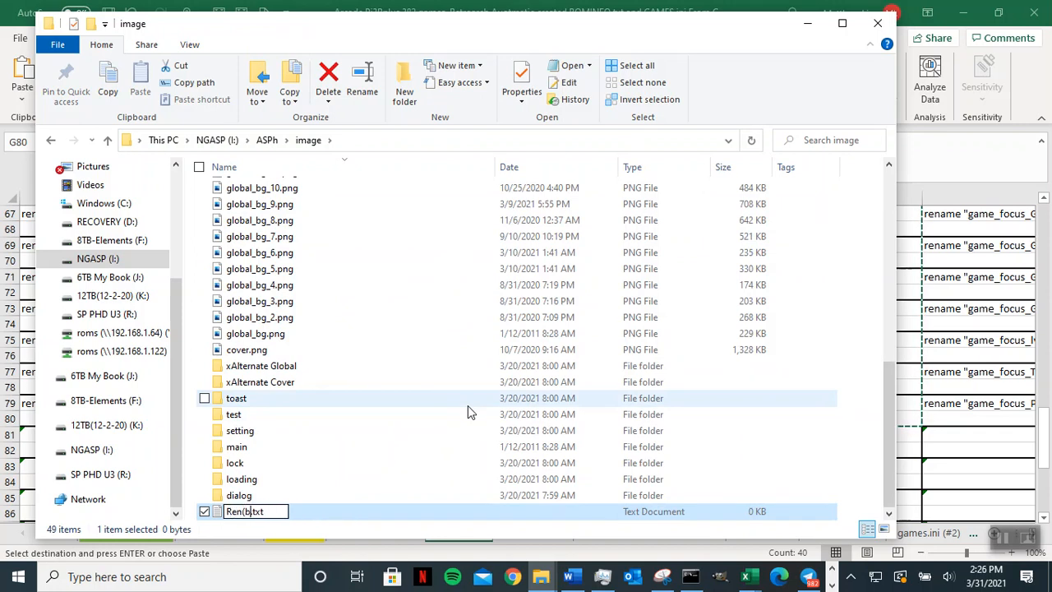
pyautogui.write(')')
pyautogui.press('BackSpace')
pyautogui.press('BackSpace')
pyautogui.press('BackSpace')
pyautogui.write('bat')
pyautogui.press('Return')
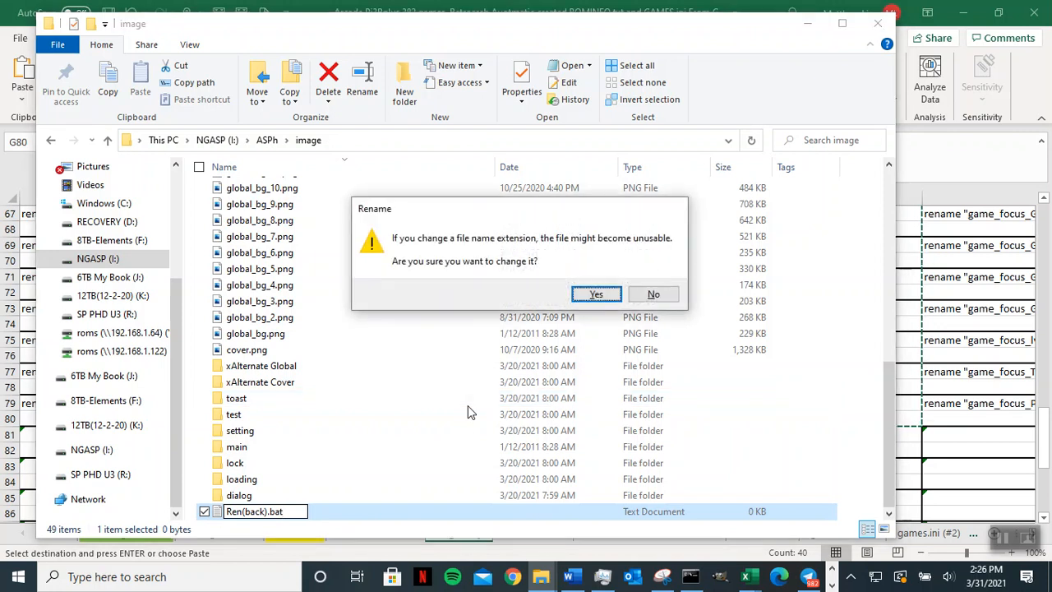
pyautogui.press('Return')
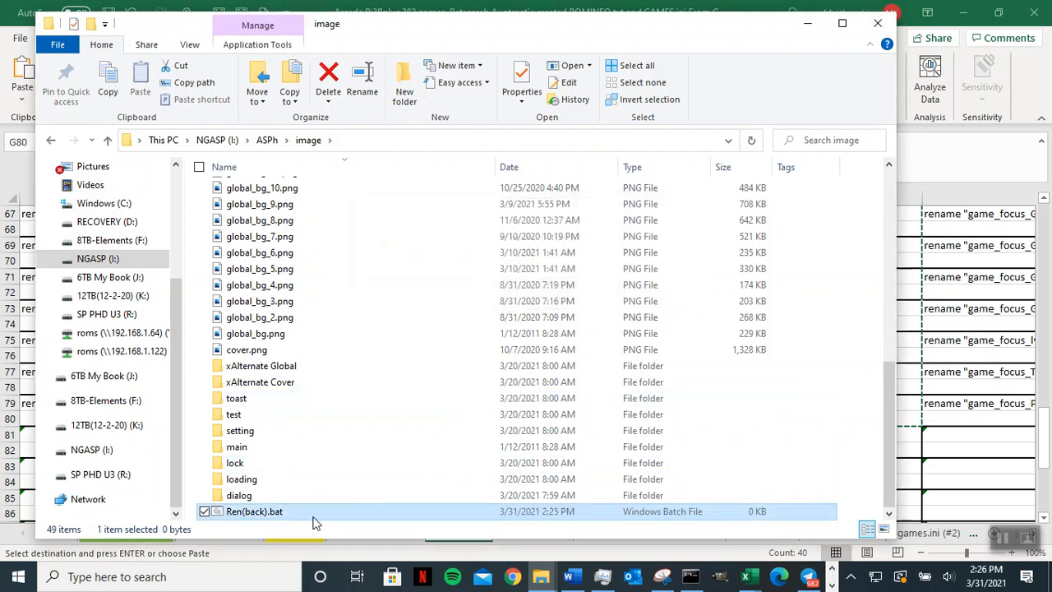
# - Open Ren(back).bat for editing in Notepad and paste the copied global_bg rename commands into it
pyautogui.rightClick(313, 518)
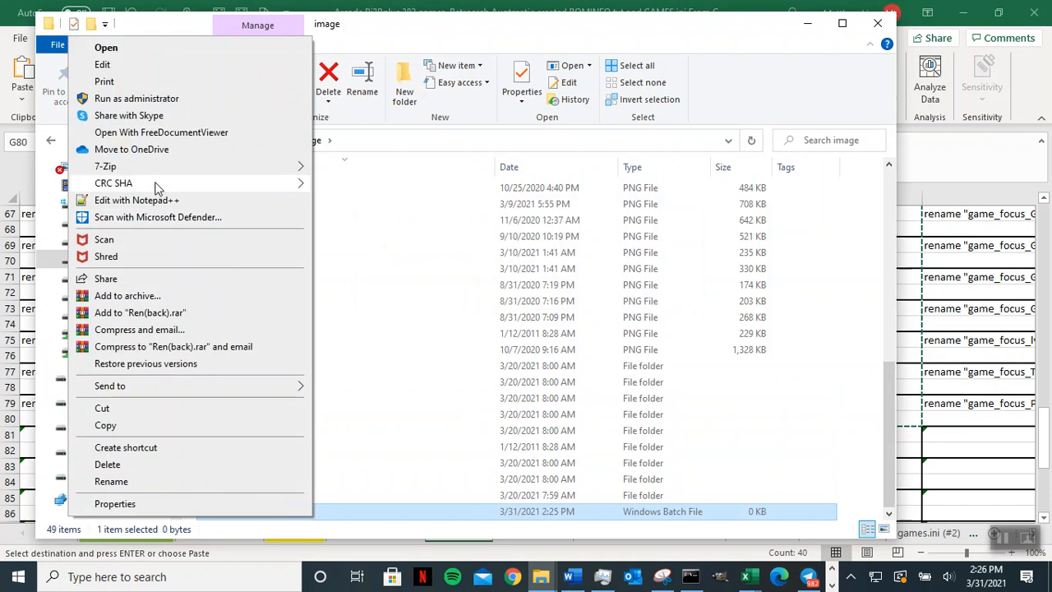
pyautogui.click(146, 69)
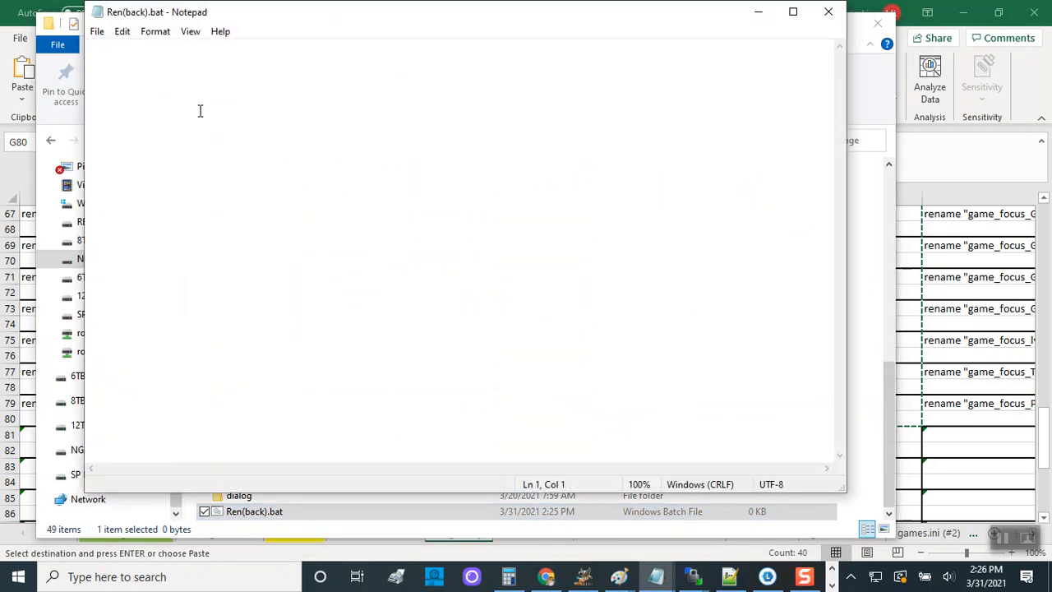
pyautogui.hotkey('ctrl', 'v')
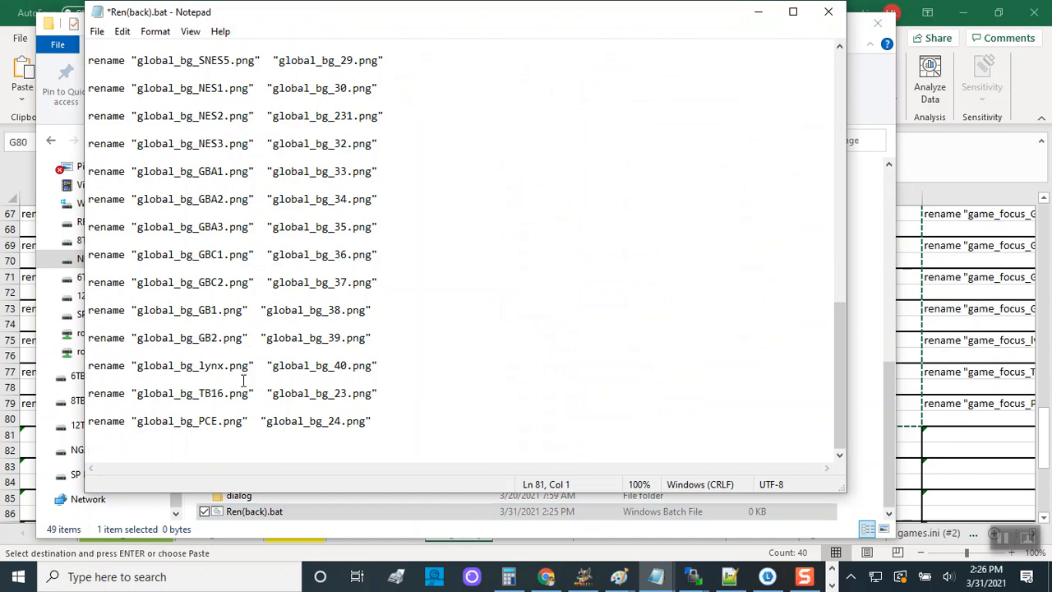
# - Highlight the TB16 and PCE rename commands at the end of the batch file
pyautogui.moveTo(382, 426); pyautogui.dragTo(88, 393)
pyautogui.click(88, 378)
pyautogui.moveTo(85, 393); pyautogui.dragTo(393, 422)
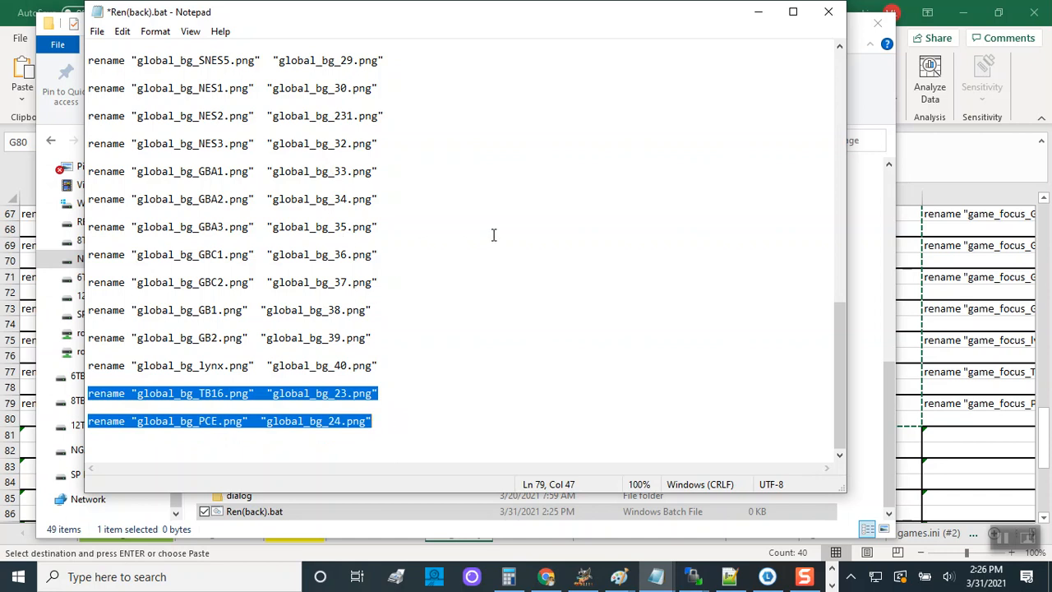
# - Insert a pause command on the blank line after the French rename command
pyautogui.scroll(16, 493, 235)
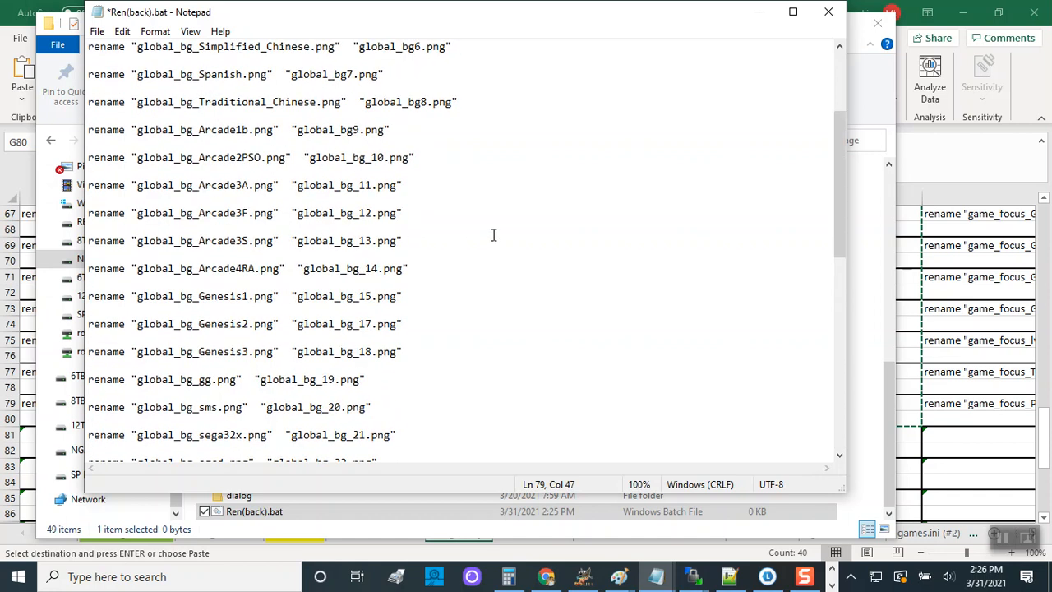
pyautogui.scroll(2, 493, 235)
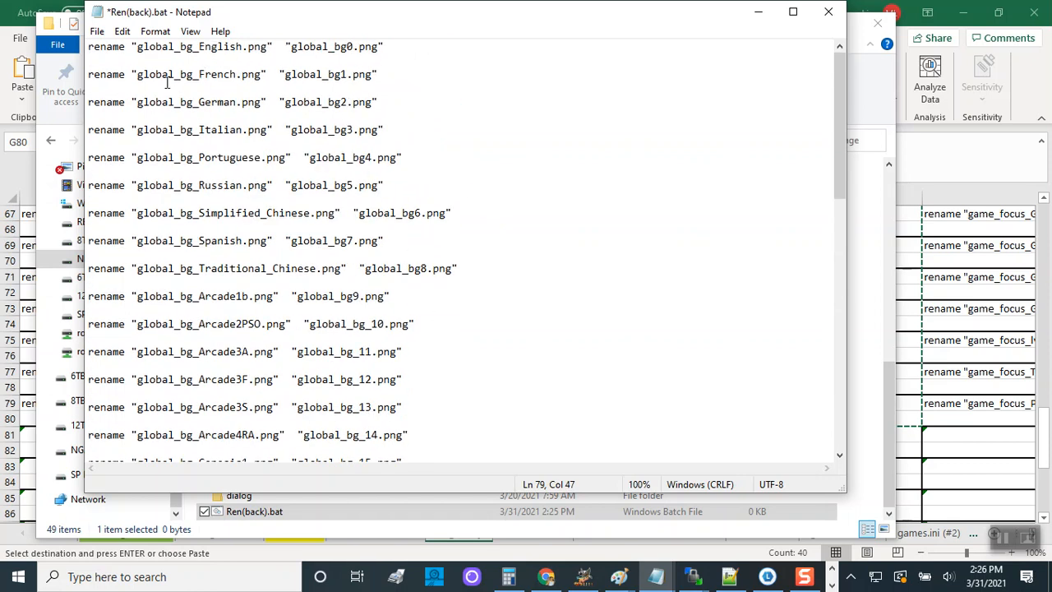
pyautogui.click(198, 92)
pyautogui.write('pause')
# - Review the pasted rename commands through the lynx line, narrow the Notepad window, and return to the beginning of the batch file
pyautogui.scroll(-2, 443, 377)
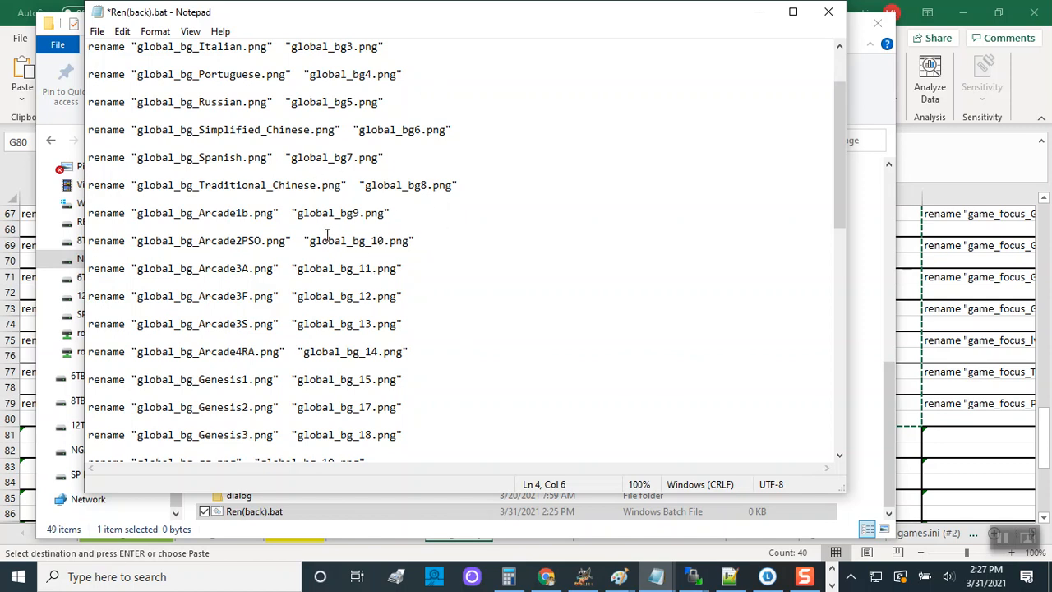
pyautogui.scroll(-8, 465, 368)
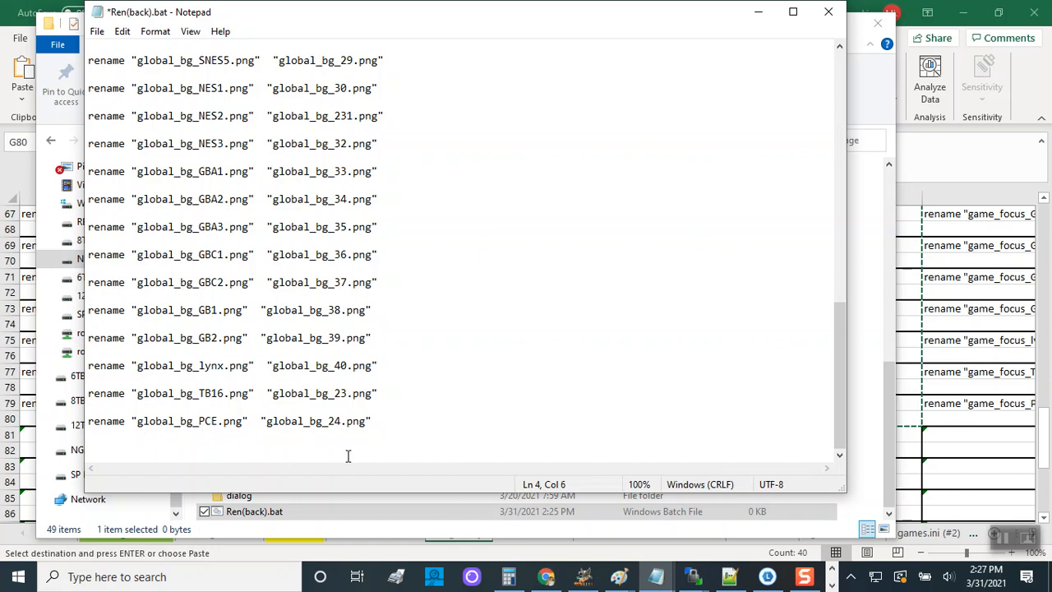
pyautogui.moveTo(388, 367); pyautogui.dragTo(86, 353)
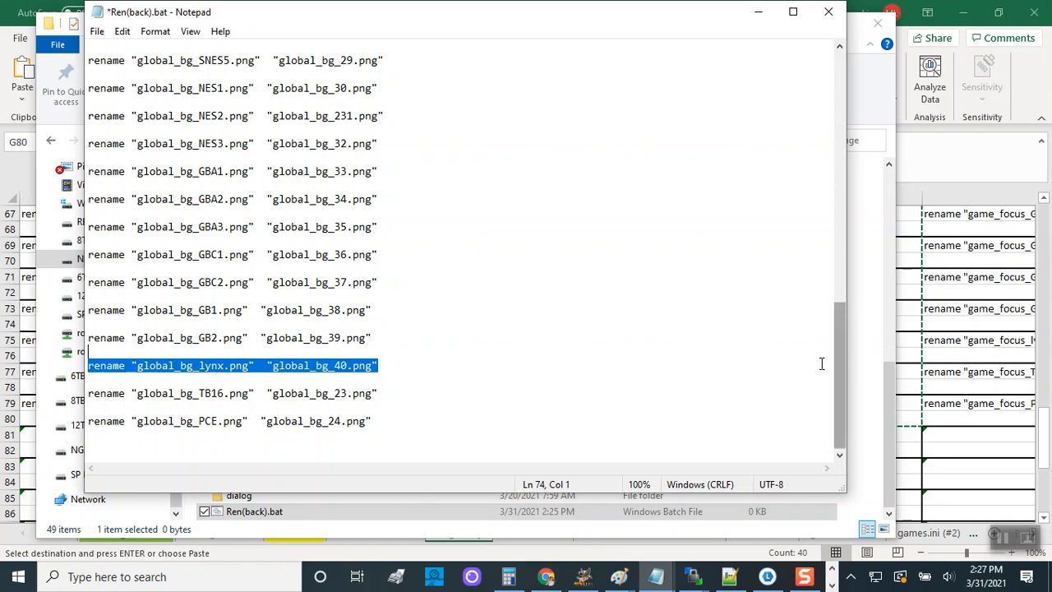
pyautogui.moveTo(846, 368); pyautogui.dragTo(796, 328)
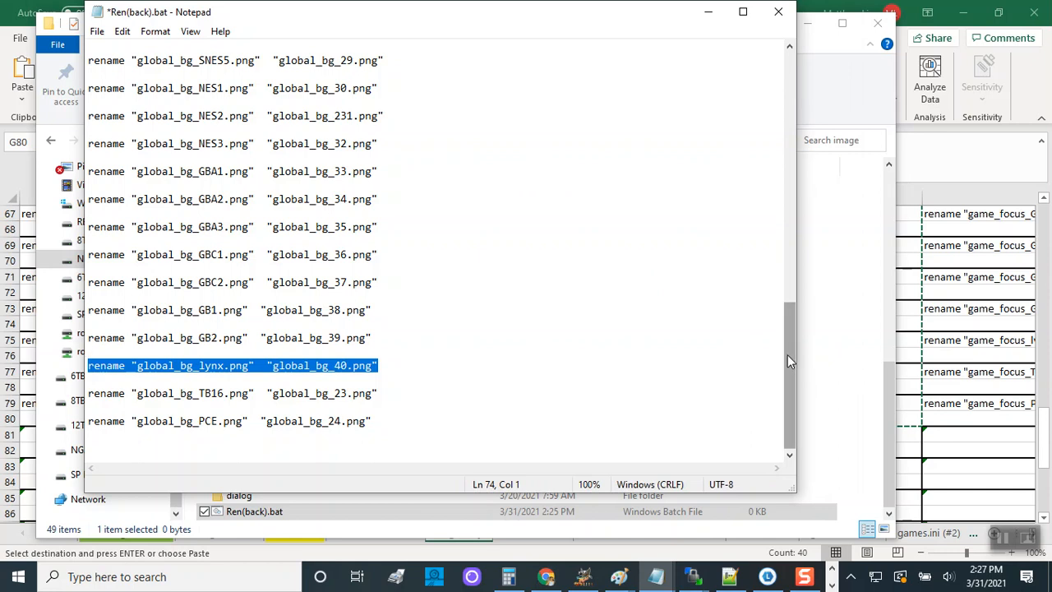
pyautogui.moveTo(787, 355); pyautogui.dragTo(787, 104)
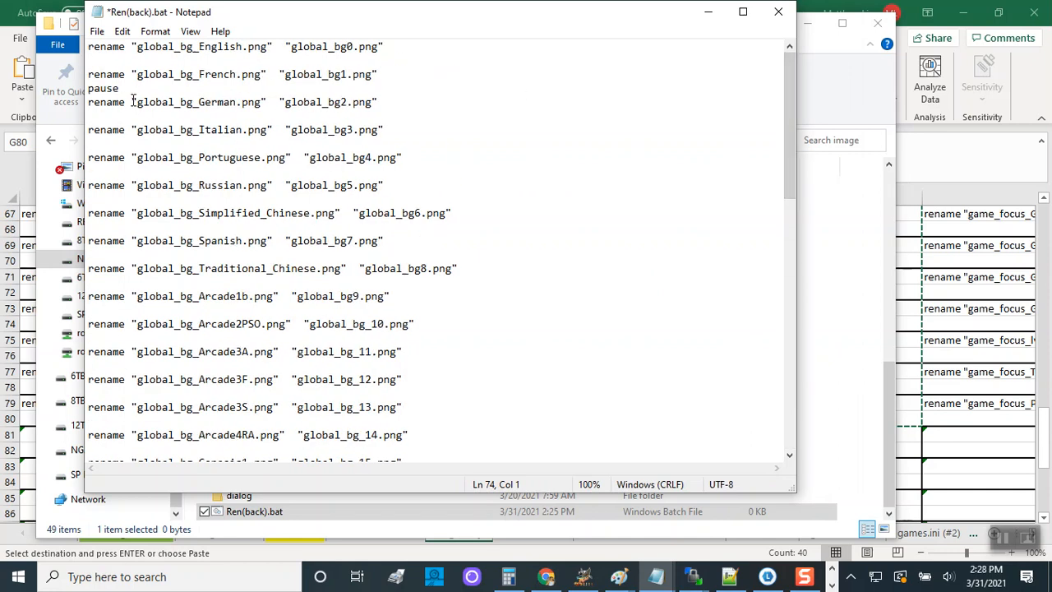
# - Save Ren(back).bat and close Notepad
pyautogui.click(97, 31)
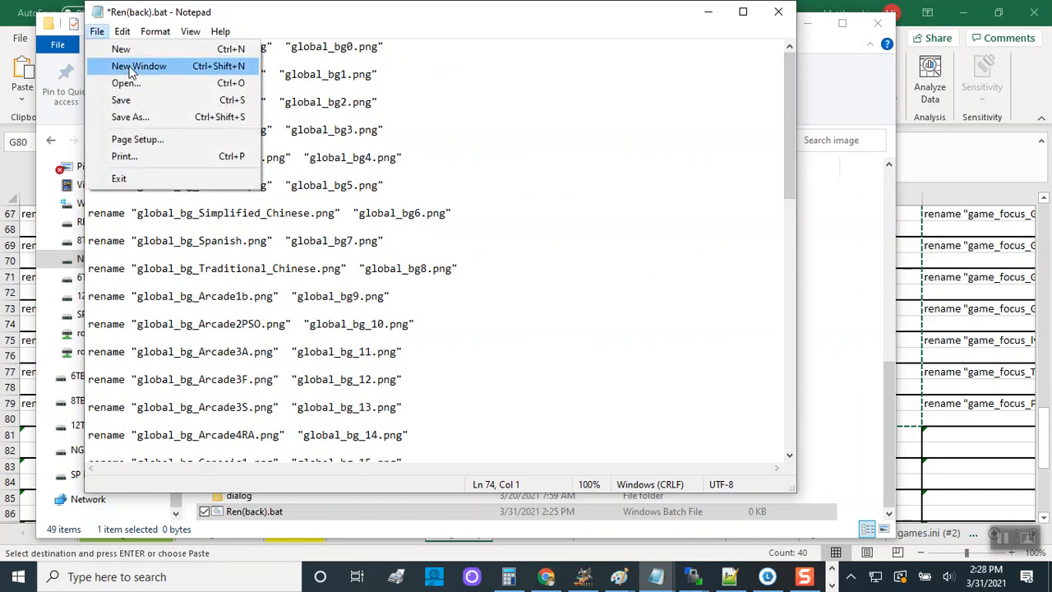
pyautogui.click(169, 101)
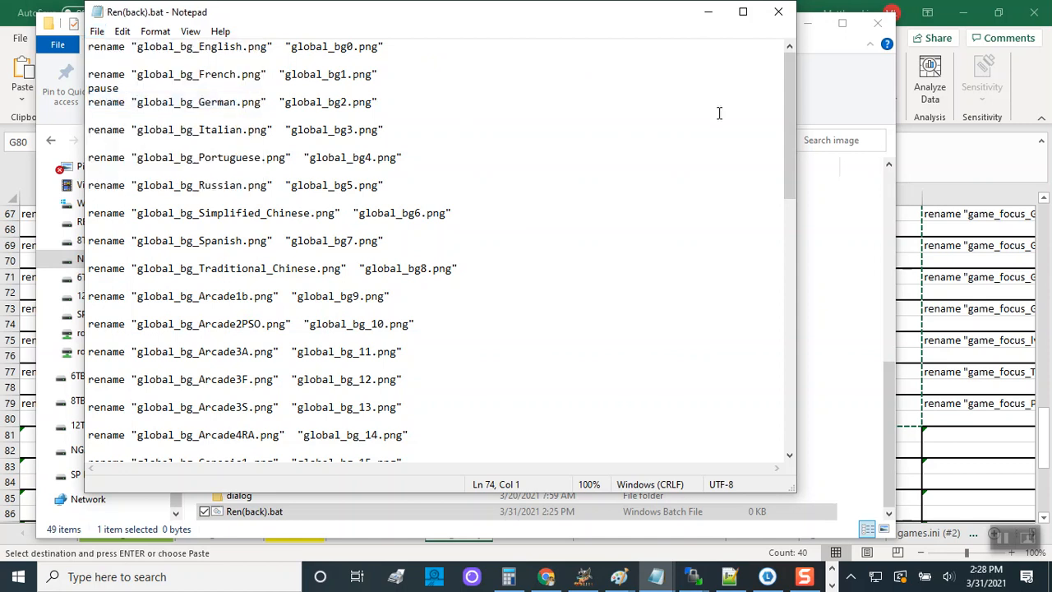
pyautogui.click(778, 11)
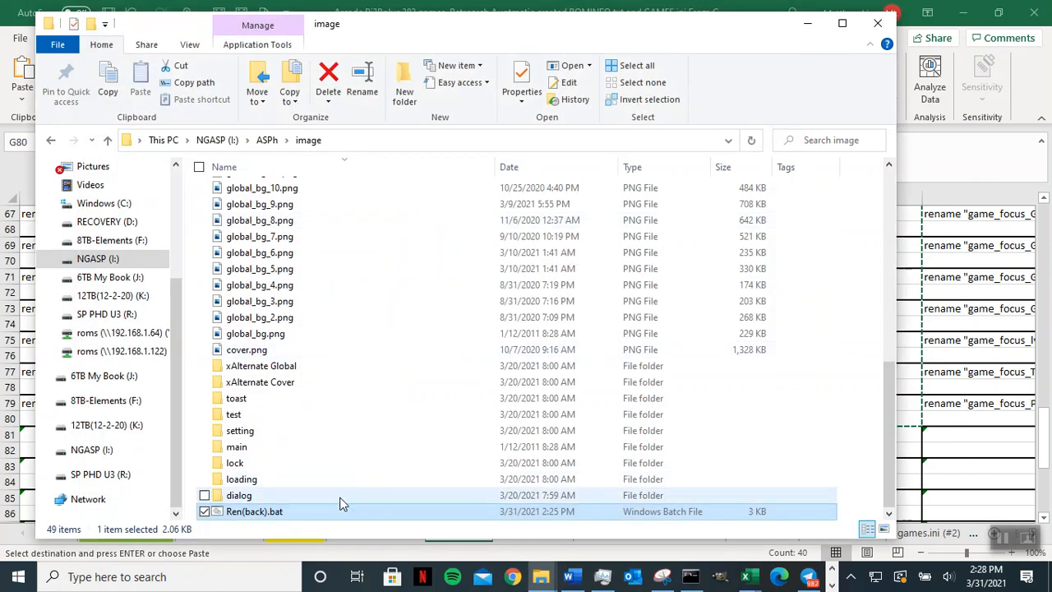
# - Run Ren(back).bat from the image folder and close its console window at the pause
pyautogui.scroll(4, 439, 425)
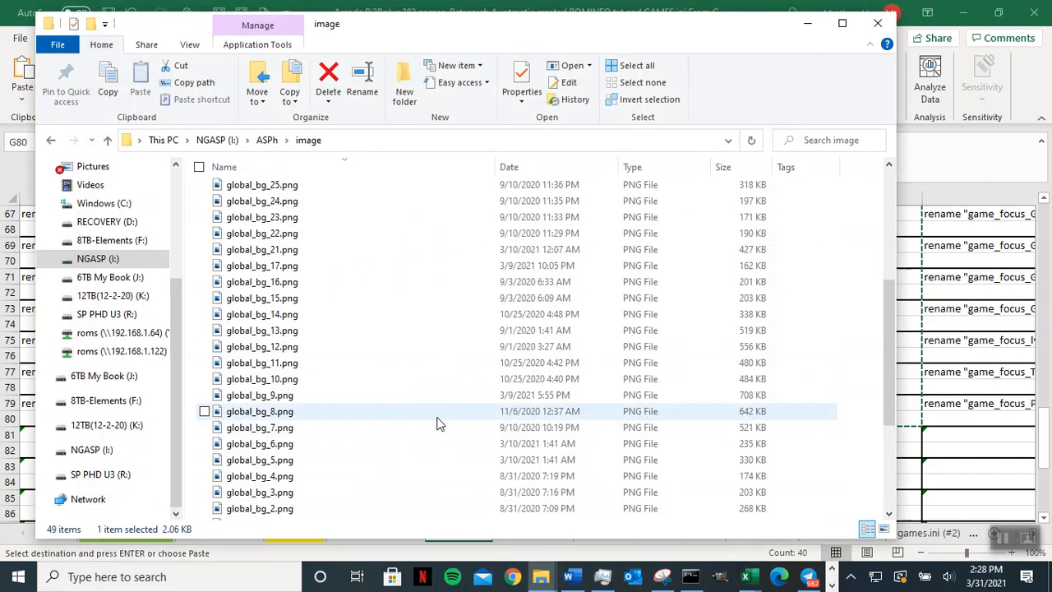
pyautogui.scroll(5, 439, 424)
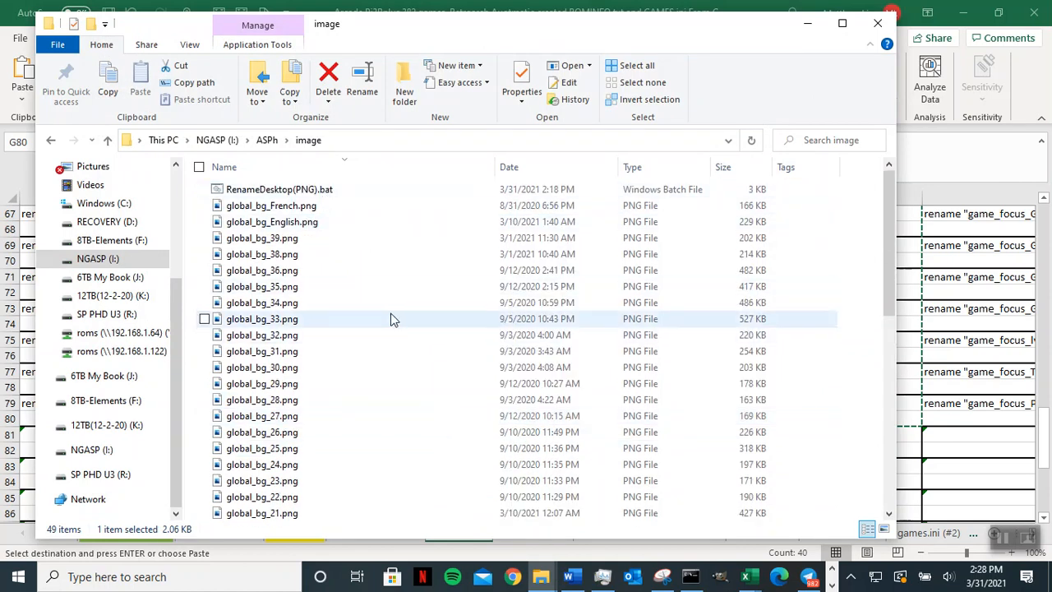
pyautogui.scroll(-2, 391, 319)
pyautogui.scroll(-7, 391, 319)
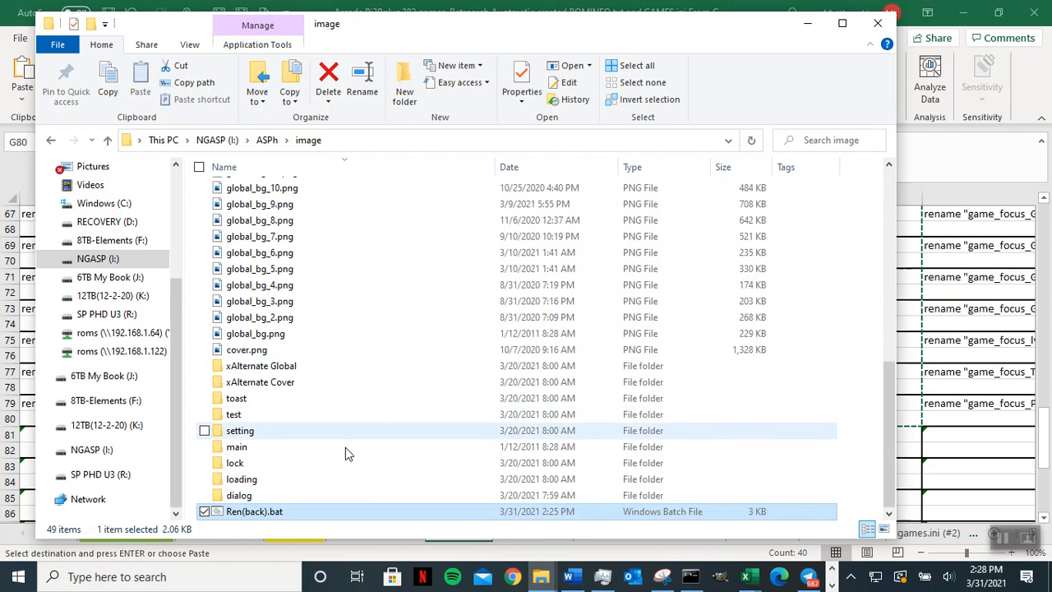
pyautogui.doubleClick(275, 513)
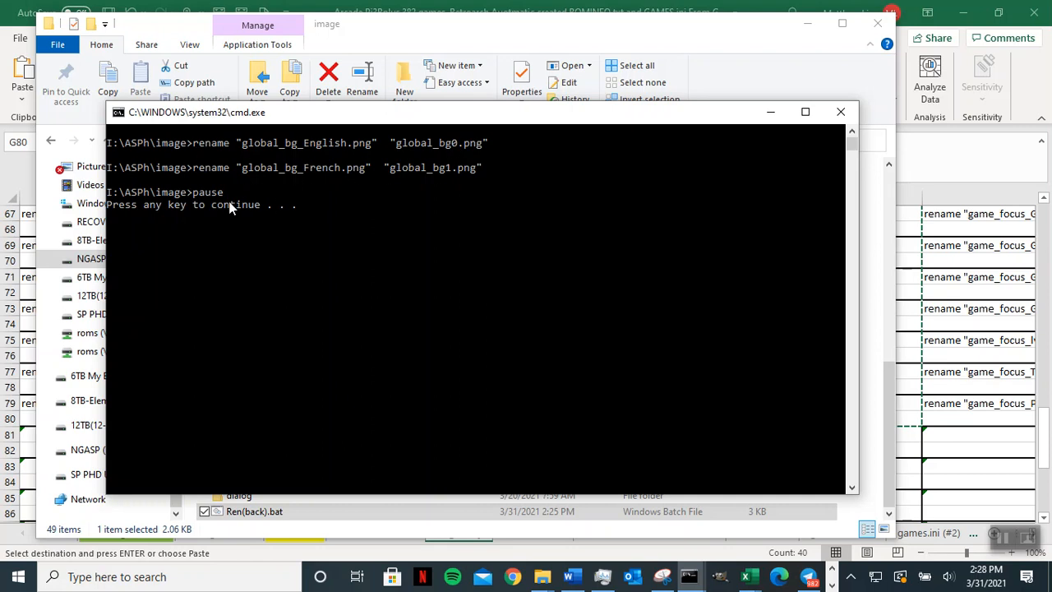
pyautogui.click(839, 115)
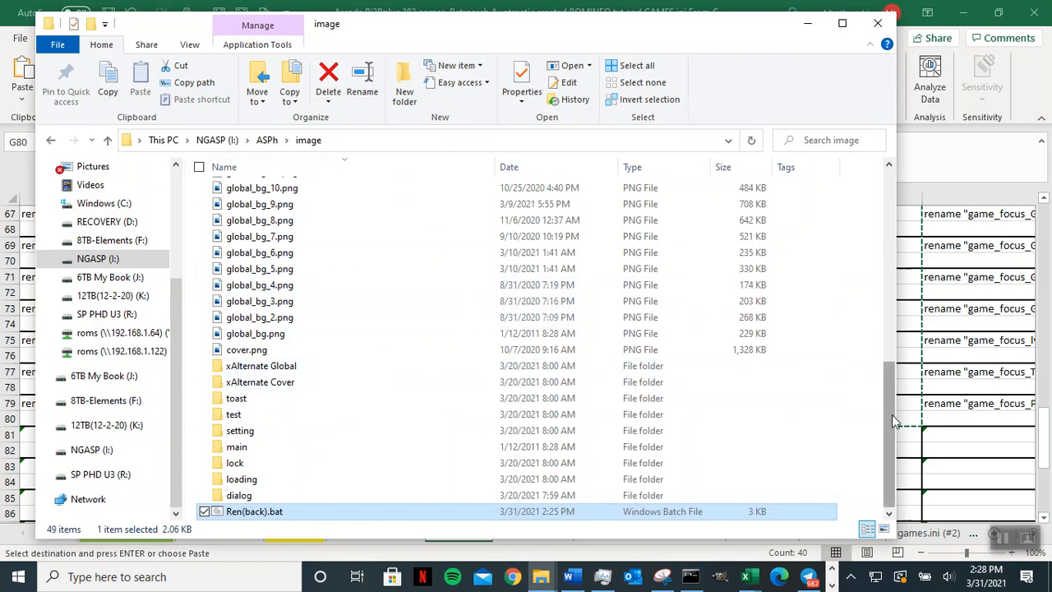
# - Check the renamed English and French background images in the image folder, then switch back to the Excel workbook
pyautogui.moveTo(888, 470); pyautogui.dragTo(880, 186)
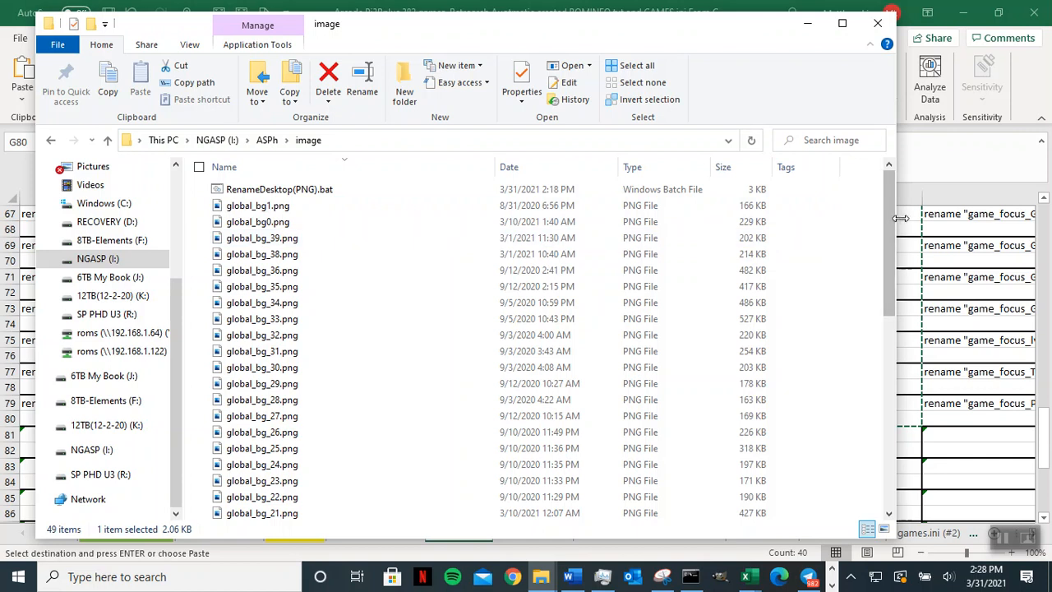
pyautogui.moveTo(900, 217); pyautogui.dragTo(481, 235)
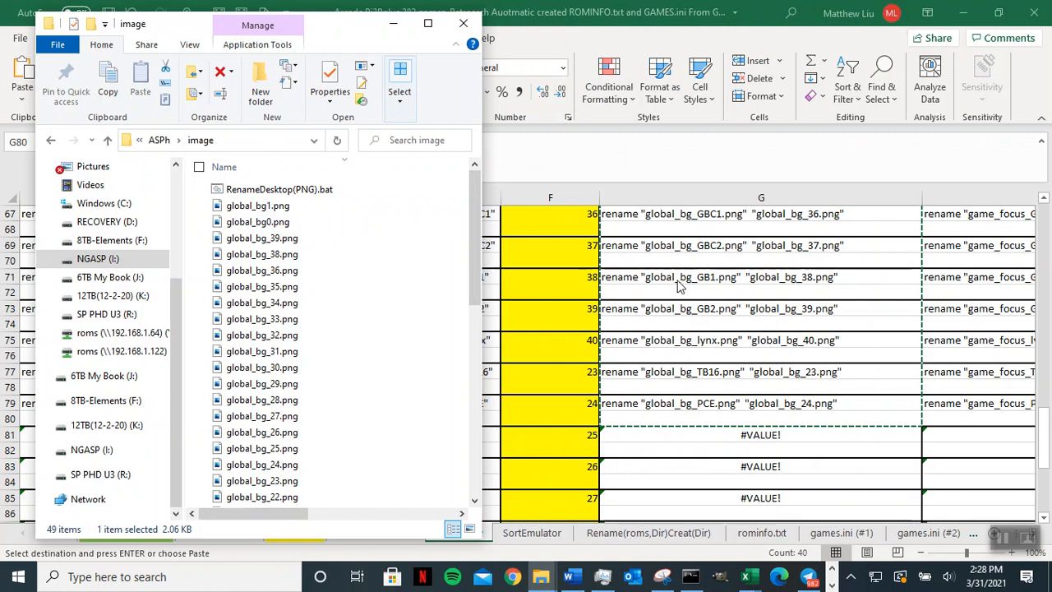
pyautogui.hotkey('alt', 'Tab')
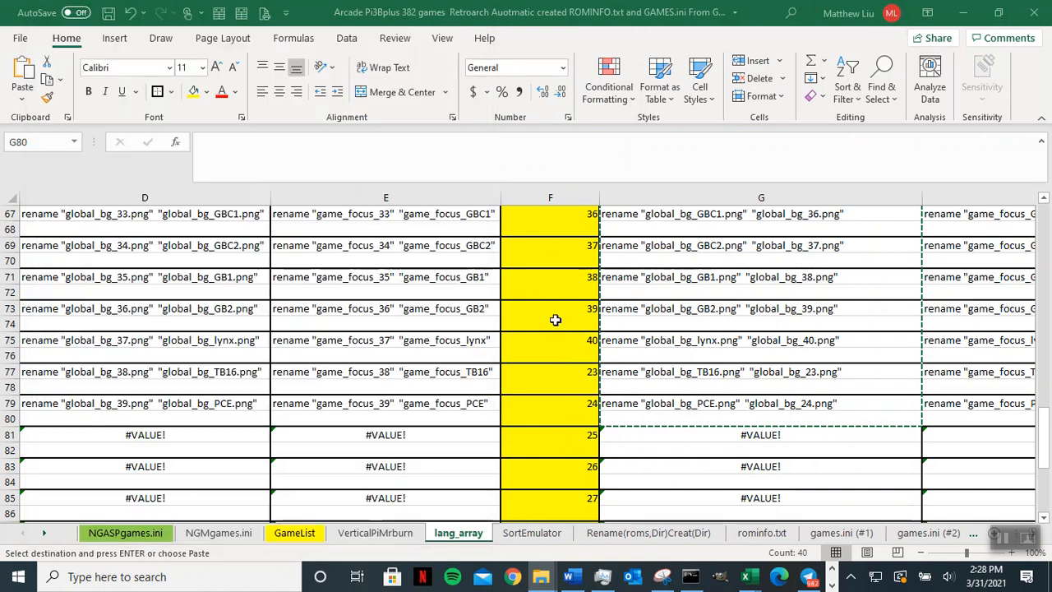
# - Examine the new numbers in column F from the TB16 entry in F77 down to F85
pyautogui.click(562, 372)
pyautogui.click(558, 402)
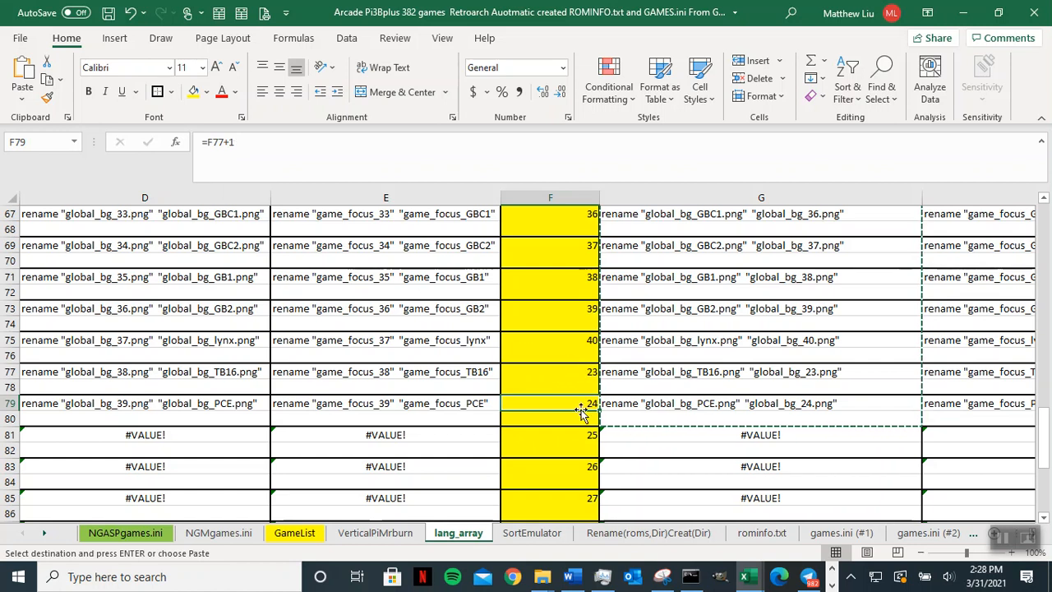
pyautogui.click(571, 377)
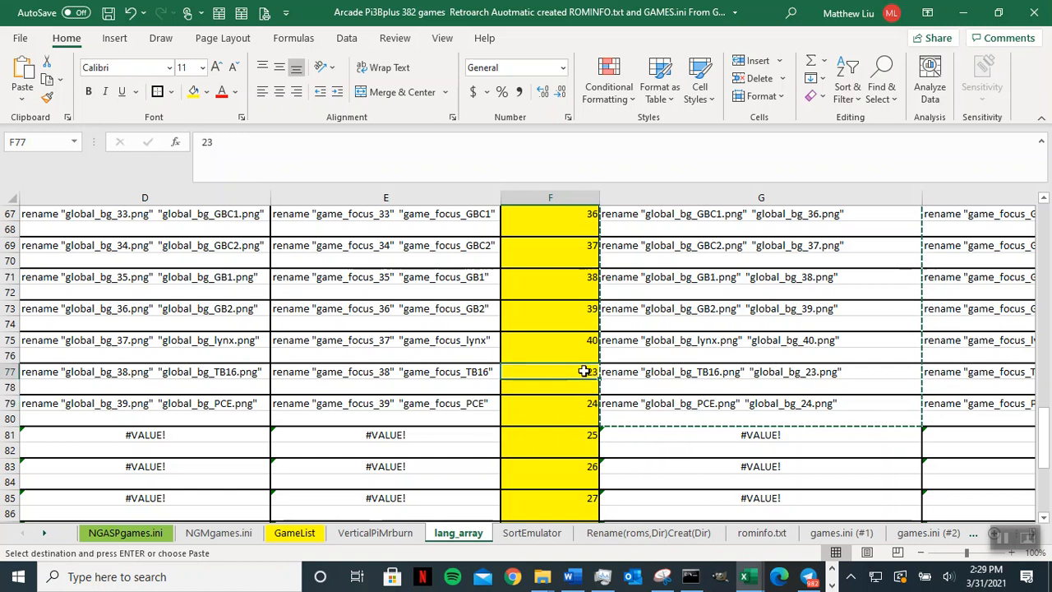
pyautogui.click(578, 411)
pyautogui.click(575, 439)
pyautogui.click(569, 470)
pyautogui.click(568, 497)
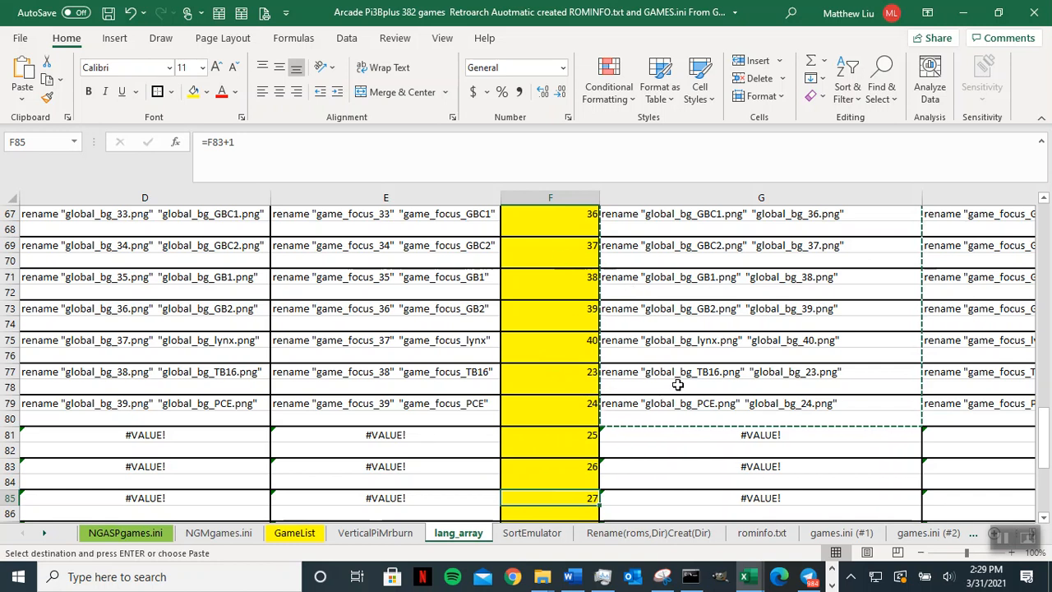
# - Review the renumbering commands in column G up to row 19, then switch to lang_array.ini in Notepad++
pyautogui.scroll(10, 665, 305)
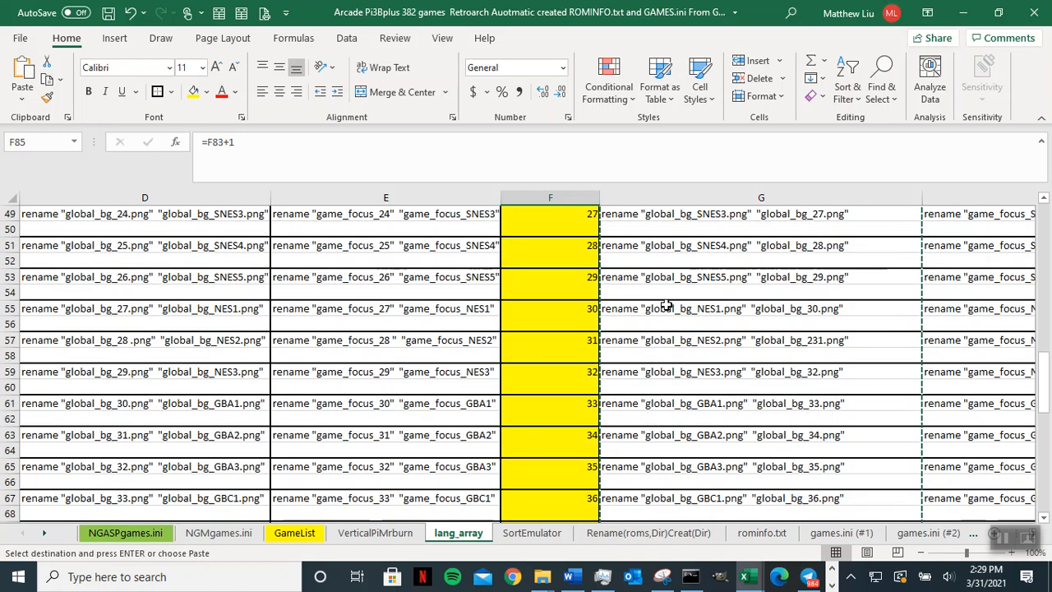
pyautogui.scroll(6, 666, 305)
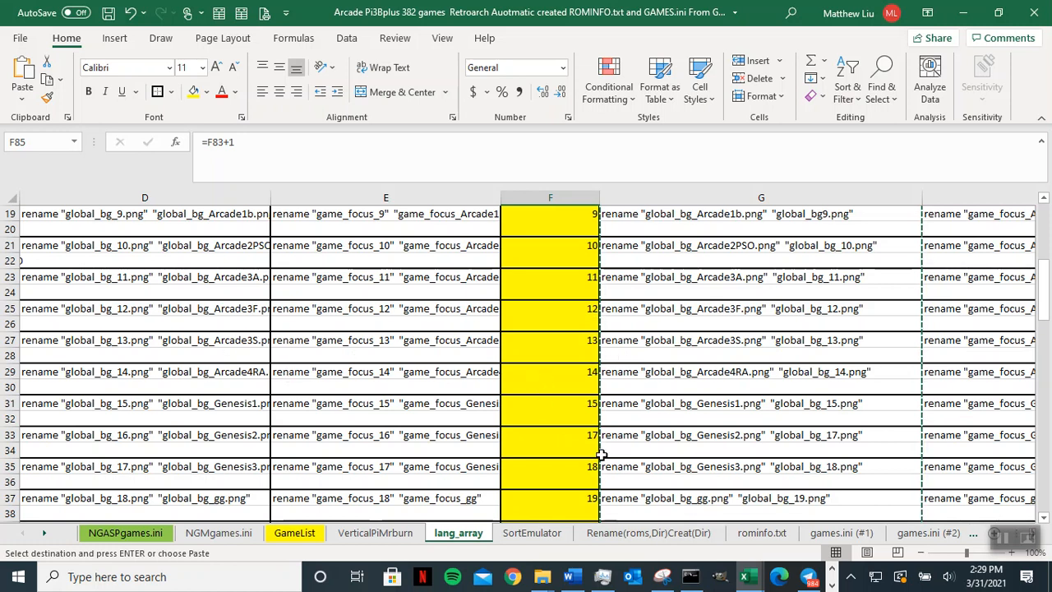
pyautogui.moveTo(603, 576)
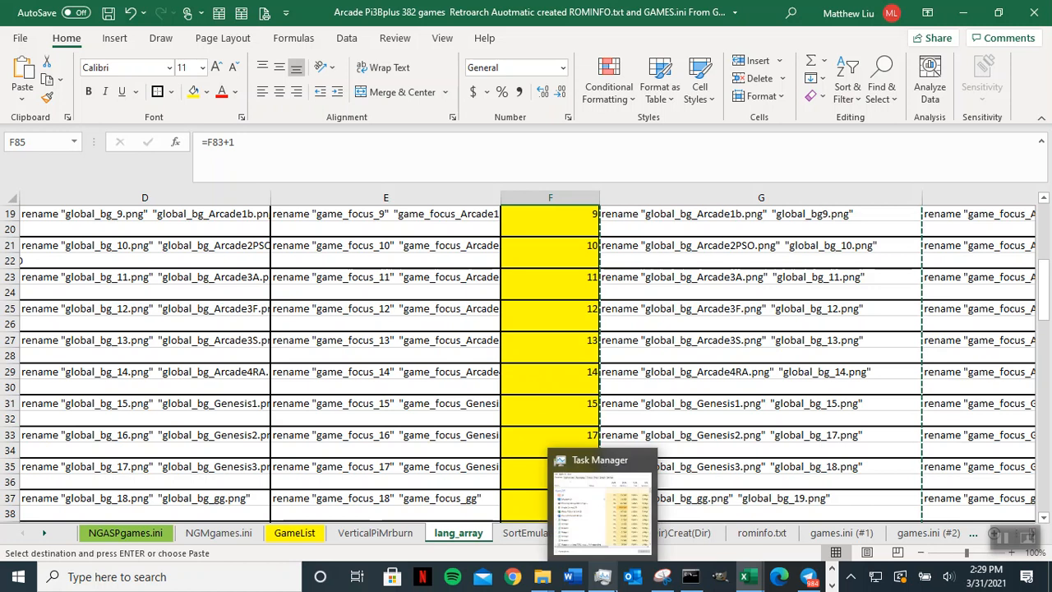
pyautogui.click(541, 576)
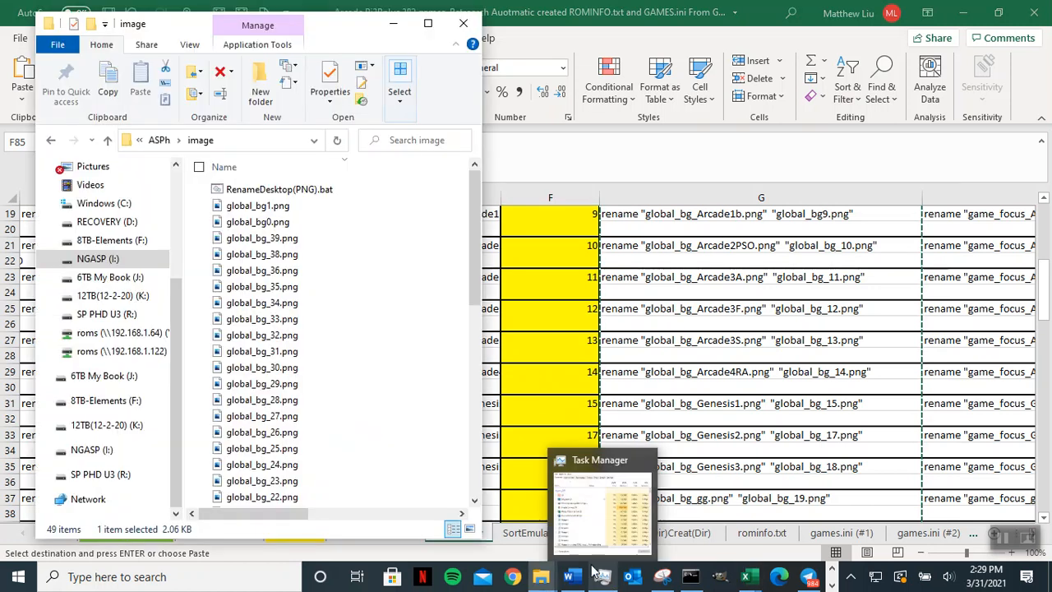
pyautogui.click(512, 453)
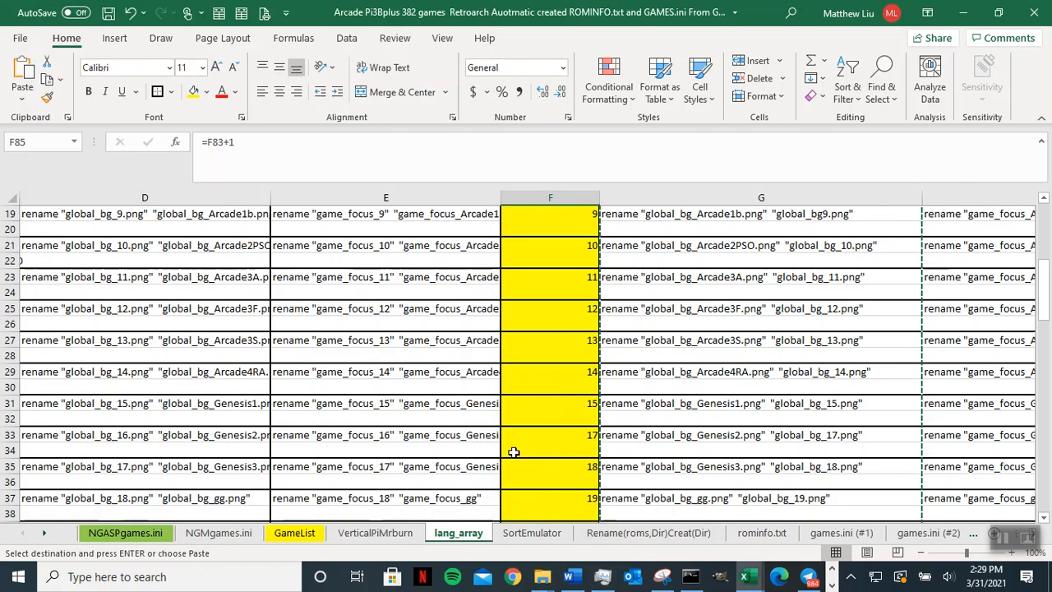
pyautogui.click(831, 584)
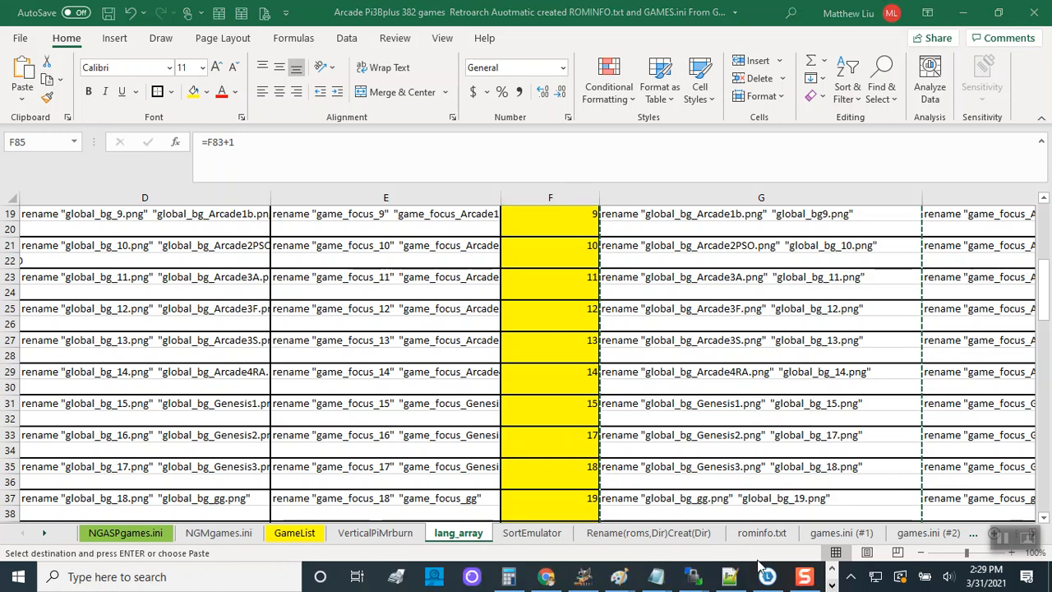
pyautogui.moveTo(732, 577)
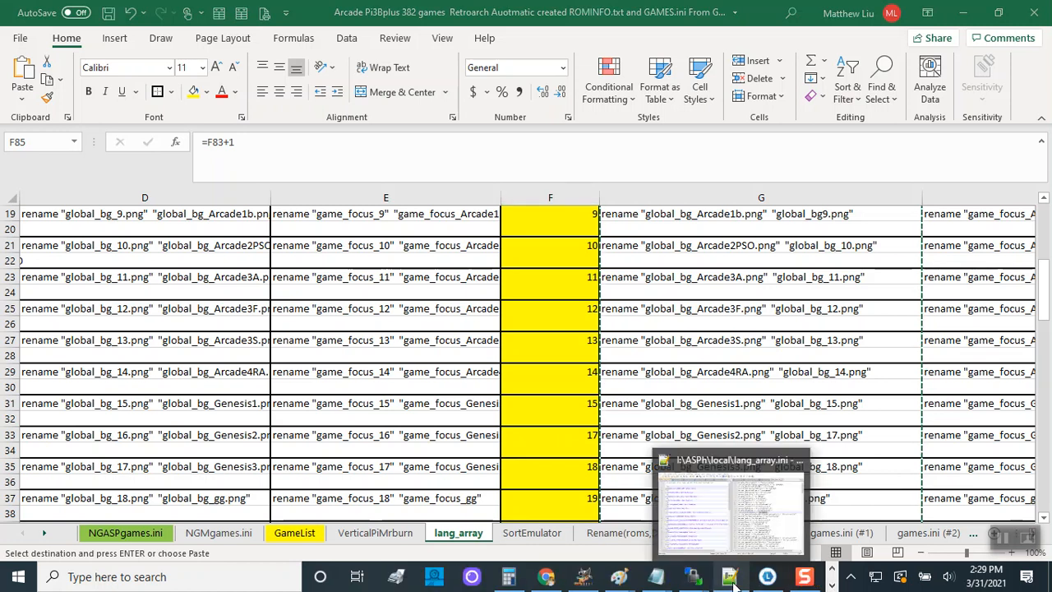
pyautogui.click(680, 524)
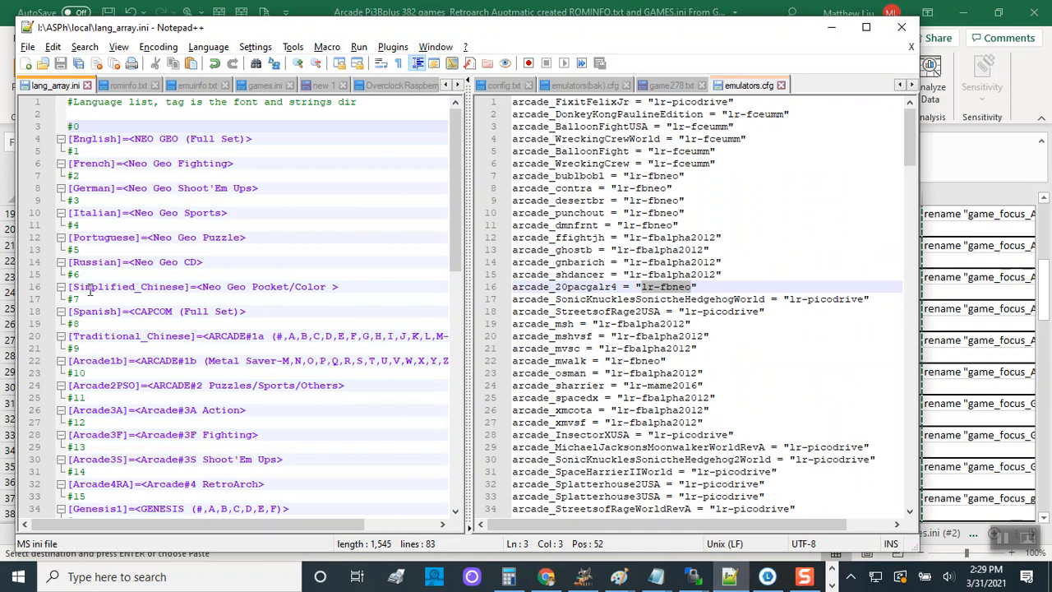
# - Examine the numbered entries in lang_array.ini, focusing on #21 through the SNES3 line, then return to the Excel workbook
pyautogui.scroll(-2, 127, 352)
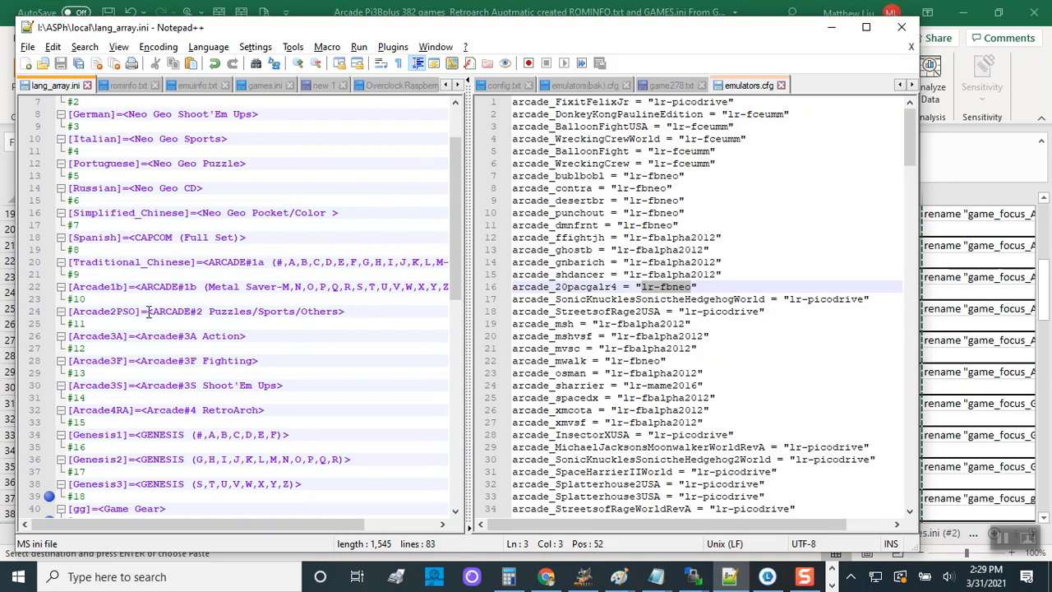
pyautogui.scroll(-4, 149, 311)
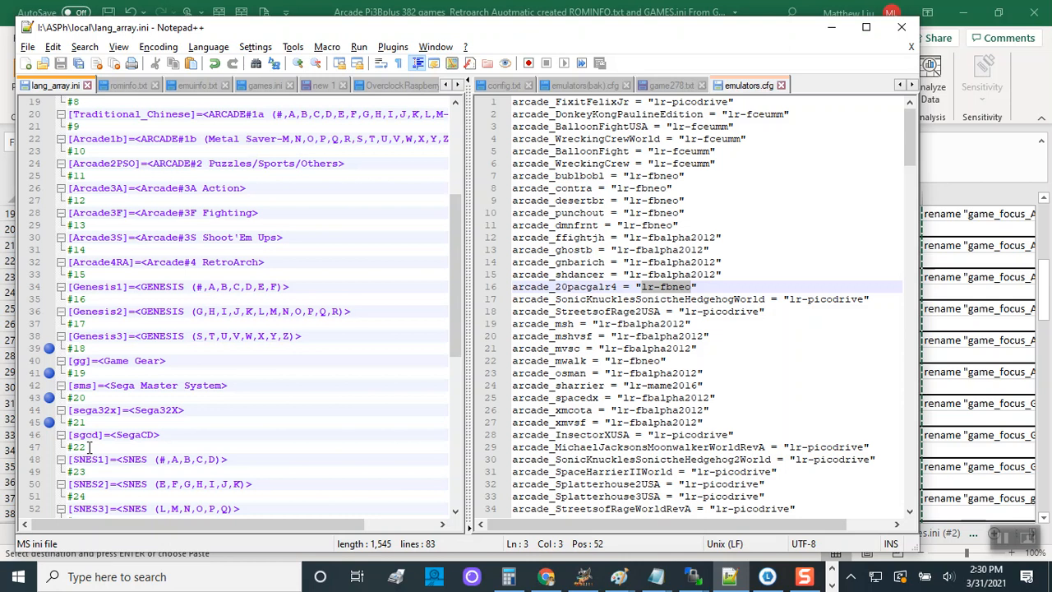
pyautogui.moveTo(89, 446); pyautogui.dragTo(69, 446)
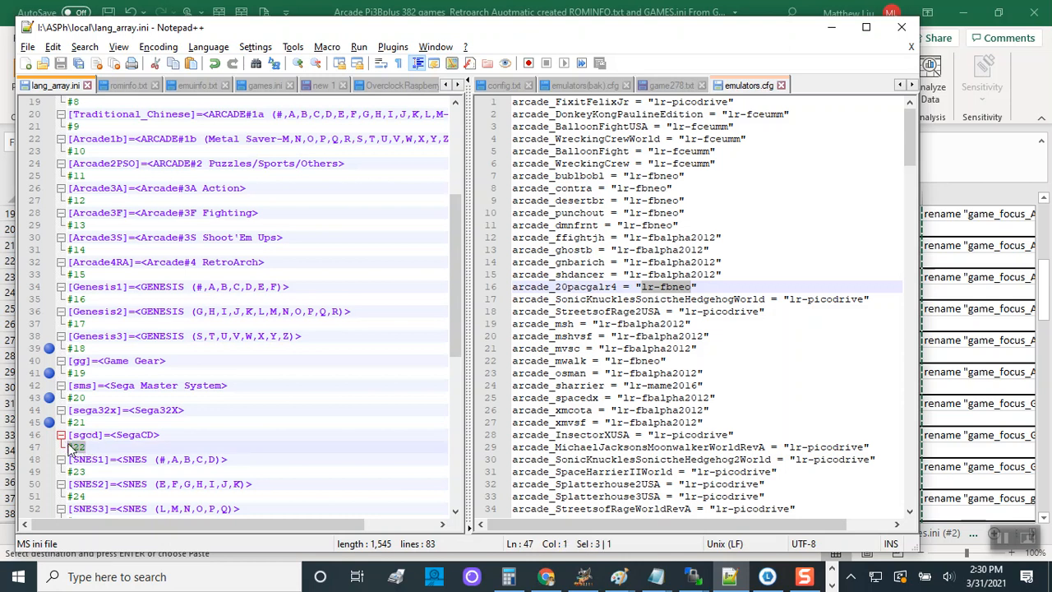
pyautogui.click(86, 422)
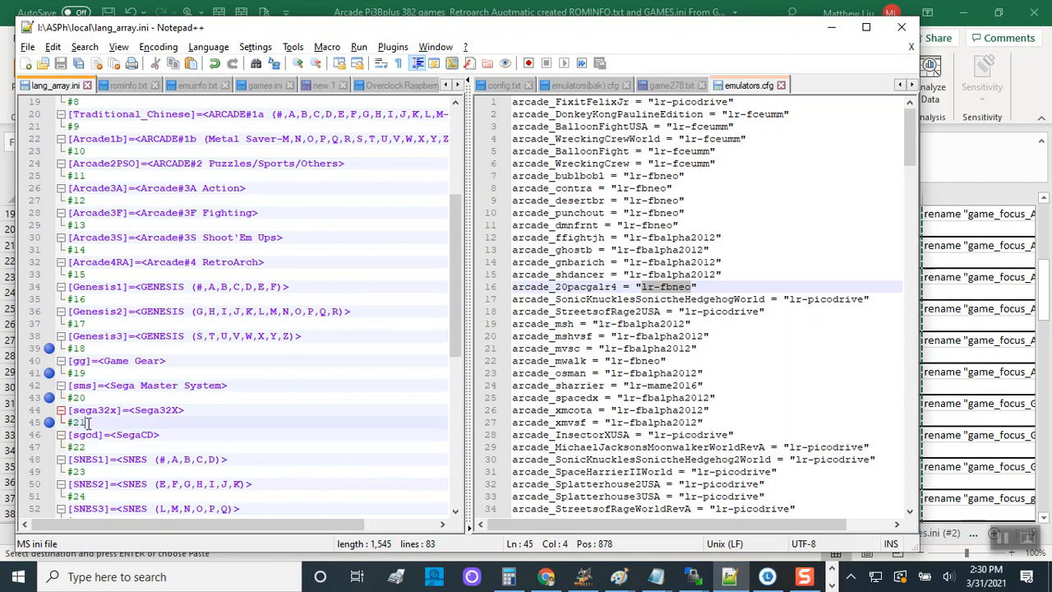
pyautogui.click(104, 446)
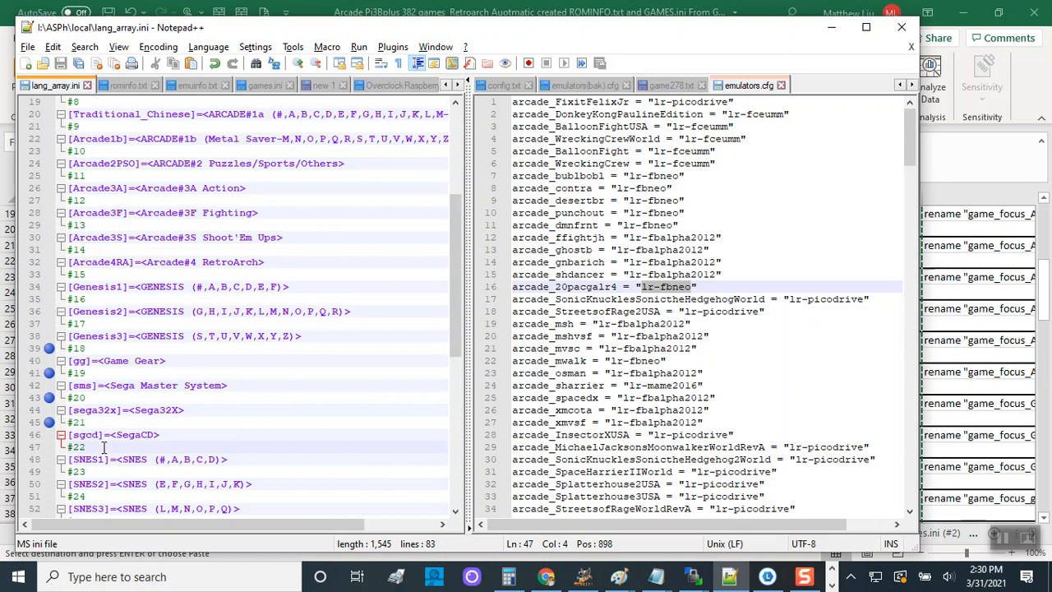
pyautogui.click(95, 471)
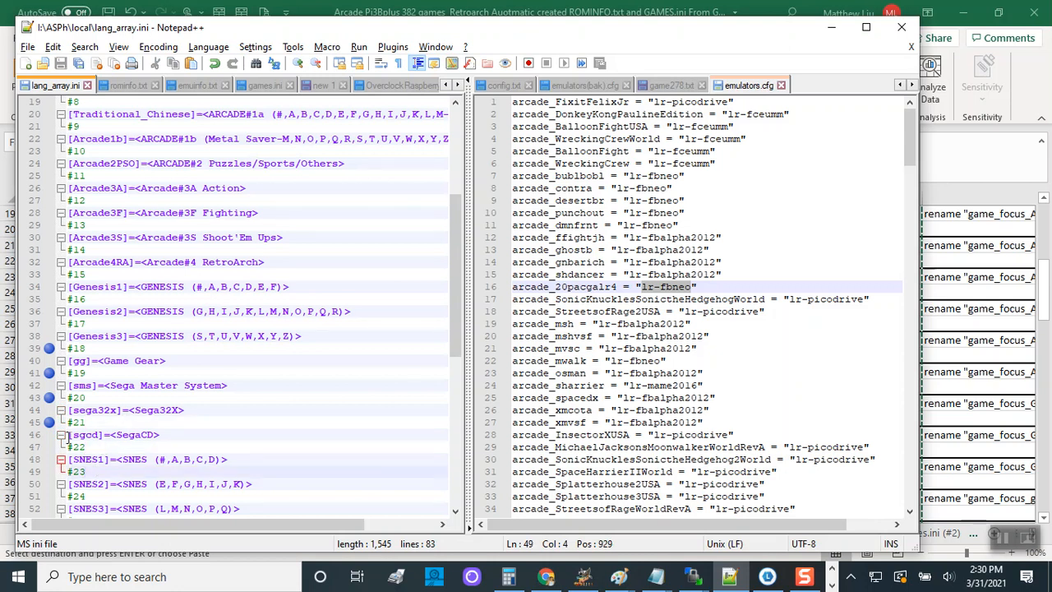
pyautogui.moveTo(71, 421); pyautogui.dragTo(224, 513)
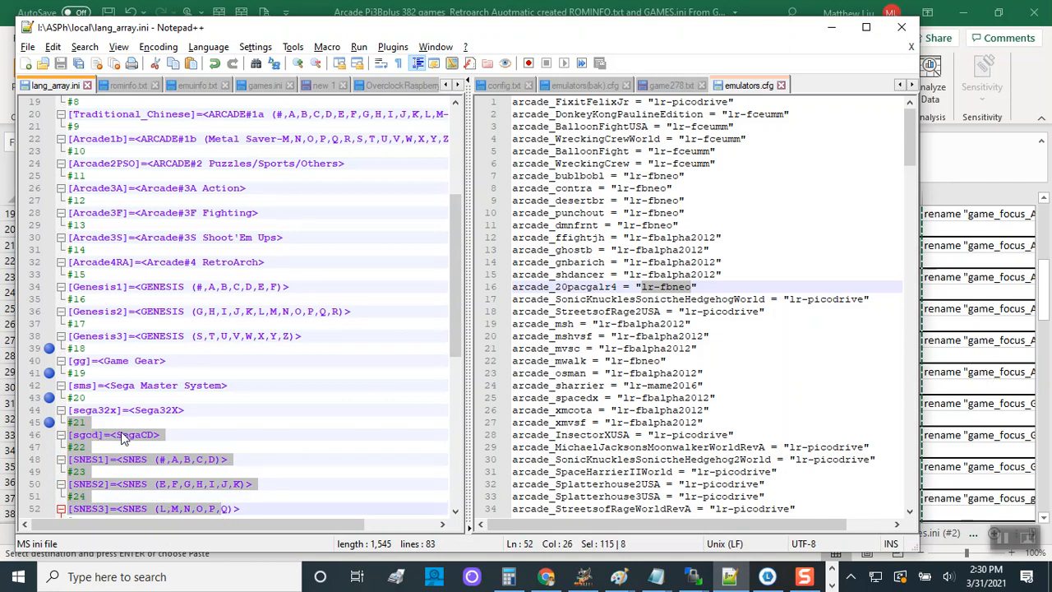
pyautogui.click(831, 29)
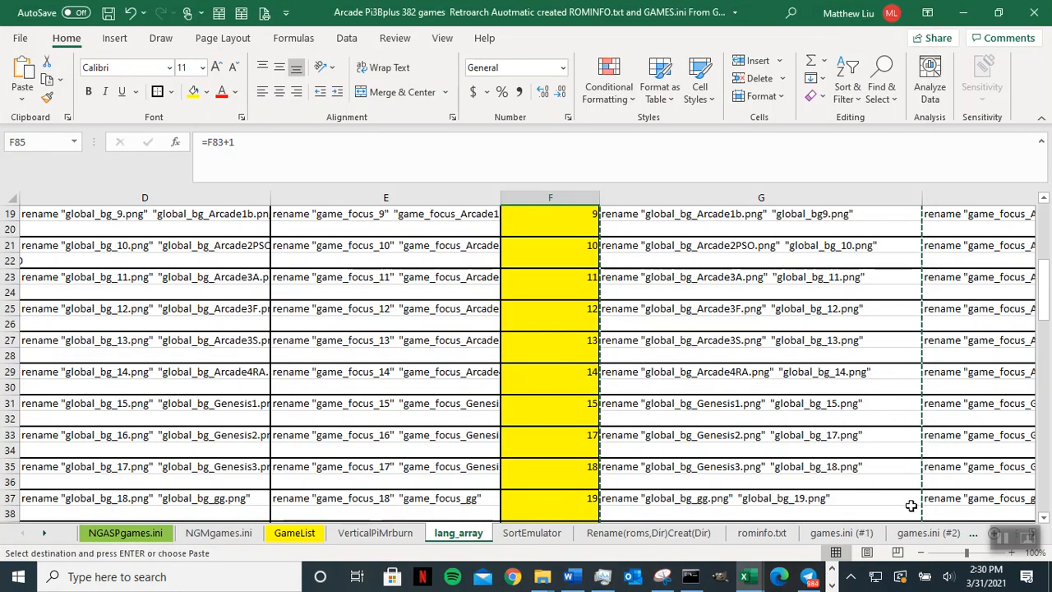
# - Copy the English and French game_focus renumbering commands in H1:H4
pyautogui.click(790, 230)
pyautogui.press('Right')
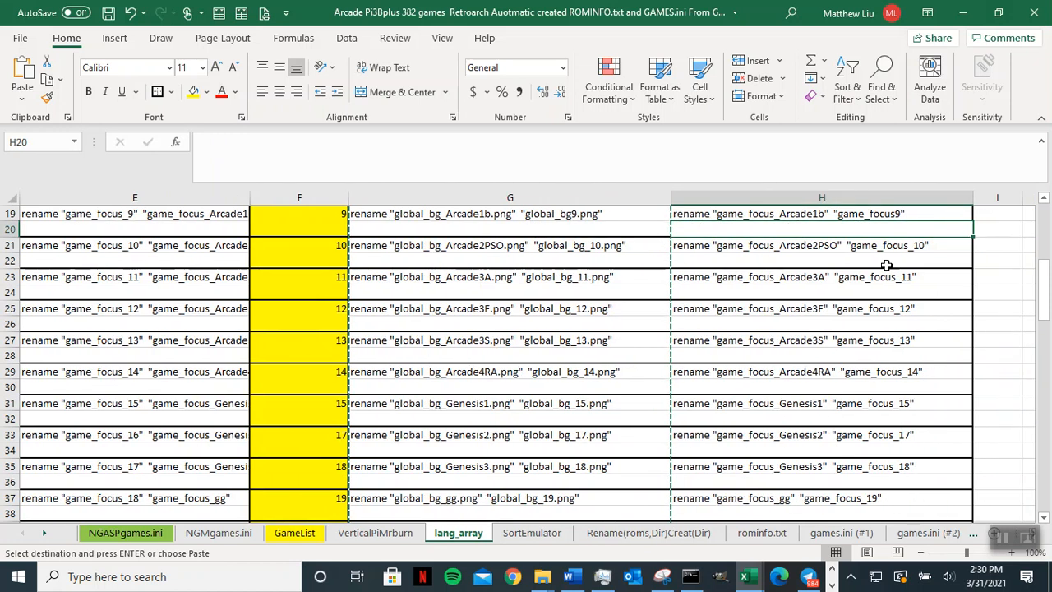
pyautogui.click(745, 214)
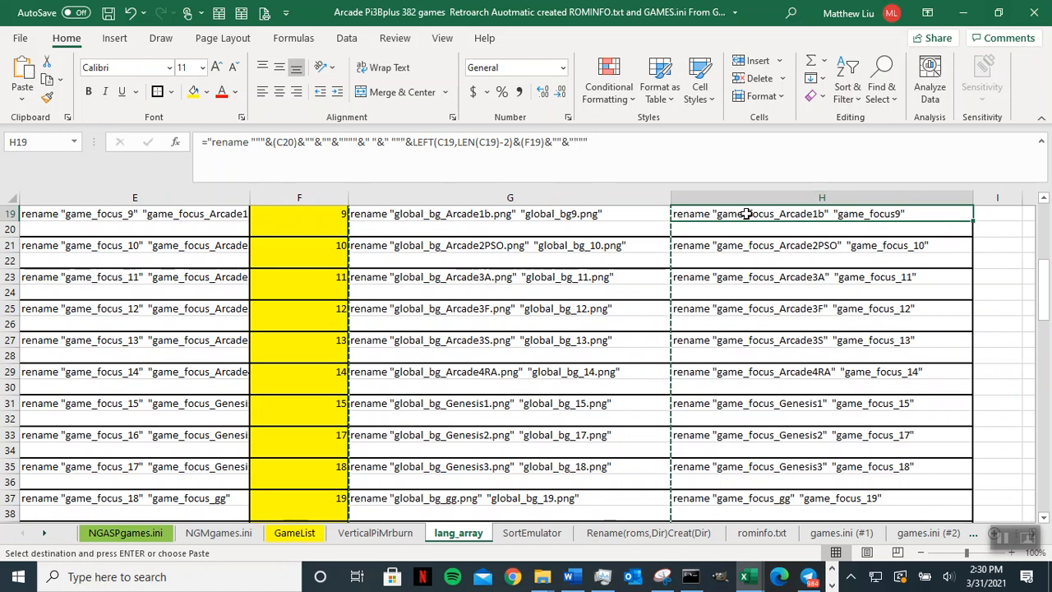
pyautogui.moveTo(745, 214); pyautogui.dragTo(748, 262)
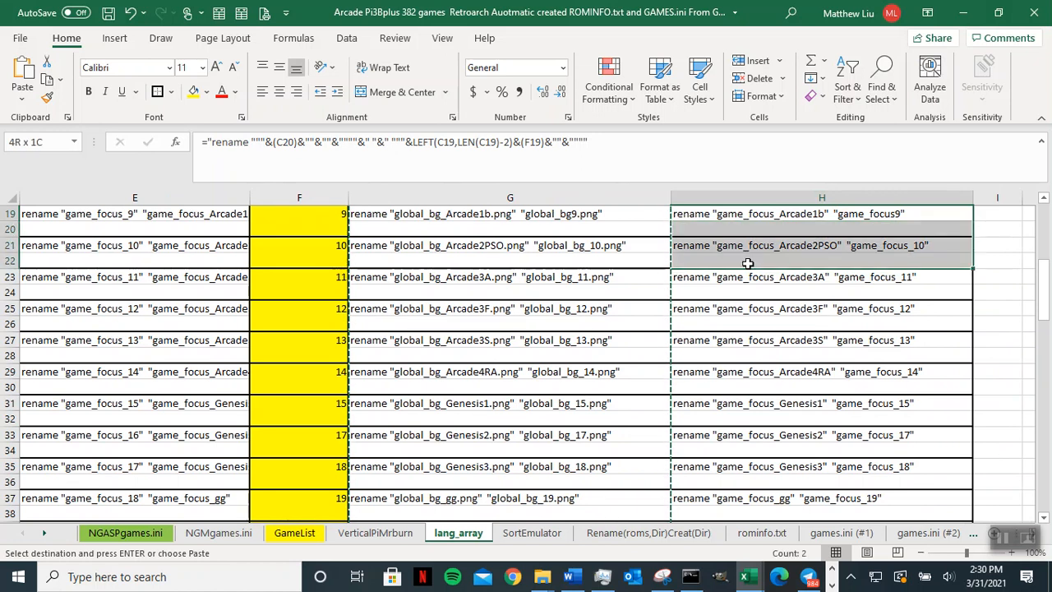
pyautogui.moveTo(747, 263); pyautogui.dragTo(746, 253)
pyautogui.scroll(6, 894, 349)
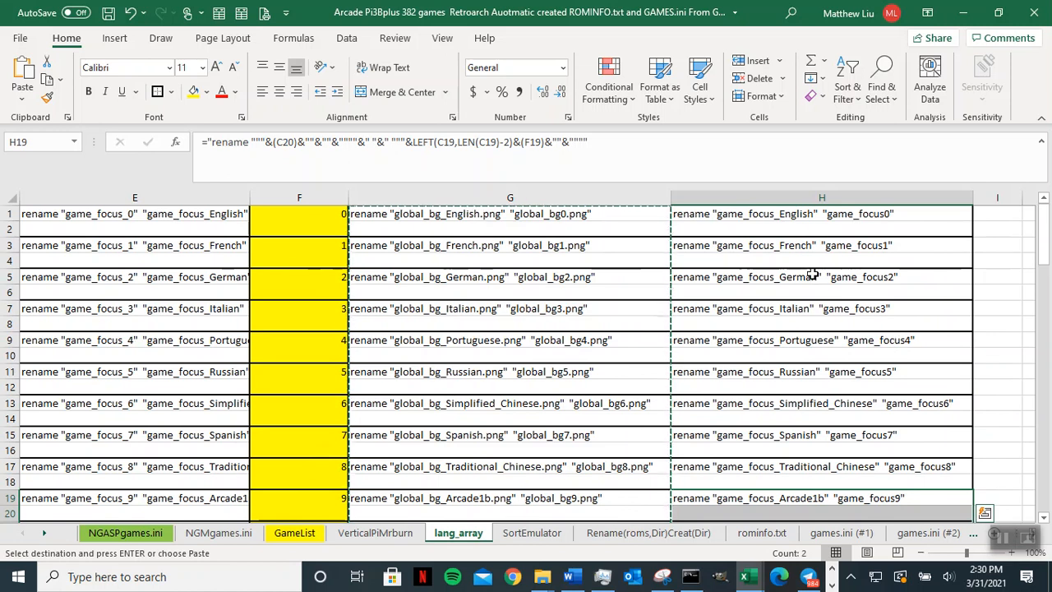
pyautogui.moveTo(754, 211); pyautogui.dragTo(760, 263)
pyautogui.rightClick(749, 224)
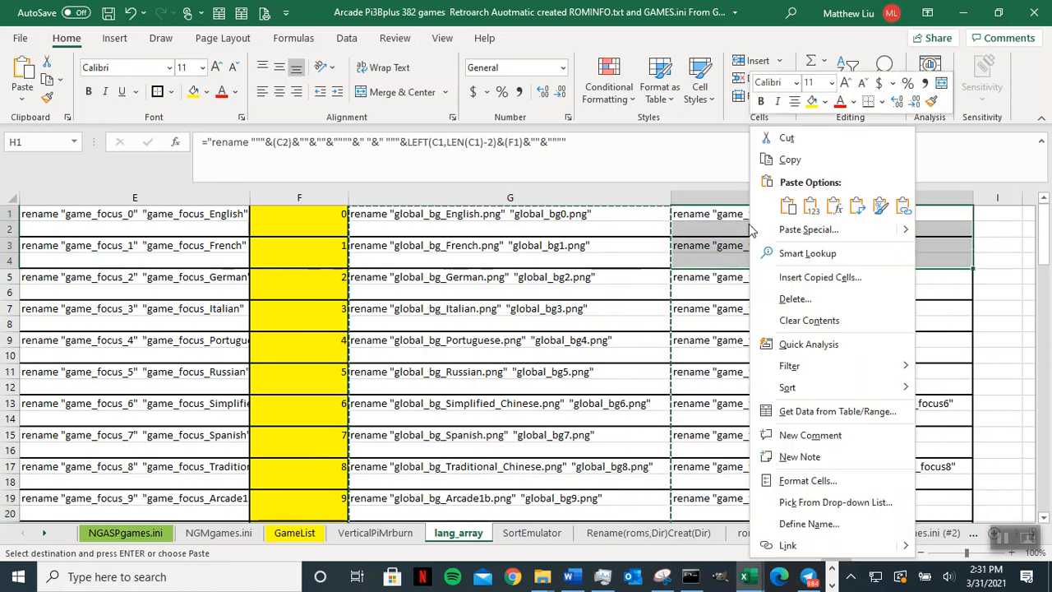
pyautogui.click(789, 160)
# - Switch to the image folder in File Explorer, sort it by name in ascending order, and look through the global_bg files
pyautogui.click(961, 12)
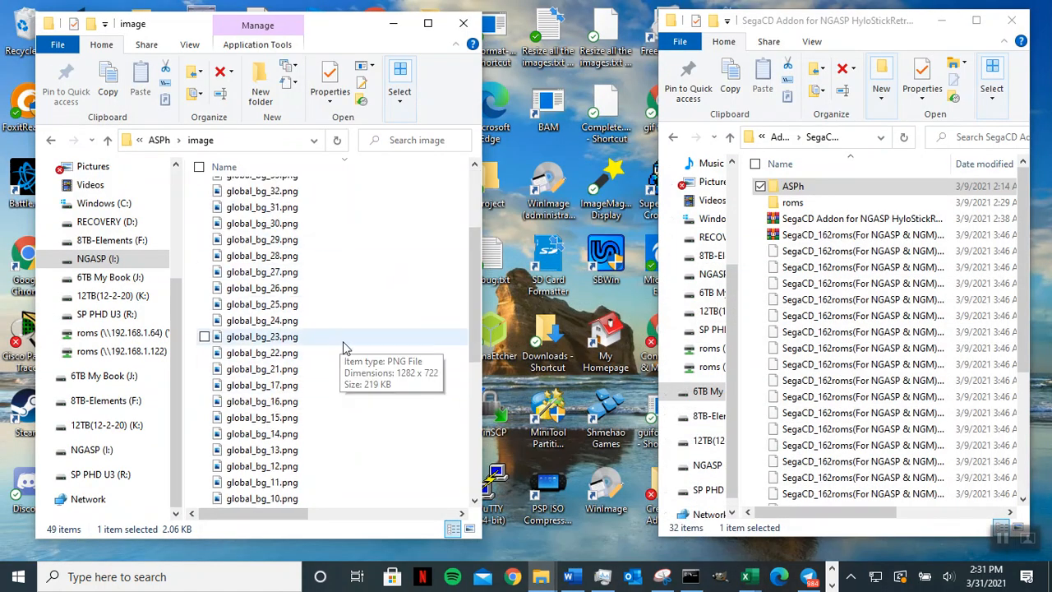
pyautogui.scroll(-9, 343, 347)
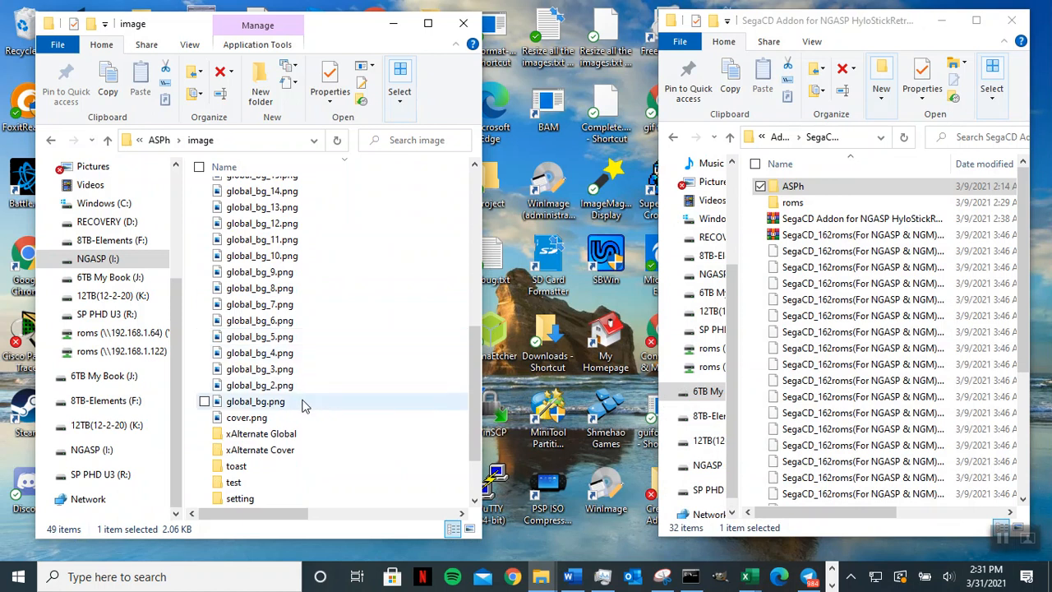
pyautogui.click(313, 170)
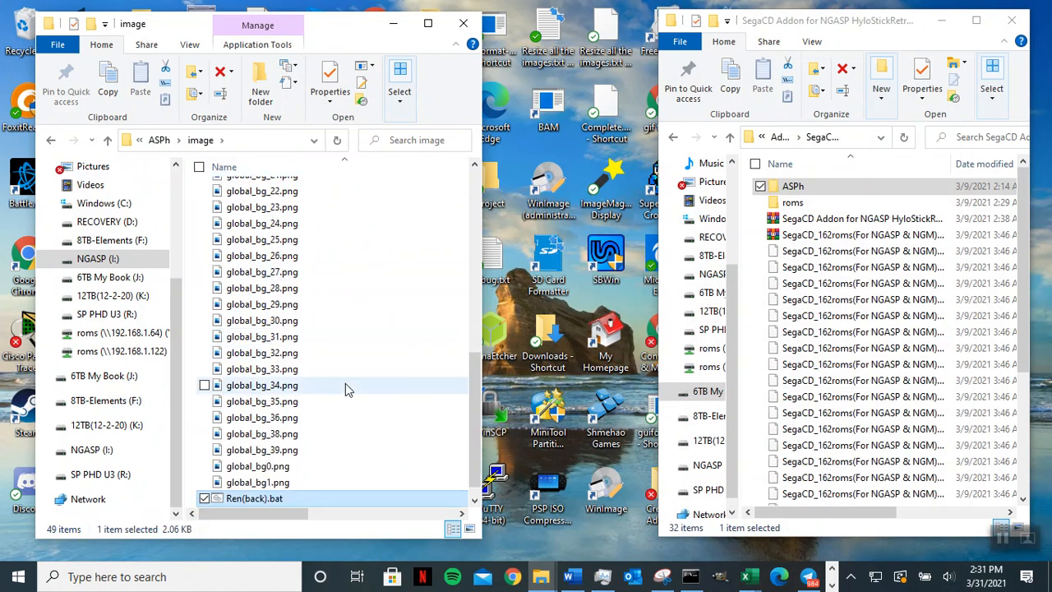
pyautogui.scroll(3, 354, 377)
pyautogui.scroll(3, 364, 349)
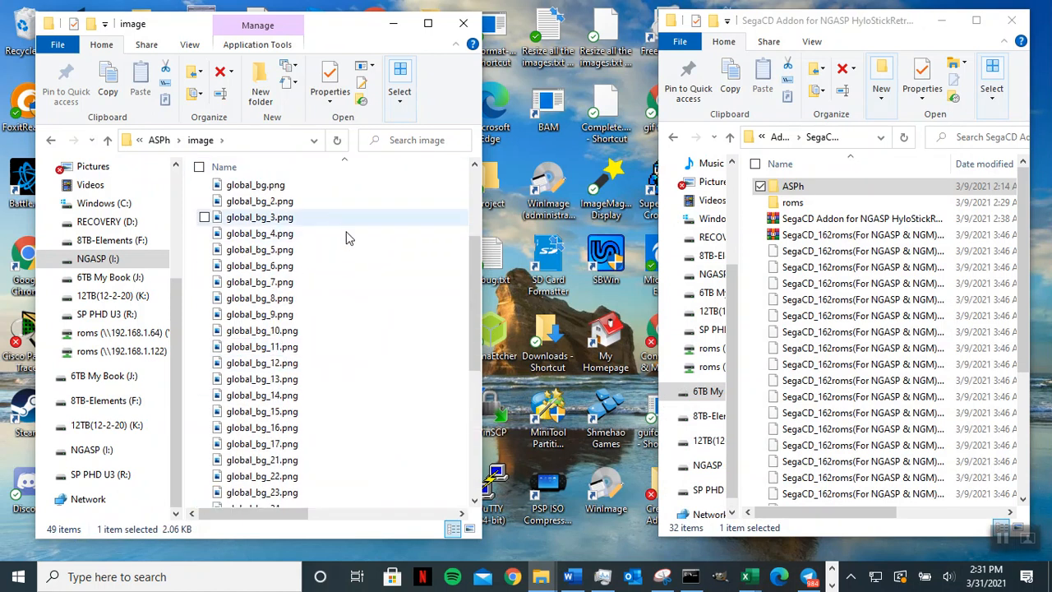
pyautogui.scroll(3, 364, 345)
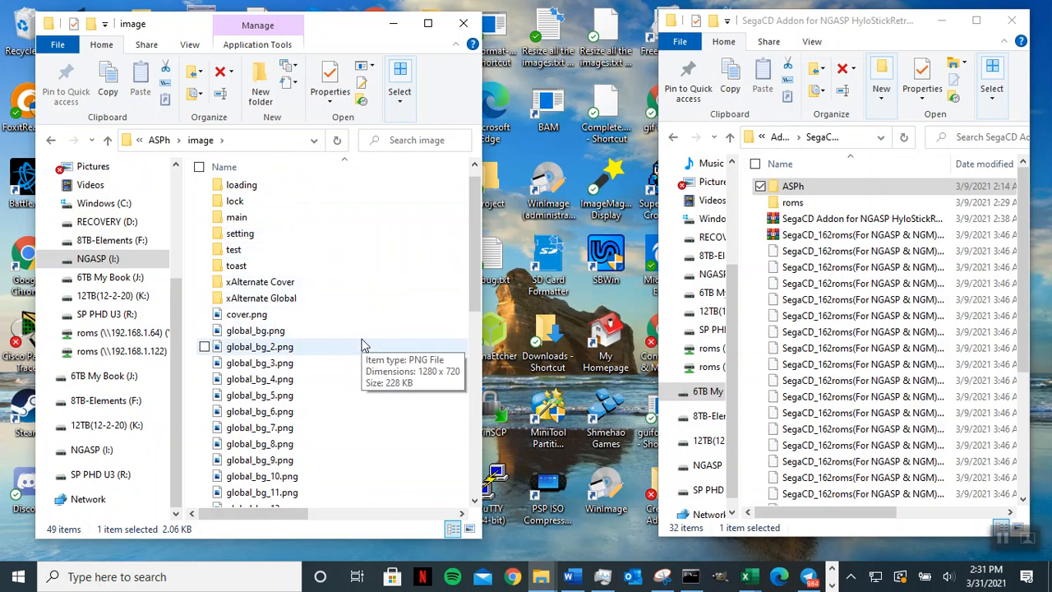
pyautogui.scroll(-6, 364, 345)
pyautogui.scroll(-4, 364, 345)
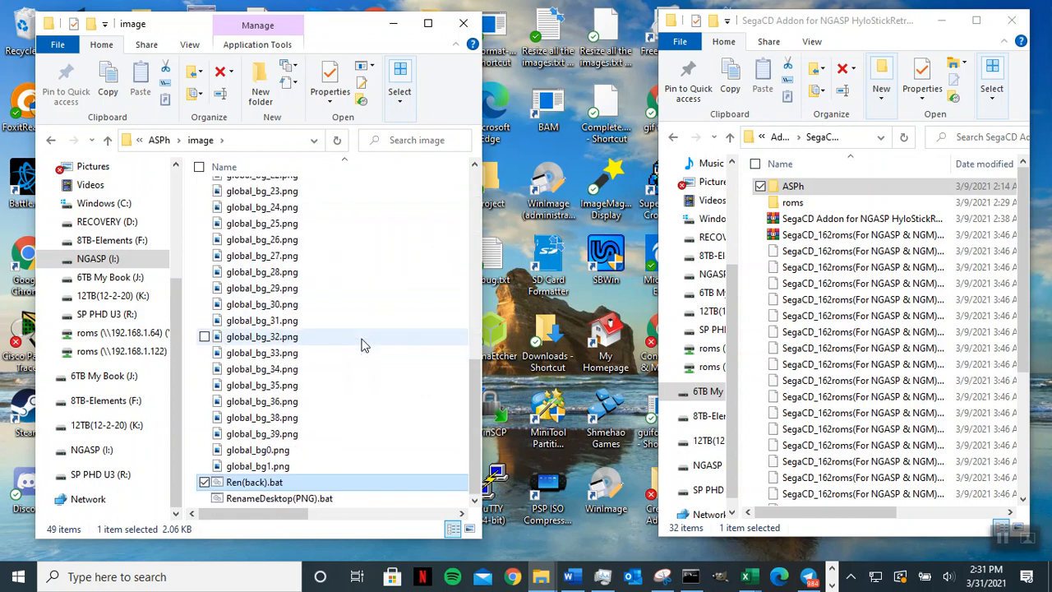
# - Rename global_bg0.png to global_bg_0.png in the image folder
pyautogui.click(268, 451)
pyautogui.click(269, 456)
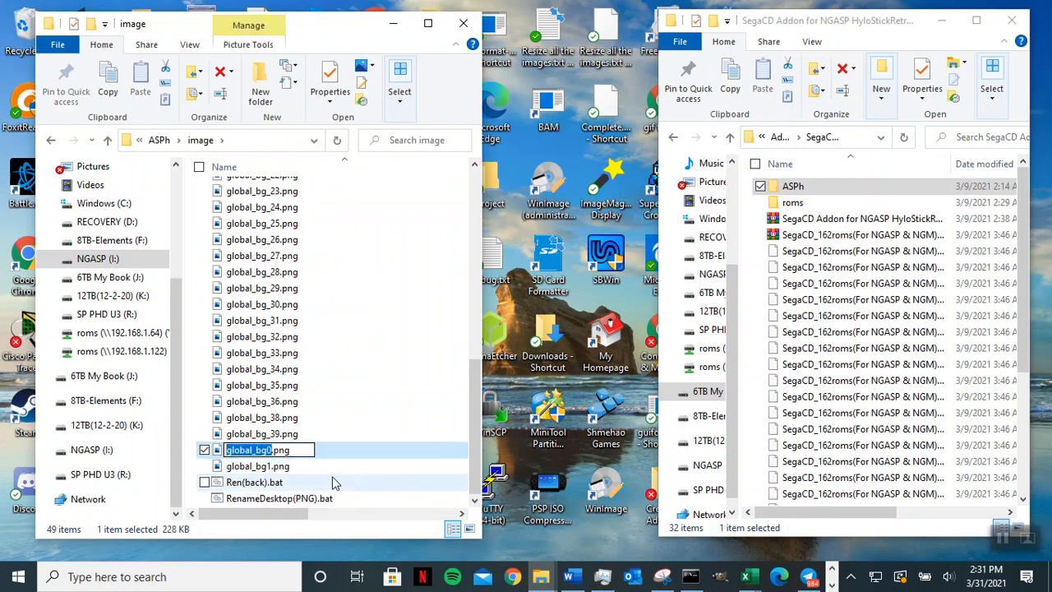
pyautogui.click(267, 447)
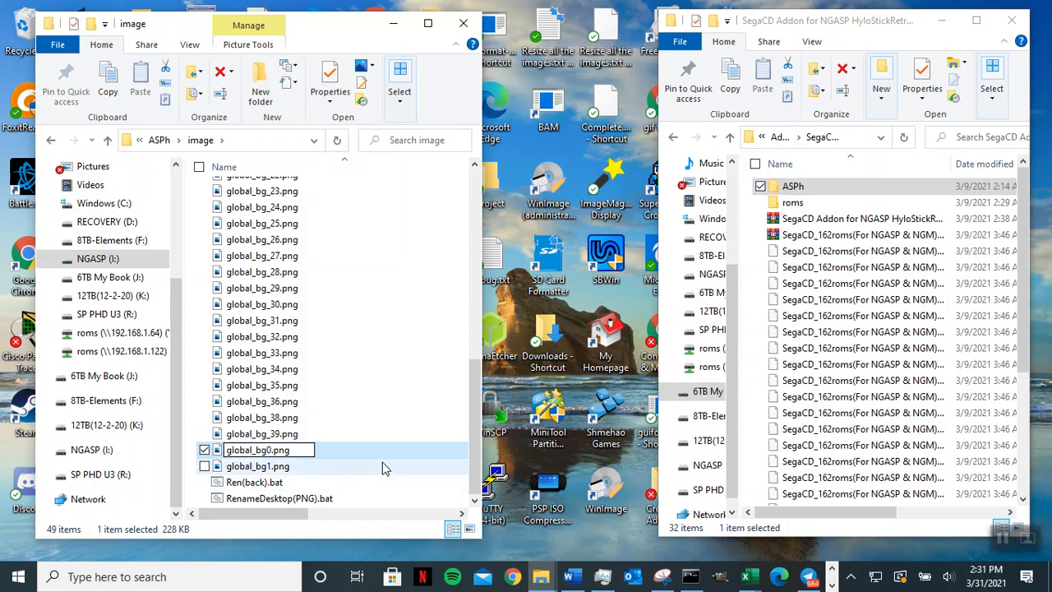
pyautogui.write('_')
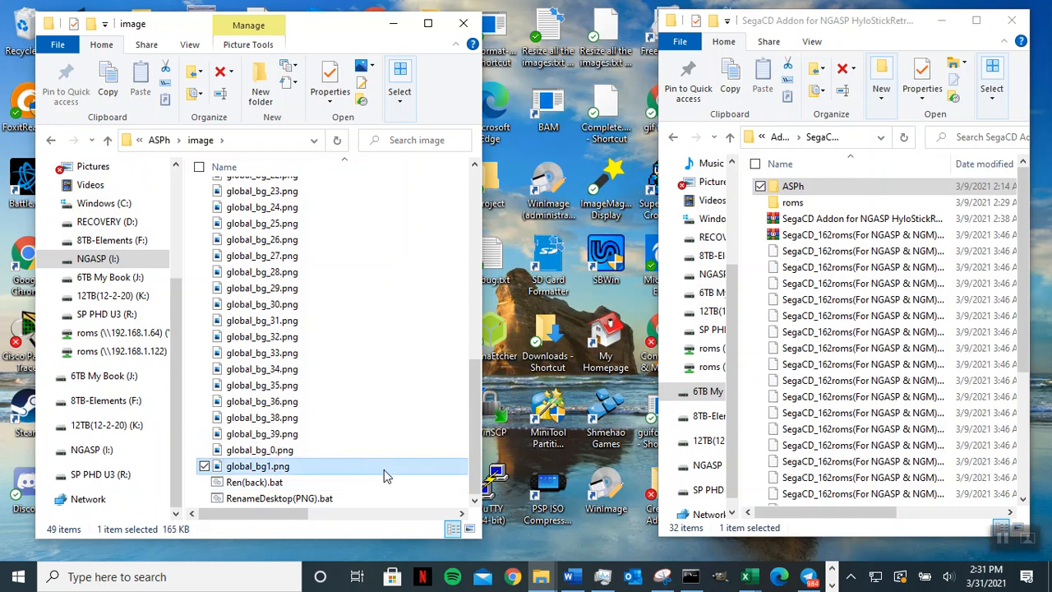
# - Rename global_bg1.png to global_bg_1.png and look over the list of background images
pyautogui.click(261, 466)
pyautogui.click(266, 466)
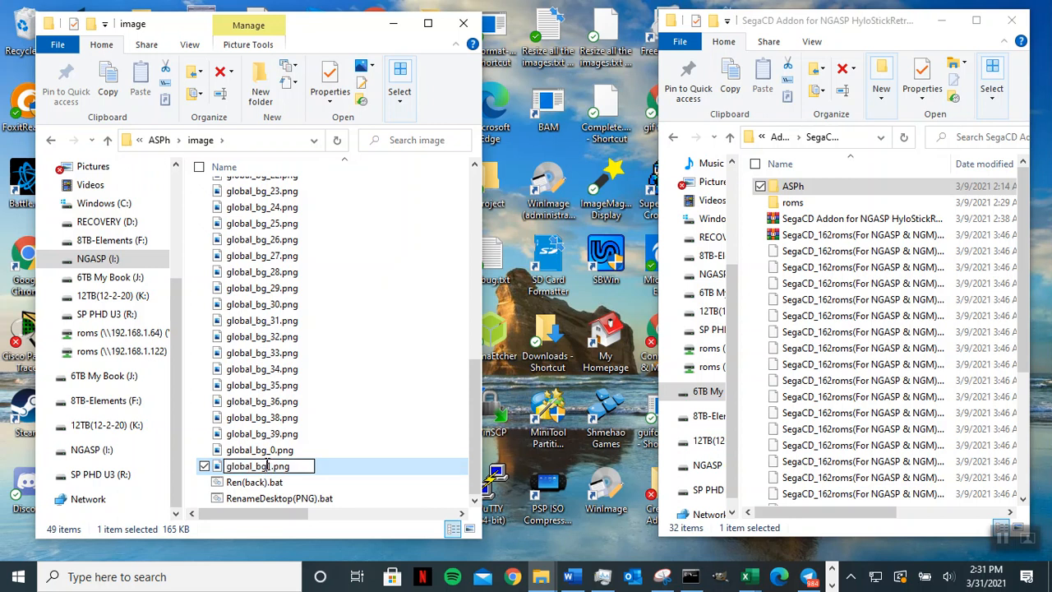
pyautogui.write('_1')
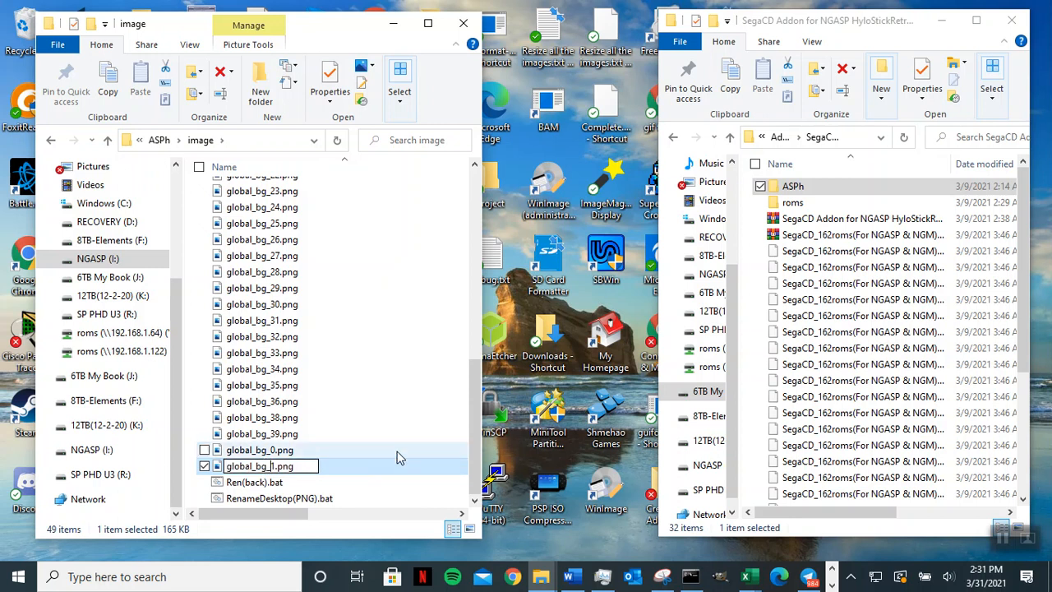
pyautogui.press('Return')
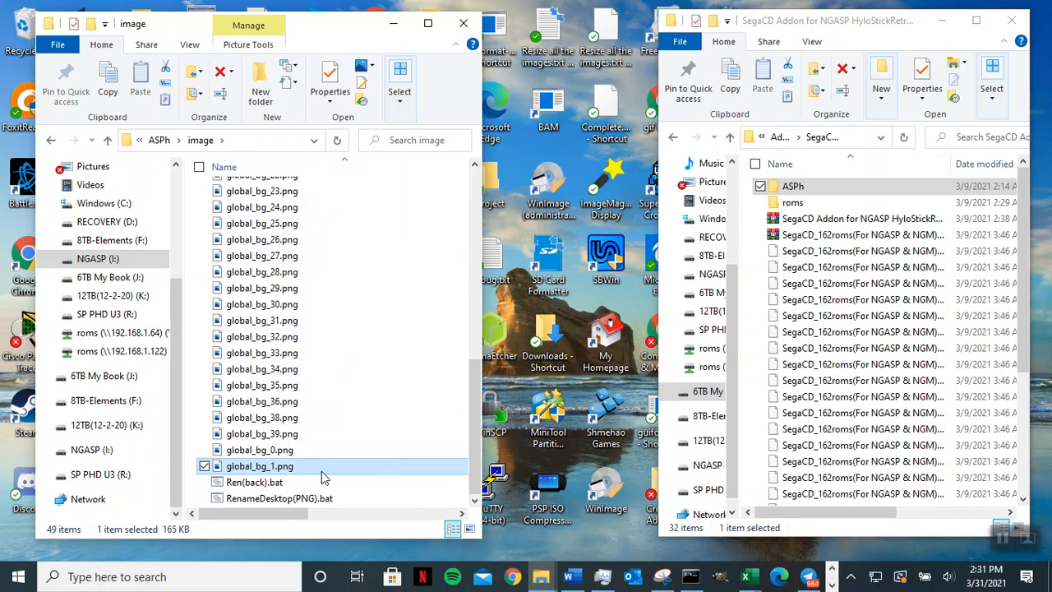
pyautogui.scroll(10, 389, 380)
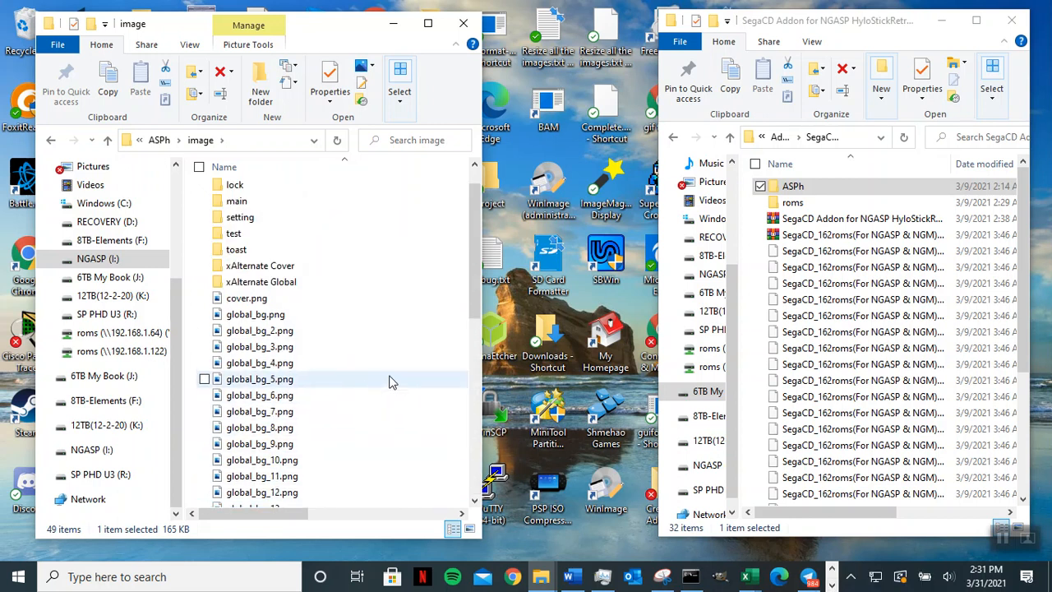
pyautogui.scroll(-4, 392, 381)
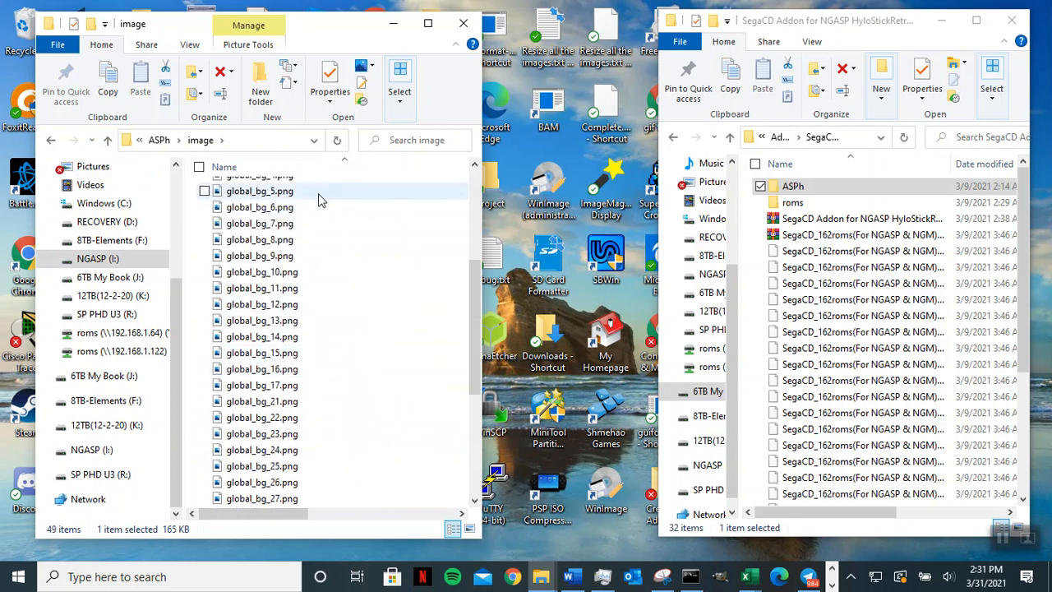
# - Refresh the name sorting of the image folder and look through the renumbered global_bg files down to global_bg_17.png
pyautogui.scroll(3, 329, 220)
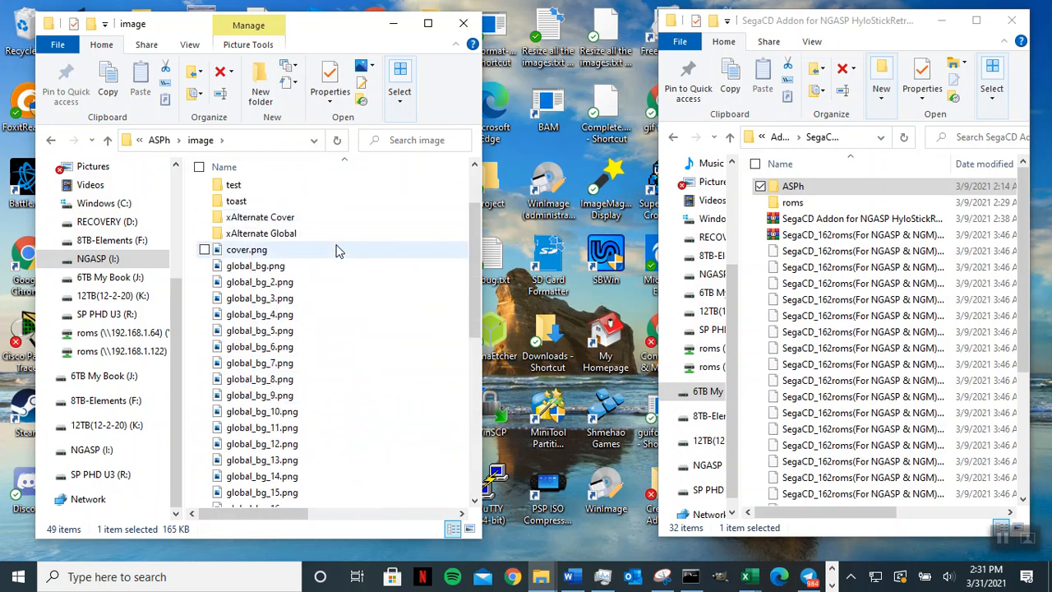
pyautogui.click(312, 168)
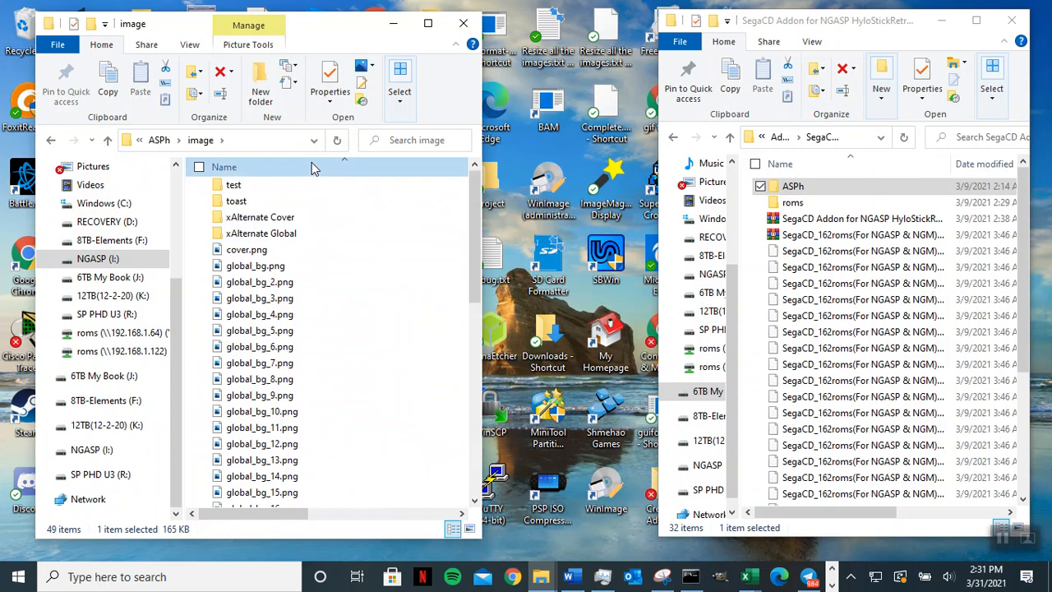
pyautogui.click(312, 167)
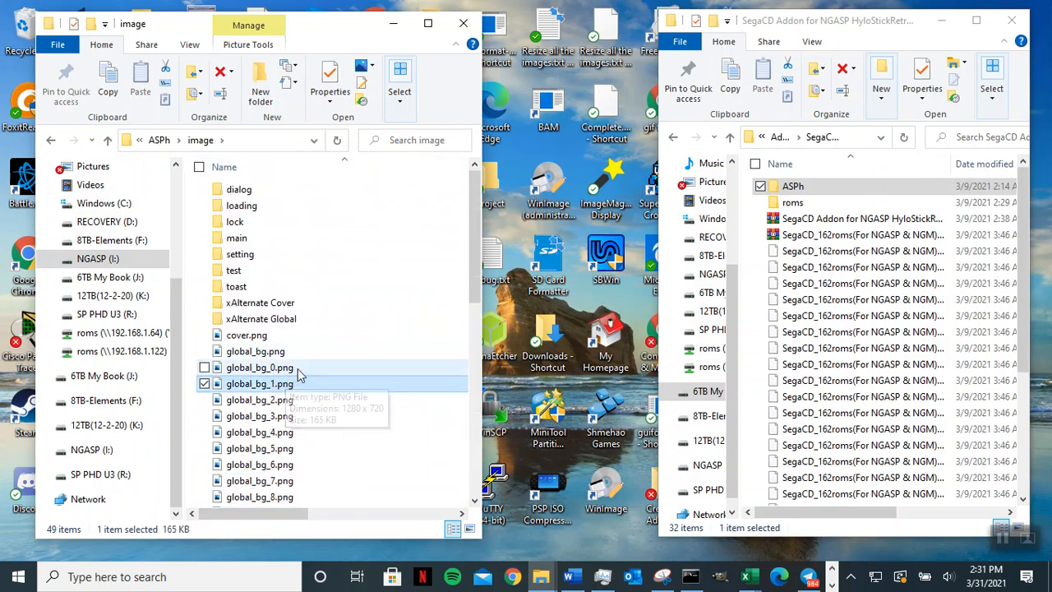
pyautogui.scroll(-2, 301, 422)
pyautogui.scroll(-4, 306, 417)
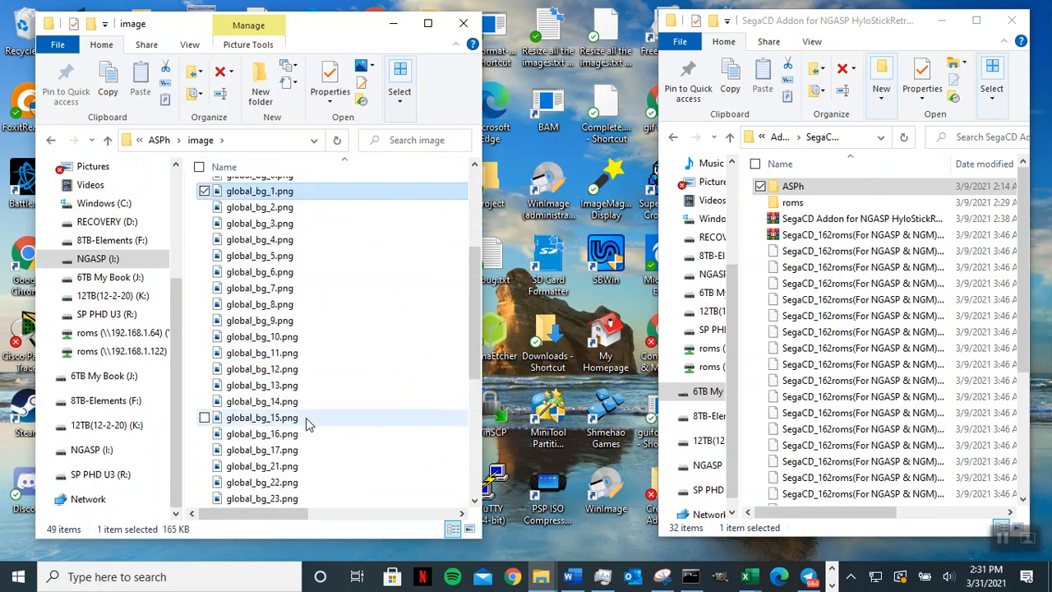
pyautogui.click(320, 352)
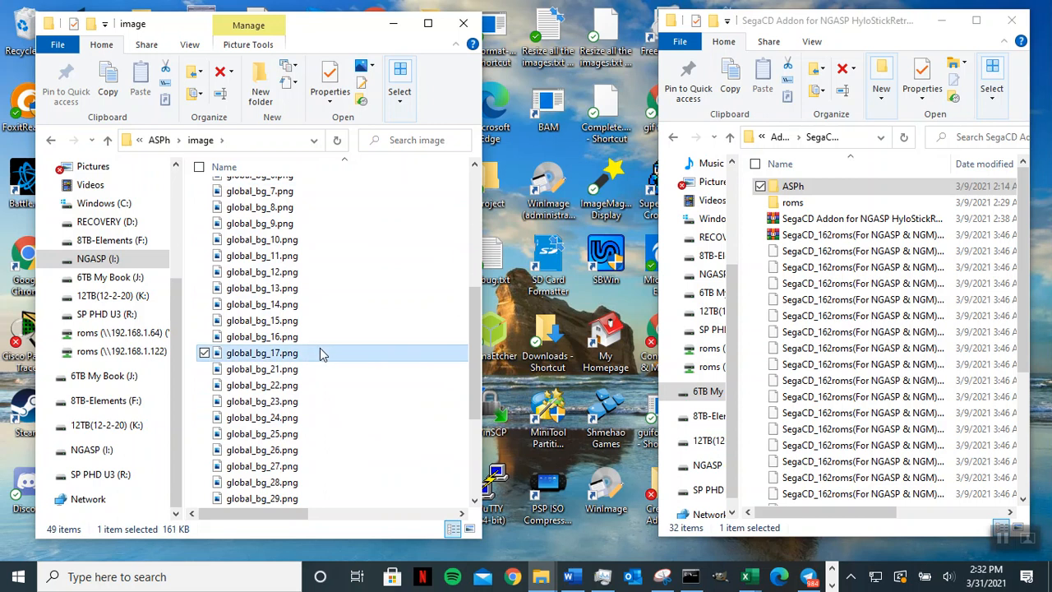
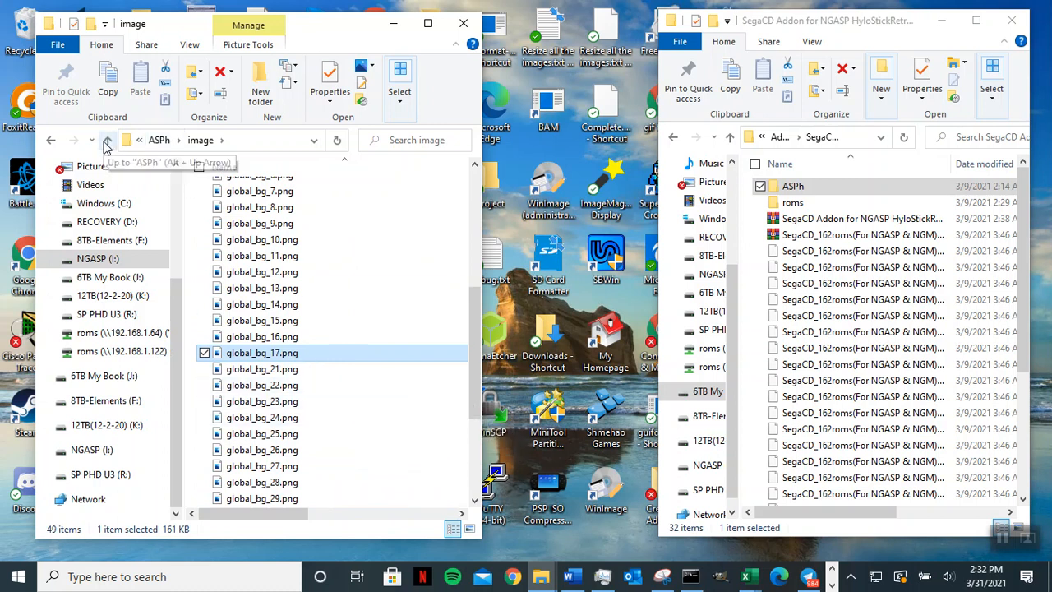
# - Open the main subfolder of the image folder and create a new text document in it
pyautogui.click(199, 141)
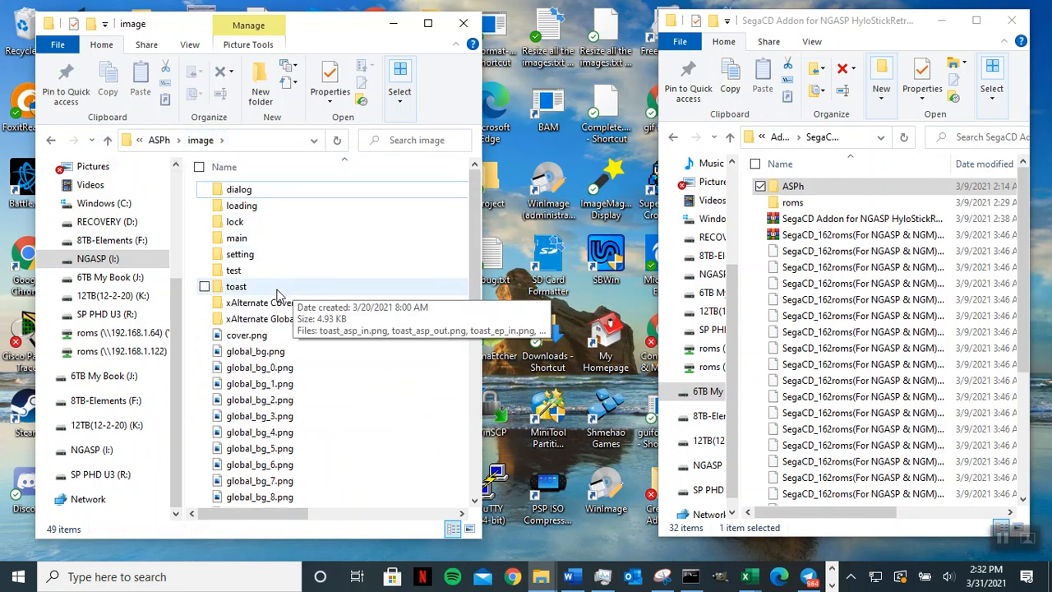
pyautogui.doubleClick(268, 238)
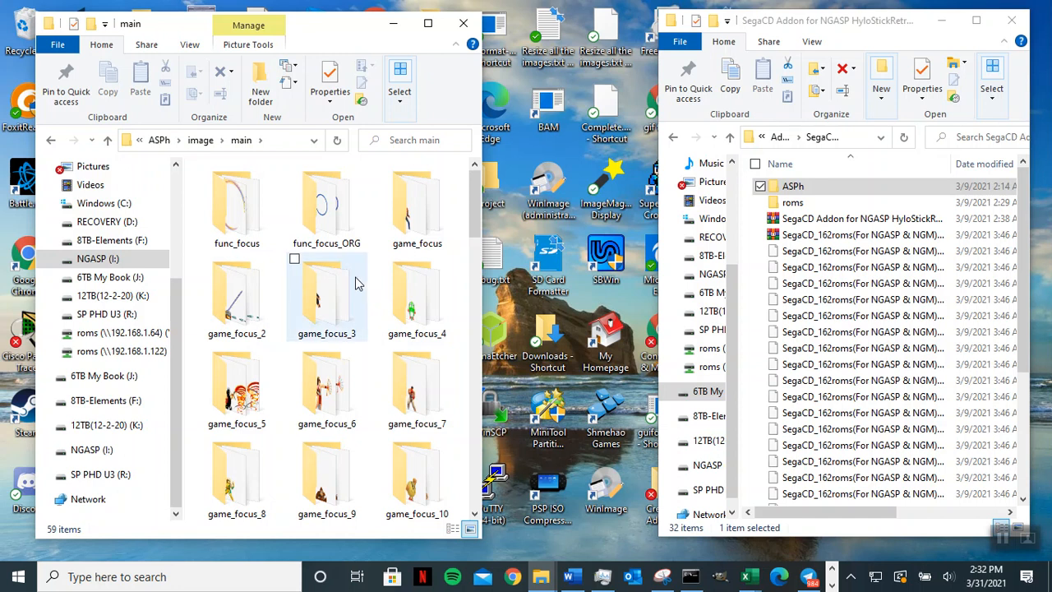
pyautogui.scroll(-10, 371, 386)
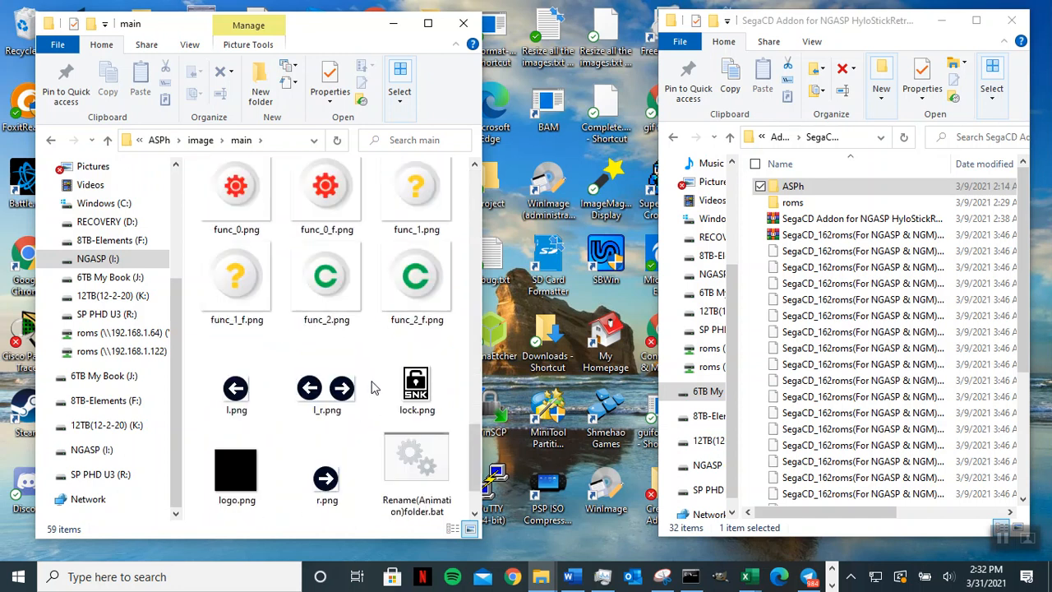
pyautogui.rightClick(413, 468)
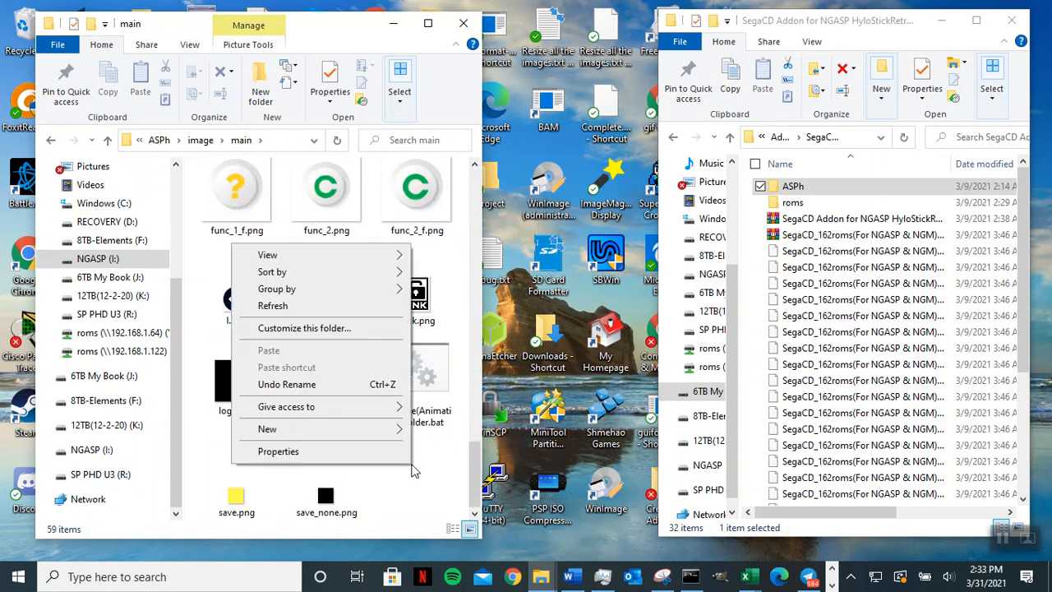
pyautogui.moveTo(301, 434)
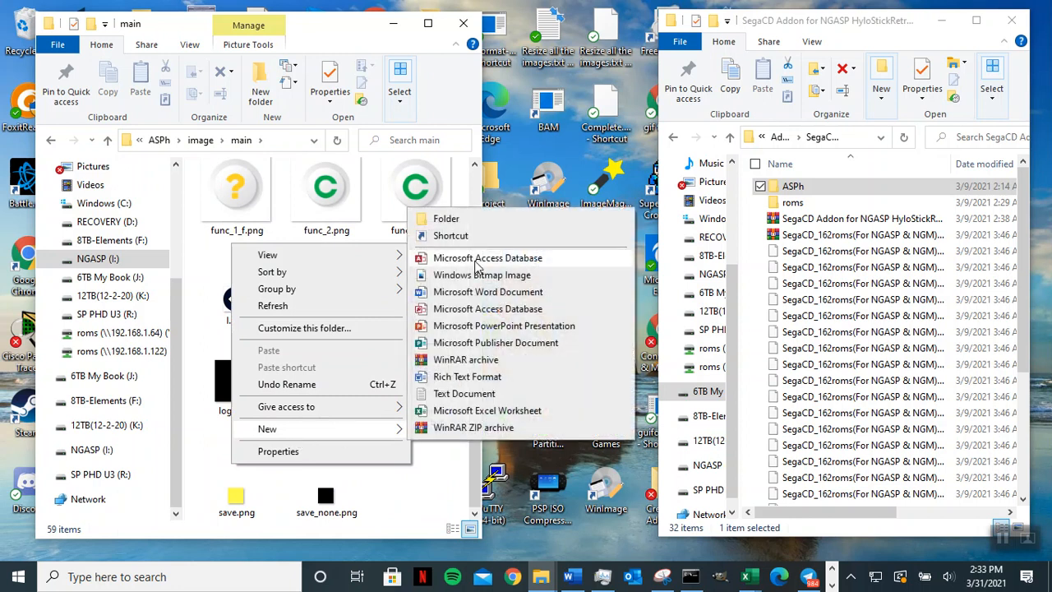
pyautogui.click(467, 394)
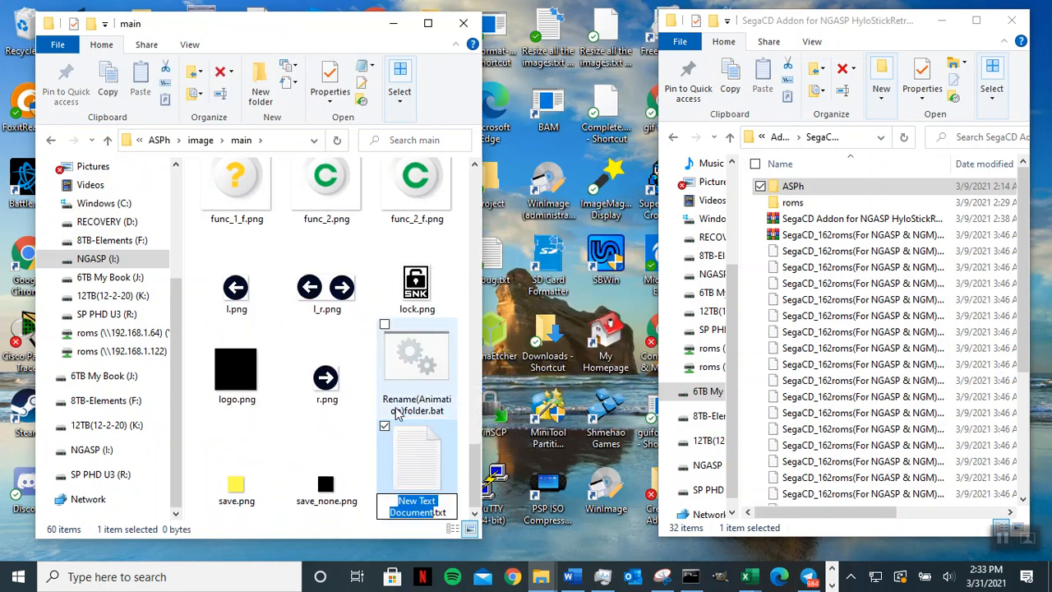
# - Name the new text document ren(back).bat, accepting the change of file extension
pyautogui.write('ren')
pyautogui.write('(back')
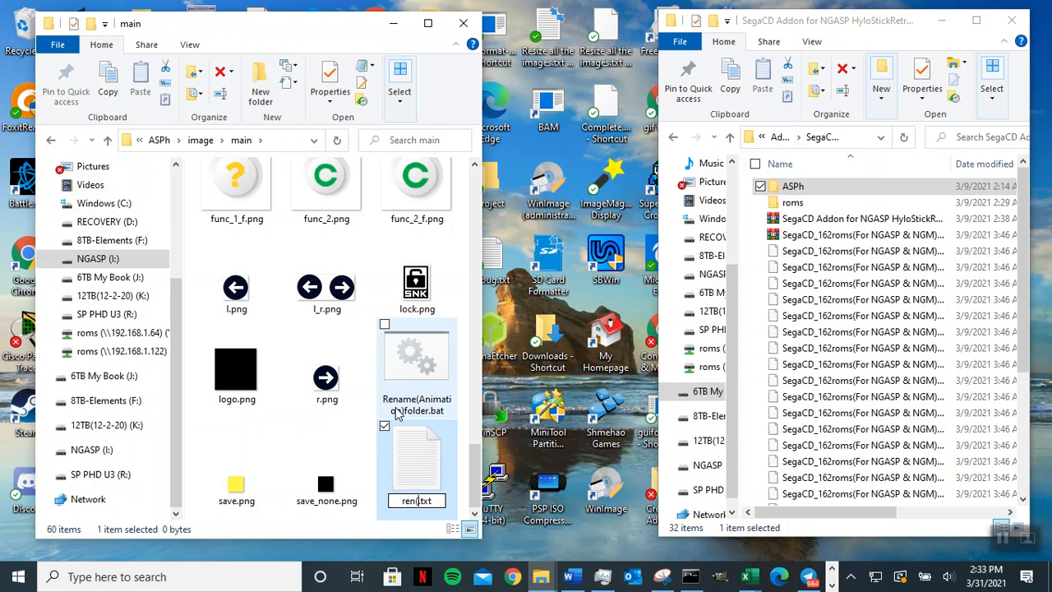
pyautogui.write(')')
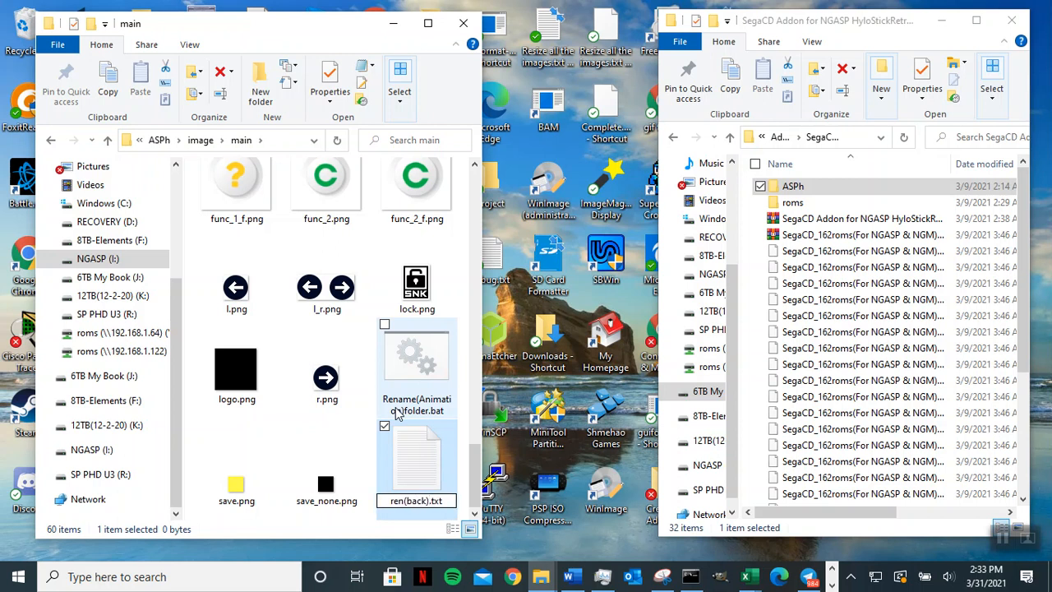
pyautogui.press('End')
pyautogui.press('BackSpace')
pyautogui.press('BackSpace')
pyautogui.press('BackSpace')
pyautogui.write('bat')
pyautogui.press('Return')
pyautogui.press('Return')
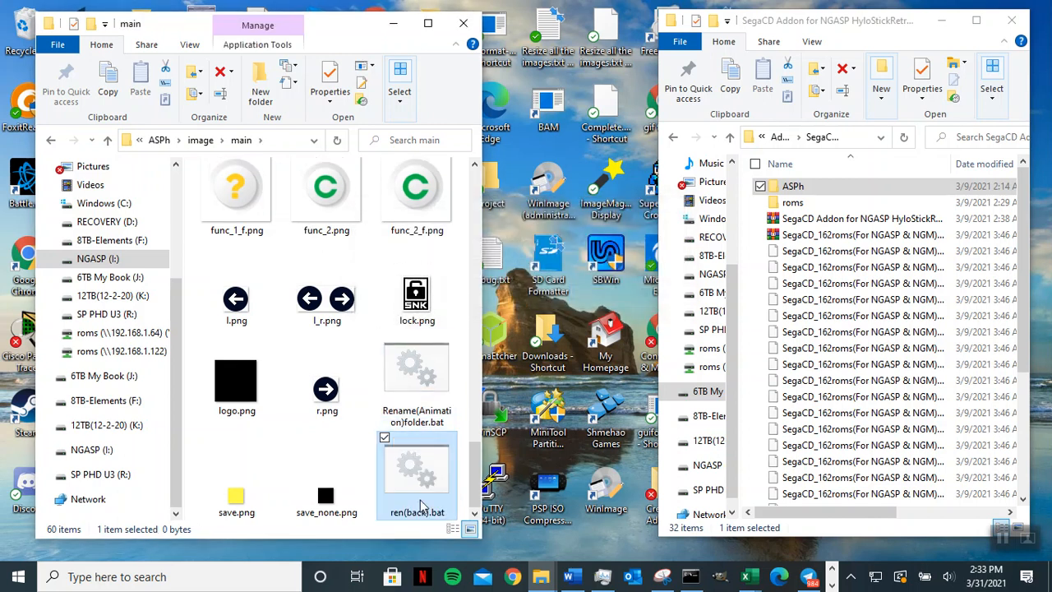
# - Open ren(back).bat for editing, paste the copied English and French game_focus rename commands, and close it with the changes saved
pyautogui.rightClick(421, 503)
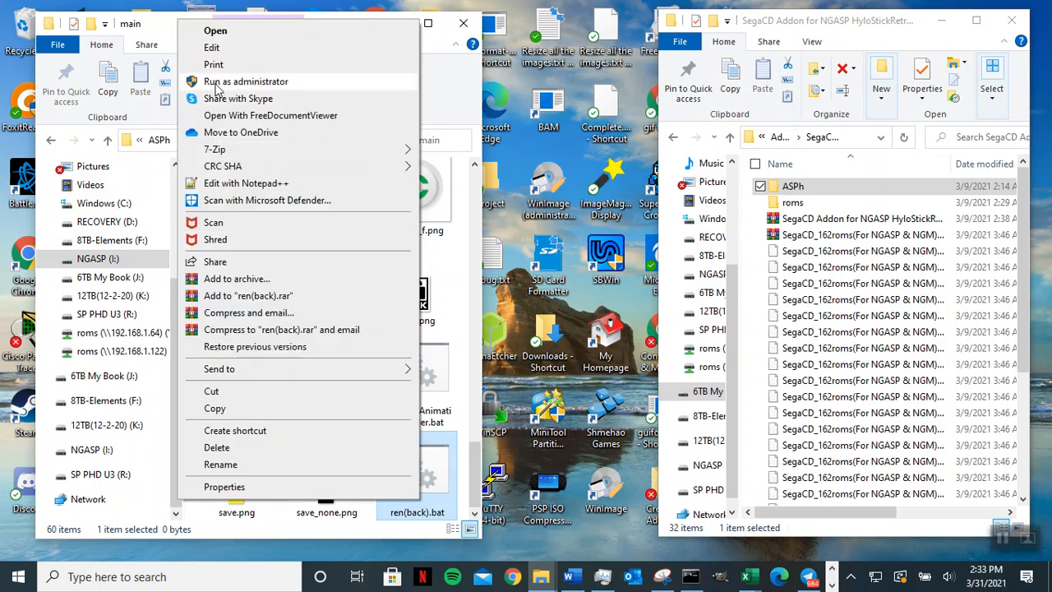
pyautogui.click(233, 49)
pyautogui.rightClick(170, 82)
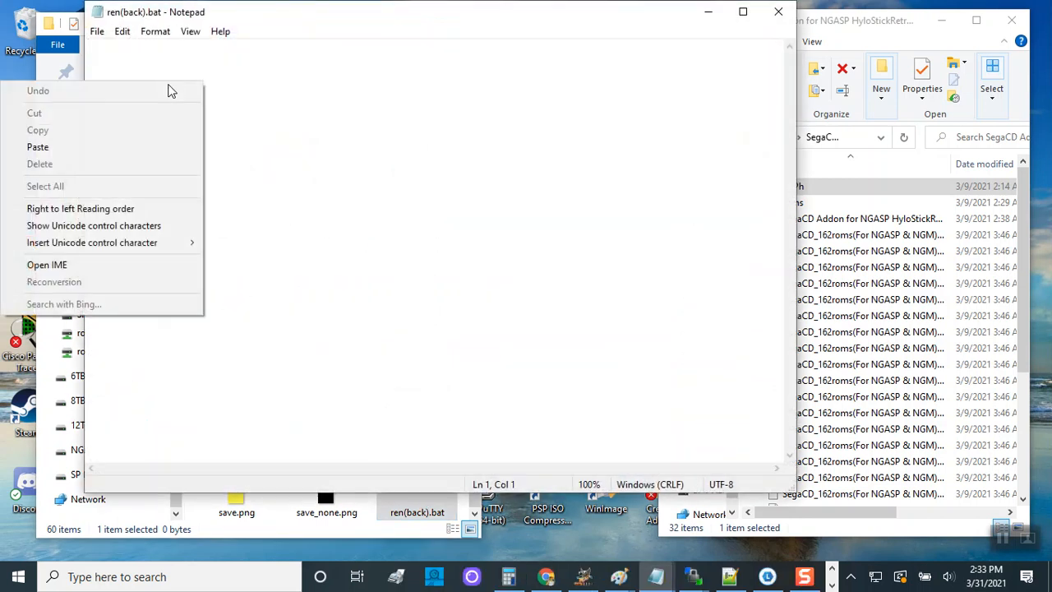
pyautogui.click(110, 150)
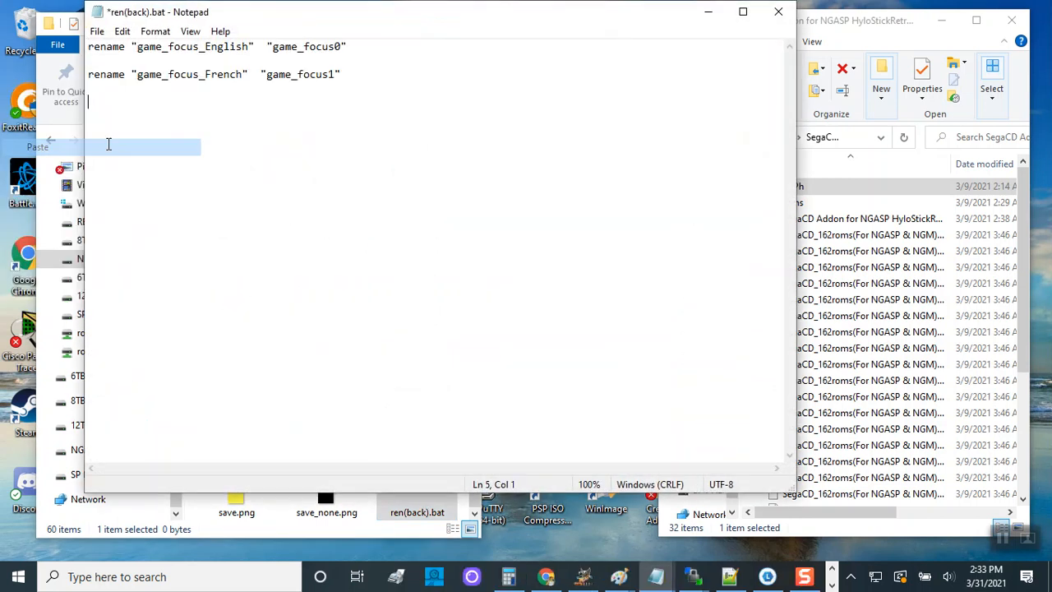
pyautogui.click(778, 12)
pyautogui.click(483, 299)
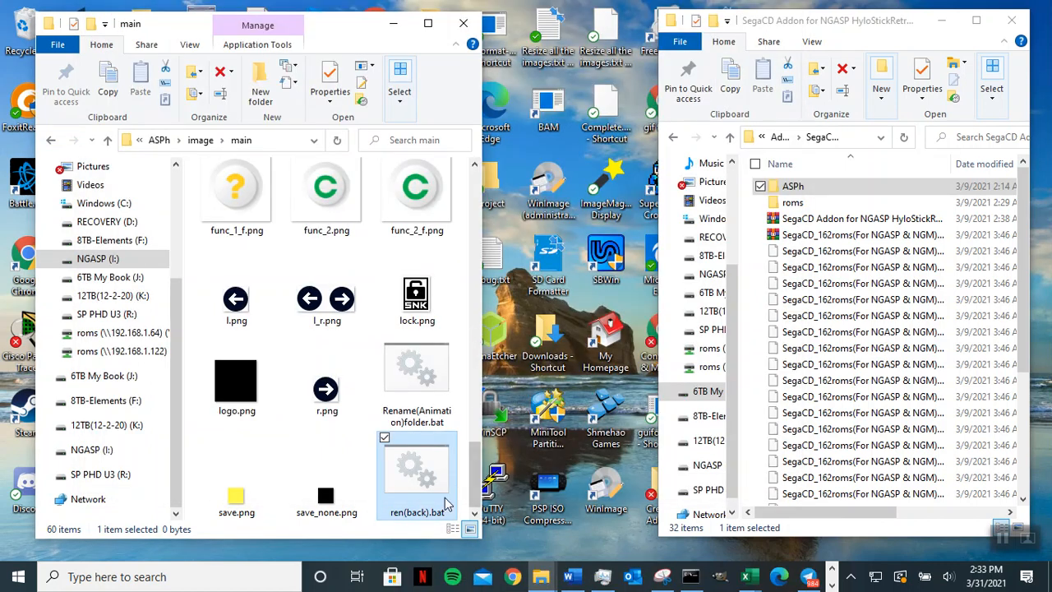
# - Display the contents of the main folder in the Details view
pyautogui.moveTo(475, 506); pyautogui.dragTo(479, 240)
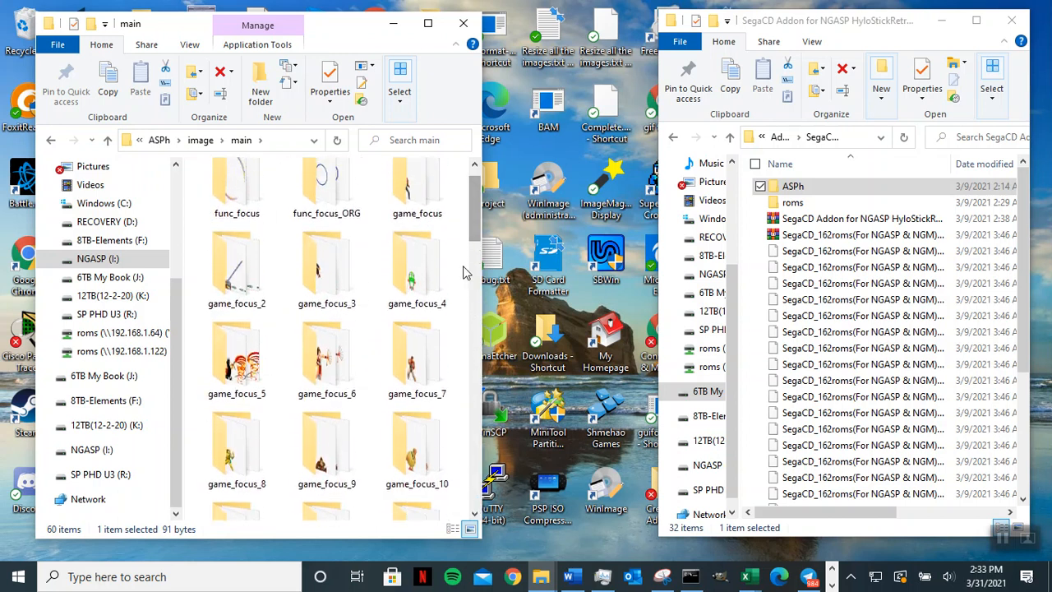
pyautogui.rightClick(465, 271)
pyautogui.moveTo(434, 284)
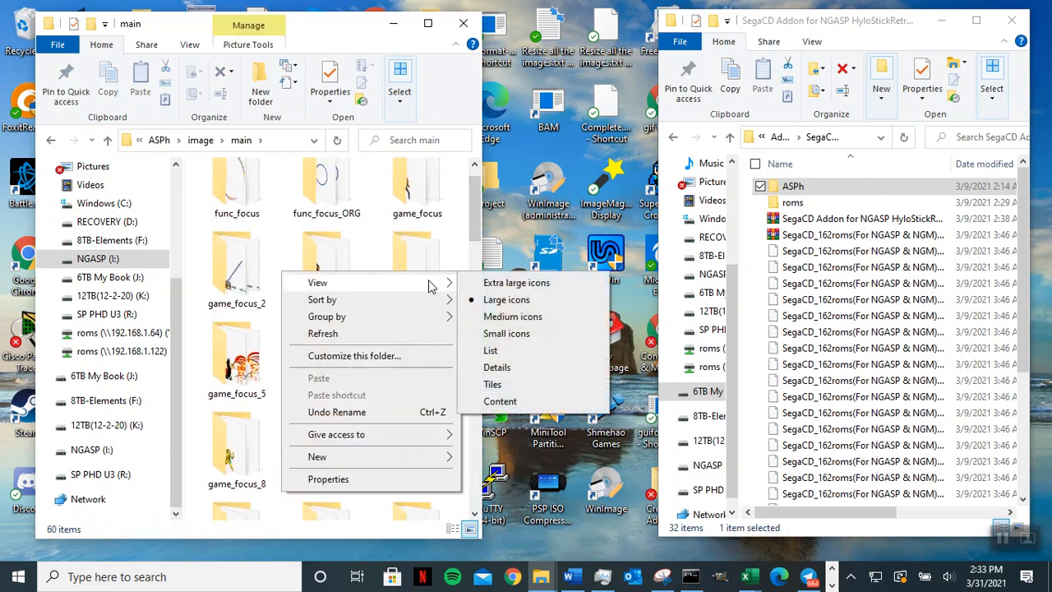
pyautogui.click(519, 367)
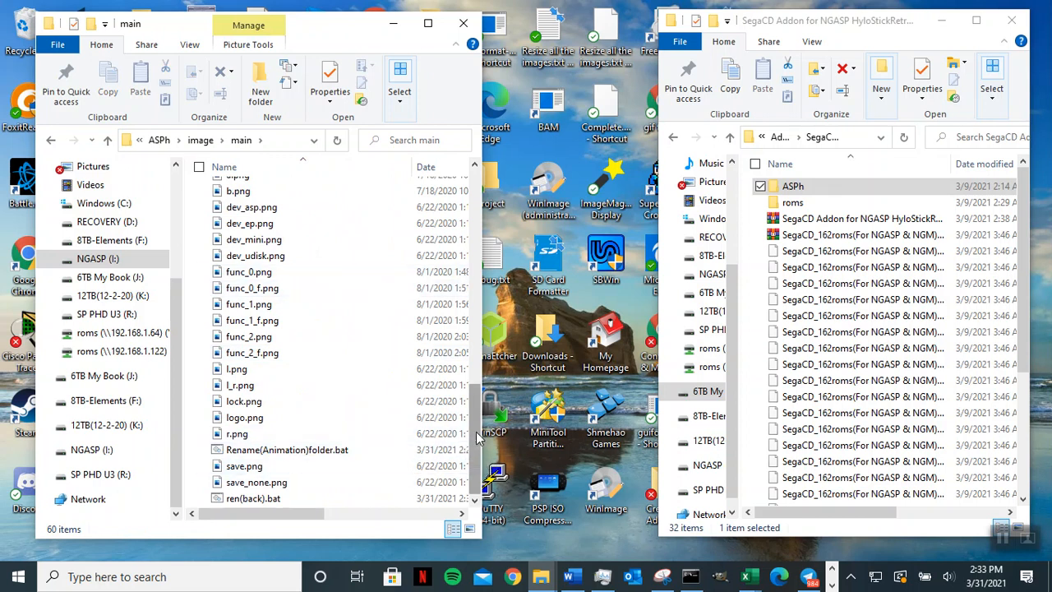
# - Run ren(back).bat to rename the game_focus_English and game_focus_French folders, checking the folder list before and after
pyautogui.scroll(10, 476, 438)
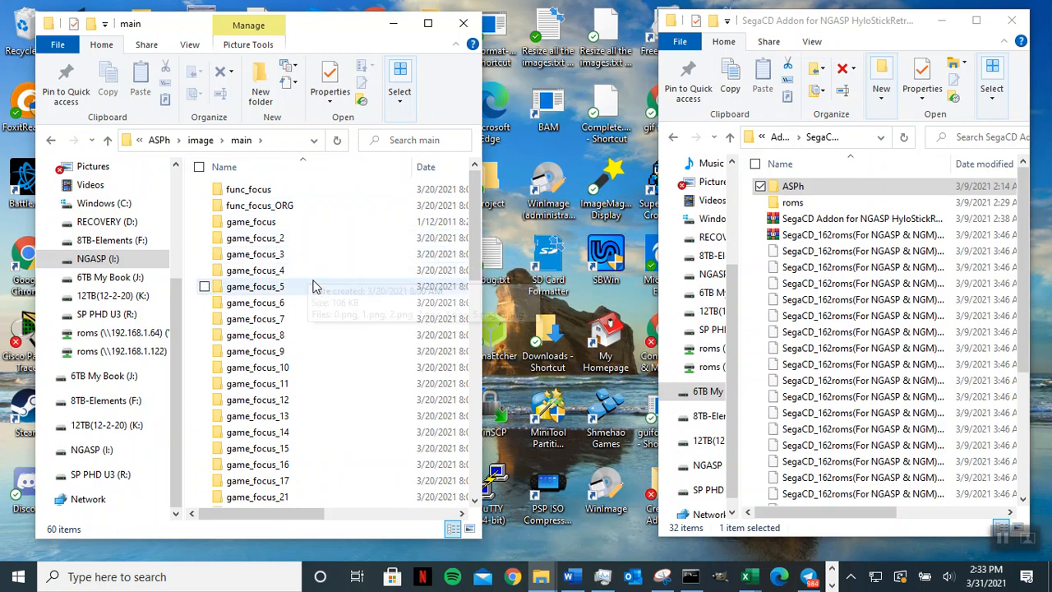
pyautogui.scroll(-8, 312, 286)
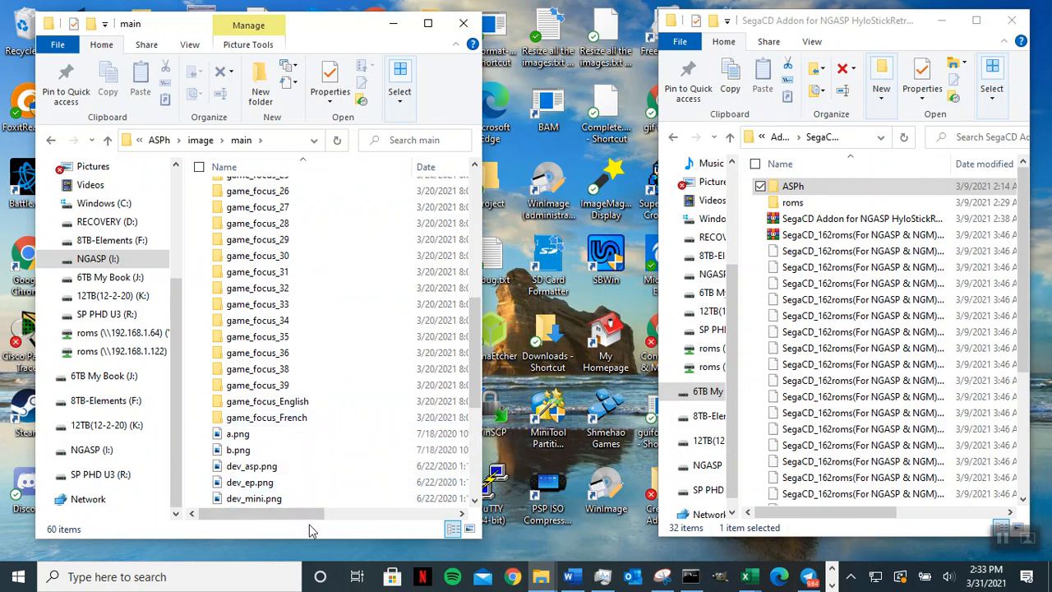
pyautogui.click(474, 491)
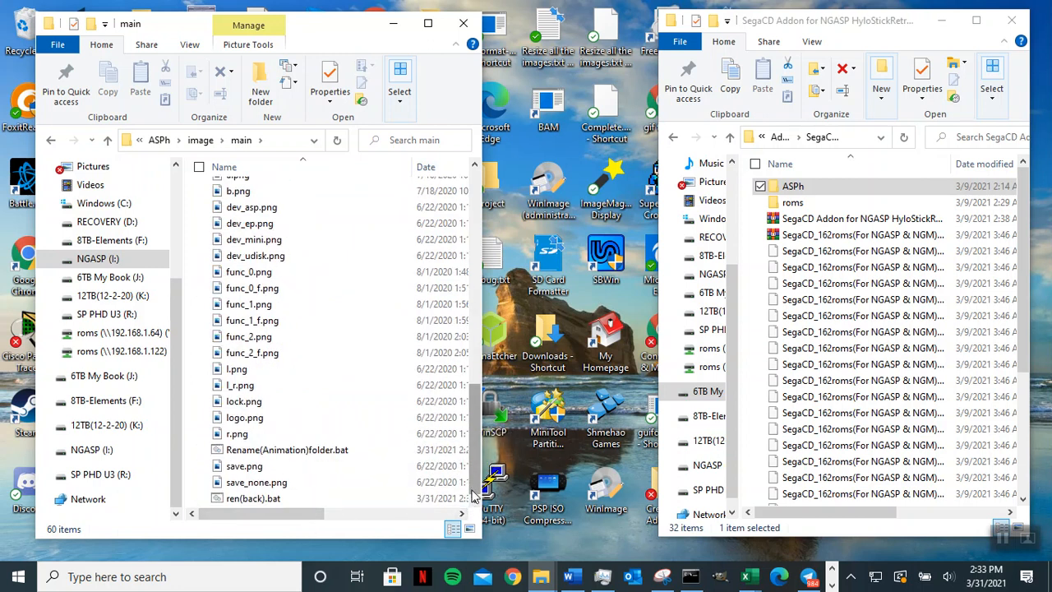
pyautogui.click(296, 497)
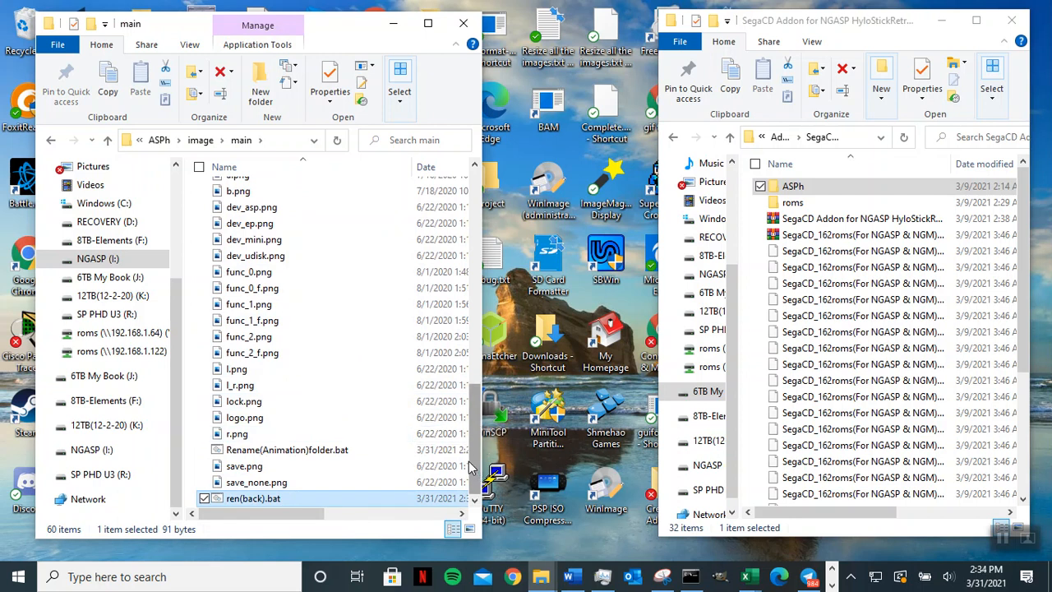
pyautogui.moveTo(471, 466); pyautogui.dragTo(474, 374)
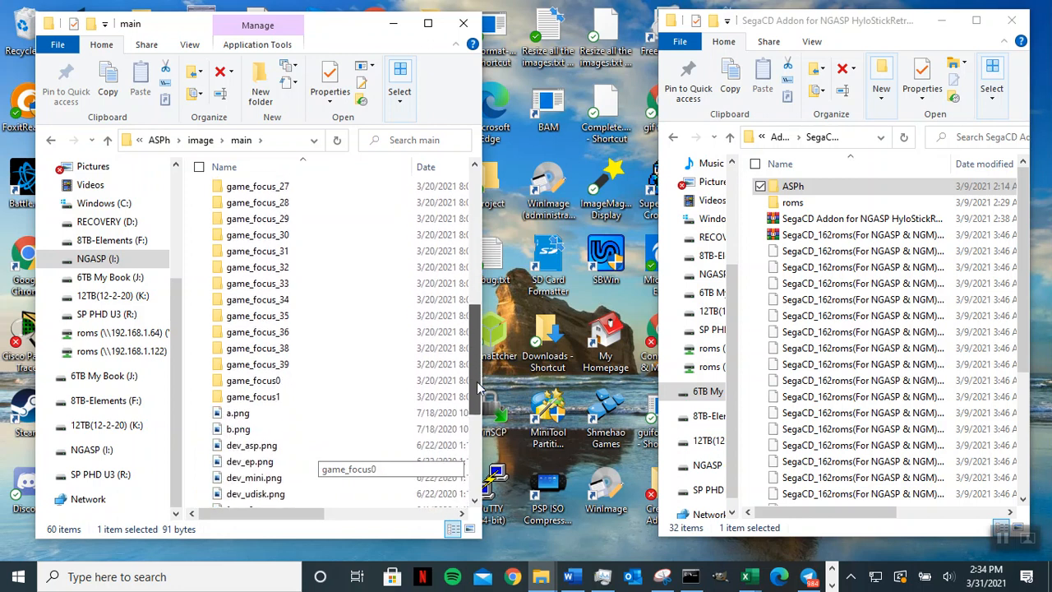
# - Rename the game_focus0 folder to game_focus_0
pyautogui.click(271, 386)
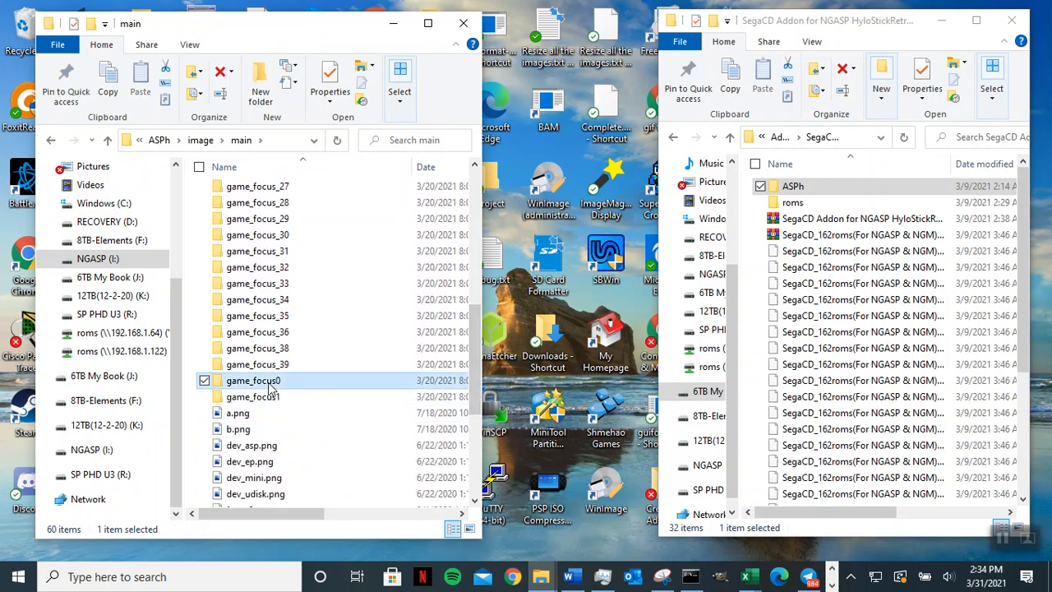
pyautogui.click(277, 382)
pyautogui.click(276, 382)
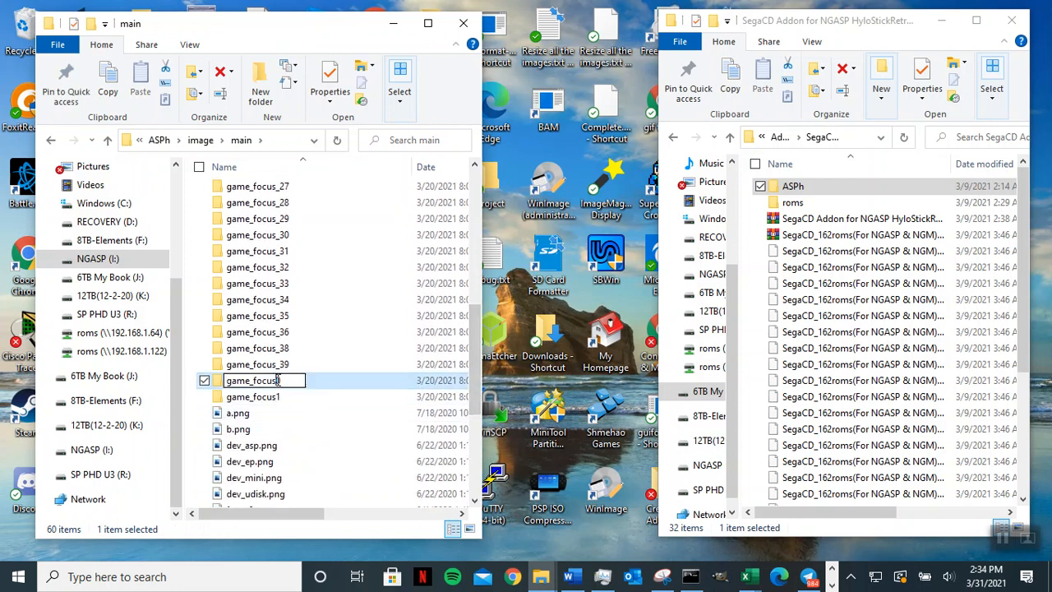
pyautogui.write('_0')
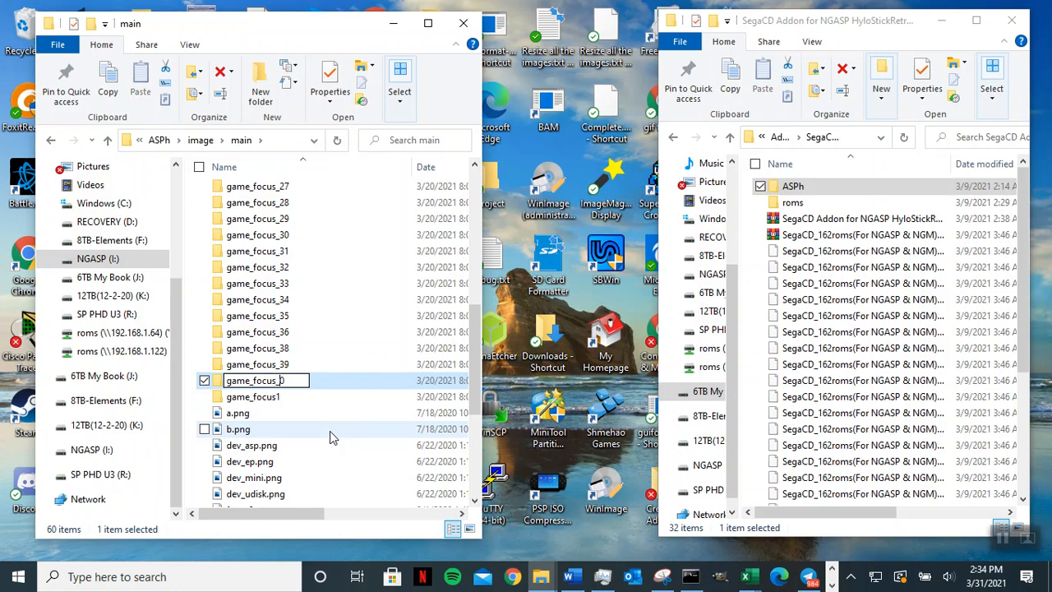
# - Rename the game_focus1 folder to game_focus_1
pyautogui.click(277, 398)
pyautogui.click(277, 398)
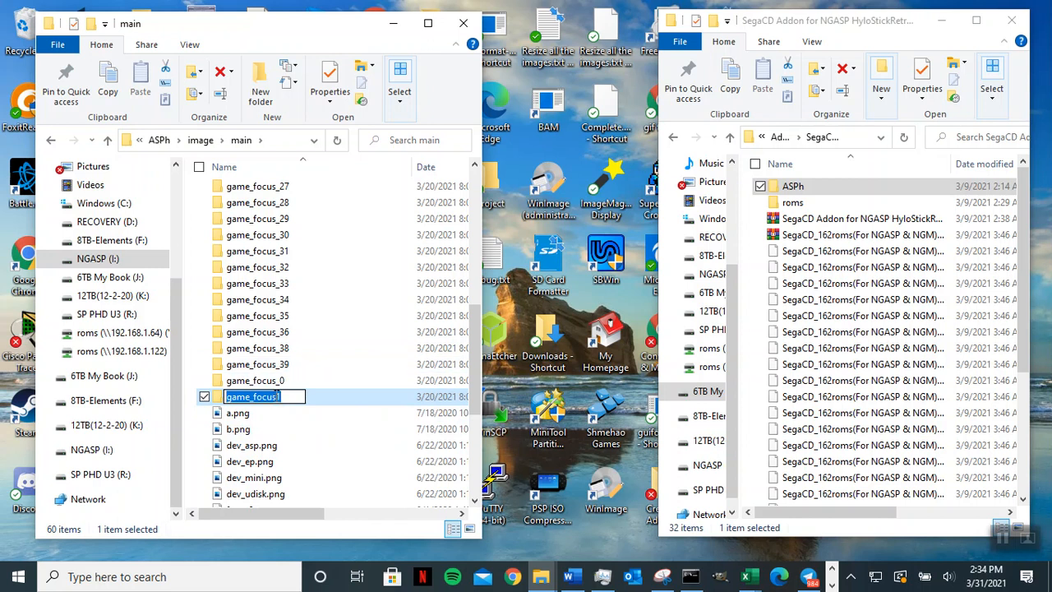
pyautogui.click(279, 397)
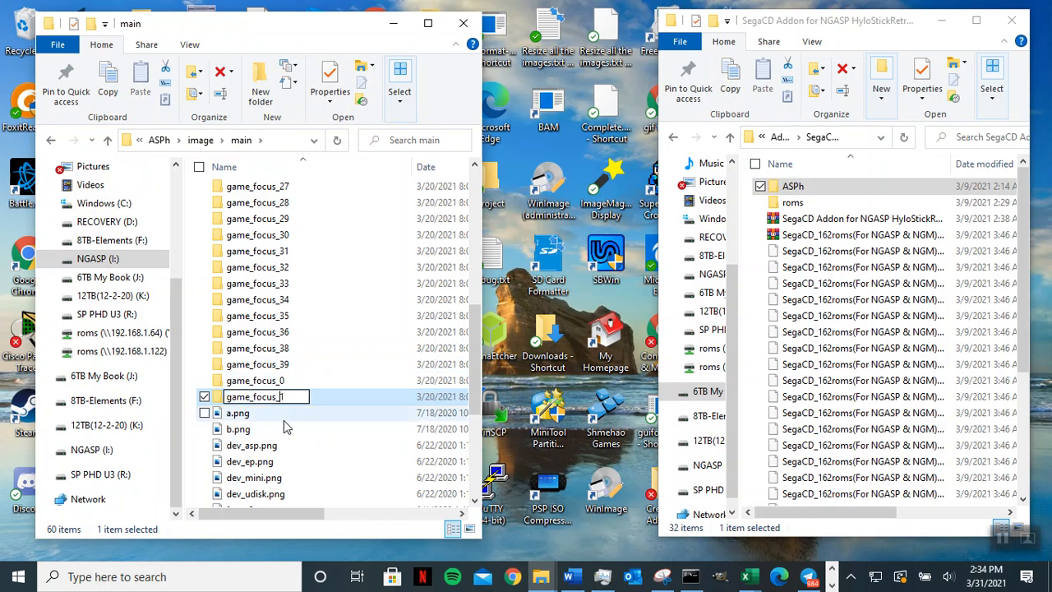
pyautogui.write('_')
pyautogui.click(369, 423)
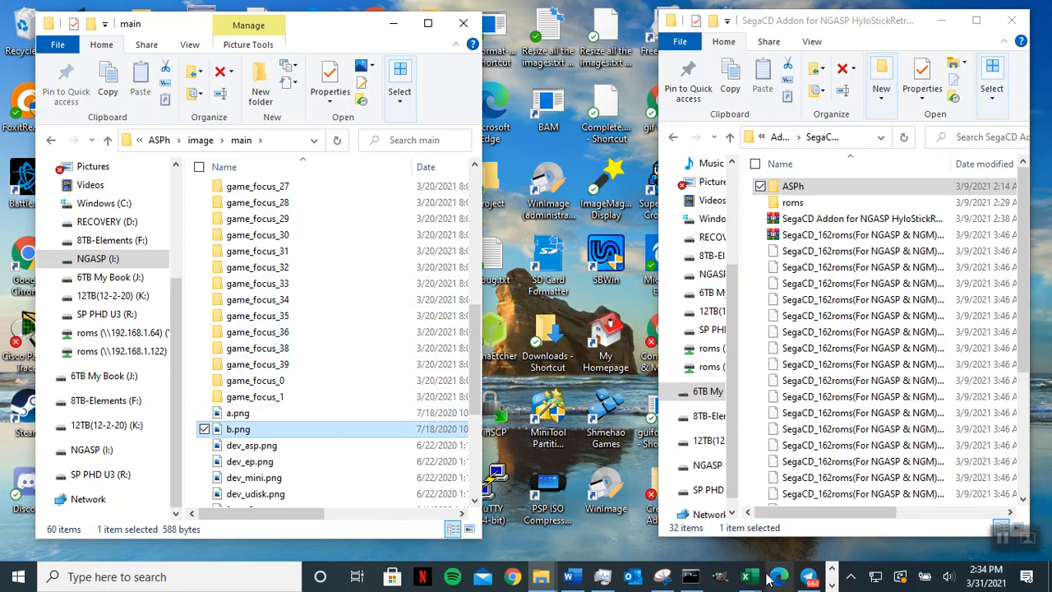
pyautogui.click(830, 585)
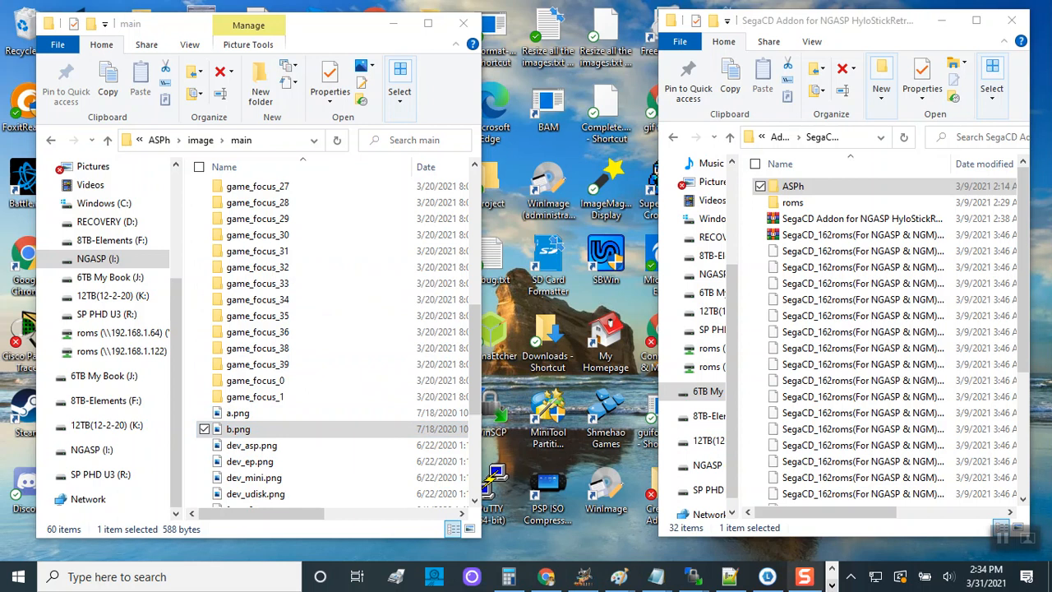
pyautogui.moveTo(623, 586)
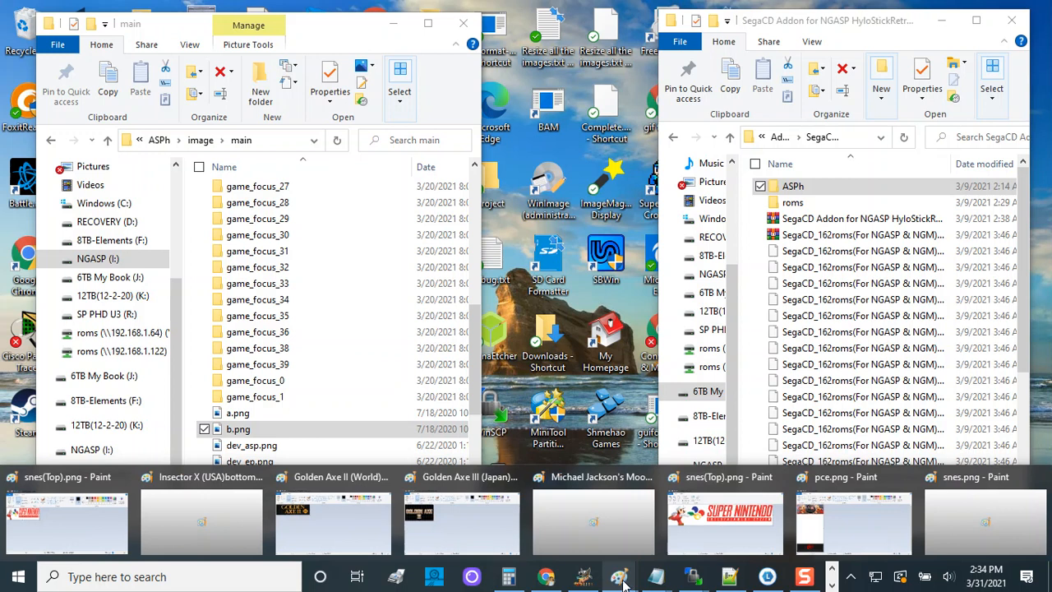
# - Switch to Excel's Arcade Pi3Bplus 382 games workbook, showing the lang_array sheet
pyautogui.click(832, 569)
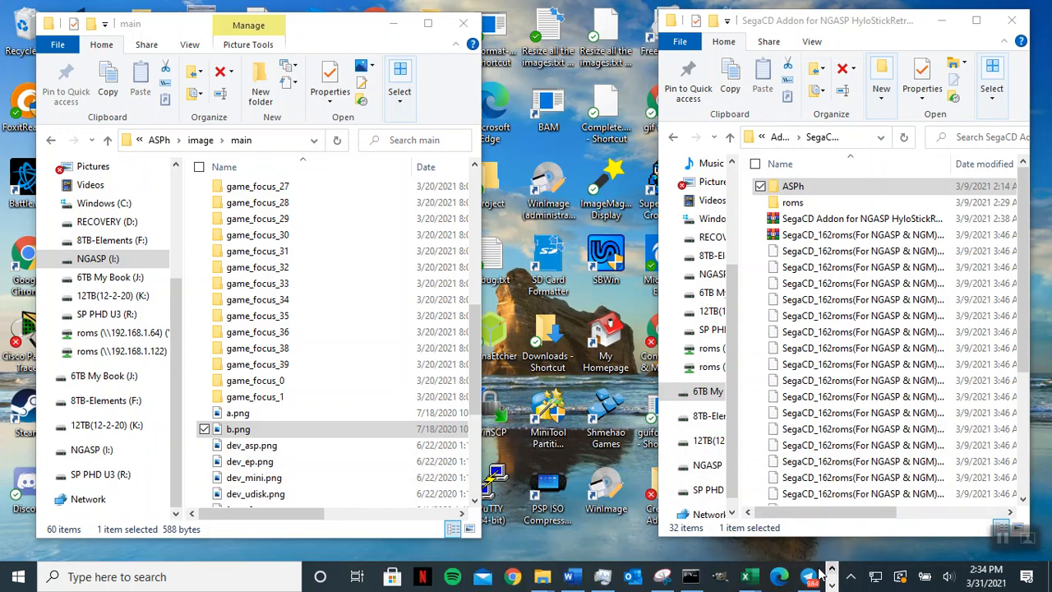
pyautogui.click(745, 576)
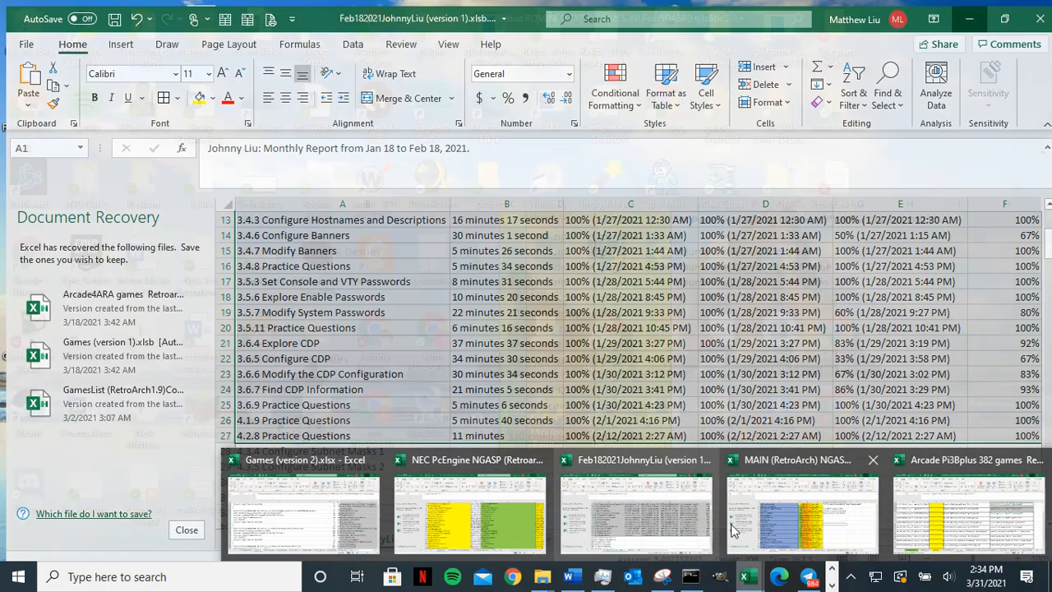
pyautogui.moveTo(734, 530)
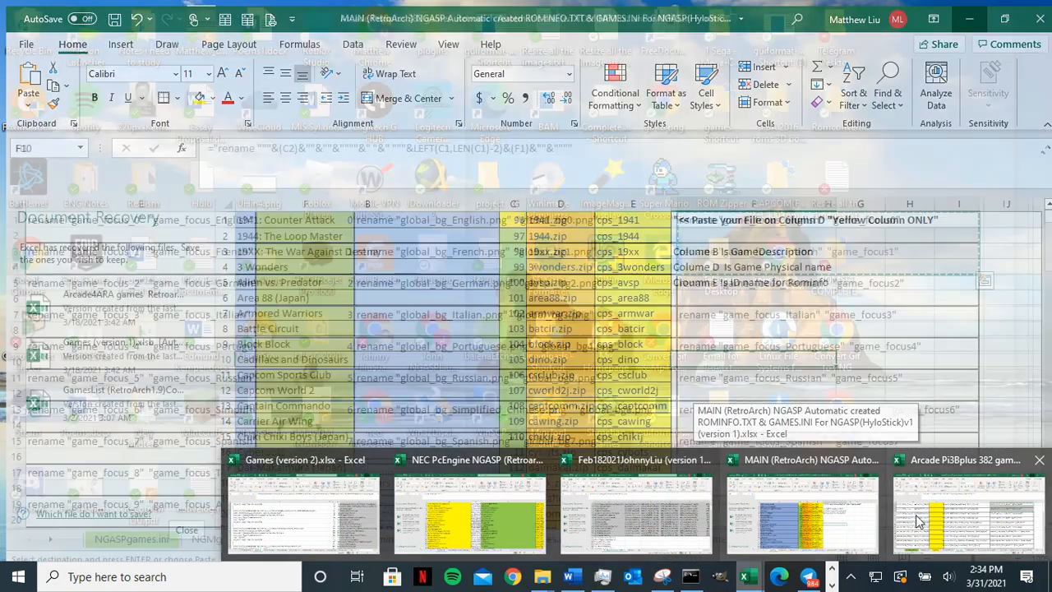
pyautogui.click(968, 516)
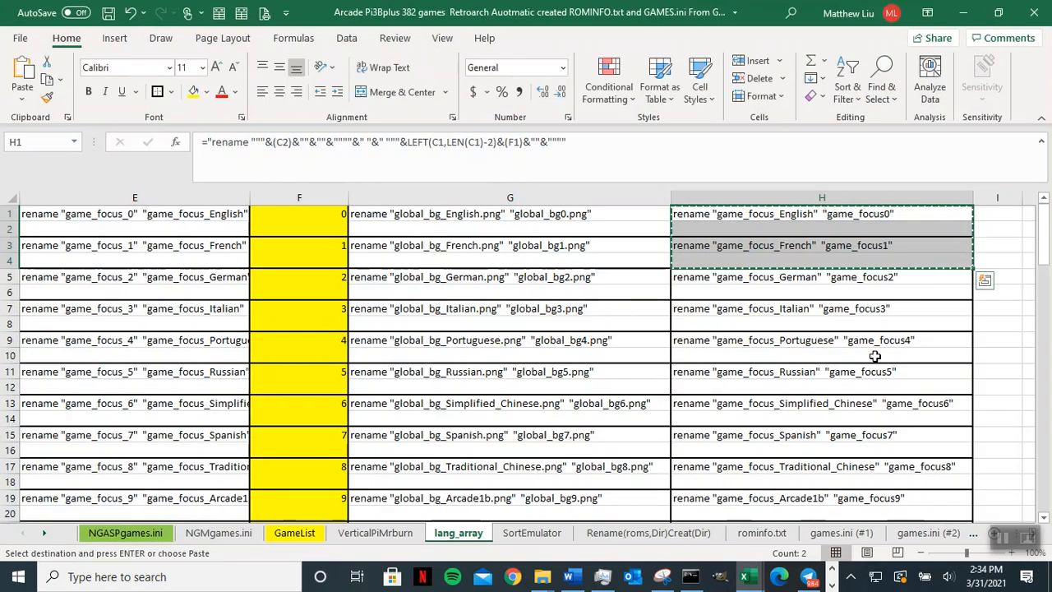
# - Insert "_"& before (F1) in the H1 formula so the game_focus target name has an underscore before its number
pyautogui.click(893, 219)
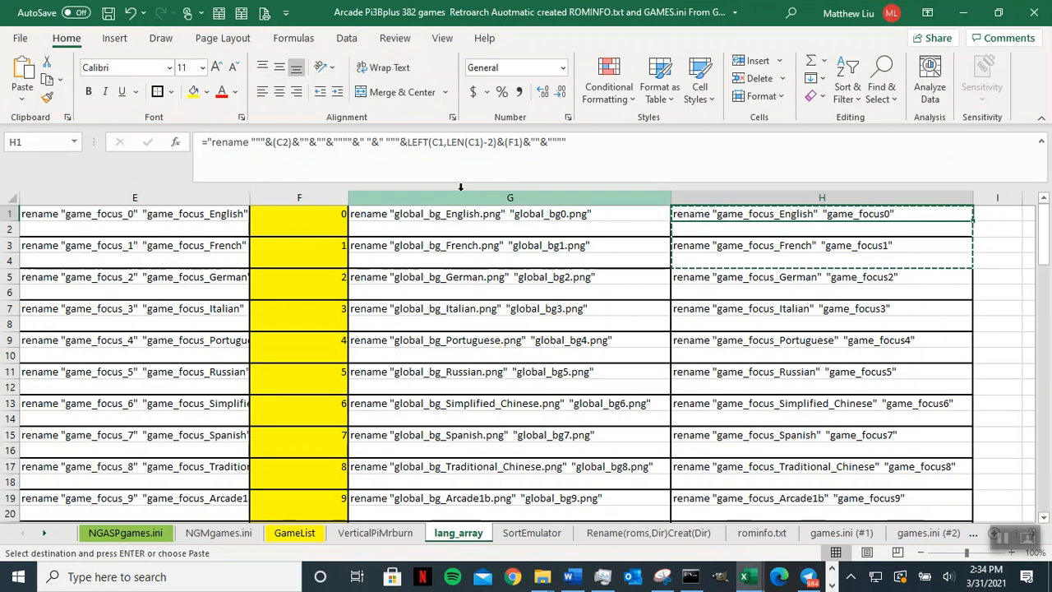
pyautogui.click(510, 144)
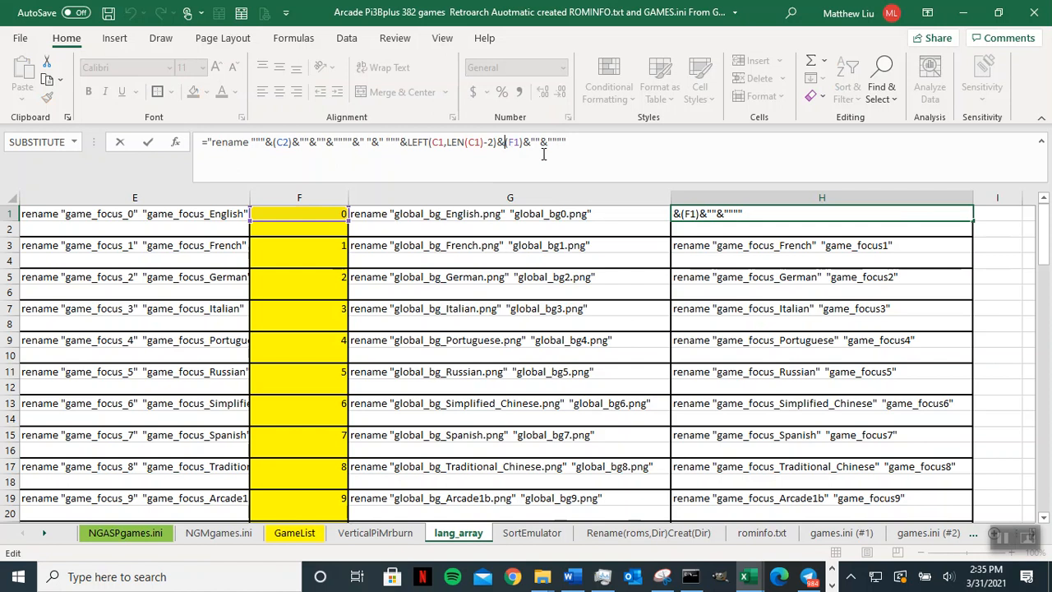
pyautogui.write('"')
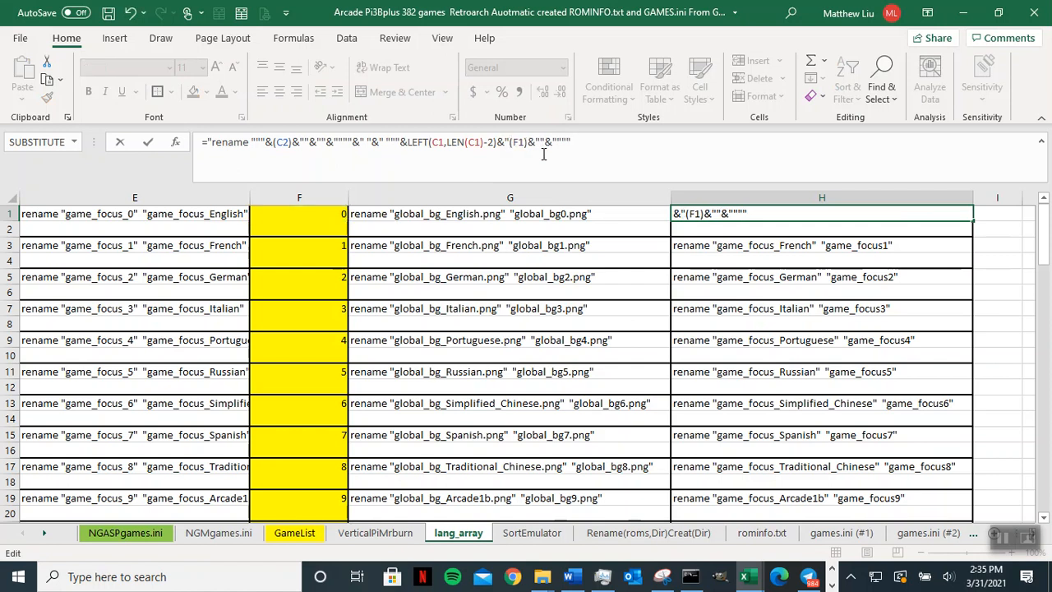
pyautogui.write('_')
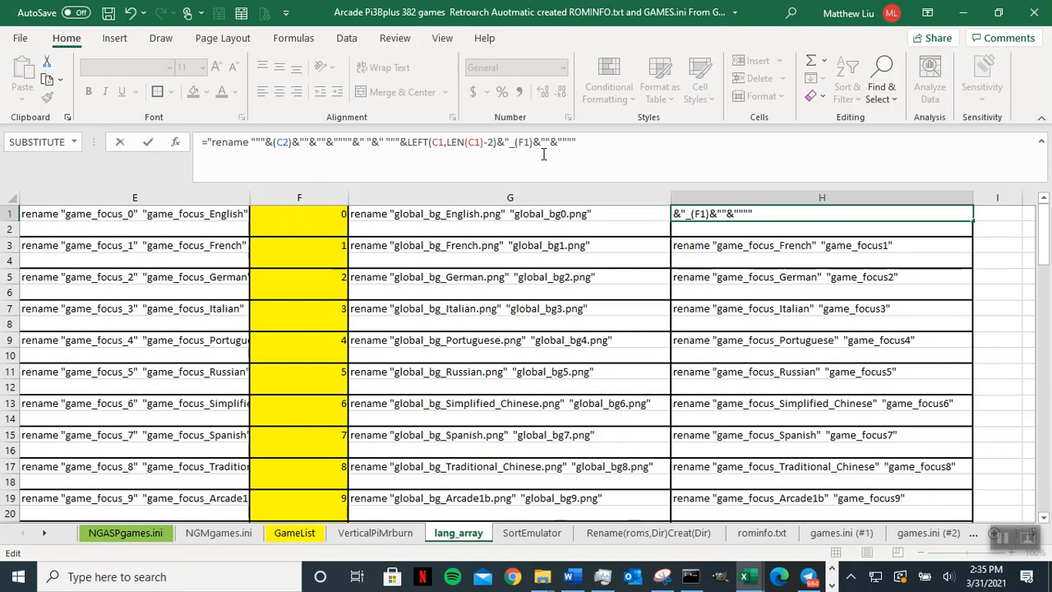
pyautogui.write('"')
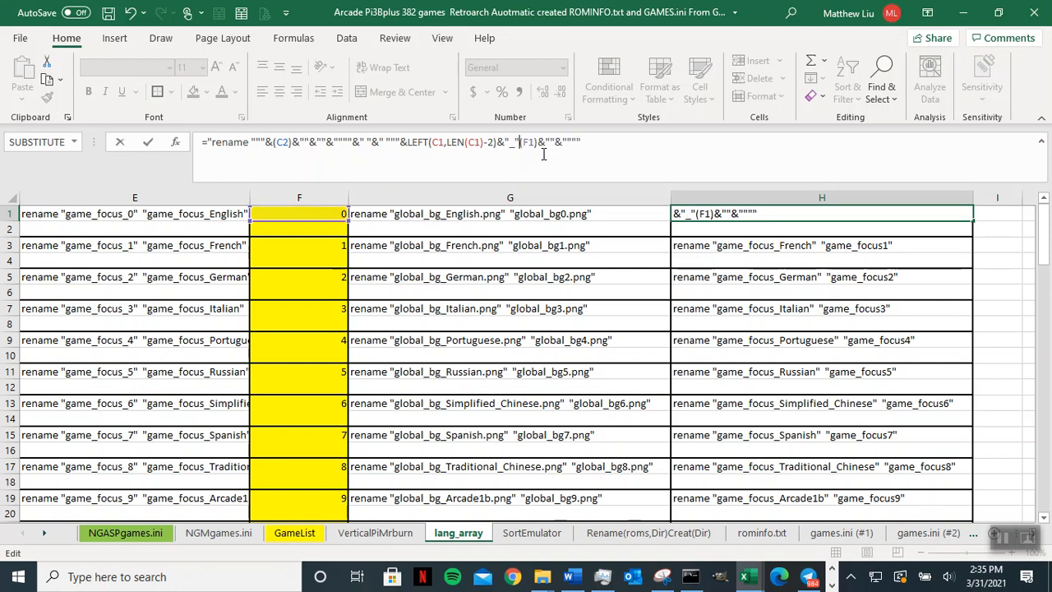
pyautogui.write('&')
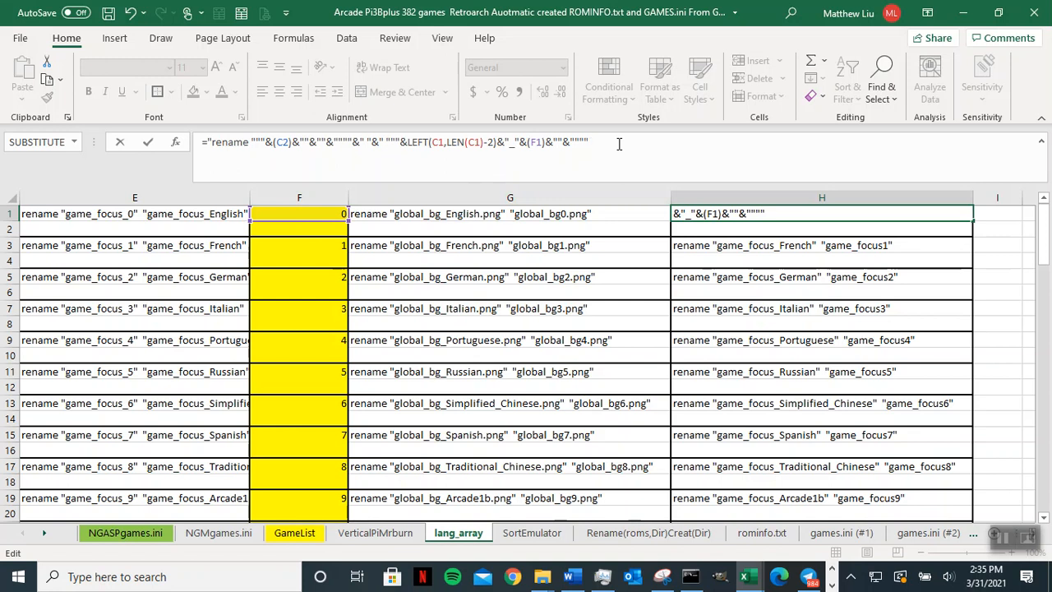
pyautogui.press('Return')
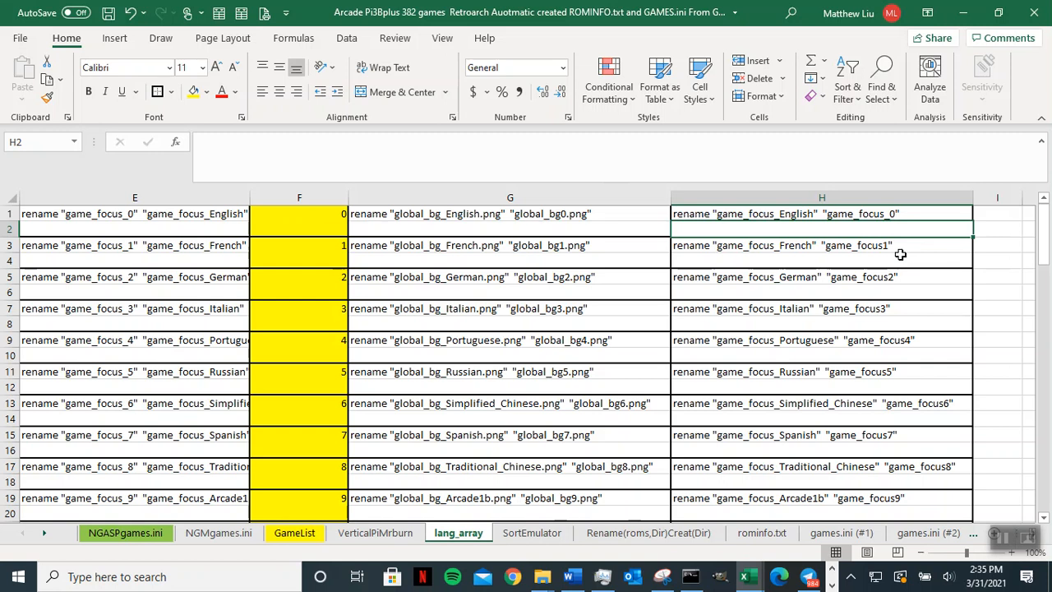
# - Insert "_"& before (F1) in the G1 formula so the global_bg target name has an underscore before its number
pyautogui.click(563, 215)
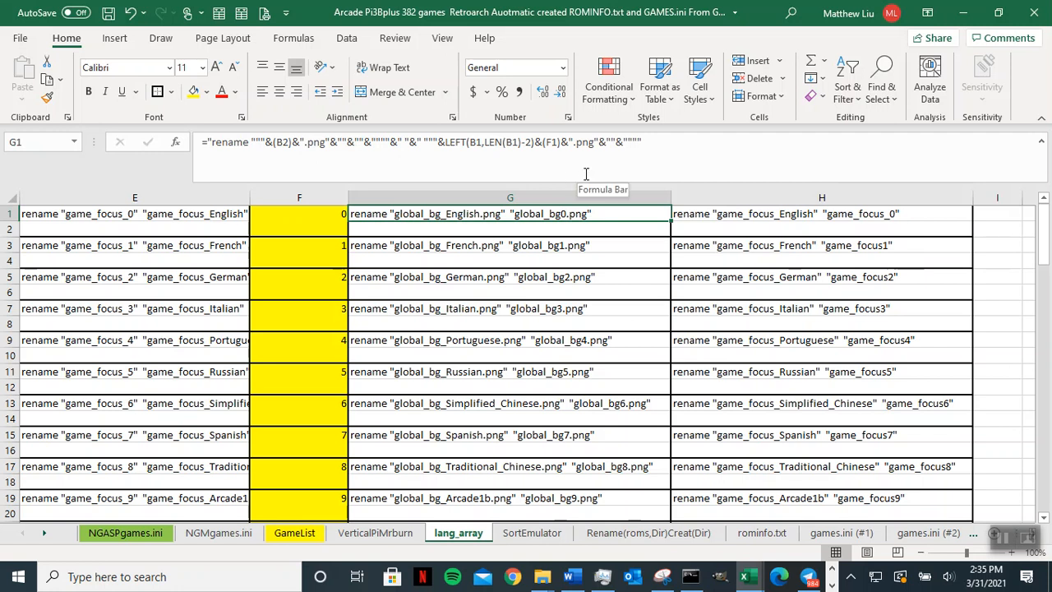
pyautogui.click(544, 144)
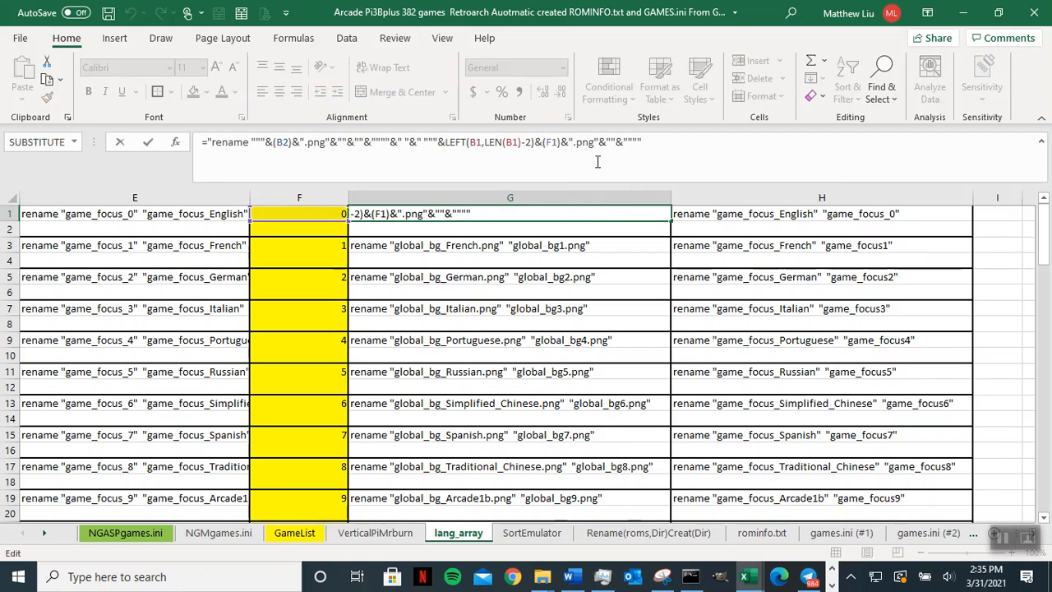
pyautogui.write('"_')
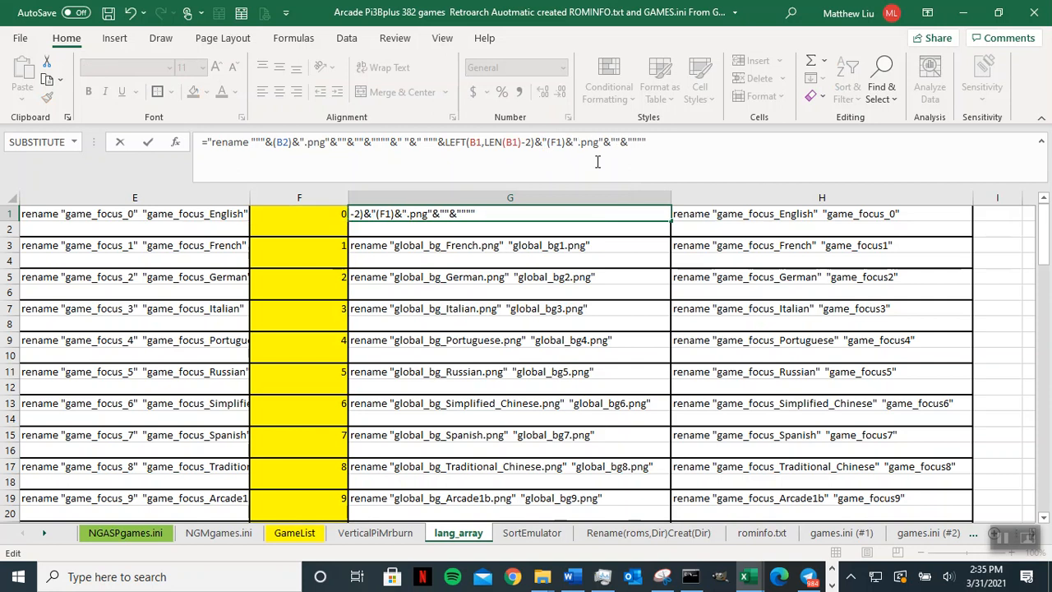
pyautogui.write('"')
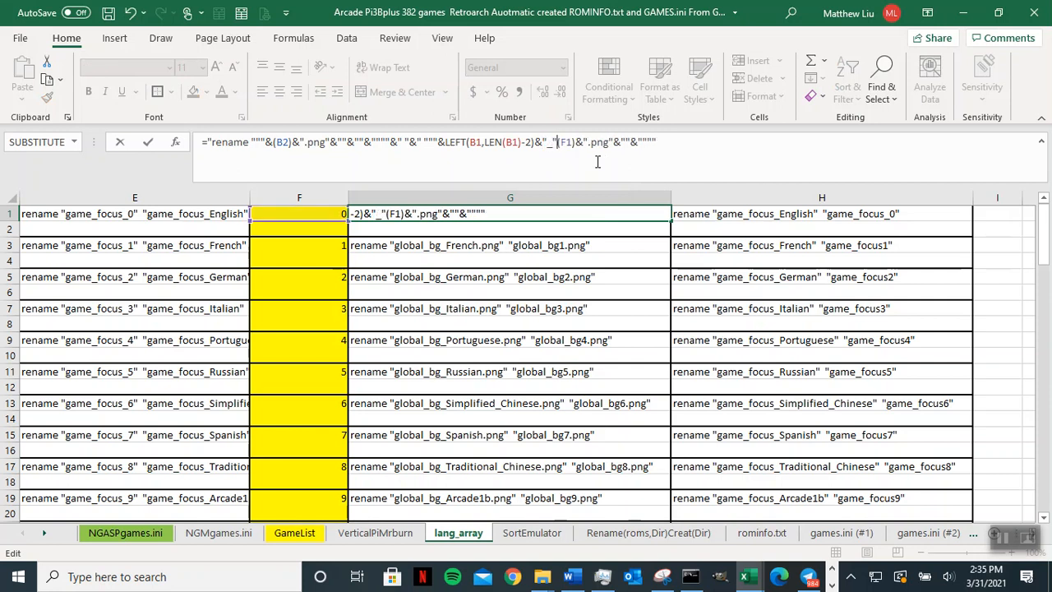
pyautogui.write('&')
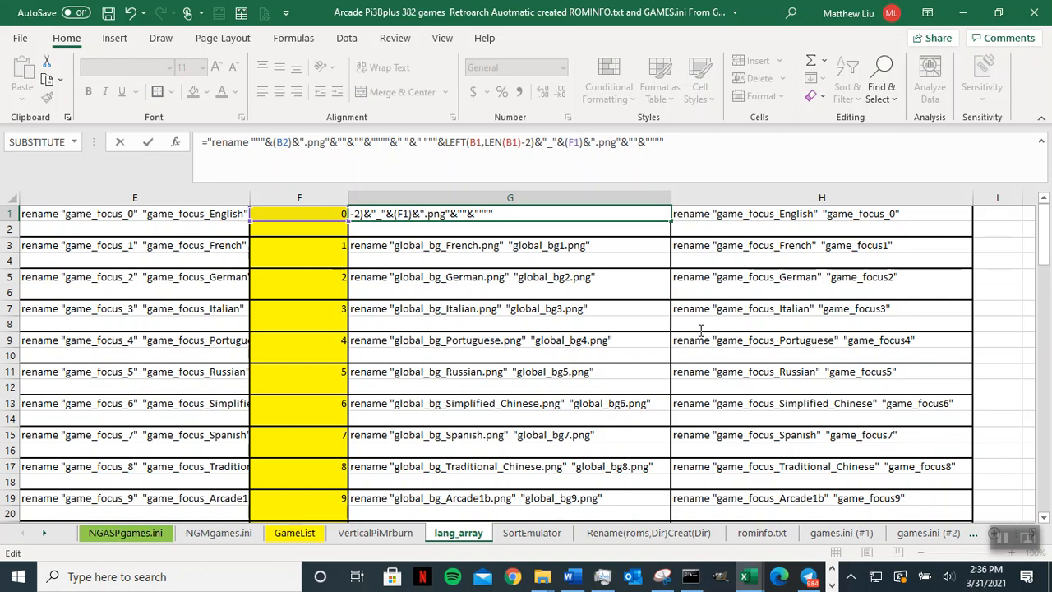
pyautogui.press('Return')
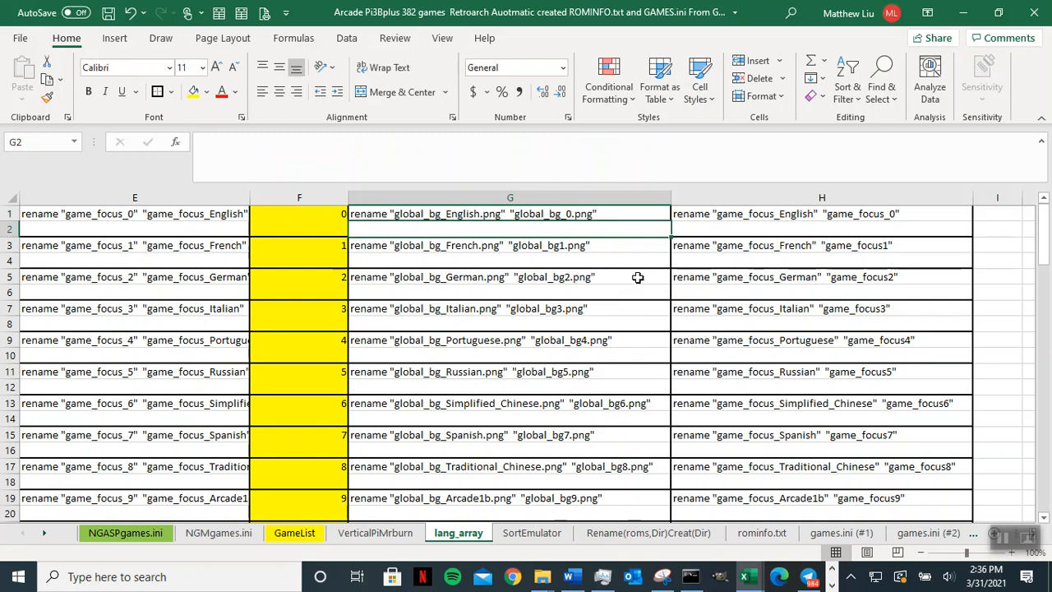
# - Fill the G1:H2 rename formulas down through row 100 and check the generated commands back up to the first row
pyautogui.moveTo(649, 213); pyautogui.dragTo(786, 232)
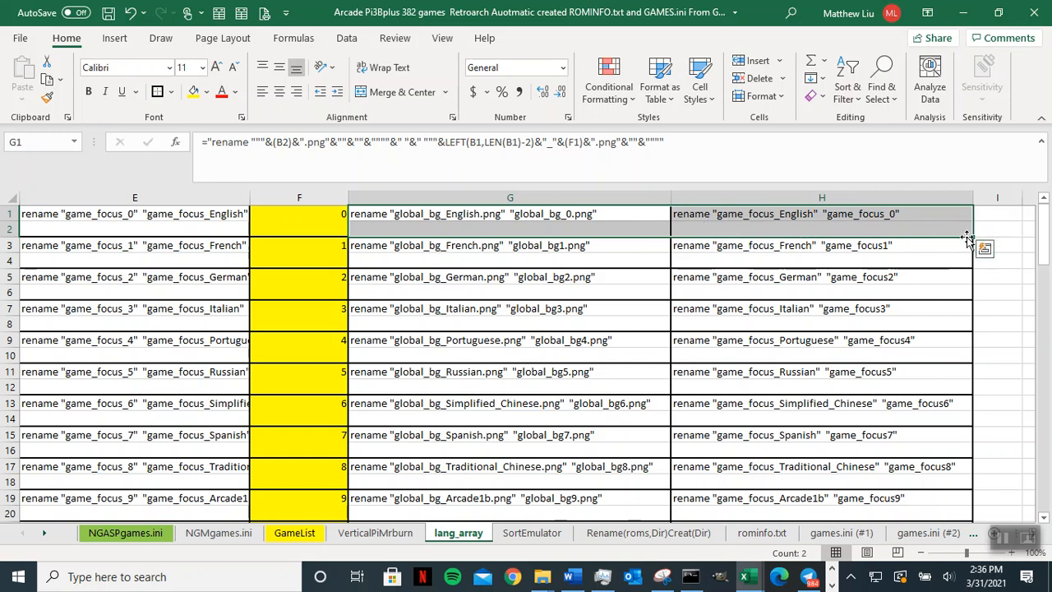
pyautogui.moveTo(973, 238); pyautogui.dragTo(978, 472)
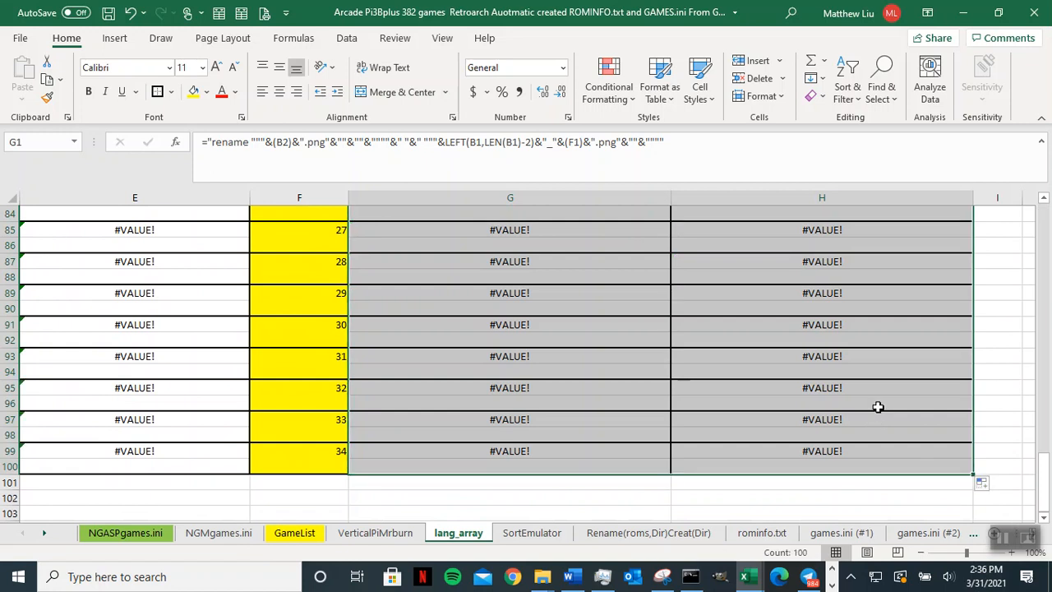
pyautogui.scroll(20, 878, 403)
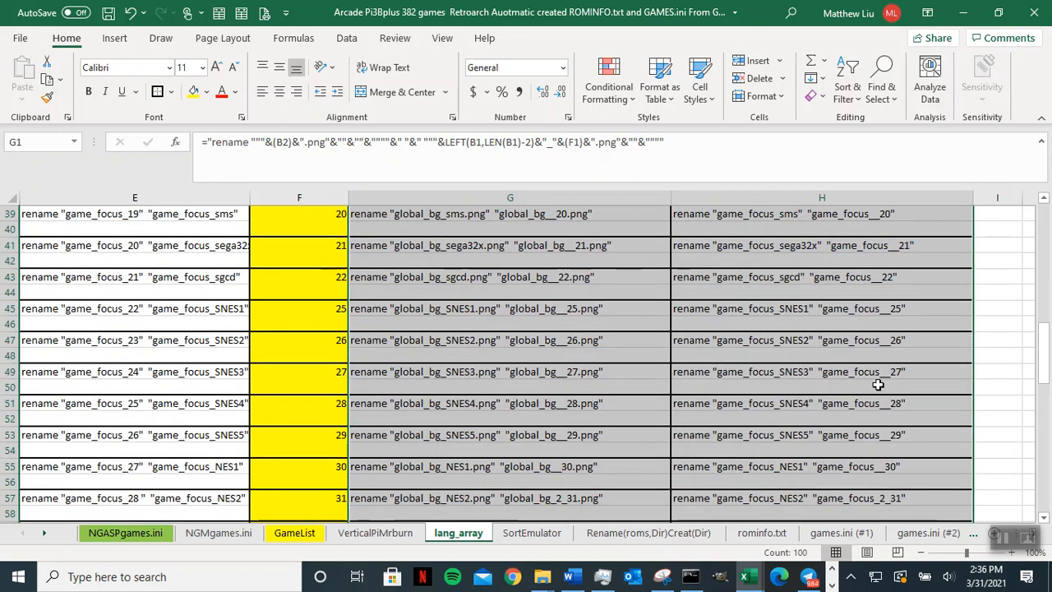
pyautogui.scroll(8, 877, 385)
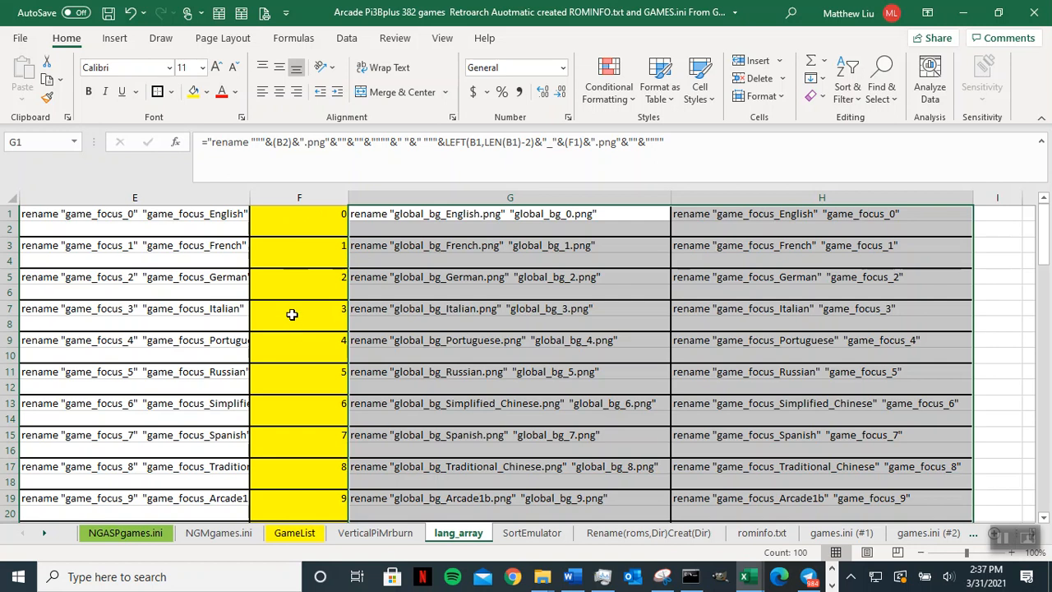
# - Select cell F1 in the numbering column and switch to lang_array.ini in Notepad++
pyautogui.doubleClick(309, 219)
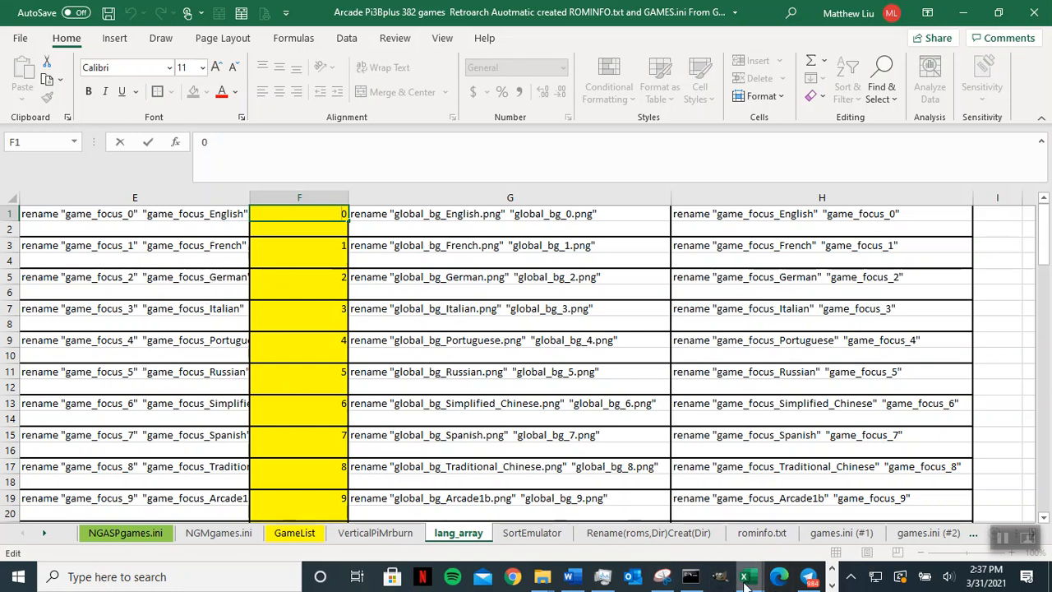
pyautogui.moveTo(744, 578)
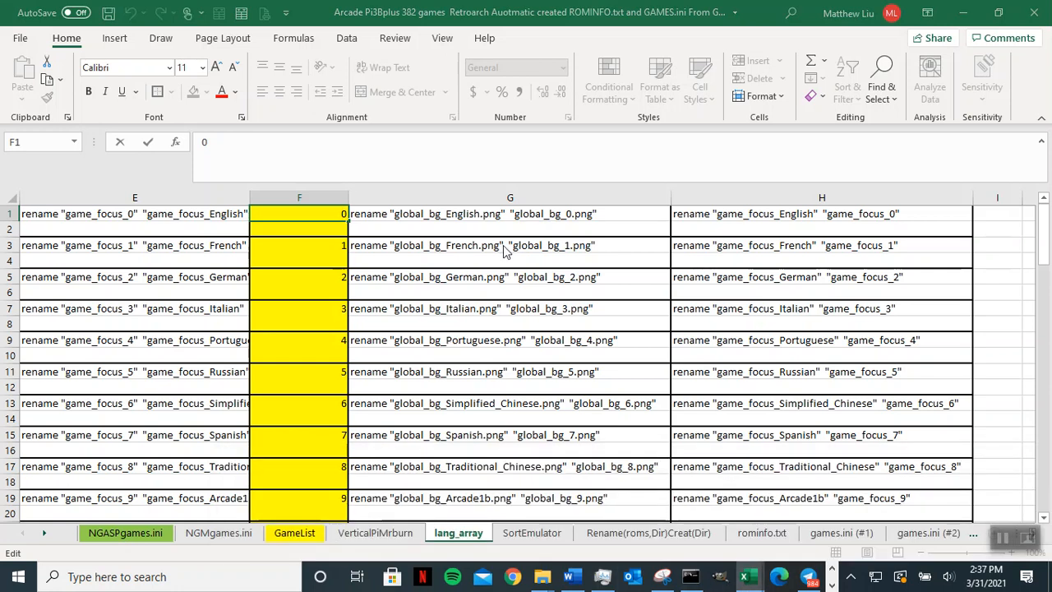
pyautogui.hotkey('alt', 'Tab')
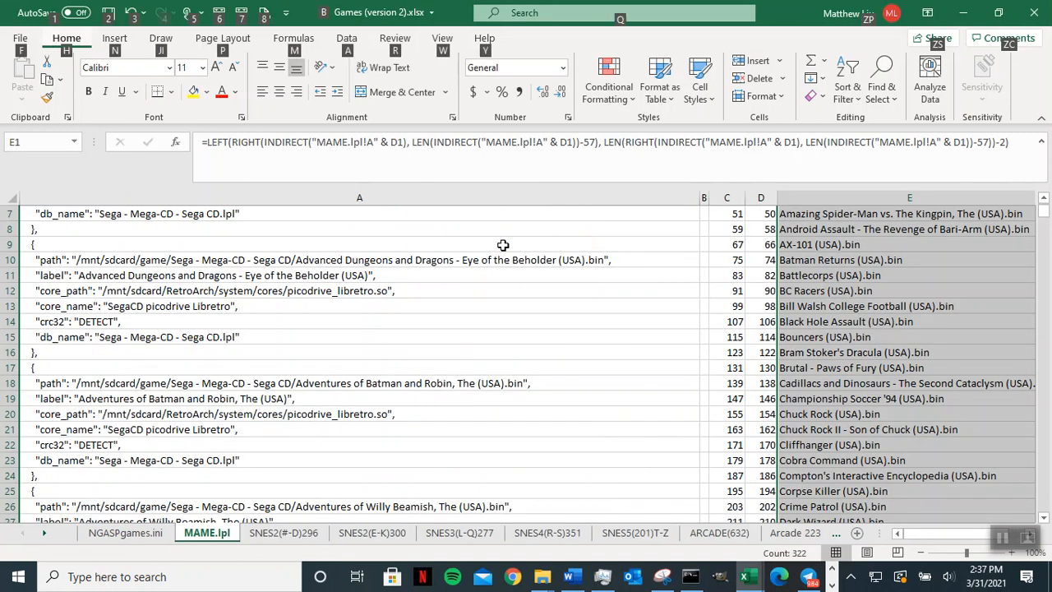
pyautogui.hotkey('alt', 'Tab')
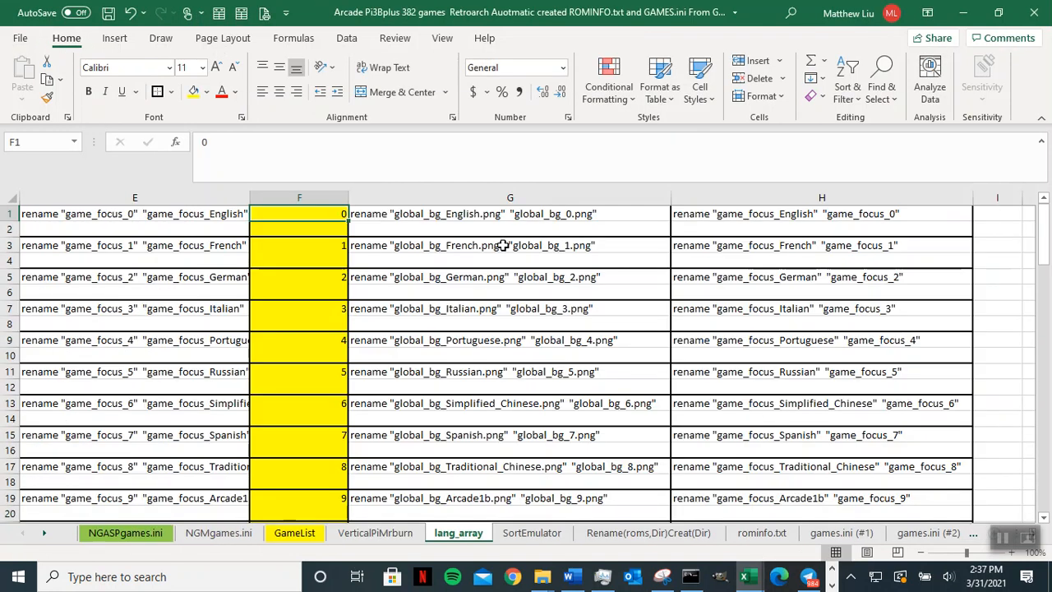
pyautogui.hotkey('alt', 'Tab')
pyautogui.hotkey('alt', 'Tab')
pyautogui.hotkey('alt', 'Tab')
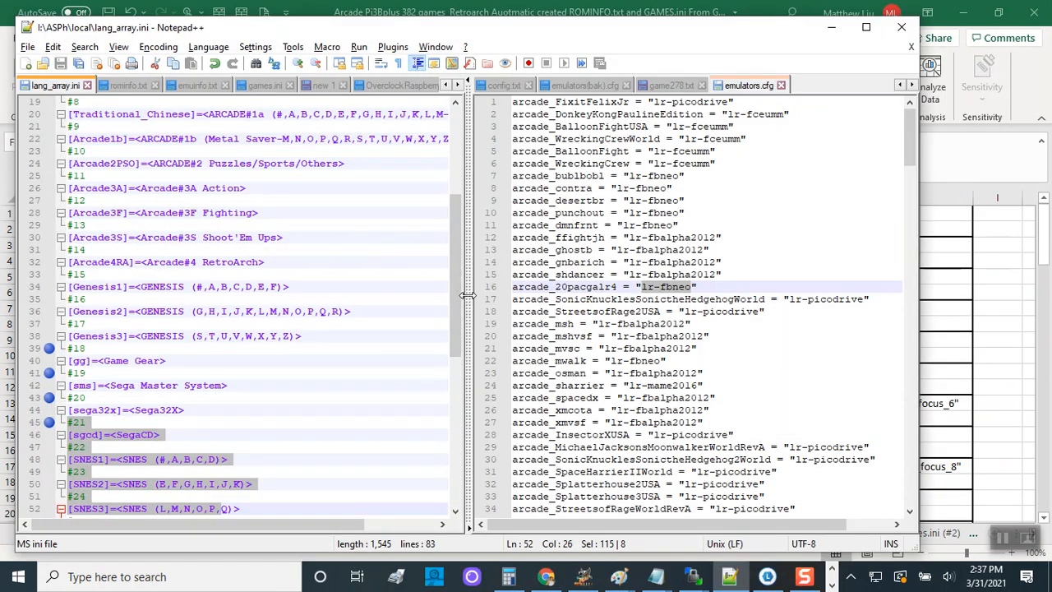
# - Widen the lang_array.ini pane, narrow the Notepad++ window and show the start of the language list beside the spreadsheet
pyautogui.moveTo(466, 295); pyautogui.dragTo(910, 337)
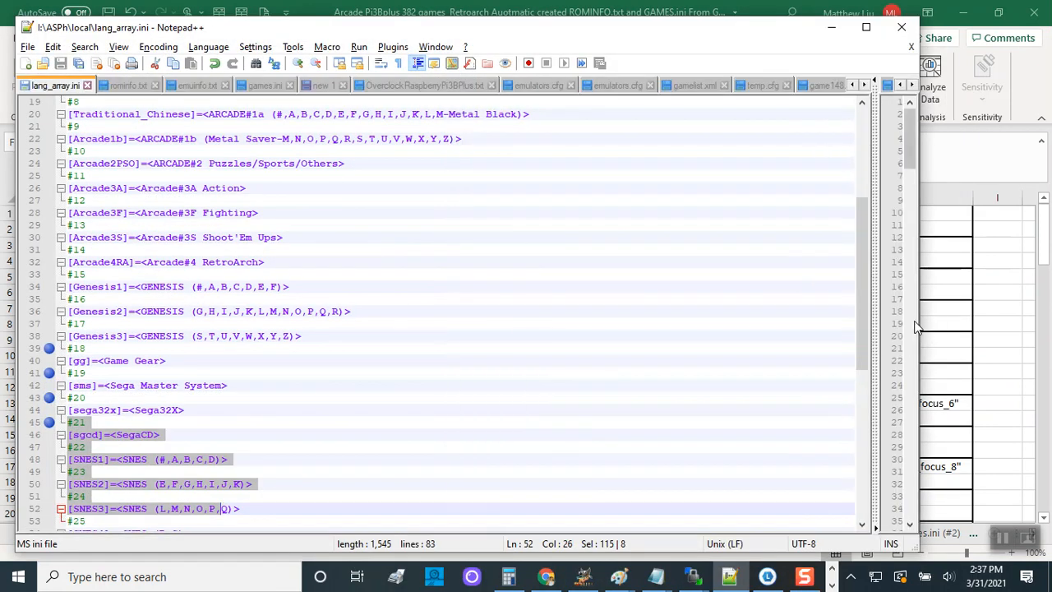
pyautogui.moveTo(924, 318); pyautogui.dragTo(428, 317)
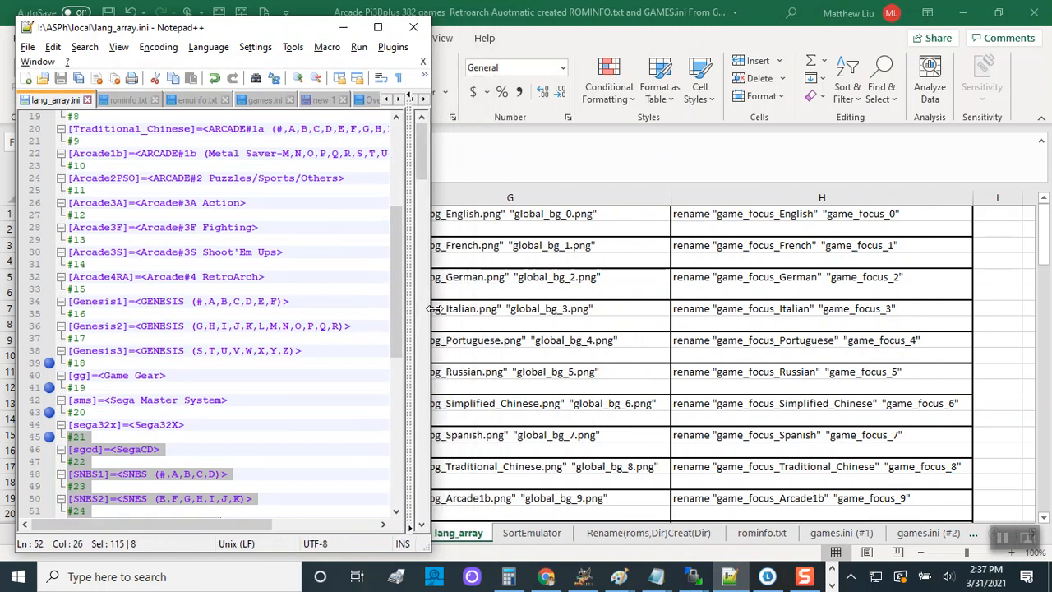
pyautogui.scroll(5, 263, 261)
pyautogui.scroll(1, 263, 261)
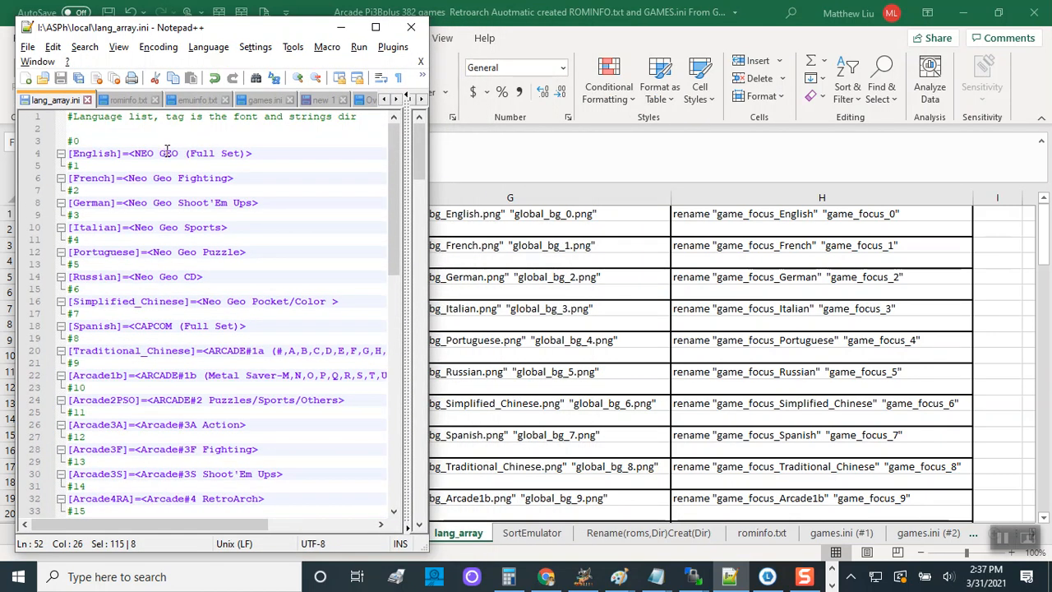
pyautogui.moveTo(226, 32); pyautogui.dragTo(127, 72)
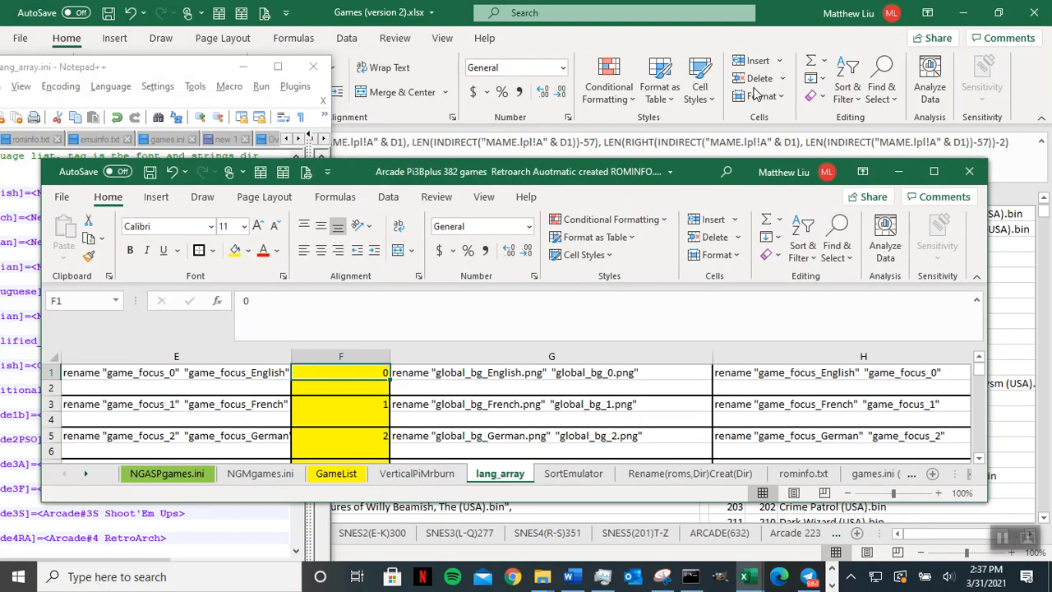
# - Place the resized Arcade Pi3Bplus 382 games workbook window beside Notepad++ and minimize the Games (version 2).xlsx workbook
pyautogui.moveTo(608, 172); pyautogui.dragTo(743, 25)
pyautogui.moveTo(176, 355); pyautogui.dragTo(333, 535)
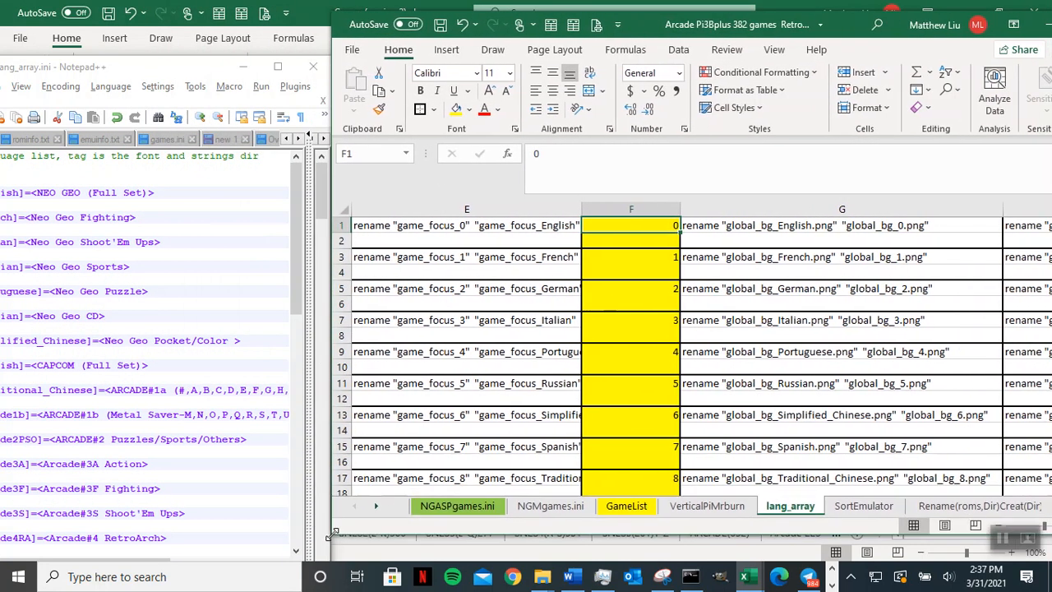
pyautogui.click(164, 19)
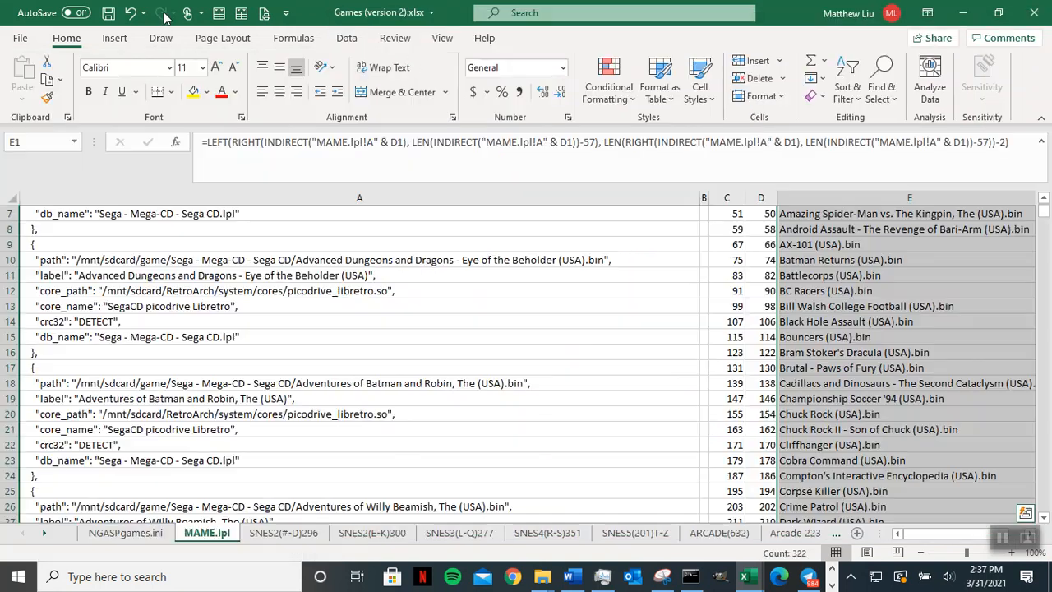
pyautogui.click(963, 12)
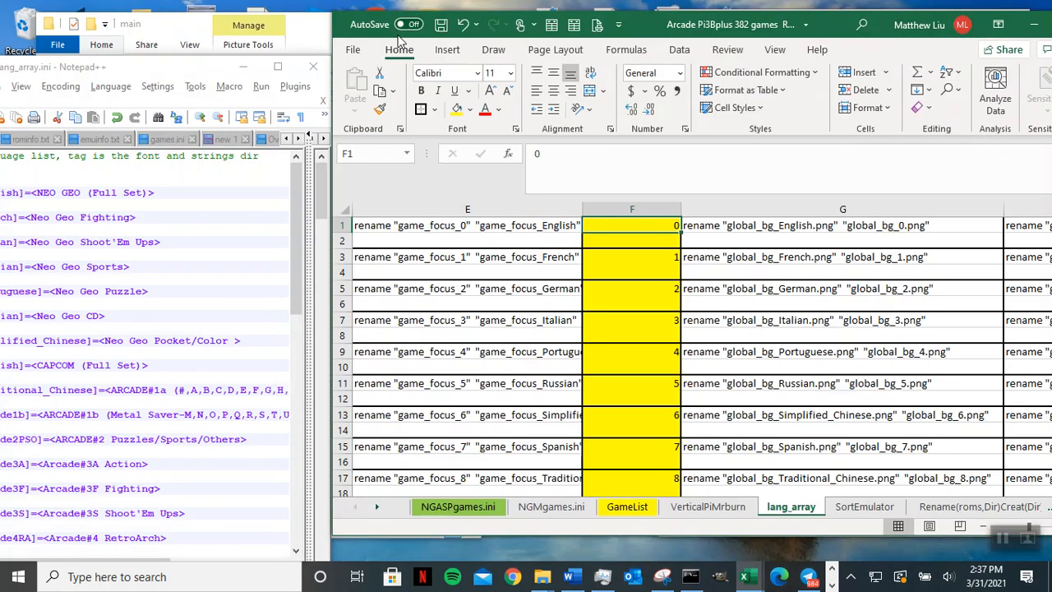
# - Minimize the main folder window and fit the Notepad++ window into the space beside the workbook without overlap
pyautogui.click(185, 29)
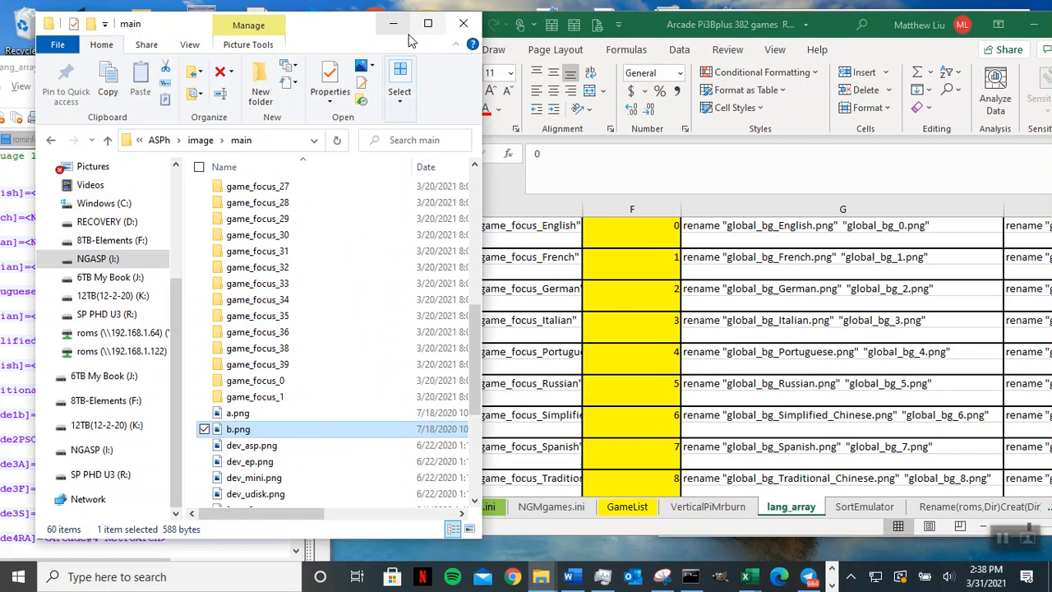
pyautogui.click(392, 11)
pyautogui.moveTo(153, 67); pyautogui.dragTo(240, 14)
pyautogui.moveTo(419, 286); pyautogui.dragTo(326, 316)
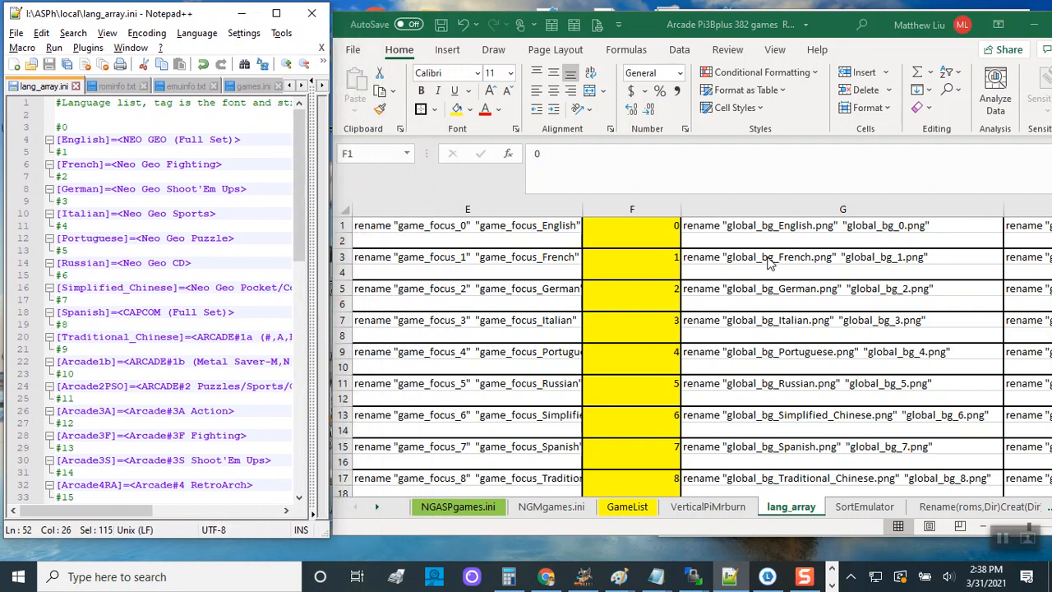
# - Examine the game_focus rename formula in cell H1 of the lang_array sheet
pyautogui.click(647, 227)
pyautogui.press('Right')
pyautogui.press('Right')
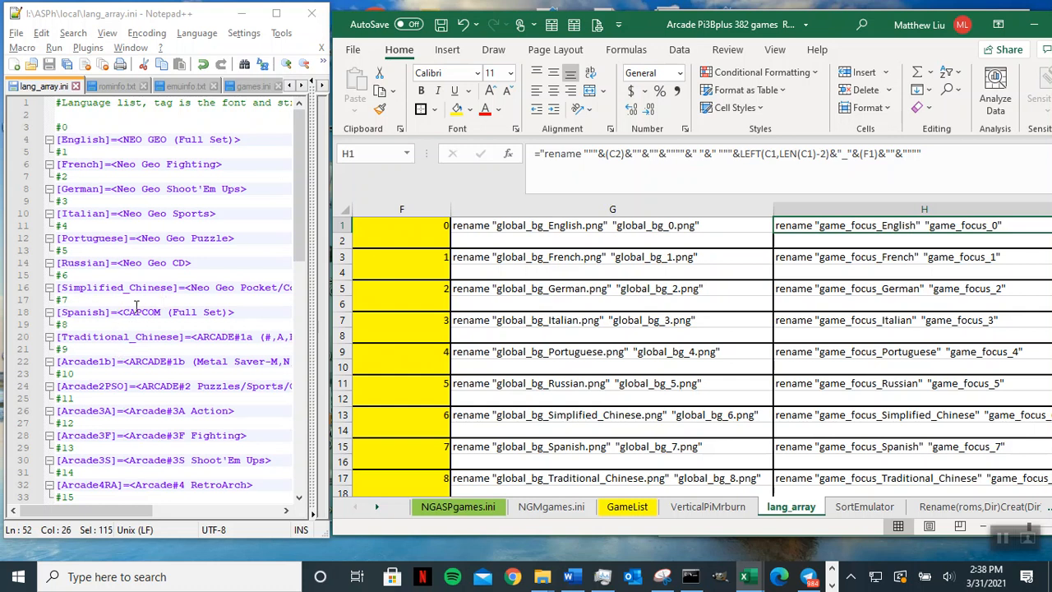
# - Select the whole [English]=<NEO GEO (Full Set)> entry in lang_array.ini in Notepad++
pyautogui.click(257, 316)
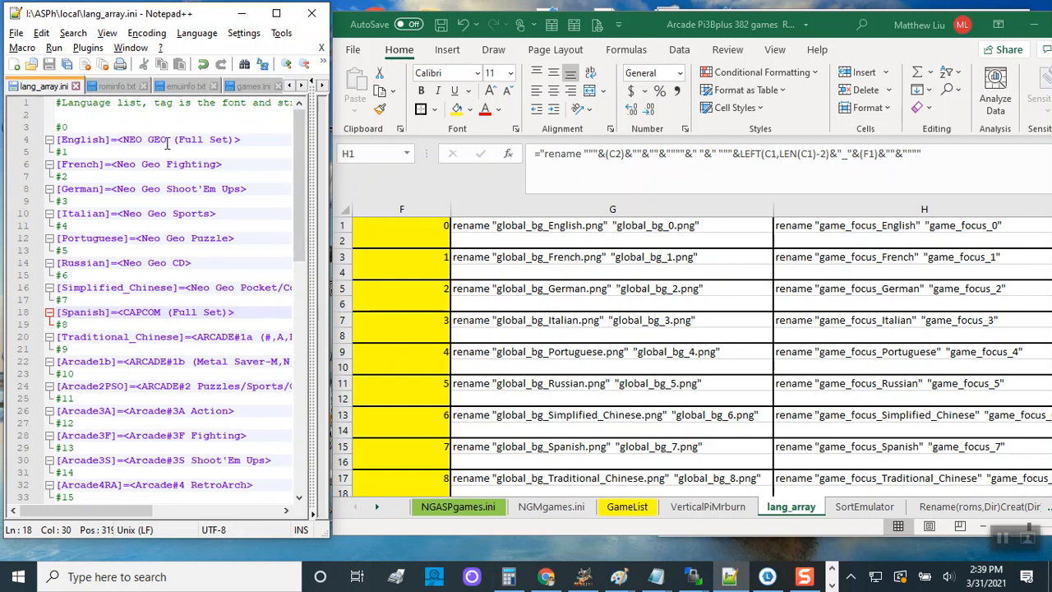
pyautogui.moveTo(254, 140); pyautogui.dragTo(88, 139)
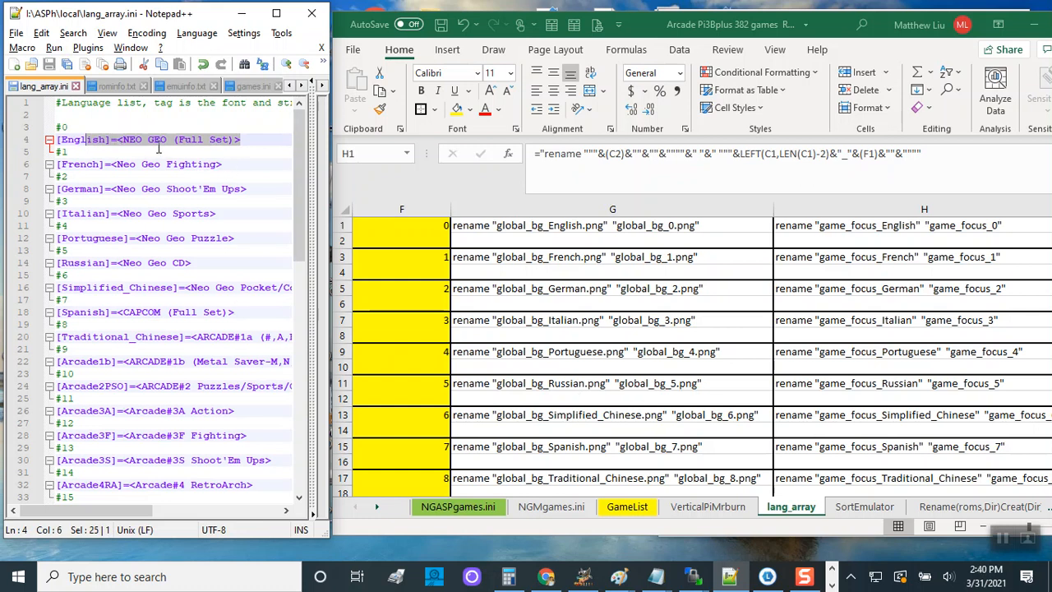
pyautogui.click(244, 140)
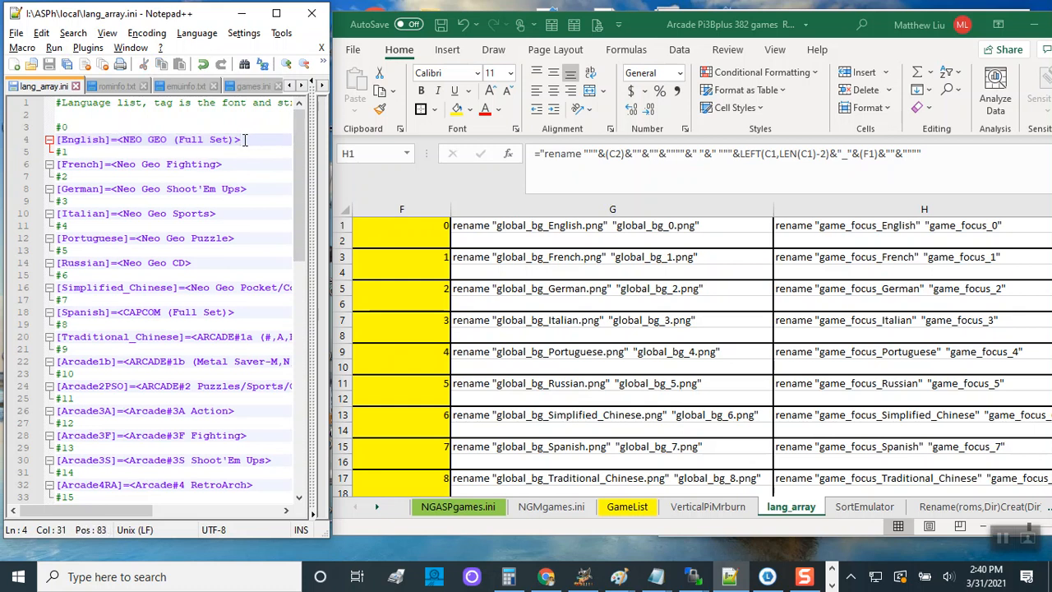
pyautogui.moveTo(240, 140); pyautogui.dragTo(58, 142)
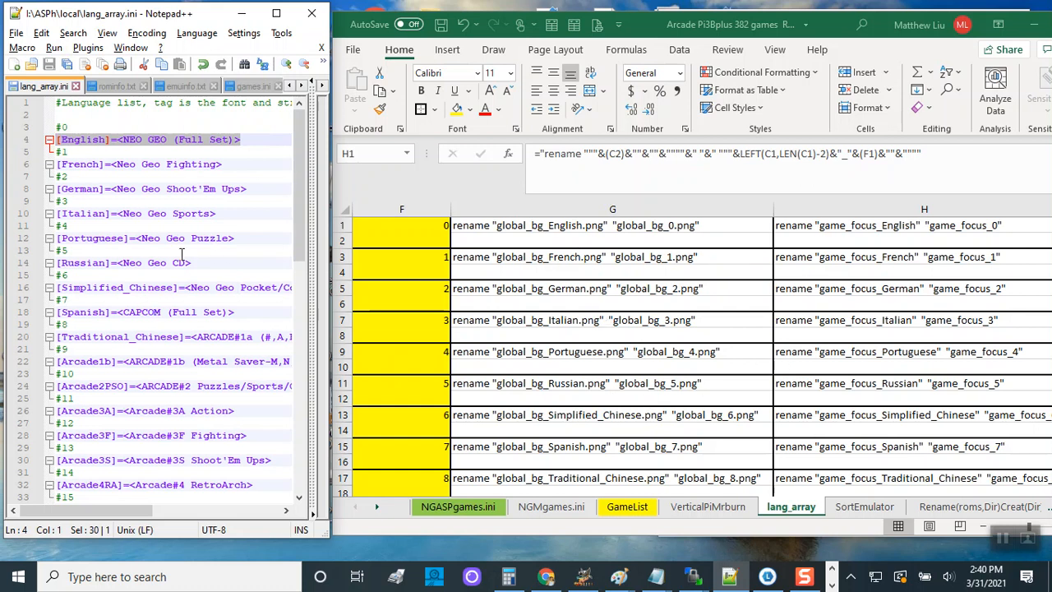
# - In the workbook, fill the =F3+1 numbering formula from F5 down column F to row 100
pyautogui.scroll(-3, 750, 403)
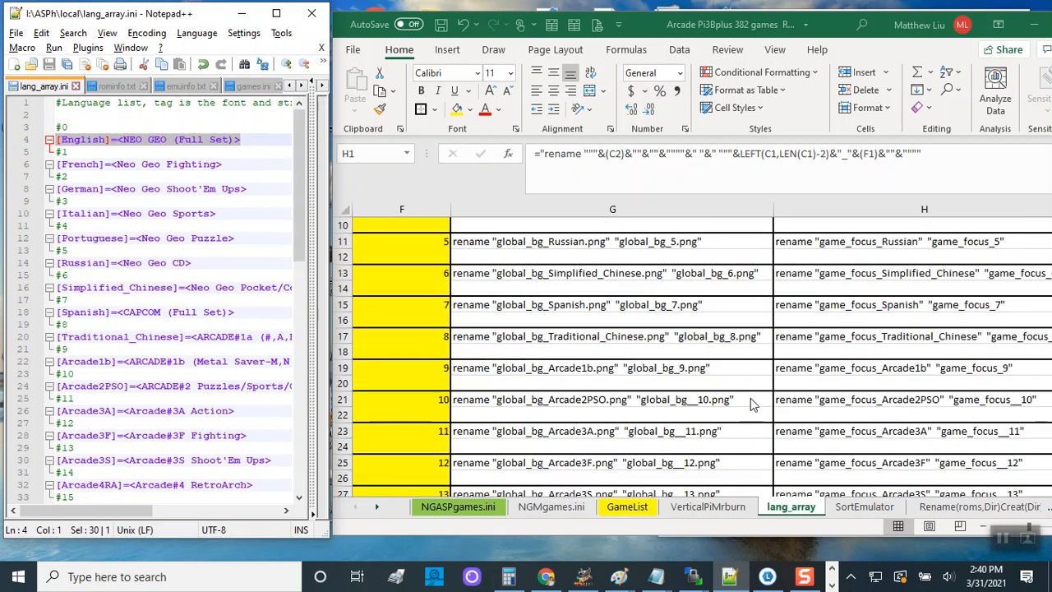
pyautogui.scroll(-2, 747, 395)
pyautogui.scroll(-4, 750, 399)
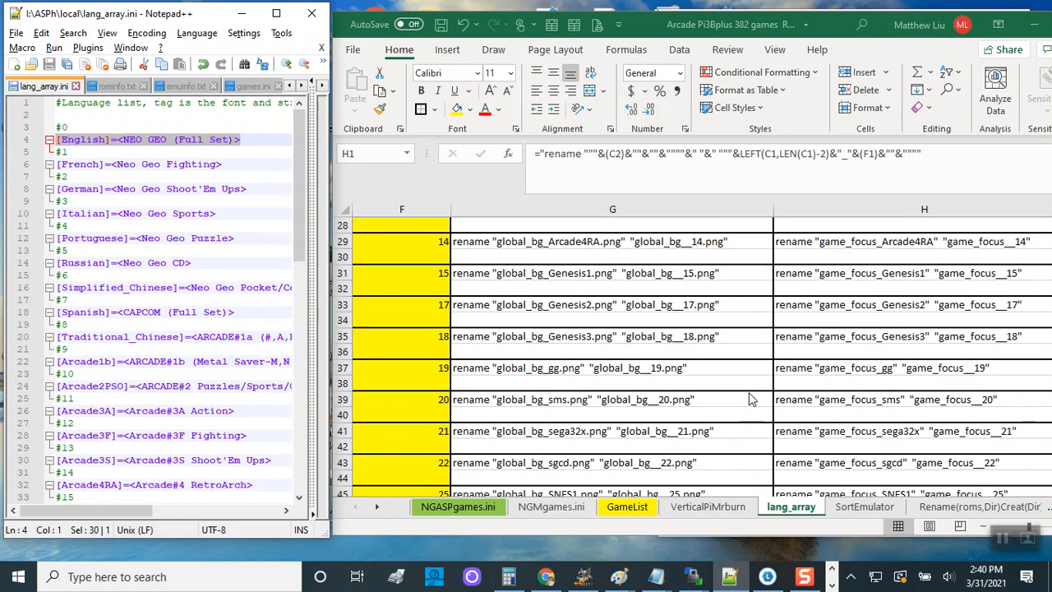
pyautogui.scroll(-8, 748, 391)
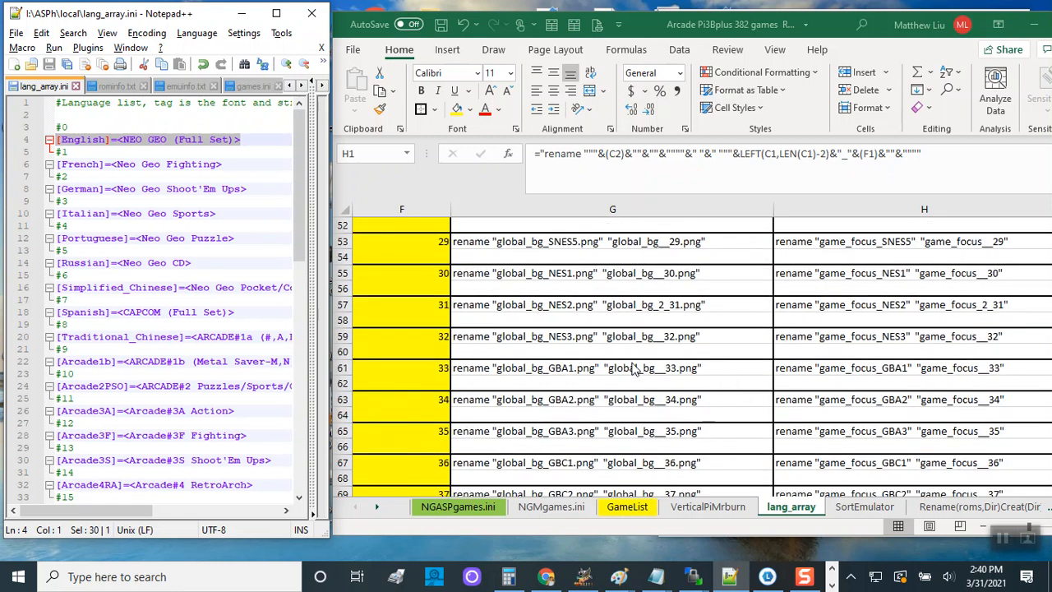
pyautogui.scroll(17, 395, 292)
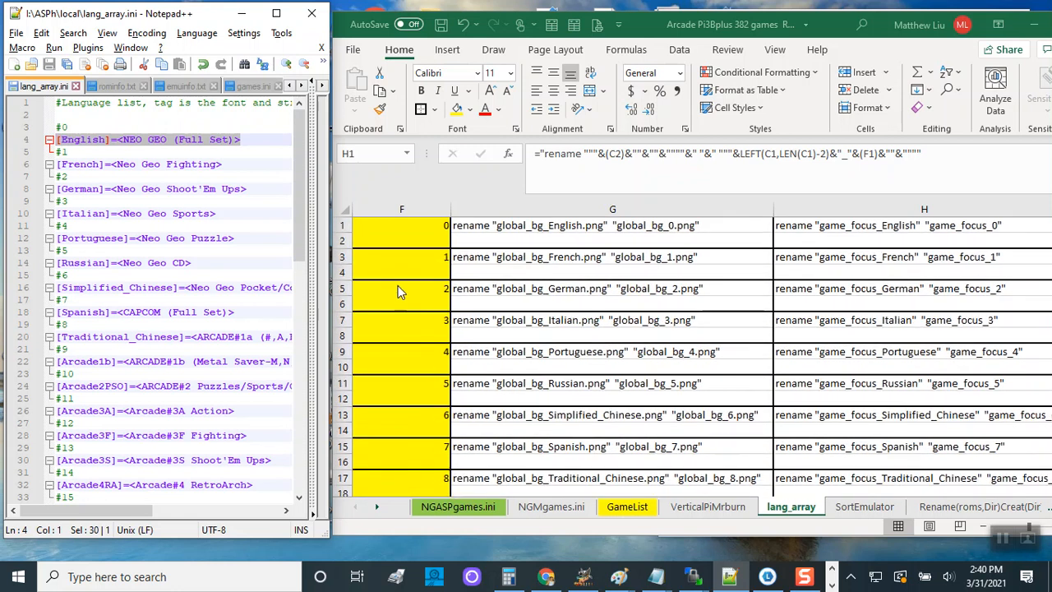
pyautogui.click(429, 248)
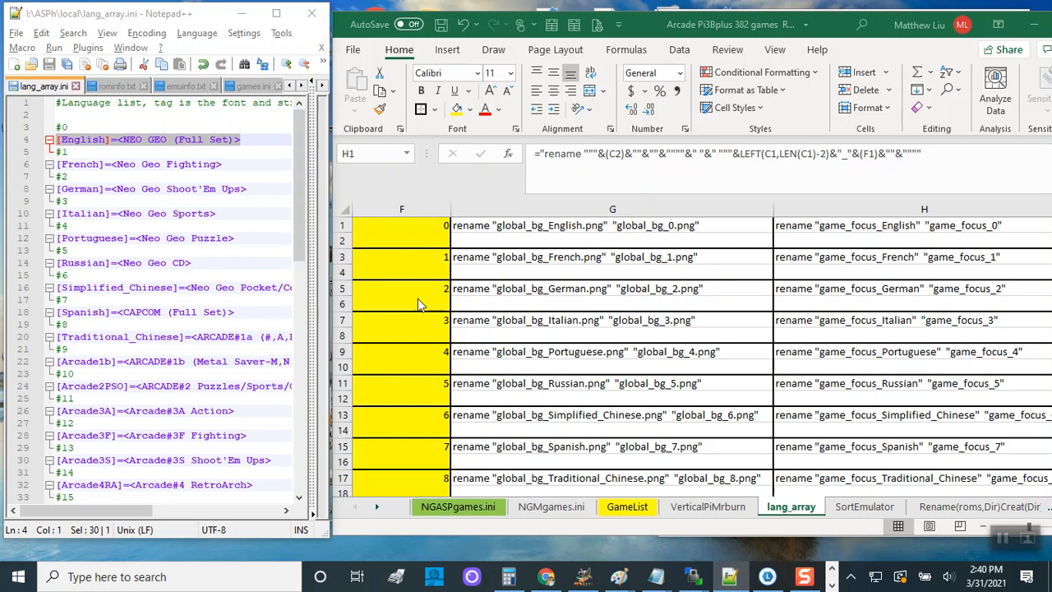
pyautogui.click(419, 249)
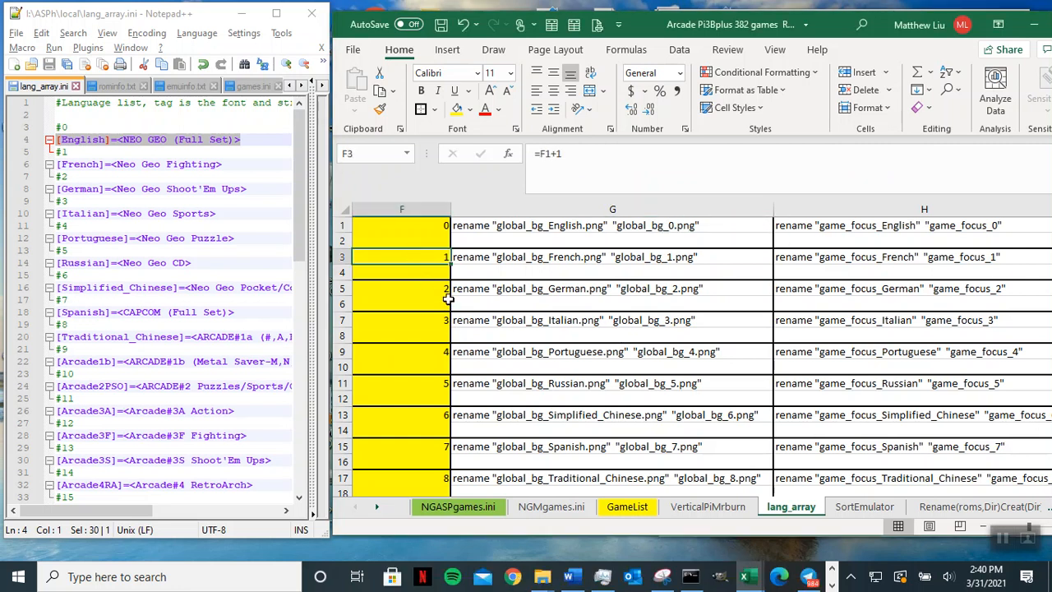
pyautogui.click(433, 287)
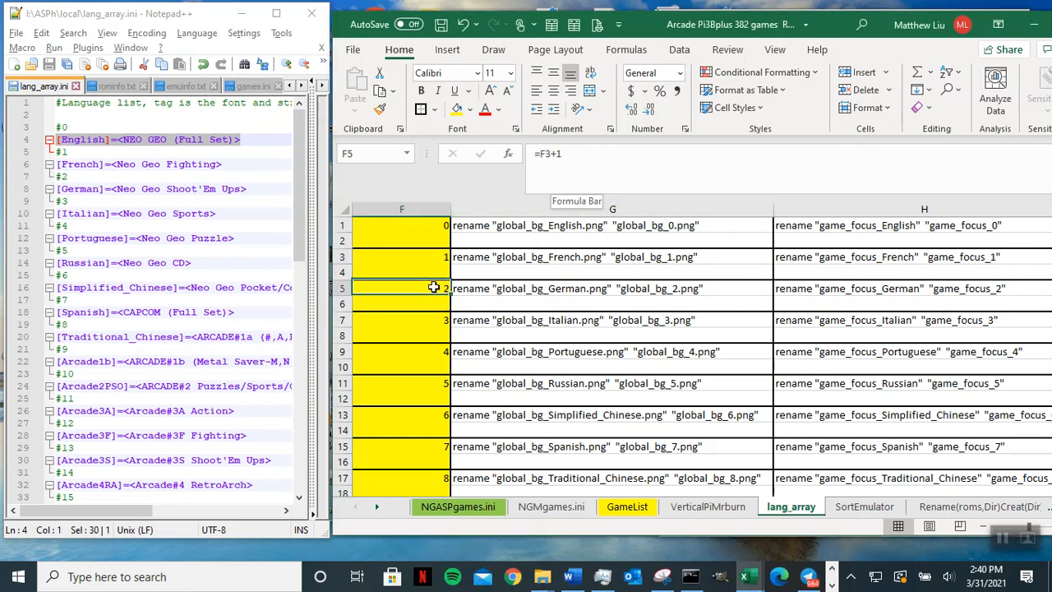
pyautogui.moveTo(408, 287); pyautogui.dragTo(438, 422)
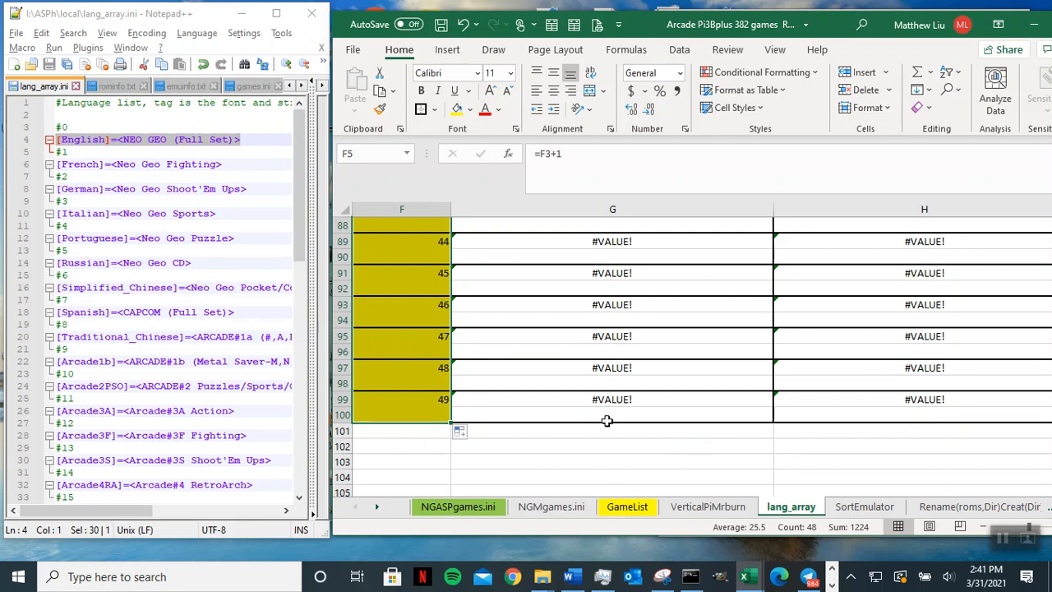
# - Review the renumbered rename commands from row 100 up to row 1 and examine the formulas in F3 and G3
pyautogui.scroll(1, 606, 419)
pyautogui.scroll(2, 607, 419)
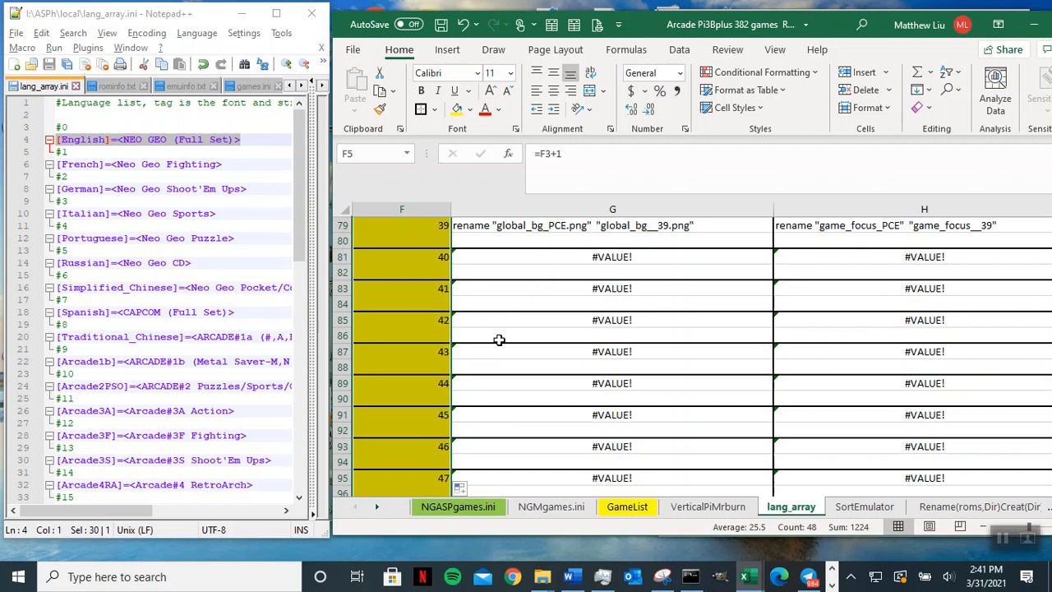
pyautogui.scroll(6, 521, 349)
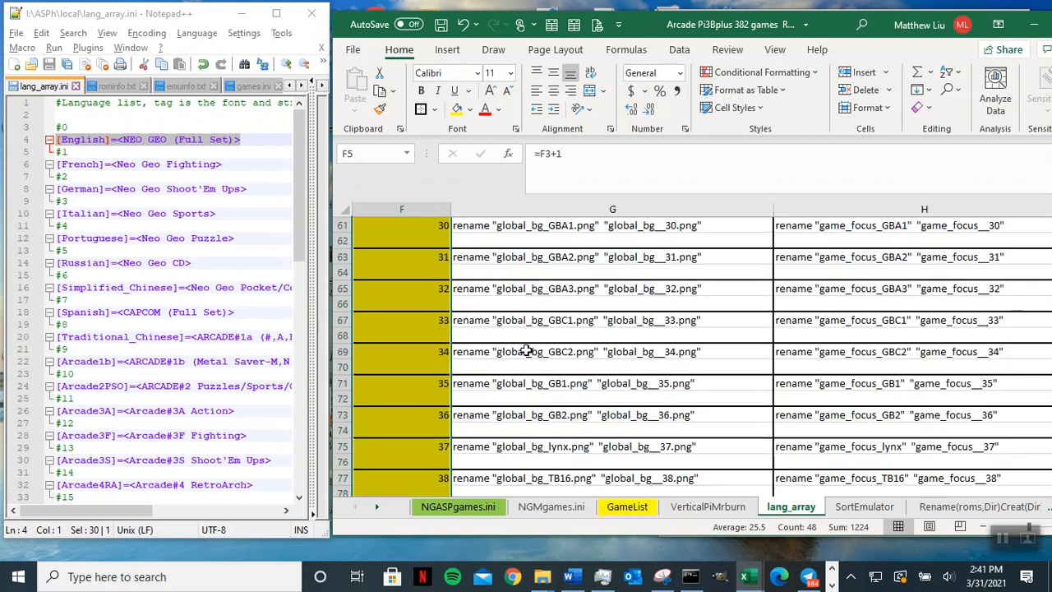
pyautogui.scroll(3, 695, 300)
pyautogui.scroll(16, 694, 300)
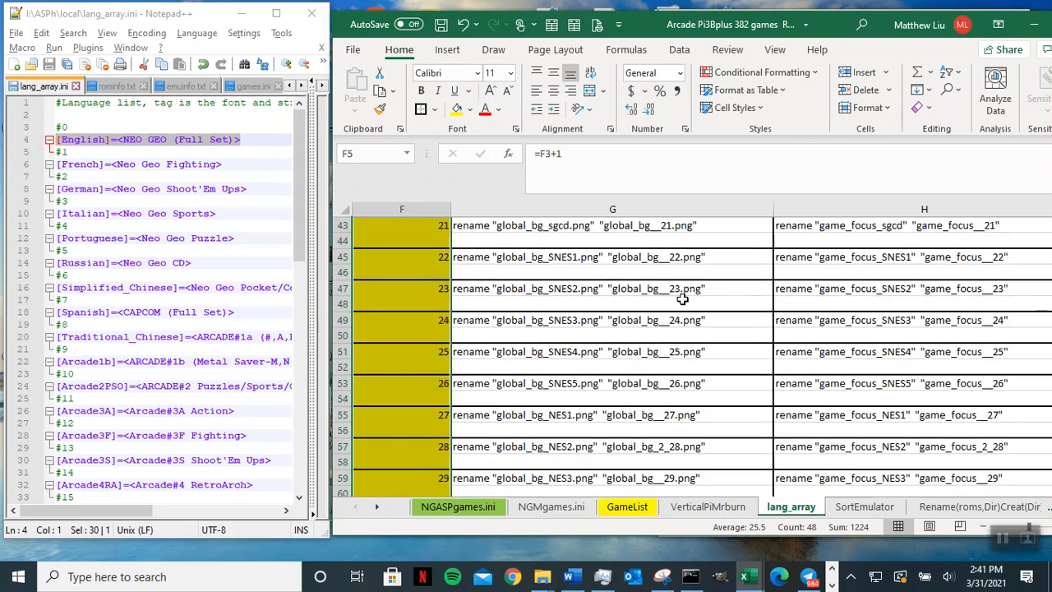
pyautogui.scroll(1, 662, 306)
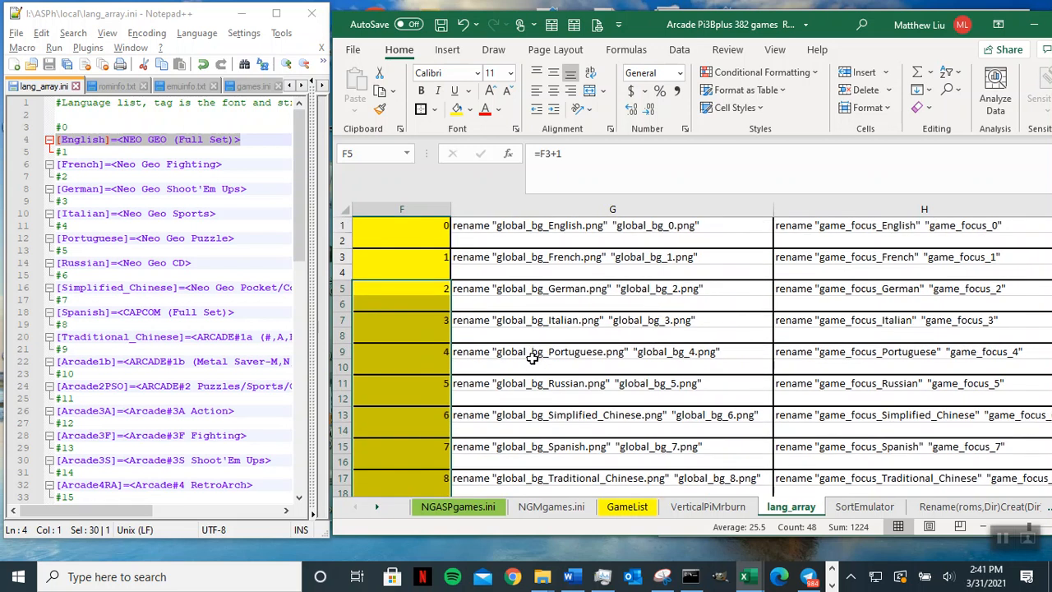
pyautogui.click(440, 255)
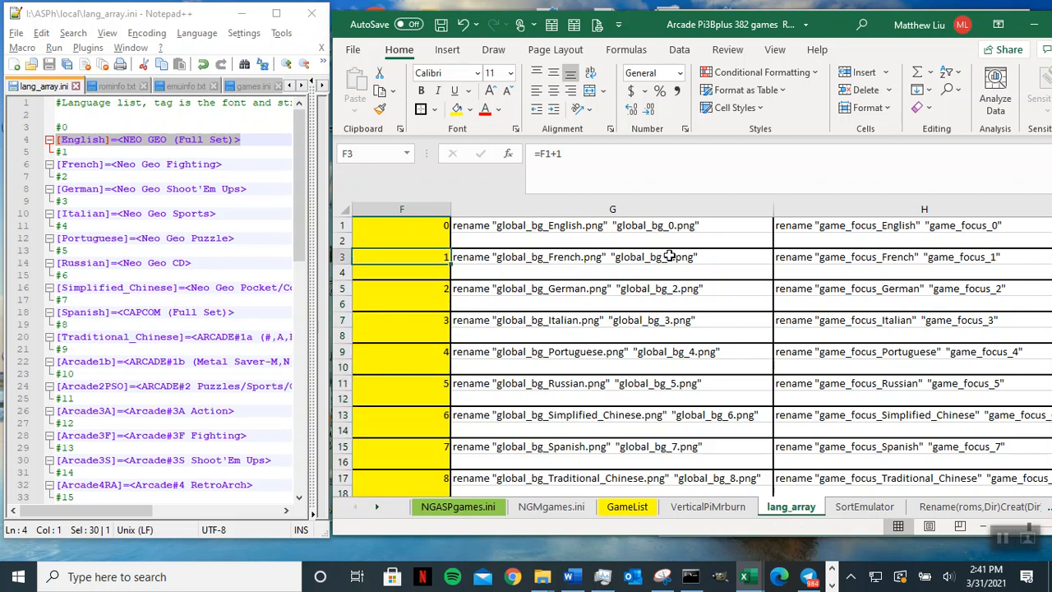
pyautogui.click(667, 256)
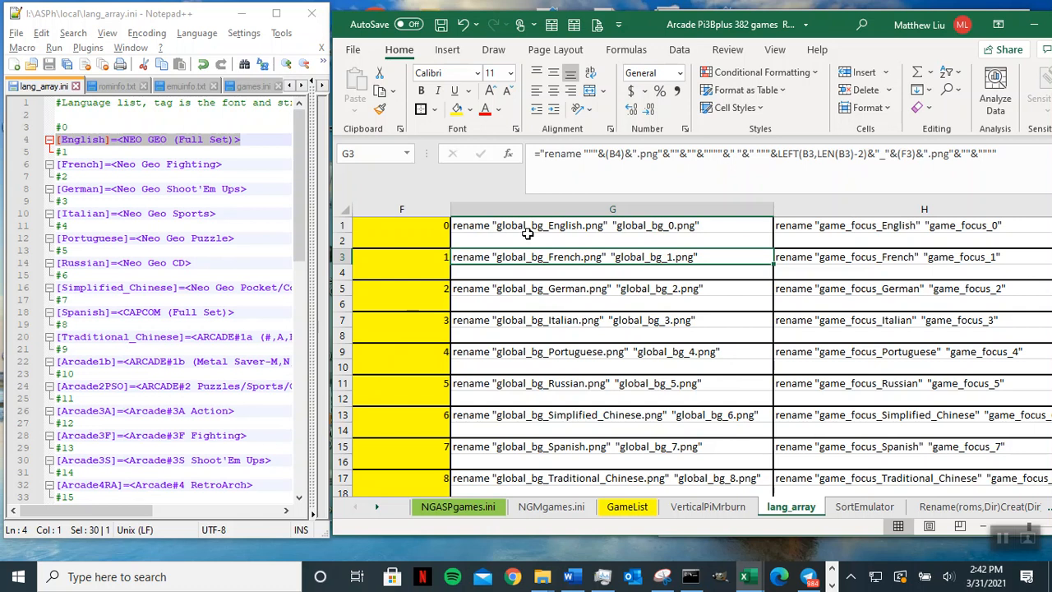
pyautogui.click(423, 235)
pyautogui.click(422, 222)
pyautogui.click(423, 233)
pyautogui.click(409, 261)
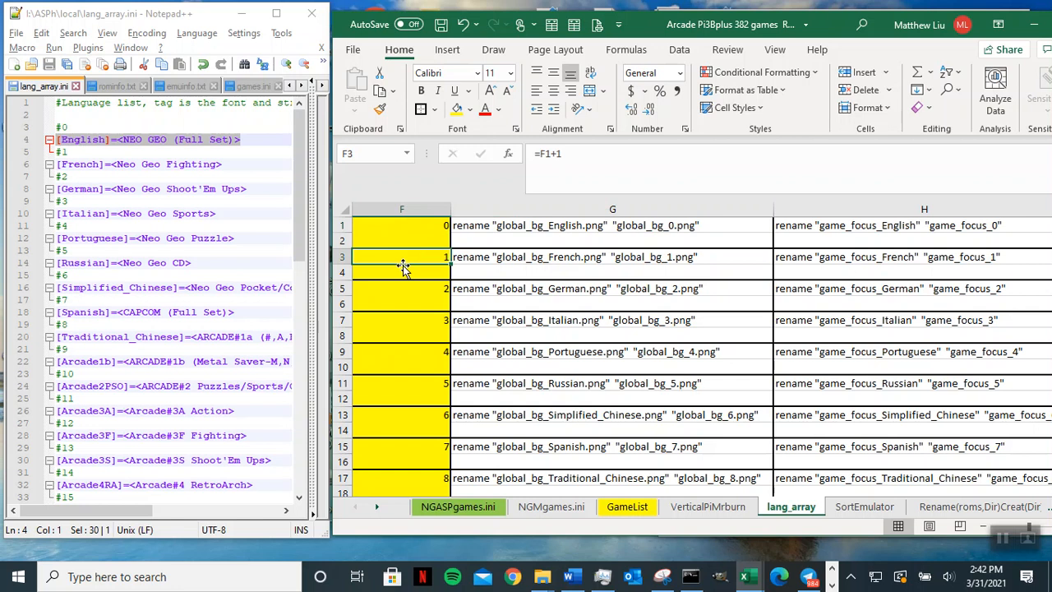
# - Set the starting number in cell F1 to 45
pyautogui.click(436, 225)
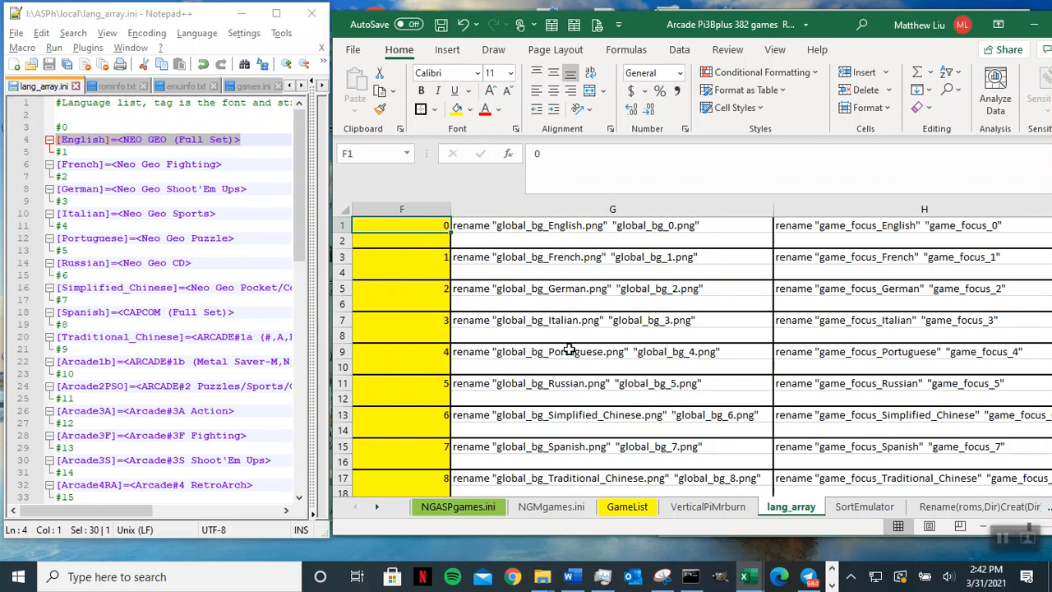
pyautogui.write('45')
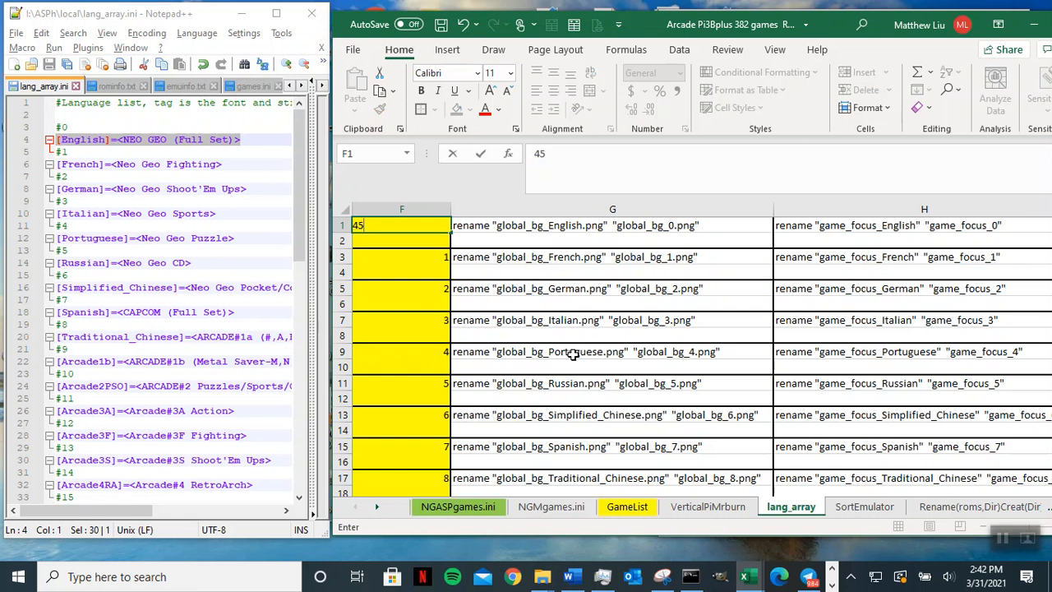
pyautogui.press('Return')
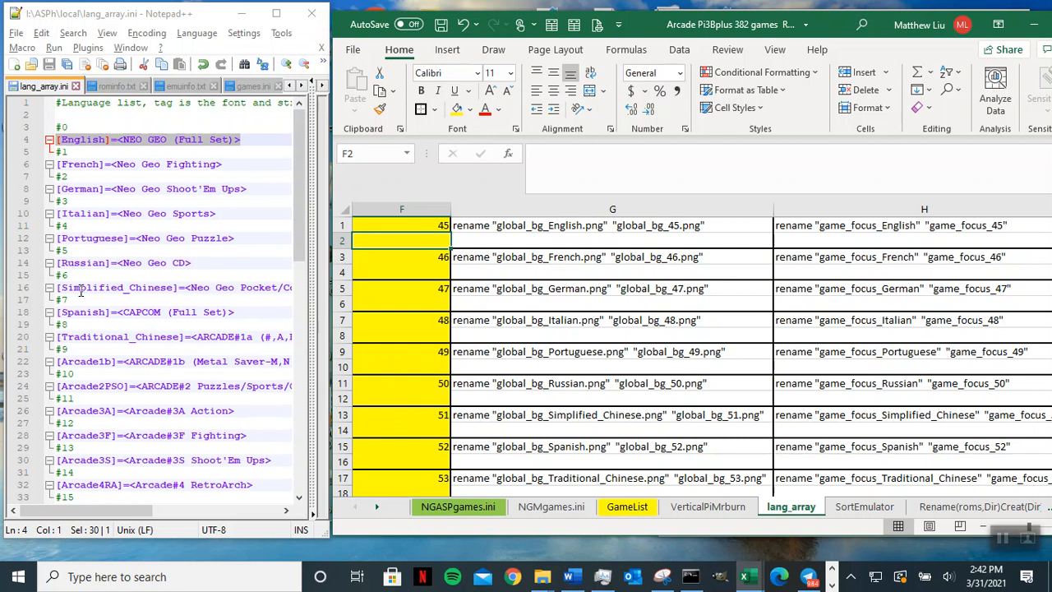
# - Set the Spanish entry's number in F15 to 0 and check the numbering down to the Genesis1 row
pyautogui.click(443, 445)
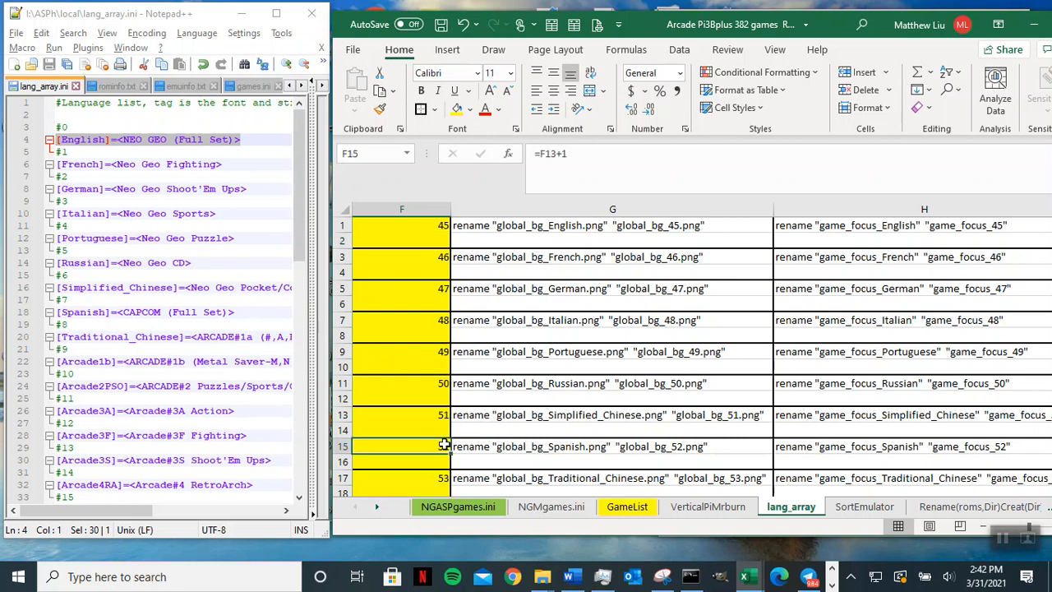
pyautogui.write('0')
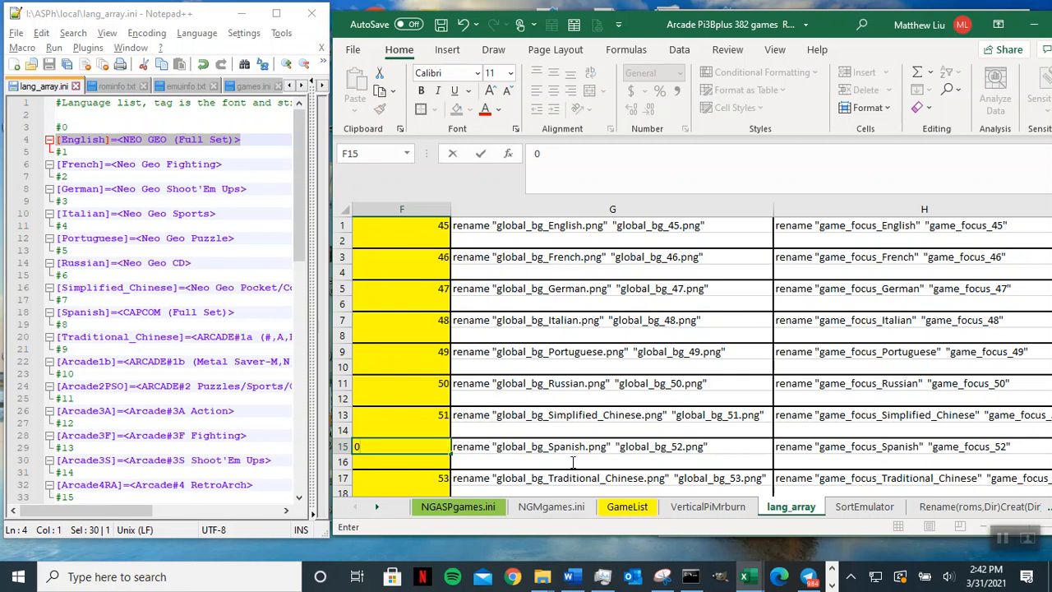
pyautogui.press('Return')
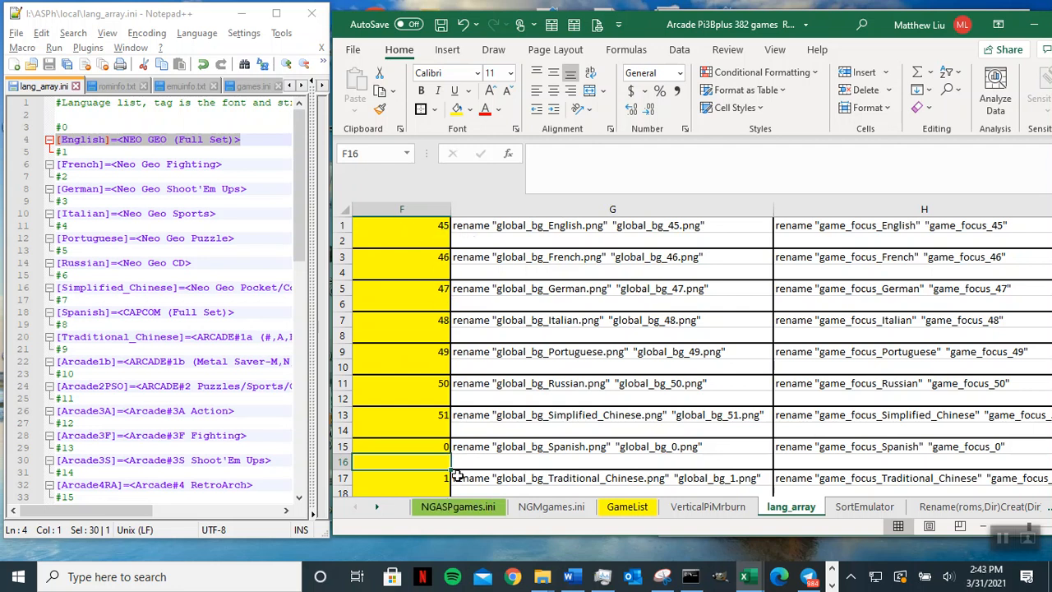
pyautogui.scroll(-1, 568, 406)
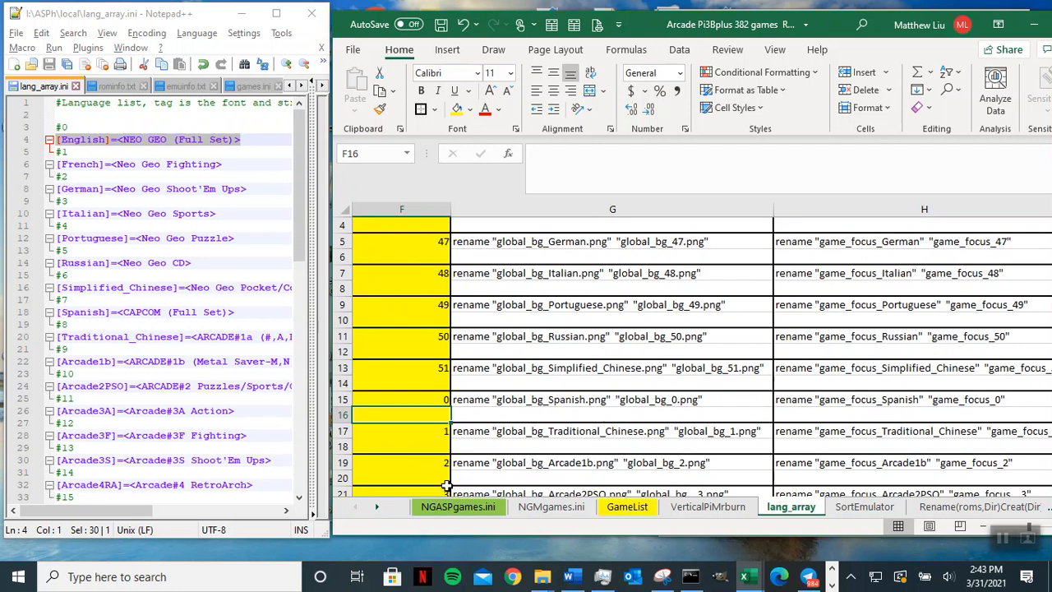
pyautogui.scroll(-2, 488, 444)
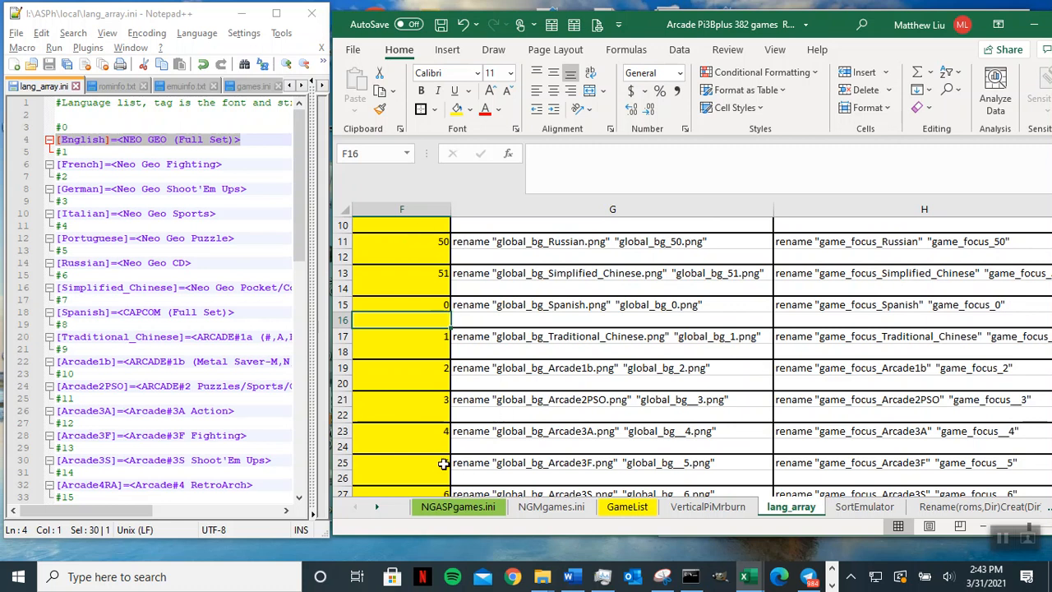
pyautogui.scroll(-3, 503, 452)
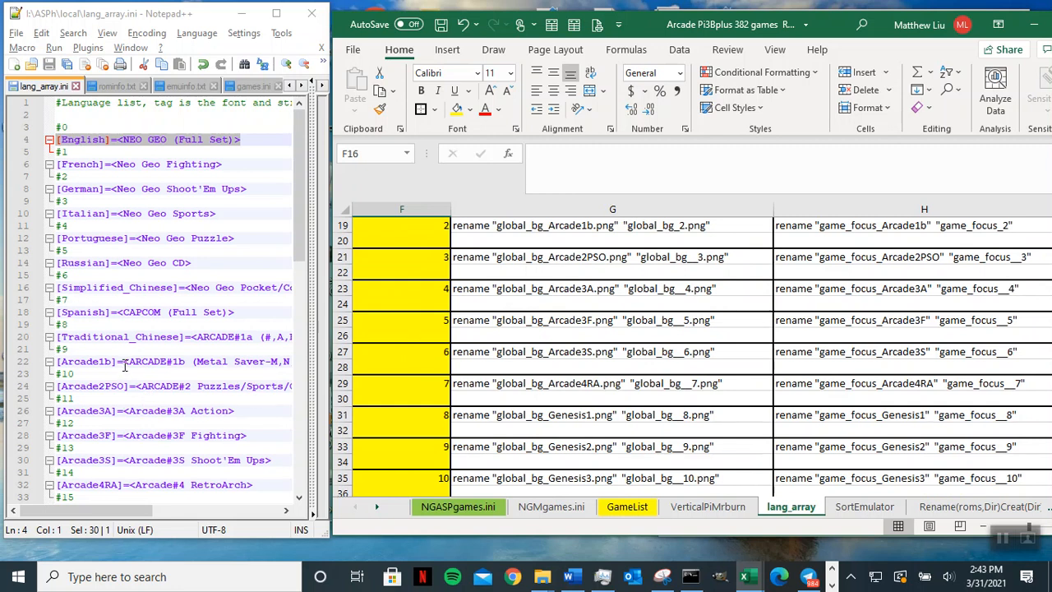
pyautogui.click(440, 417)
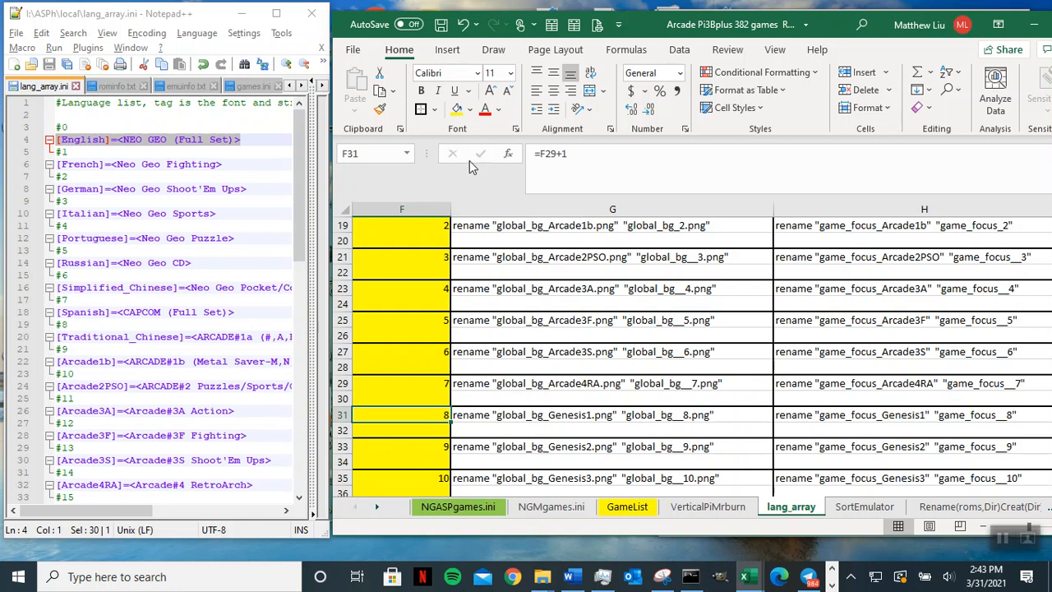
# - Undo the number changes in F15 and F1
pyautogui.click(463, 24)
pyautogui.scroll(5, 504, 277)
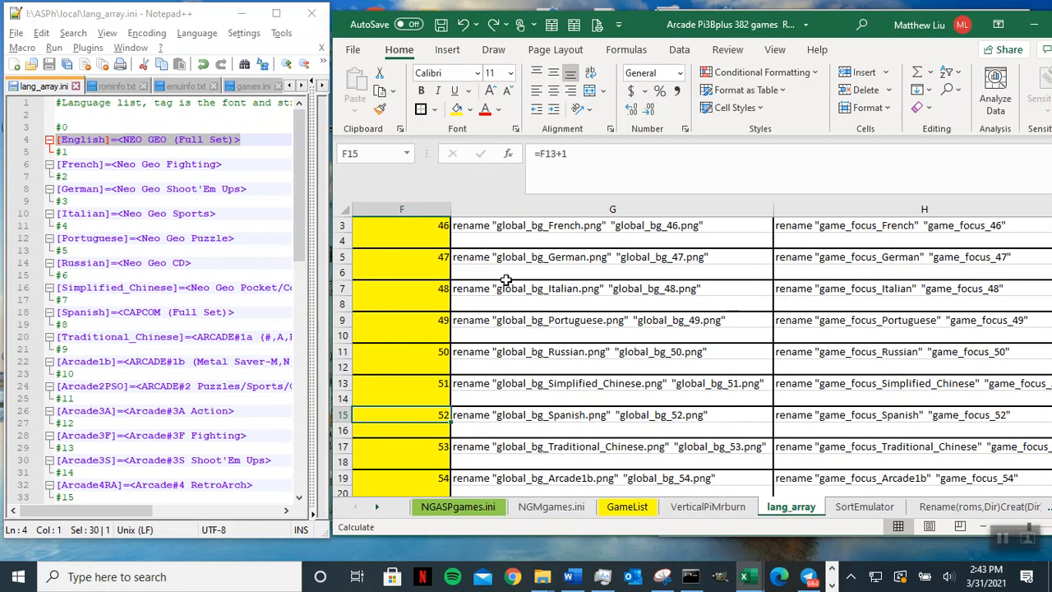
pyautogui.click(463, 25)
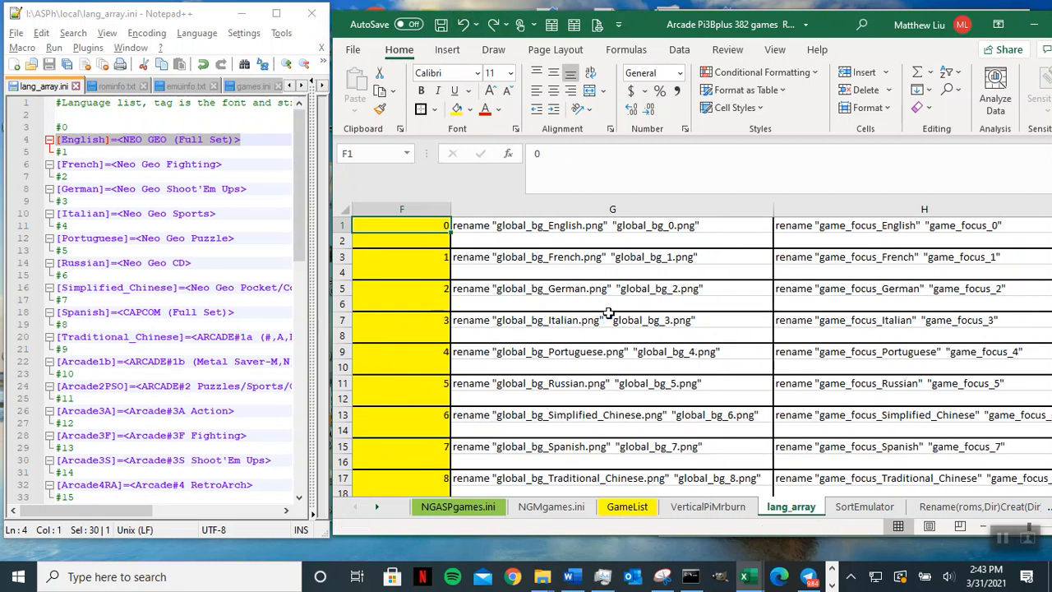
# - Widen the workbook window over Notepad++ and select the [English]=<NEO GEO (Full Set)> entry in cell A2
pyautogui.moveTo(332, 132); pyautogui.dragTo(86, 115)
pyautogui.click(324, 225)
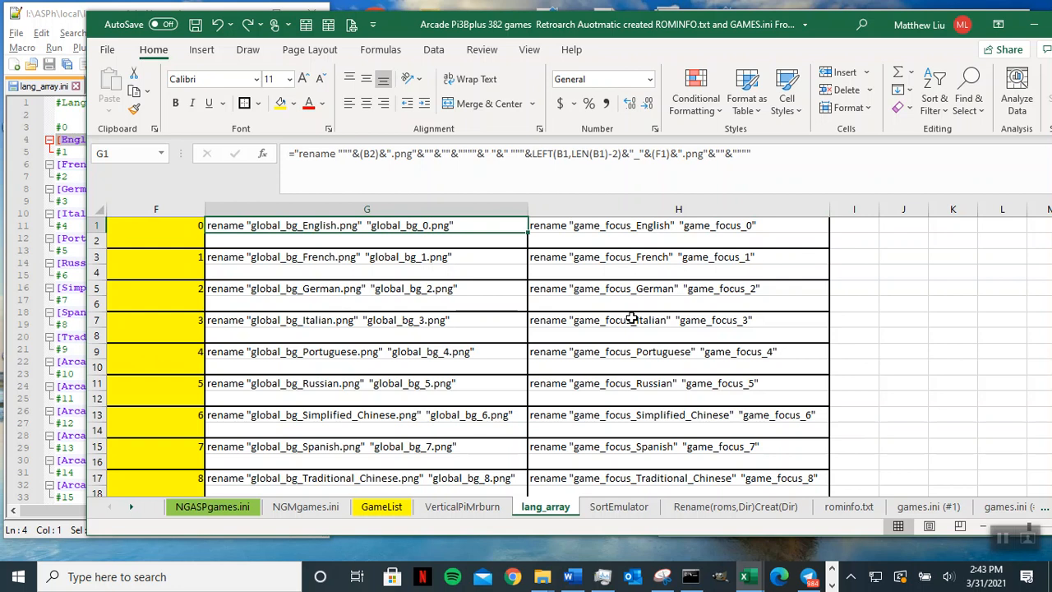
pyautogui.hotkey('ctrl', 'Home')
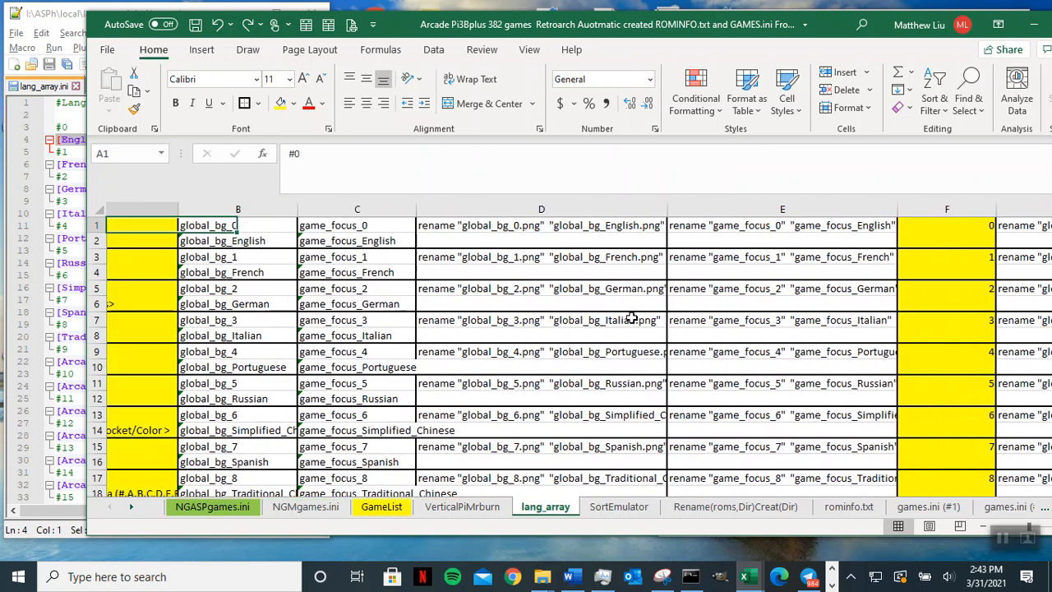
pyautogui.click(158, 246)
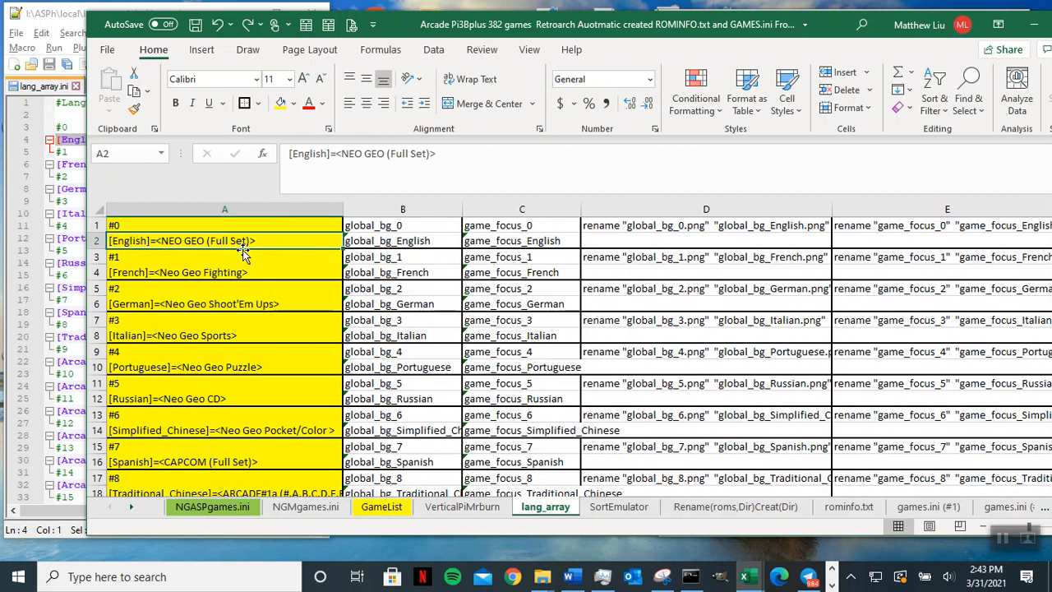
# - Examine the formulas building the global_bg and game_focus names in columns B and C for the English through Italian entries
pyautogui.click(429, 241)
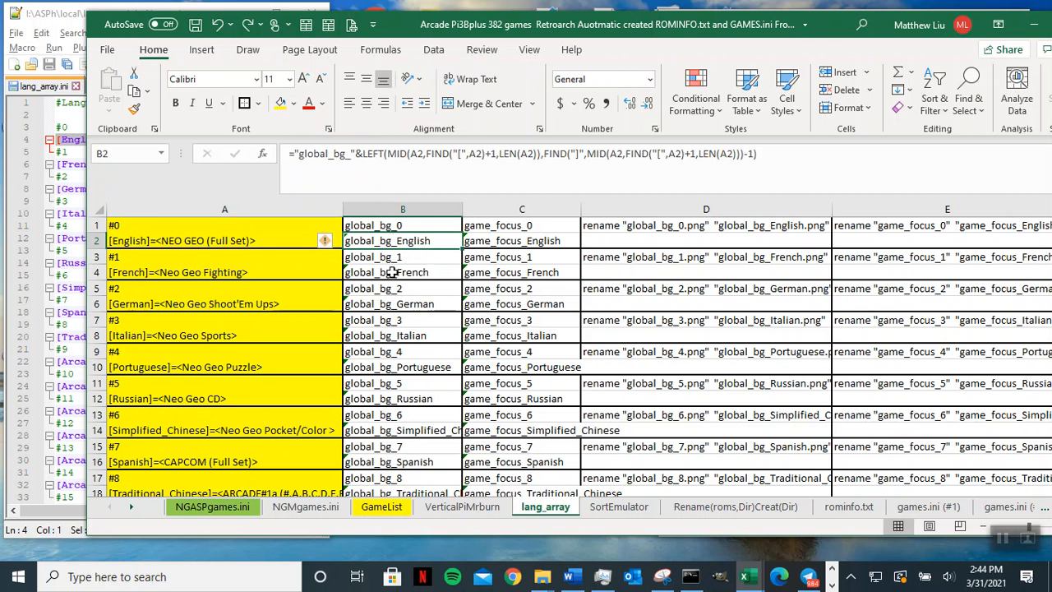
pyautogui.click(542, 240)
pyautogui.click(547, 273)
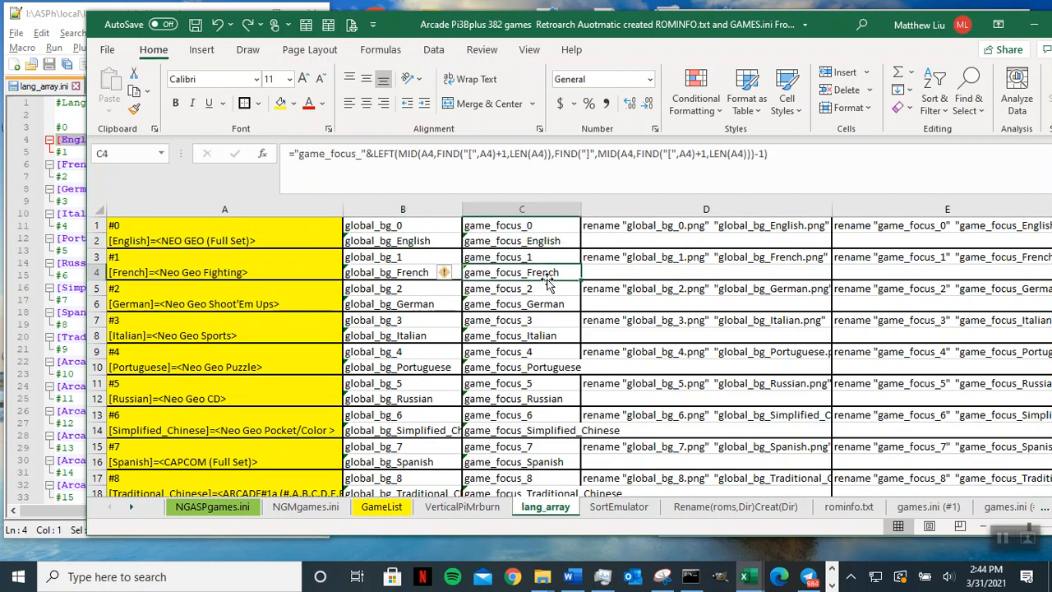
pyautogui.click(547, 301)
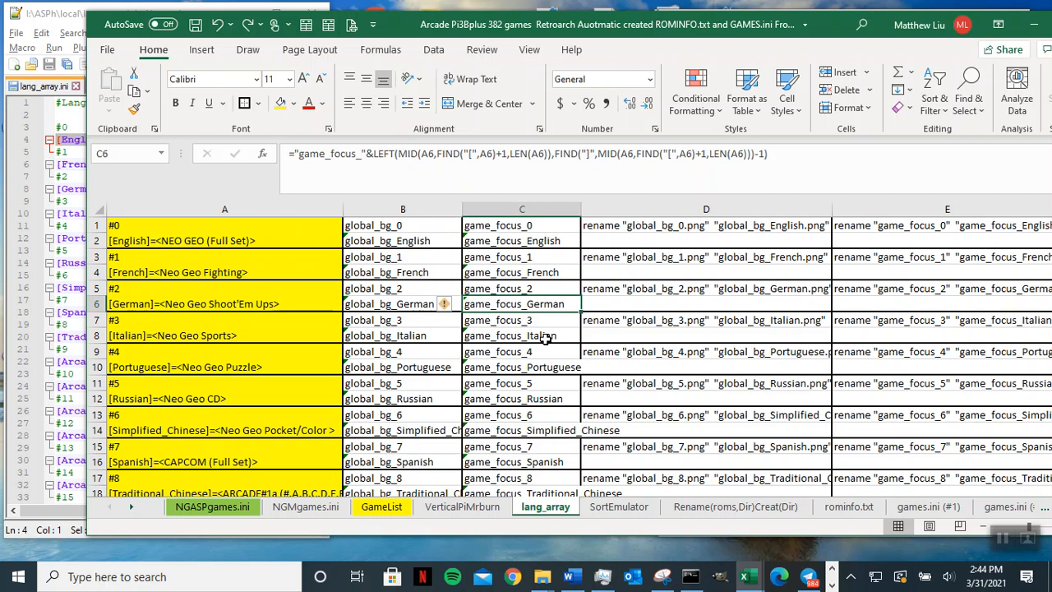
pyautogui.click(547, 336)
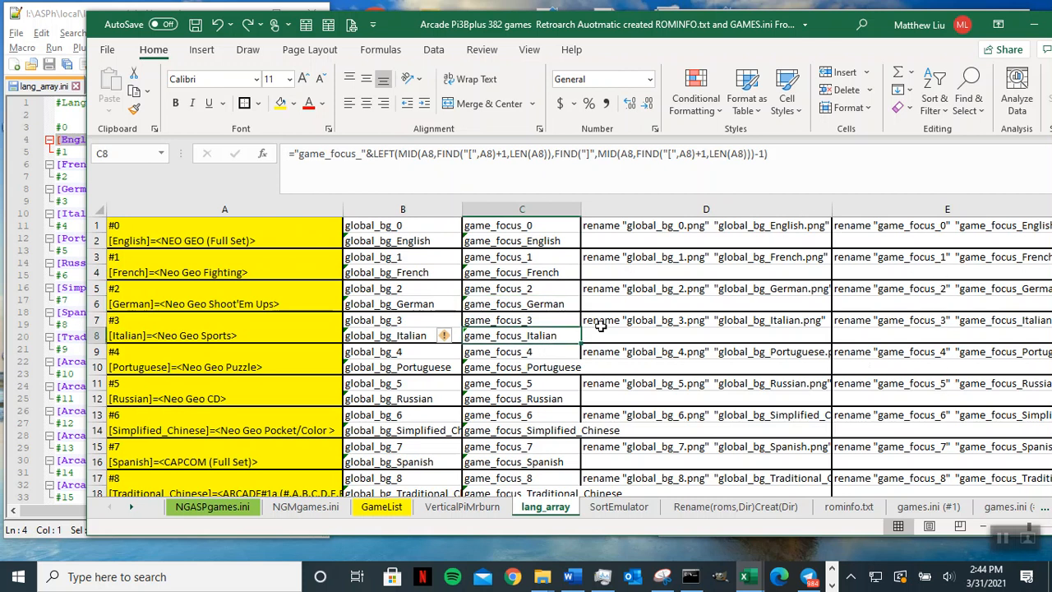
pyautogui.click(548, 321)
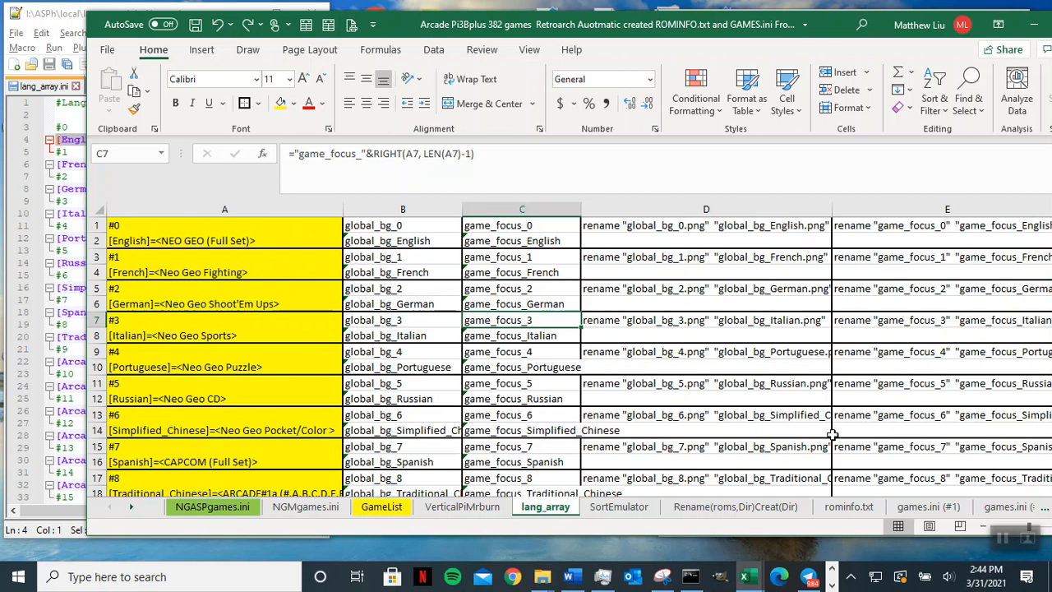
# - Examine the column G formulas that rename the global_bg language images to numbers, ending at cell G1
pyautogui.scroll(-2, 877, 416)
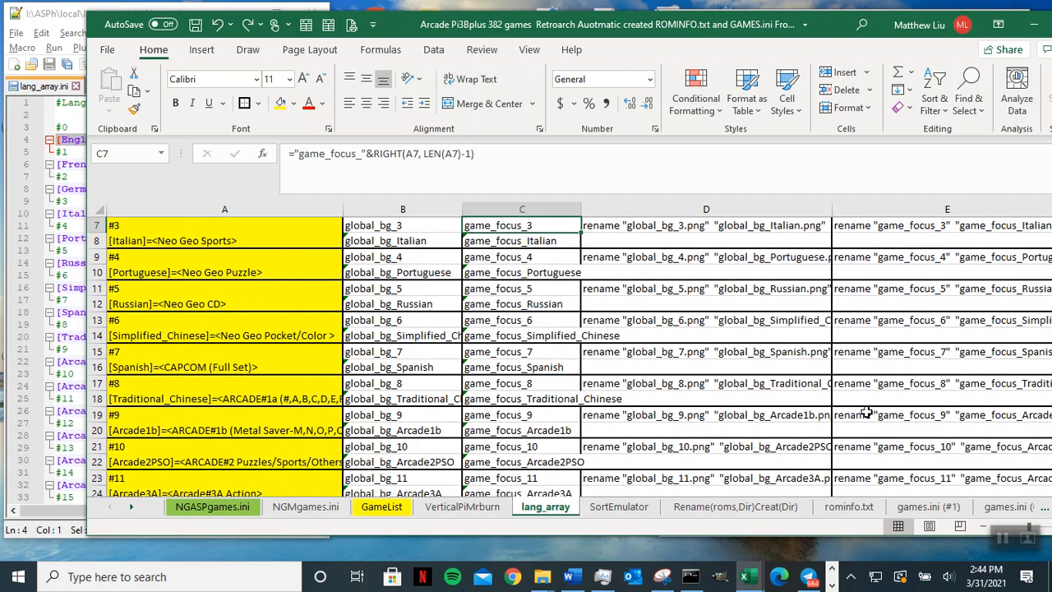
pyautogui.press('Right')
pyautogui.press('Right')
pyautogui.press('Right')
pyautogui.press('Right')
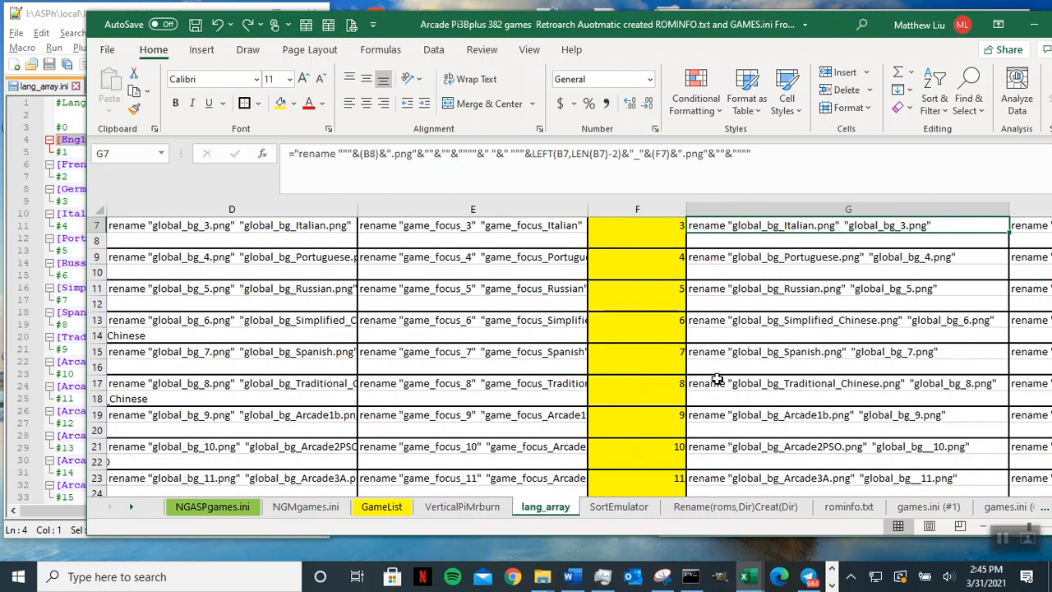
pyautogui.press('Up')
pyautogui.press('Up')
pyautogui.press('Up')
pyautogui.press('Up')
pyautogui.press('Up')
pyautogui.press('Up')
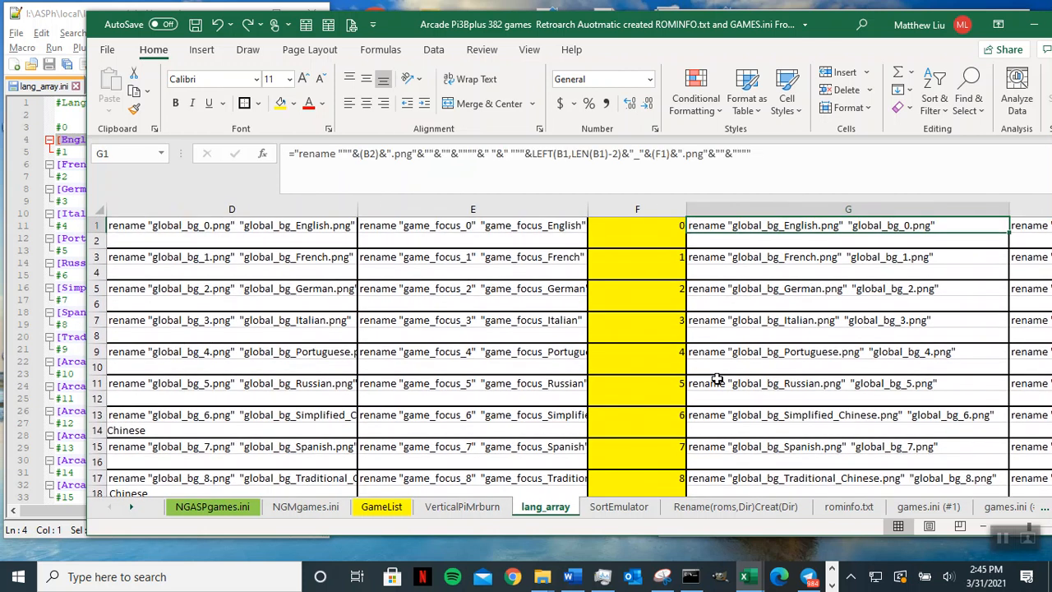